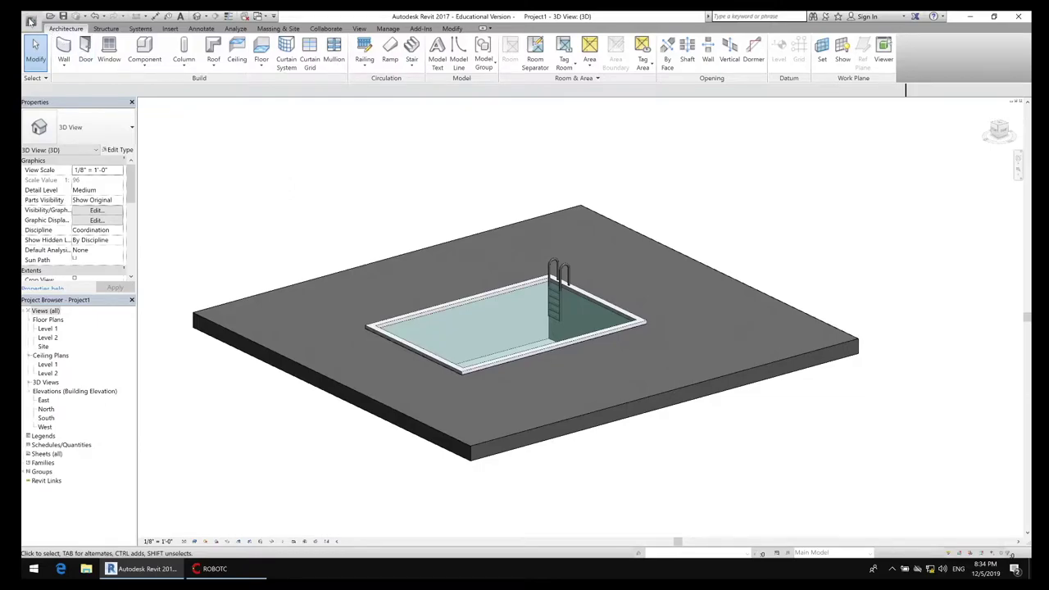
# Step: Create a new project from the Architectural Template
pyautogui.click(41, 29)
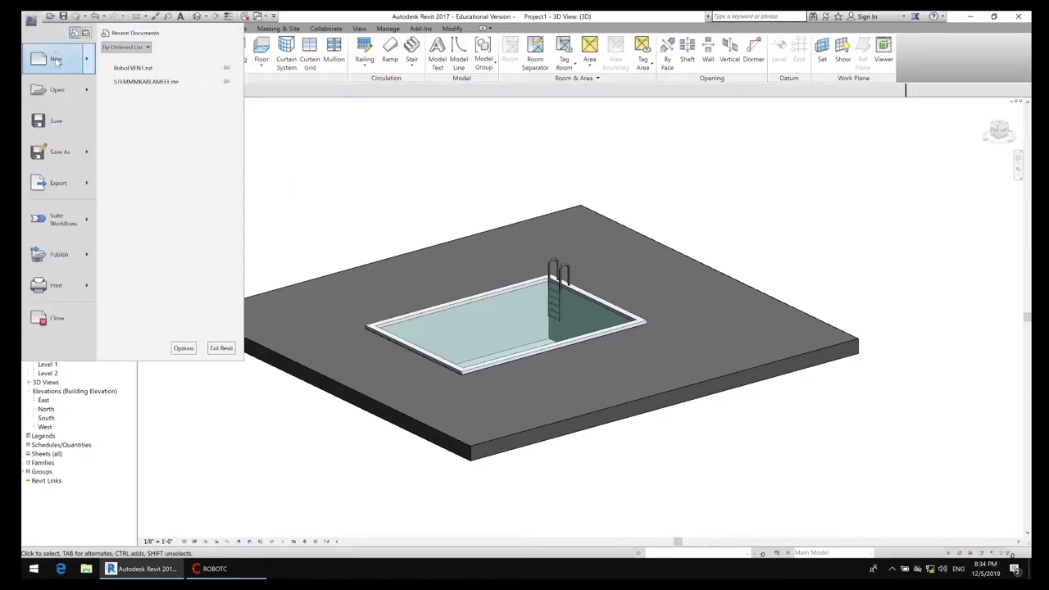
pyautogui.click(56, 61)
pyautogui.click(563, 269)
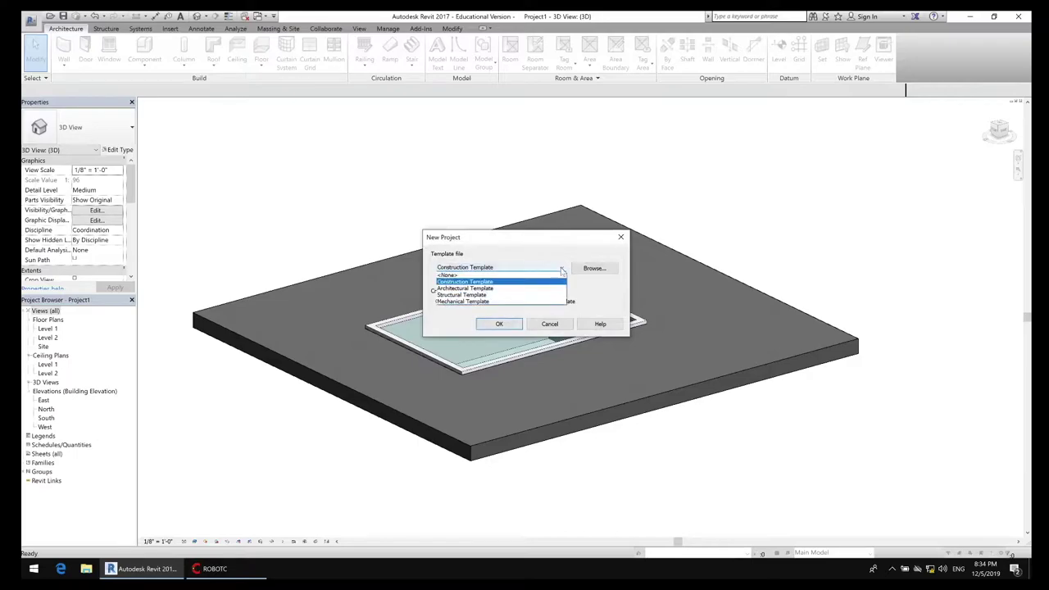
pyautogui.click(514, 291)
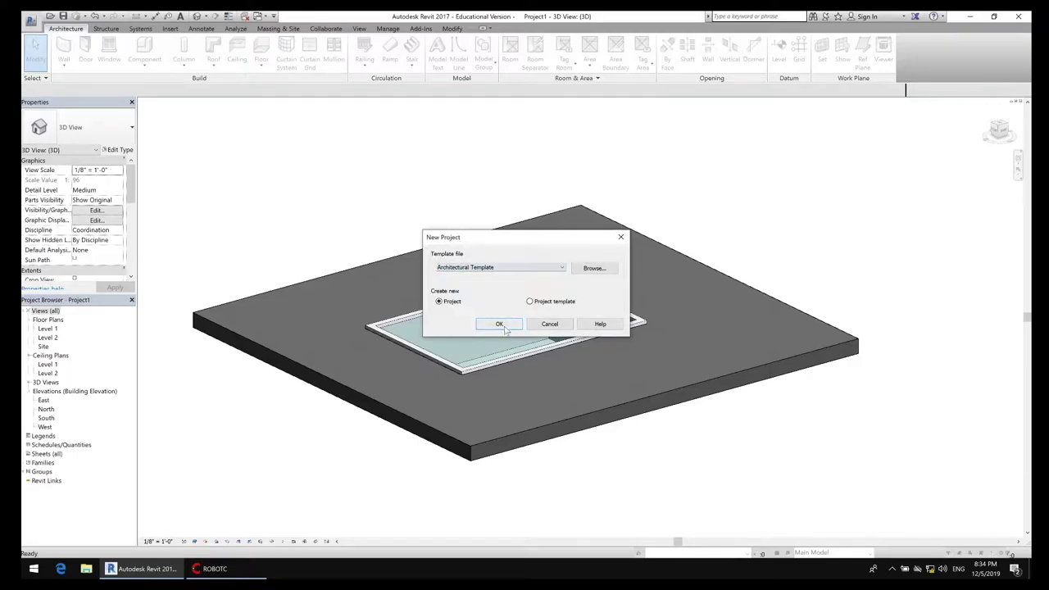
pyautogui.click(499, 324)
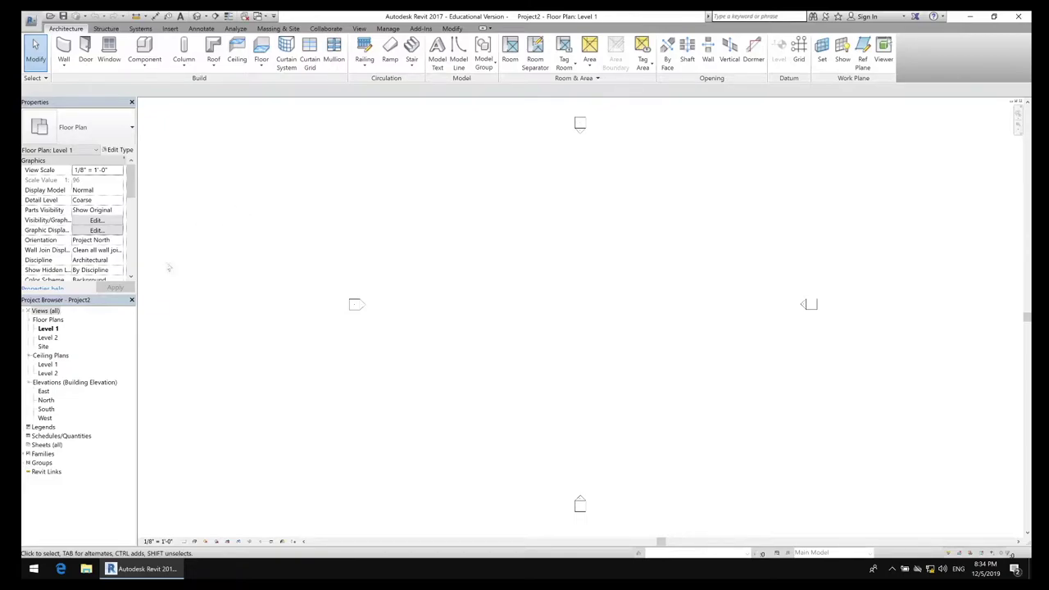
# Step: Set the elevation of Level 2 to 12' in the East elevation, and close that view to return to the Level 1 floor plan
pyautogui.doubleClick(43, 392)
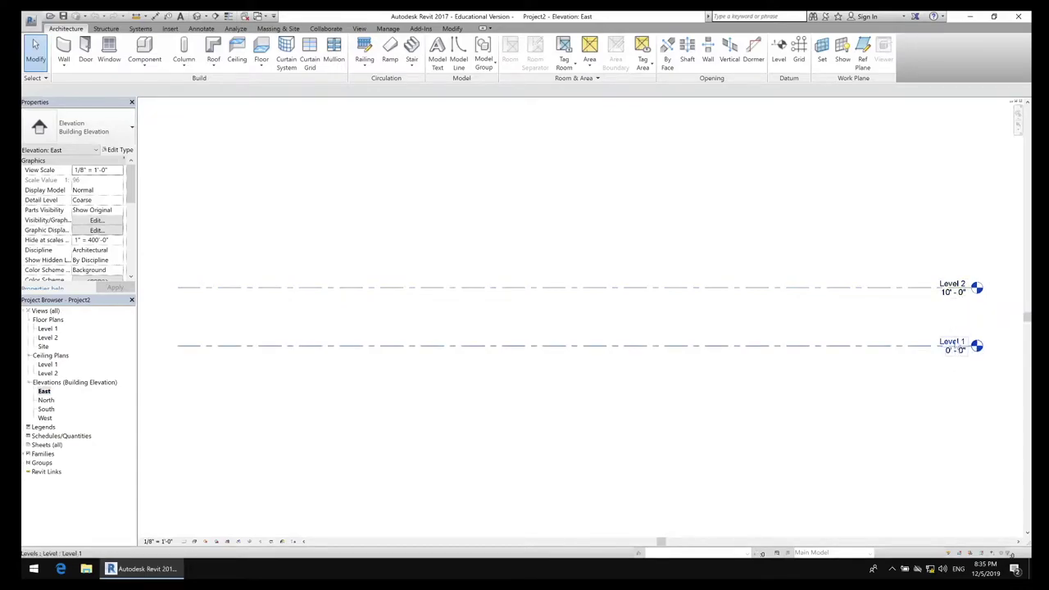
pyautogui.click(948, 299)
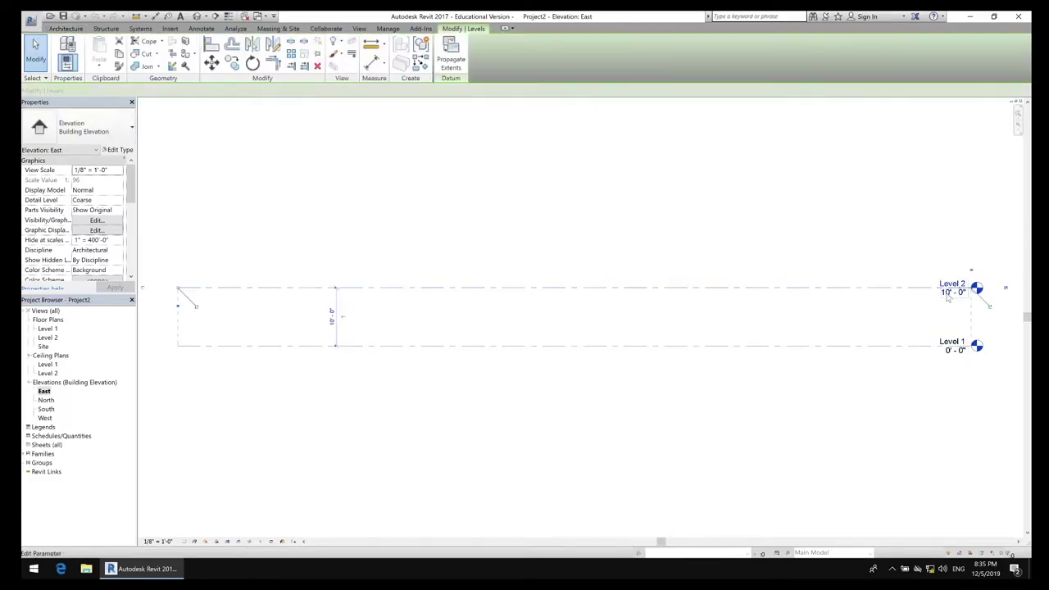
pyautogui.click(949, 293)
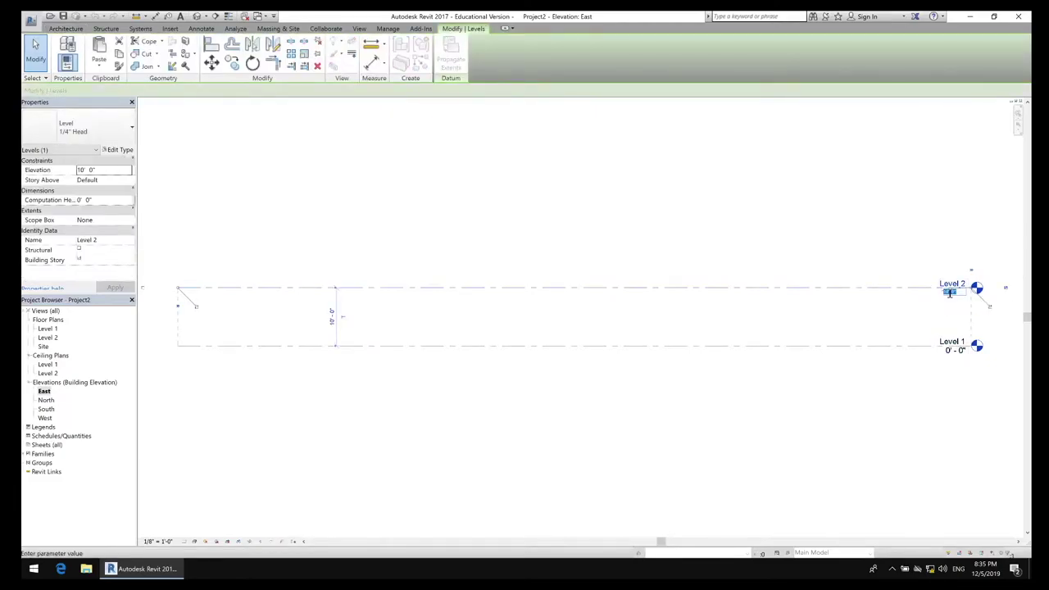
pyautogui.write('12')
pyautogui.press('Return')
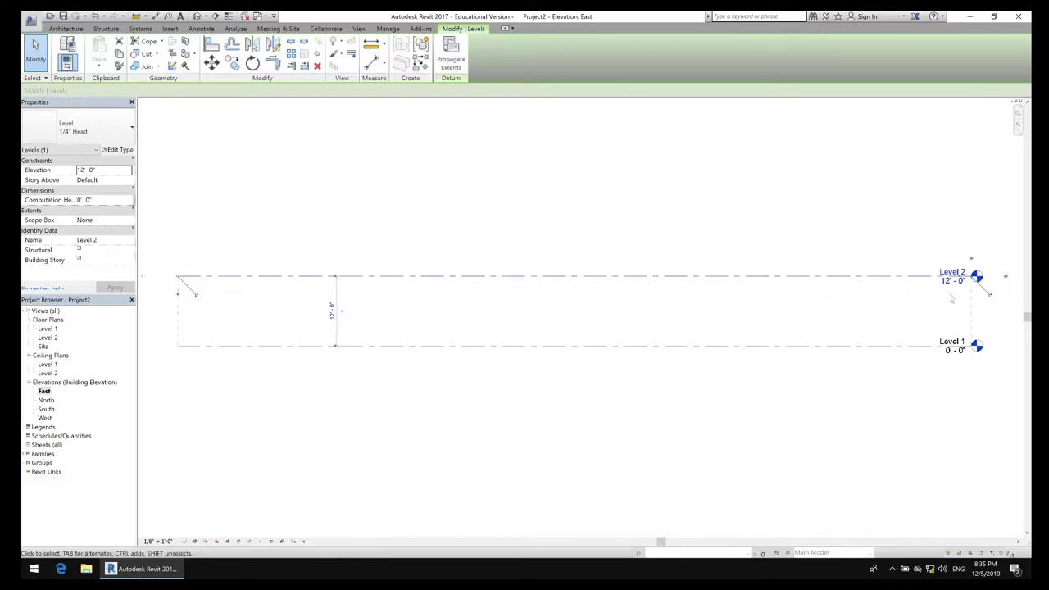
pyautogui.click(884, 218)
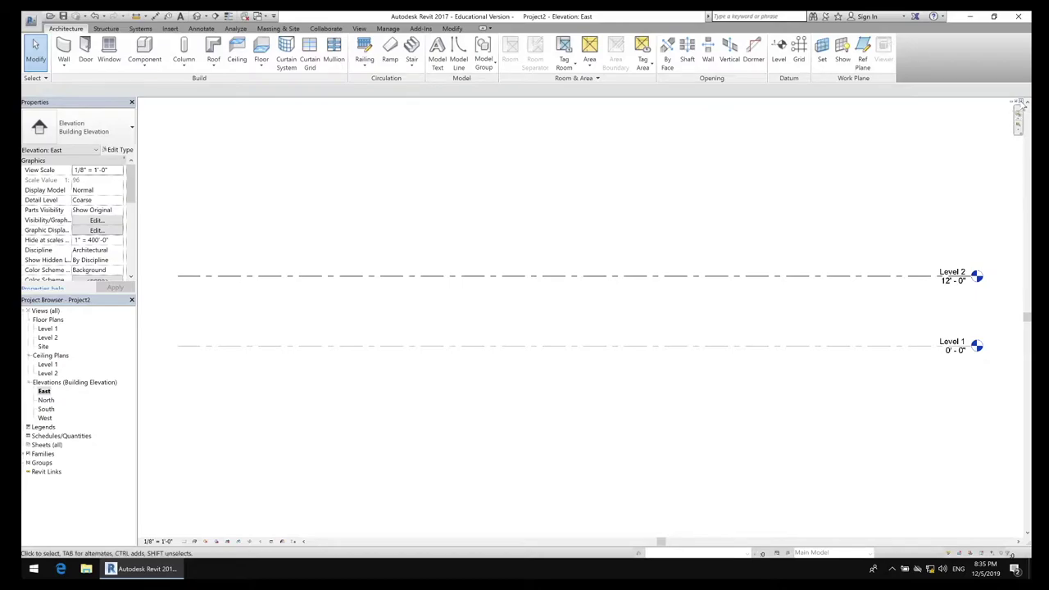
pyautogui.click(1022, 104)
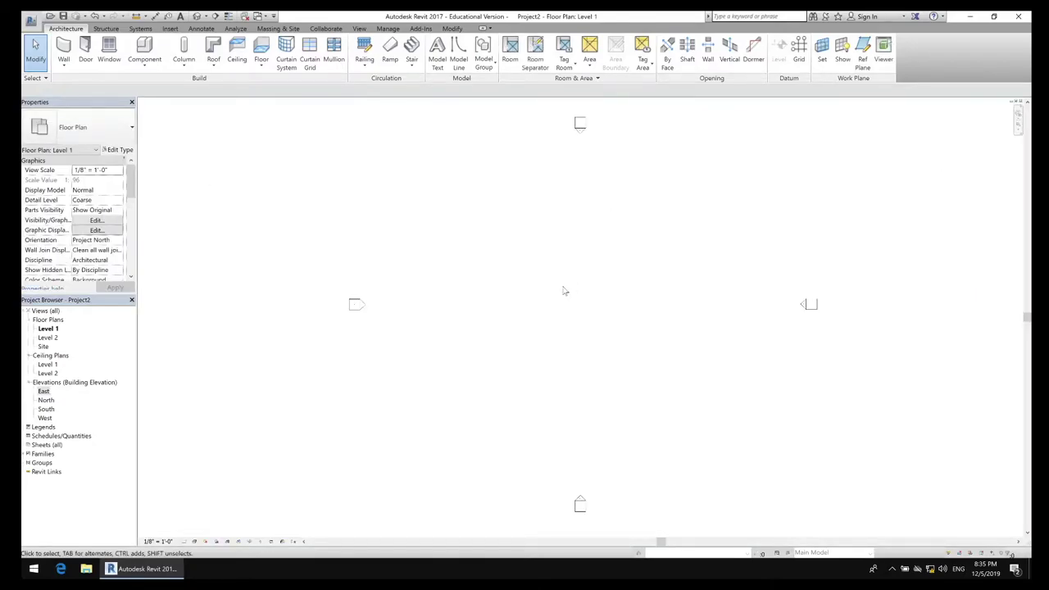
# Step: Draw a rectangle of Generic - 4" Brick walls, about 14' wide and 22' long, in the Level 1 floor plan
pyautogui.scroll(-2, 586, 289)
pyautogui.scroll(3, 585, 293)
pyautogui.scroll(-2, 590, 295)
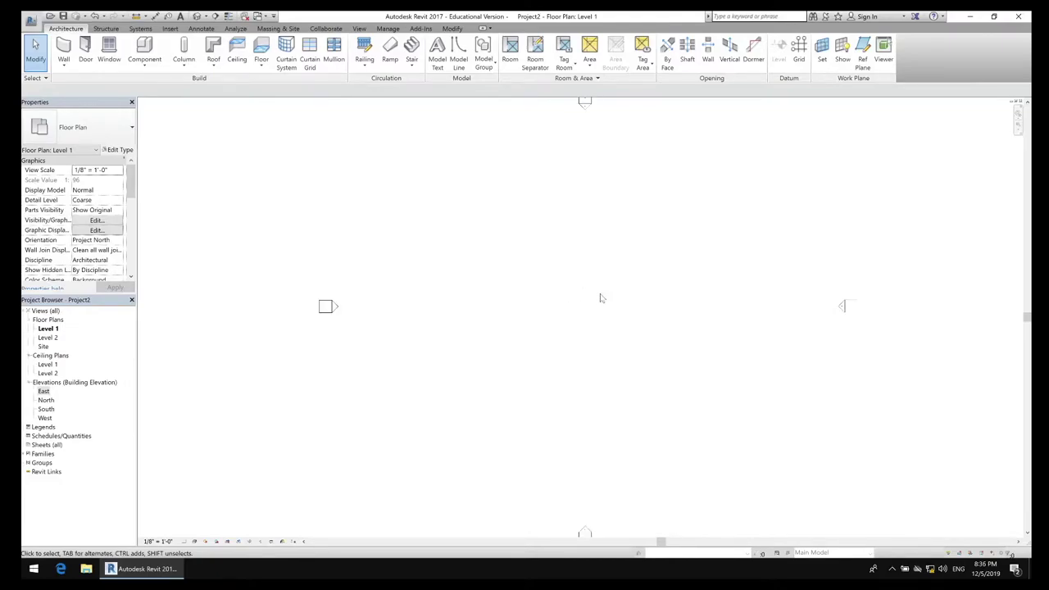
pyautogui.scroll(2, 600, 298)
pyautogui.moveTo(602, 297)
pyautogui.mouseDown(button='middle')
pyautogui.moveTo(571, 304)
pyautogui.moveTo(571, 295)
pyautogui.moveTo(598, 297)
pyautogui.mouseUp(button='middle')
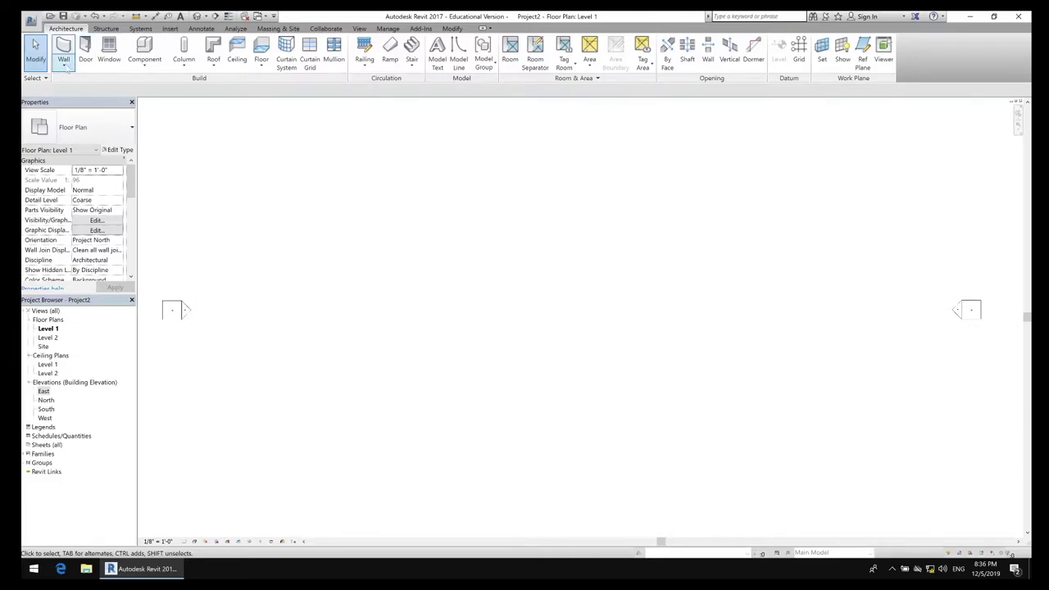
pyautogui.click(64, 61)
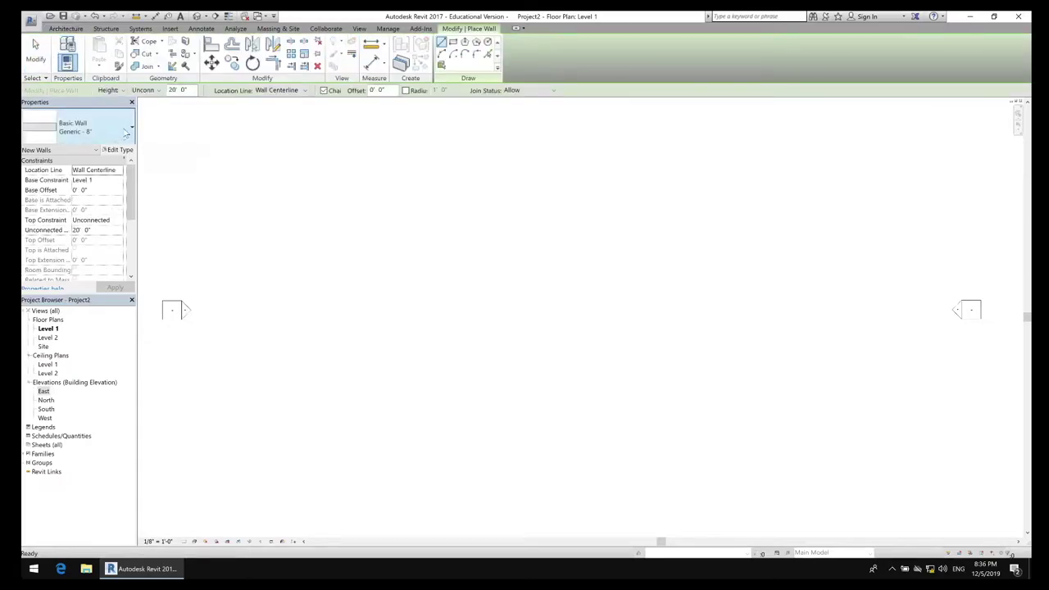
pyautogui.click(131, 131)
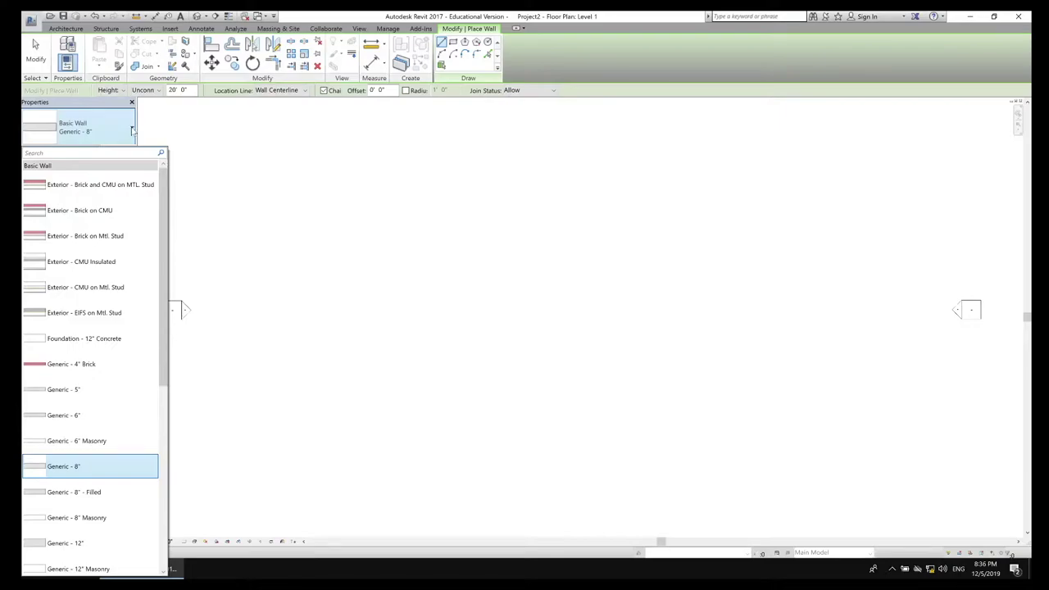
pyautogui.click(82, 364)
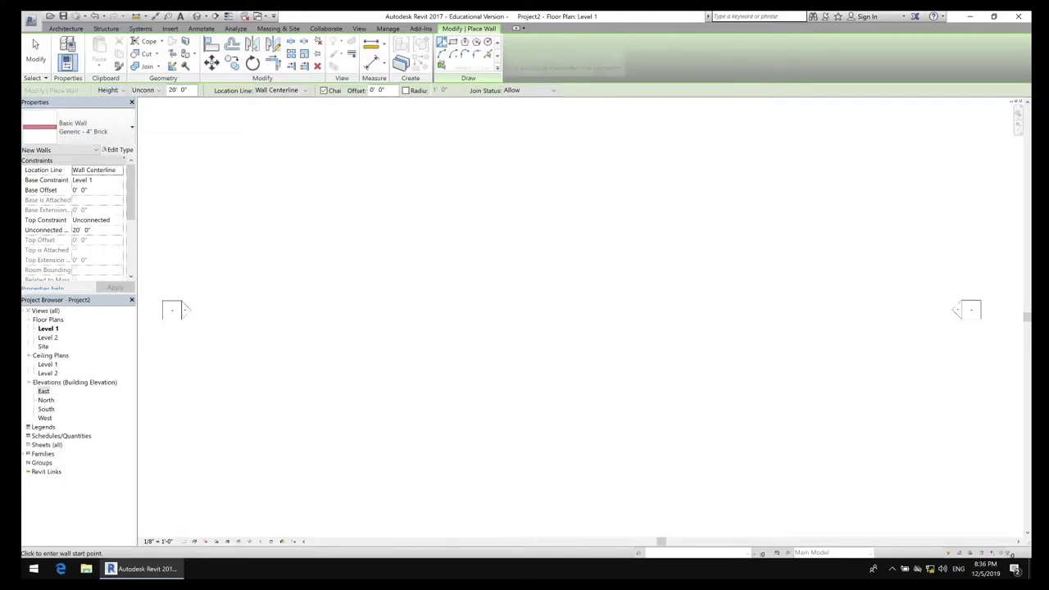
pyautogui.click(454, 45)
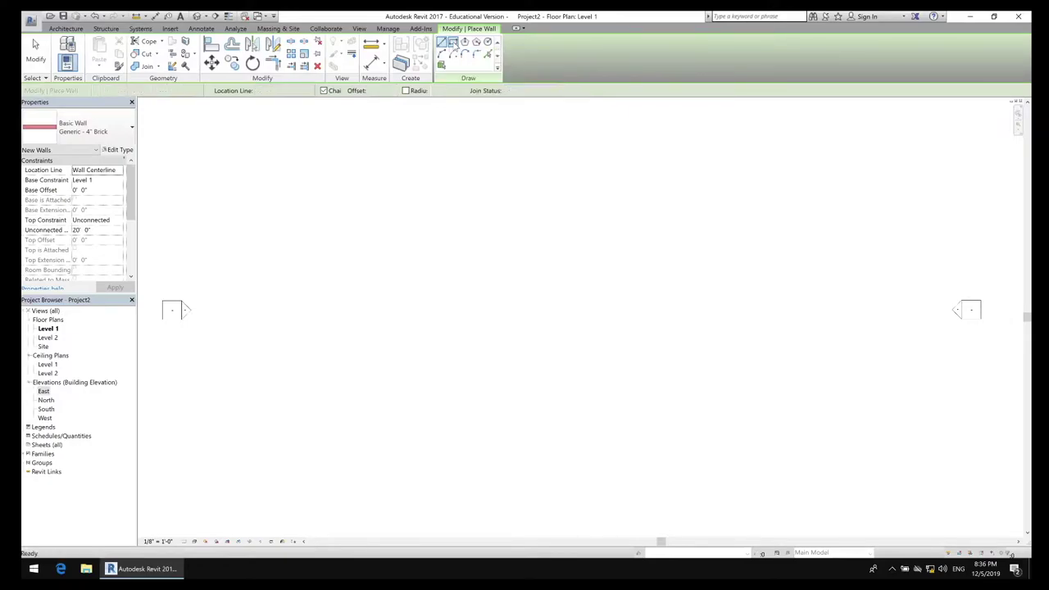
pyautogui.click(446, 193)
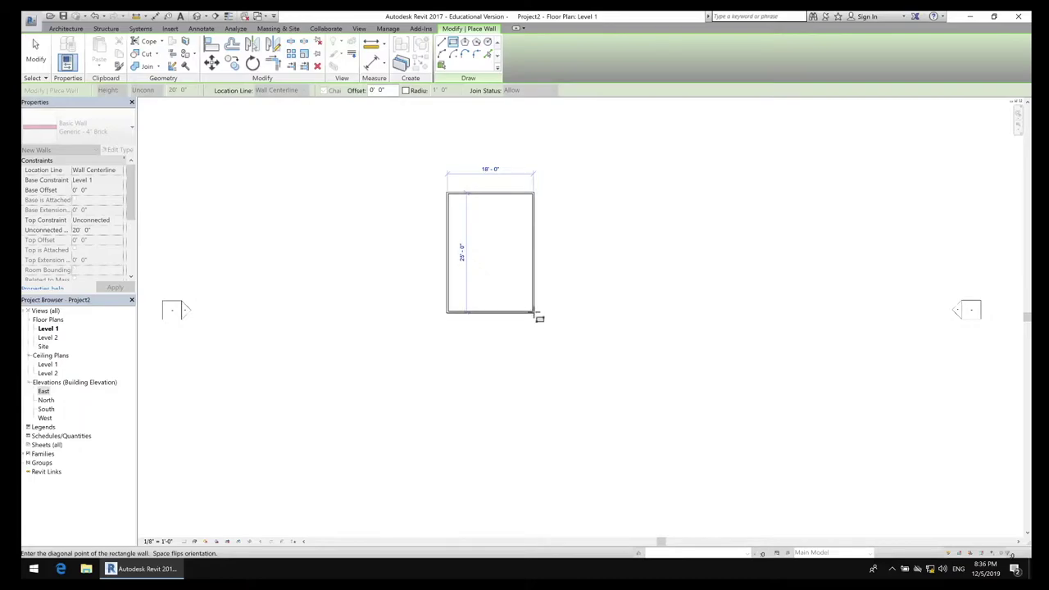
pyautogui.scroll(-6, 534, 313)
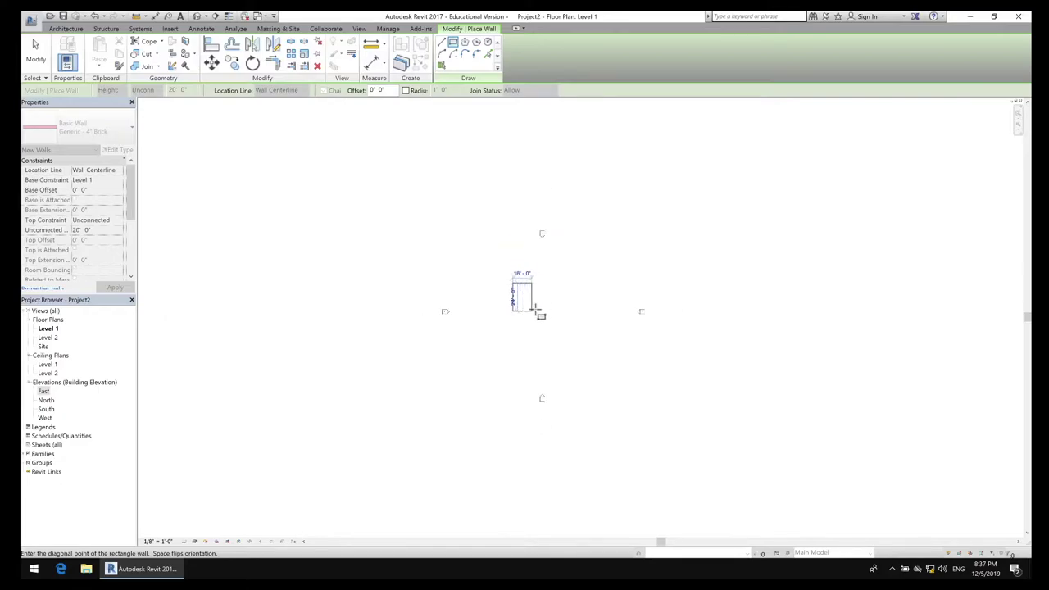
pyautogui.scroll(10, 535, 313)
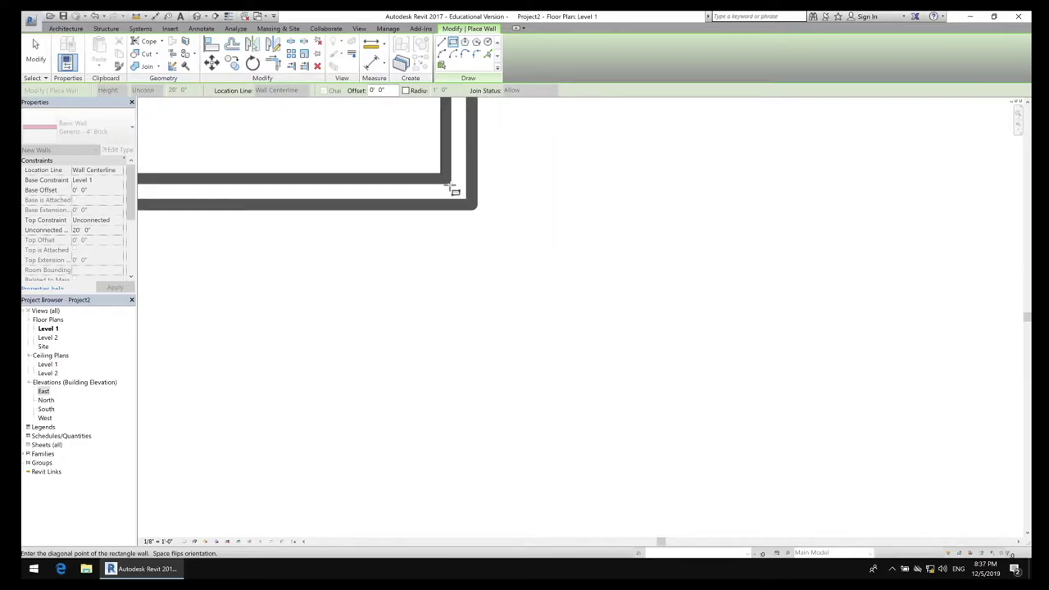
pyautogui.scroll(-5, 478, 239)
pyautogui.moveTo(525, 305); pyautogui.dragTo(553, 332, button='middle')
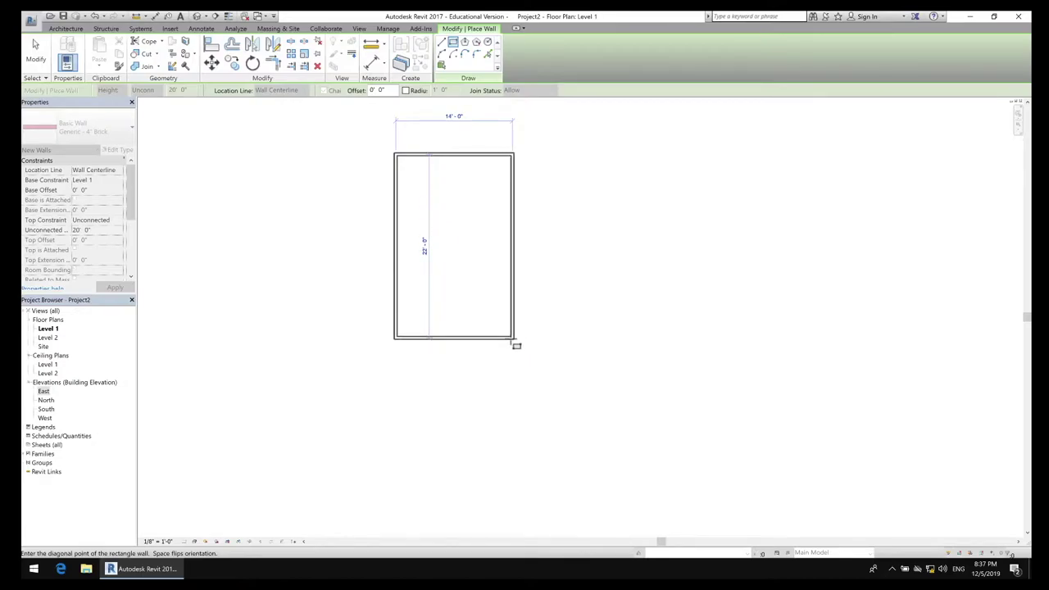
pyautogui.click(515, 344)
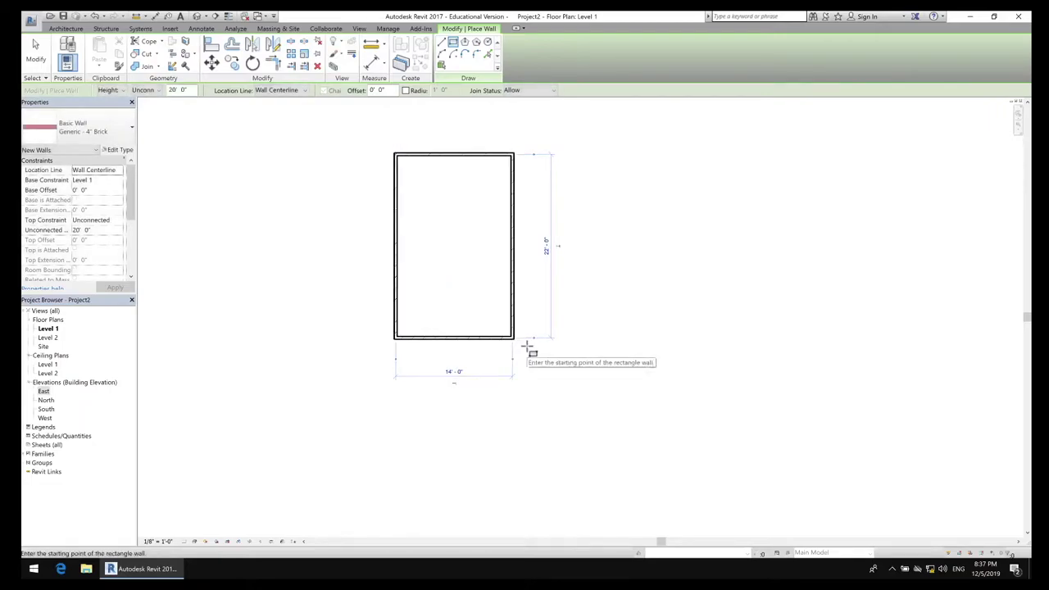
pyautogui.press('Escape')
pyautogui.press('Escape')
# Step: Move the east wall of the rectangle to set the distance between the two long walls to 18'
pyautogui.click(511, 300)
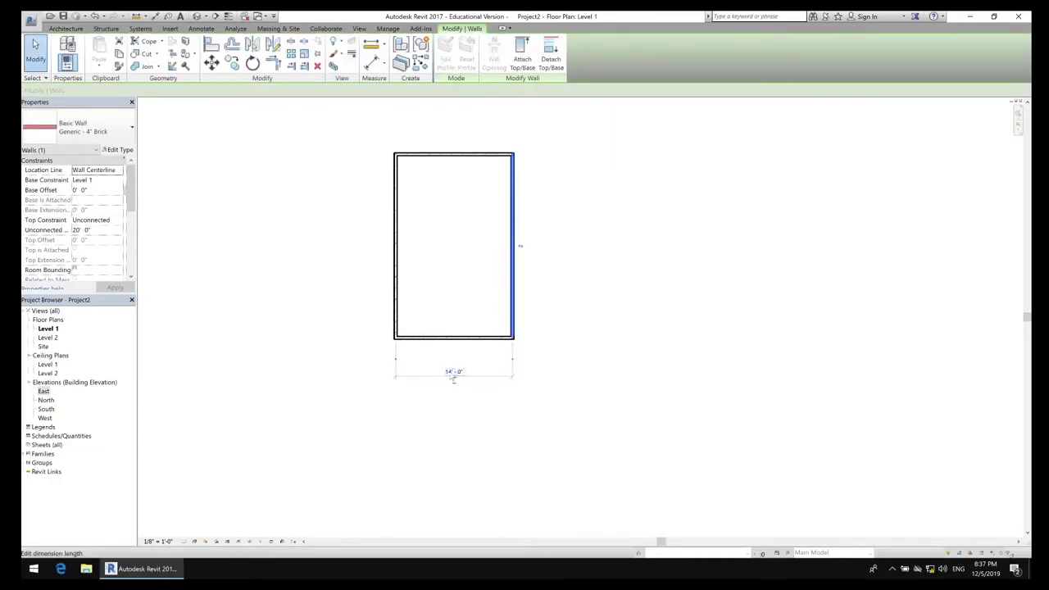
pyautogui.click(453, 371)
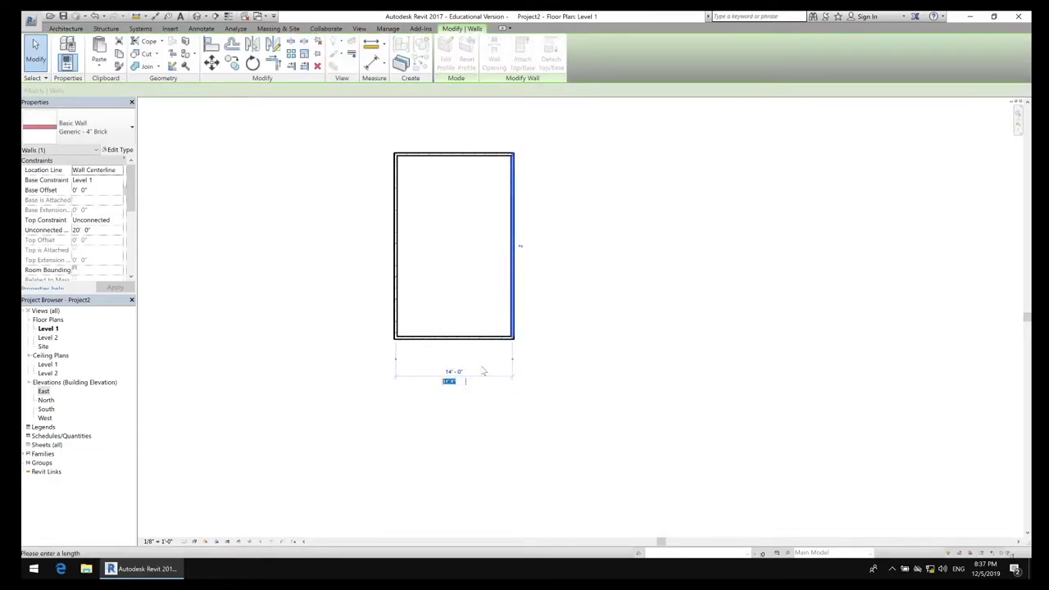
pyautogui.write('18')
pyautogui.press('Return')
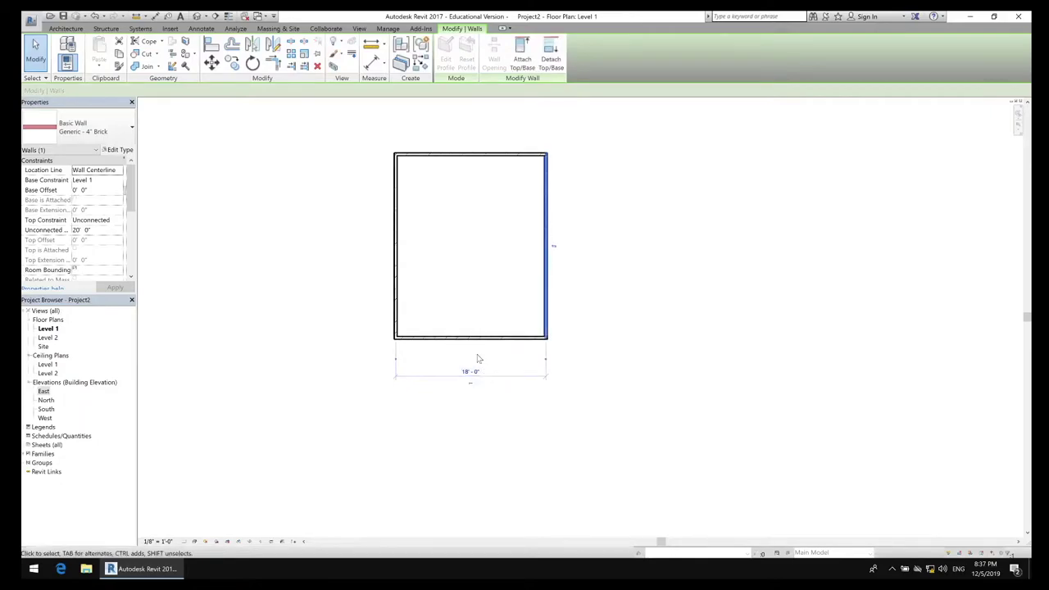
# Step: Move the south wall of the rectangle to set the distance between the two short walls to 26'
pyautogui.click(459, 338)
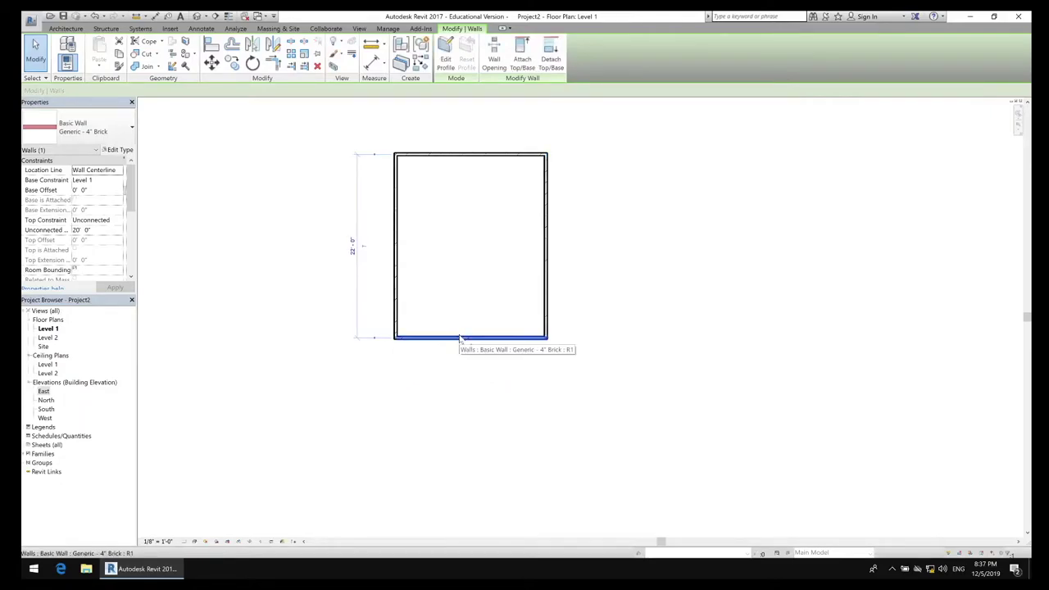
pyautogui.click(349, 246)
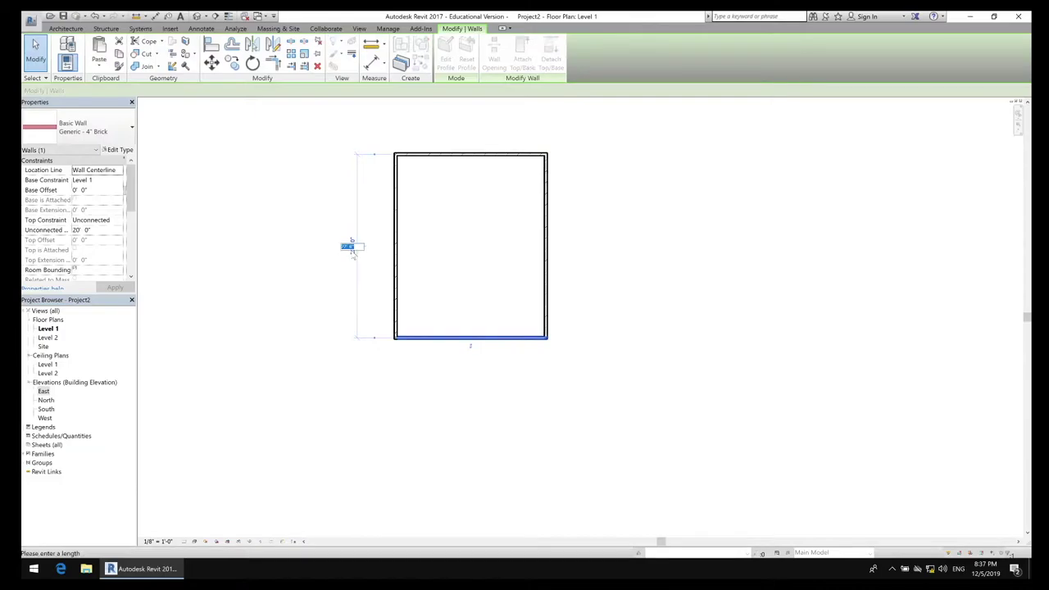
pyautogui.write('24')
pyautogui.press('Return')
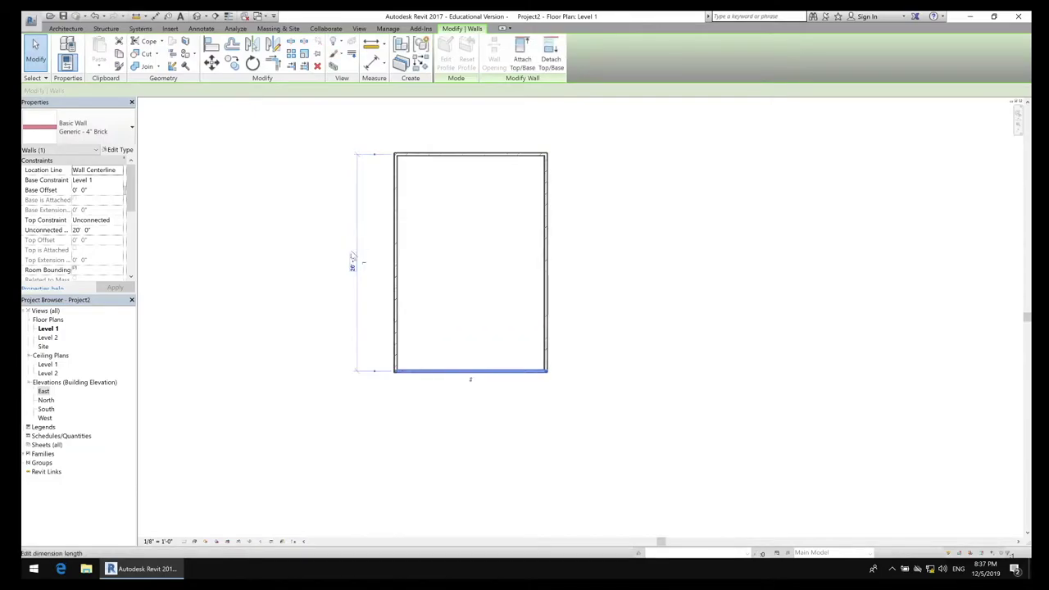
pyautogui.click(639, 307)
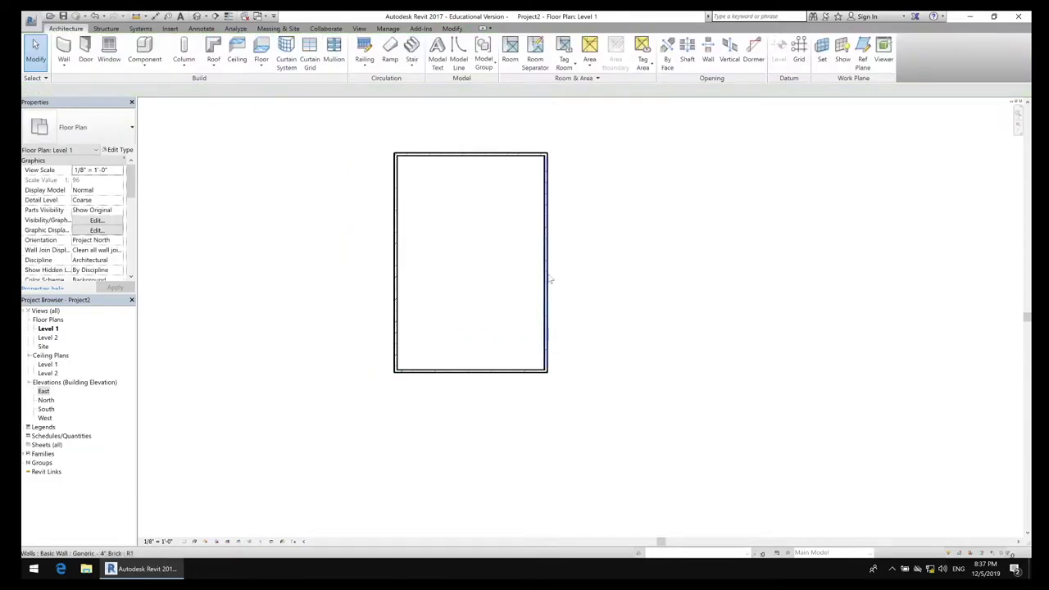
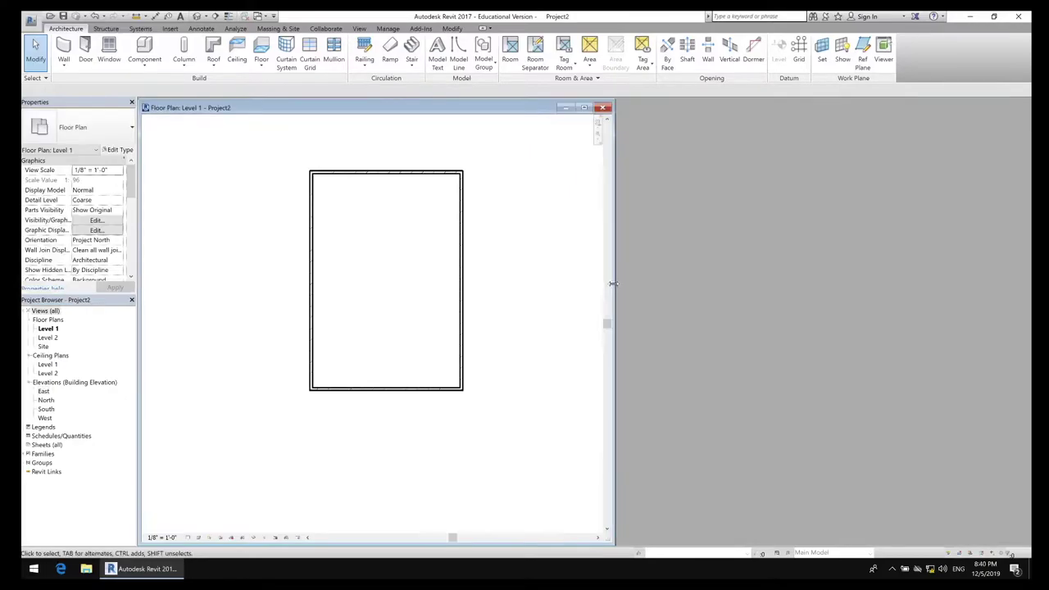
# Step: Narrow the Level 1 floor plan window and open the default 3D view beside it, with the walls framed in view
pyautogui.moveTo(613, 286); pyautogui.dragTo(561, 286)
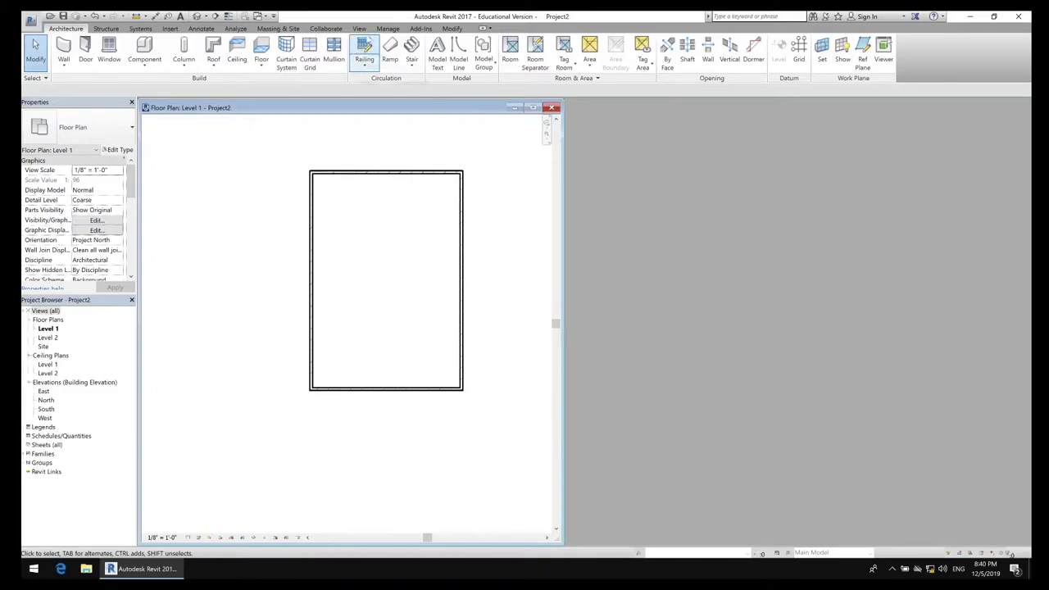
pyautogui.click(361, 29)
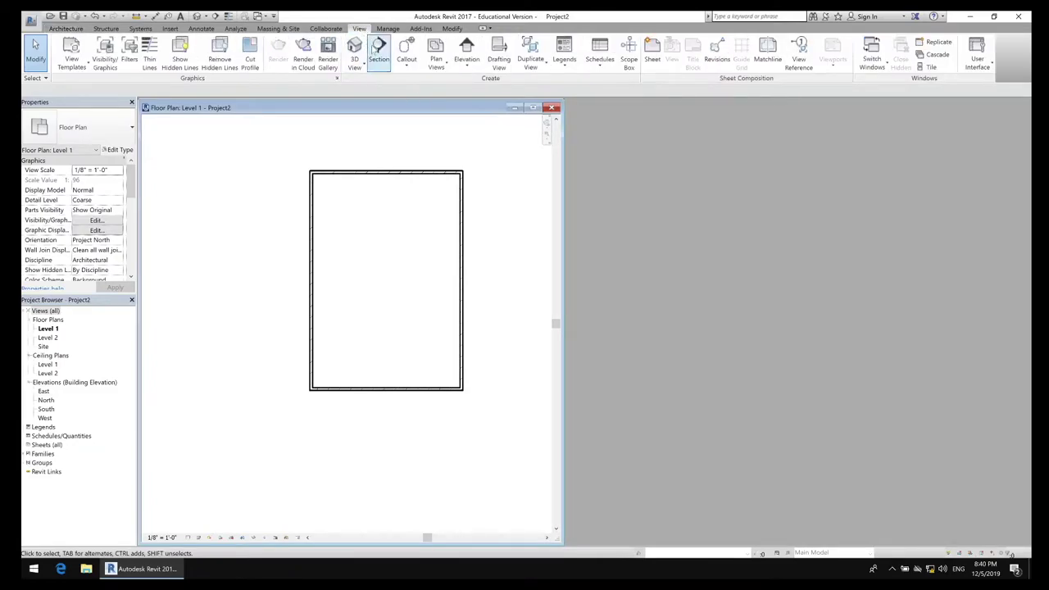
pyautogui.click(357, 51)
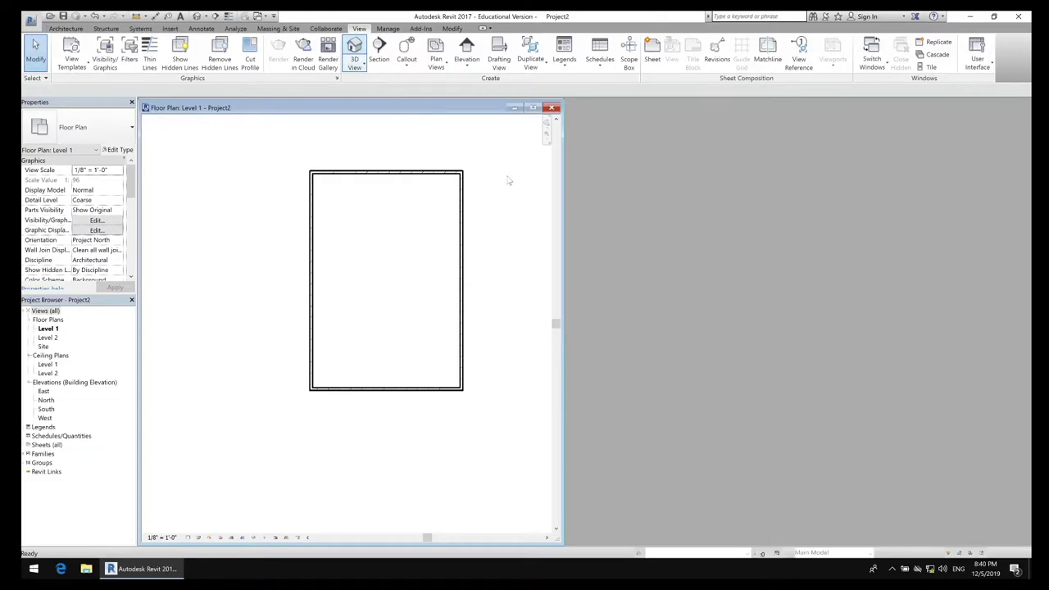
pyautogui.moveTo(600, 185); pyautogui.dragTo(665, 109)
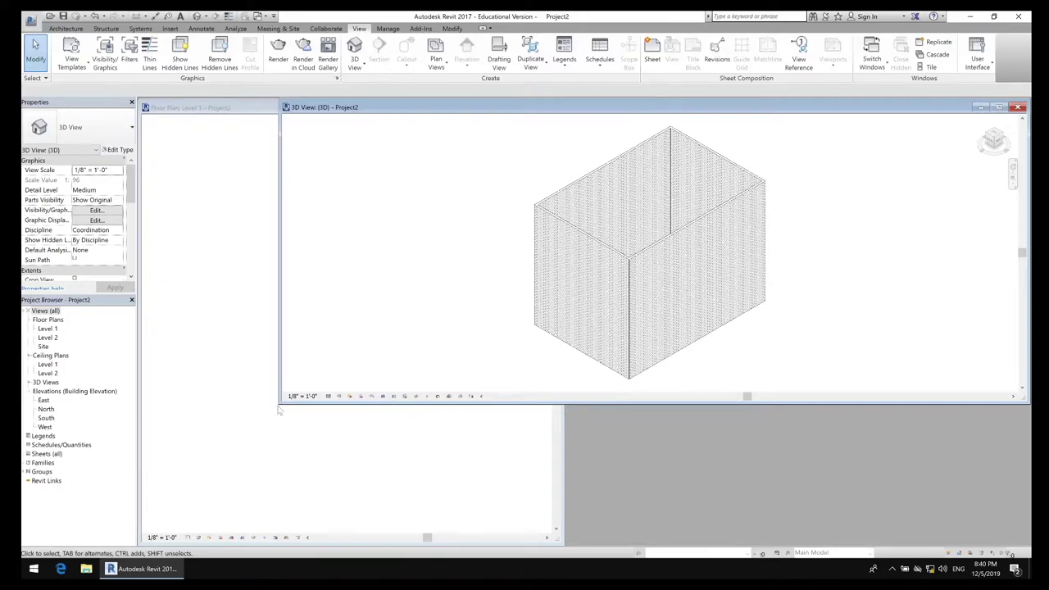
pyautogui.moveTo(275, 405); pyautogui.dragTo(564, 545)
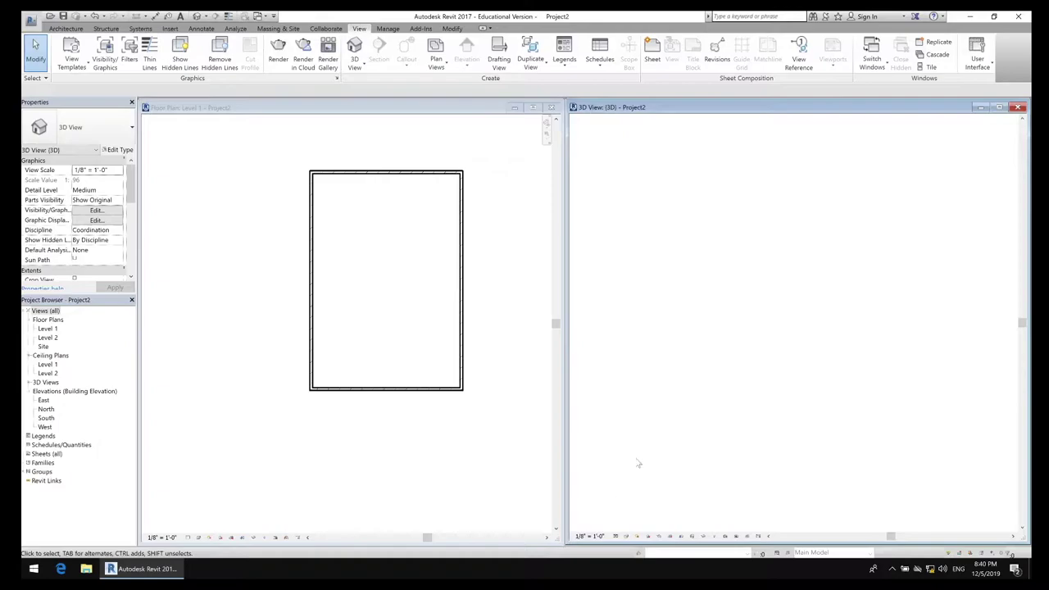
pyautogui.moveTo(885, 278); pyautogui.dragTo(735, 307, button='middle')
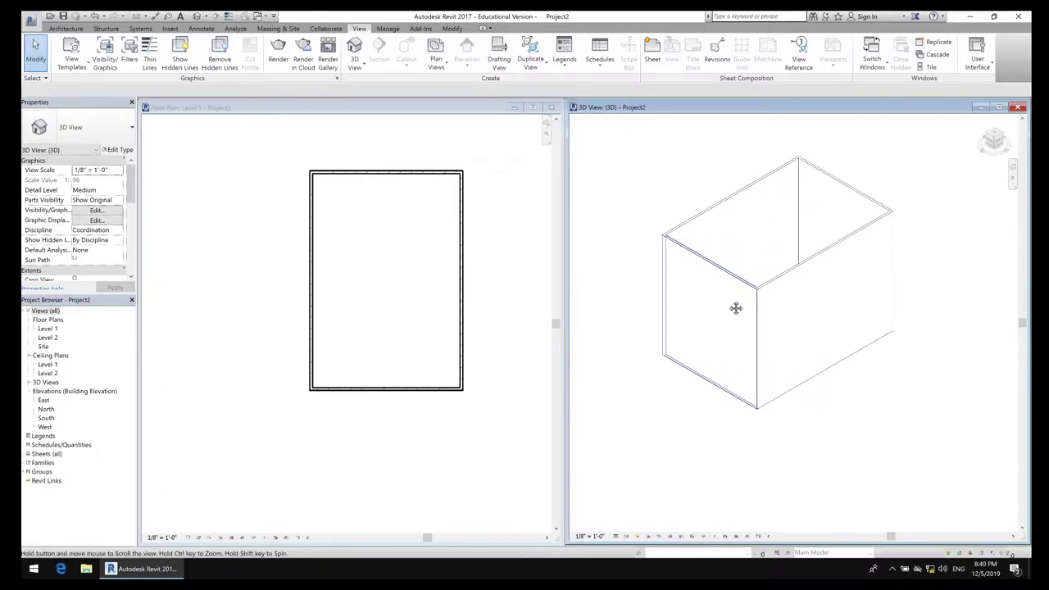
# Step: Switch the default 3D view to the Realistic visual style
pyautogui.scroll(5, 778, 310)
pyautogui.scroll(-3, 778, 310)
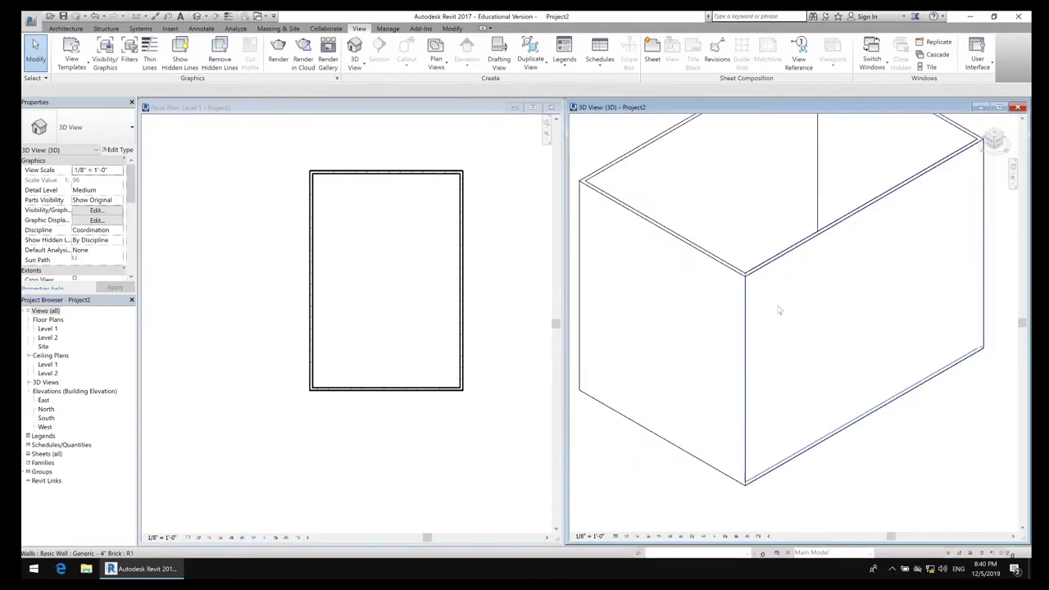
pyautogui.scroll(-3, 779, 310)
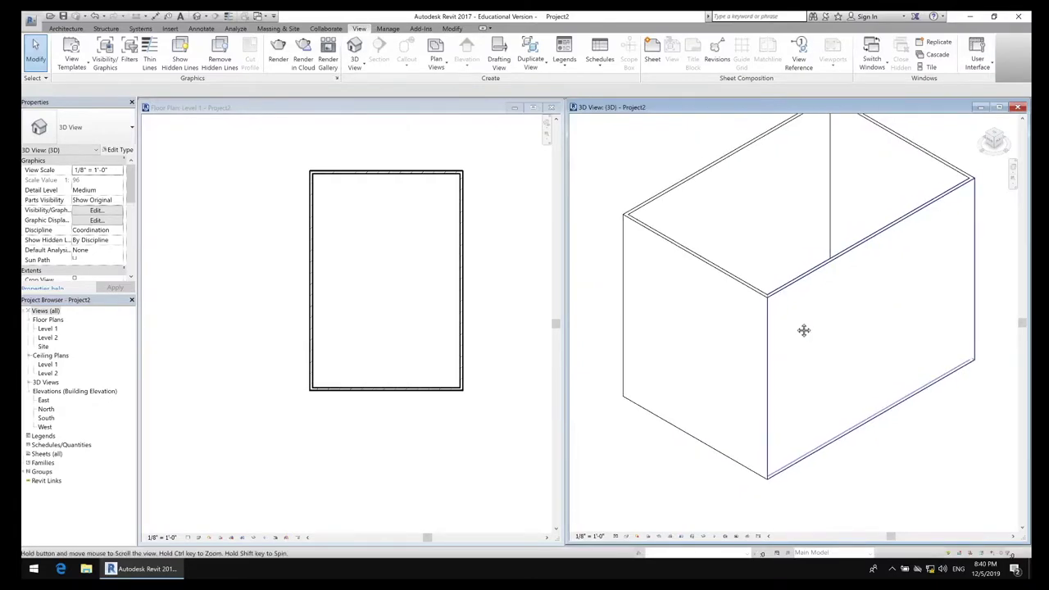
pyautogui.click(628, 536)
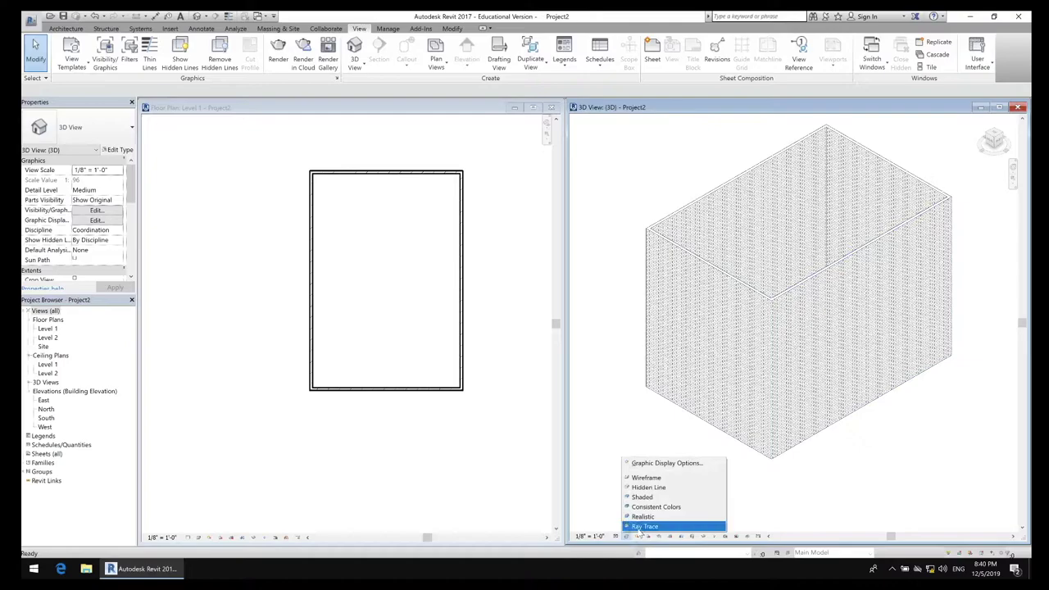
pyautogui.click(655, 517)
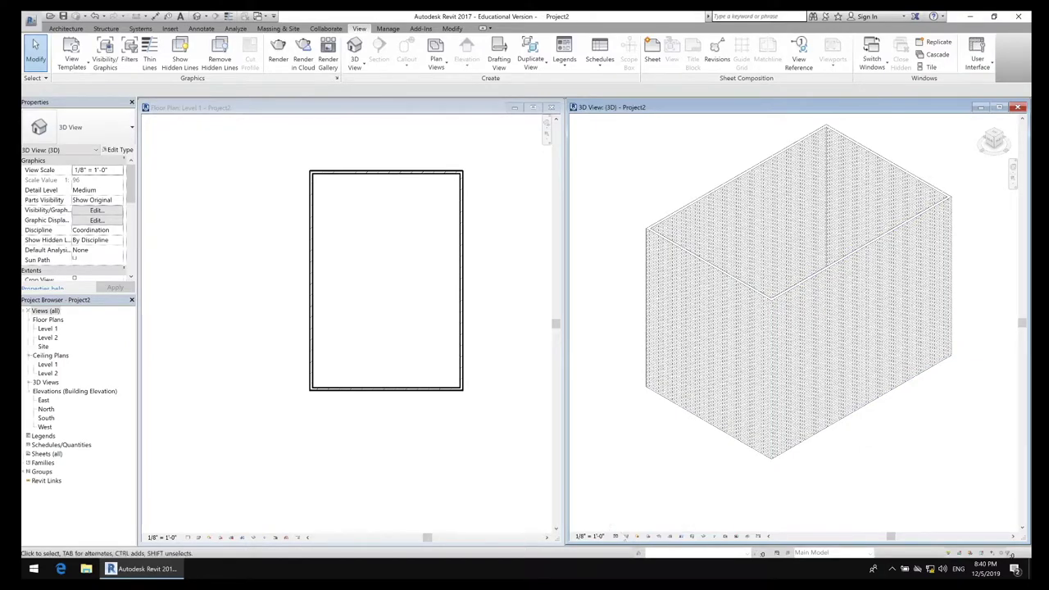
pyautogui.click(628, 536)
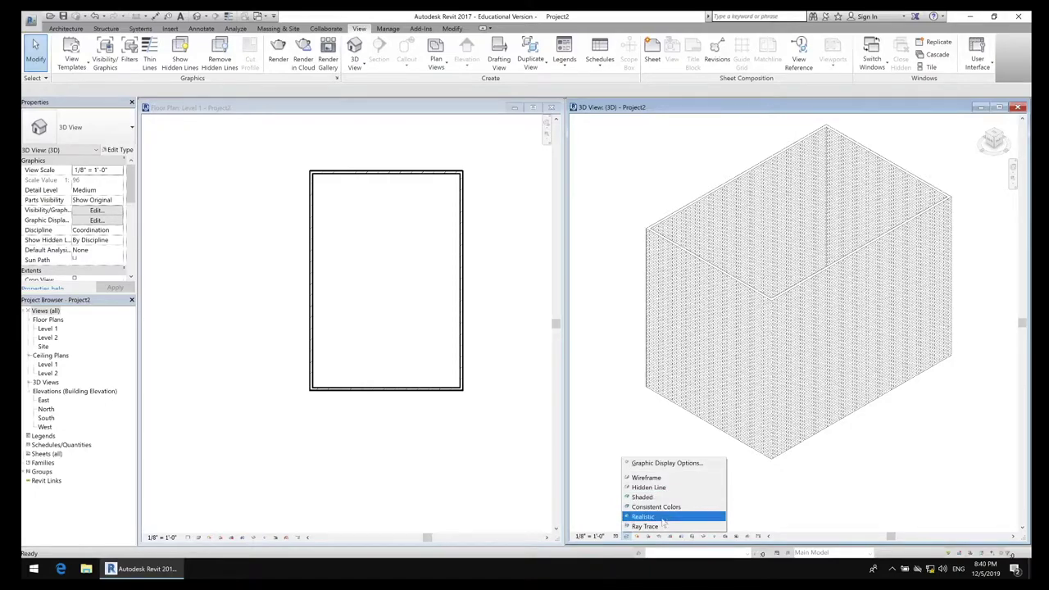
pyautogui.click(666, 516)
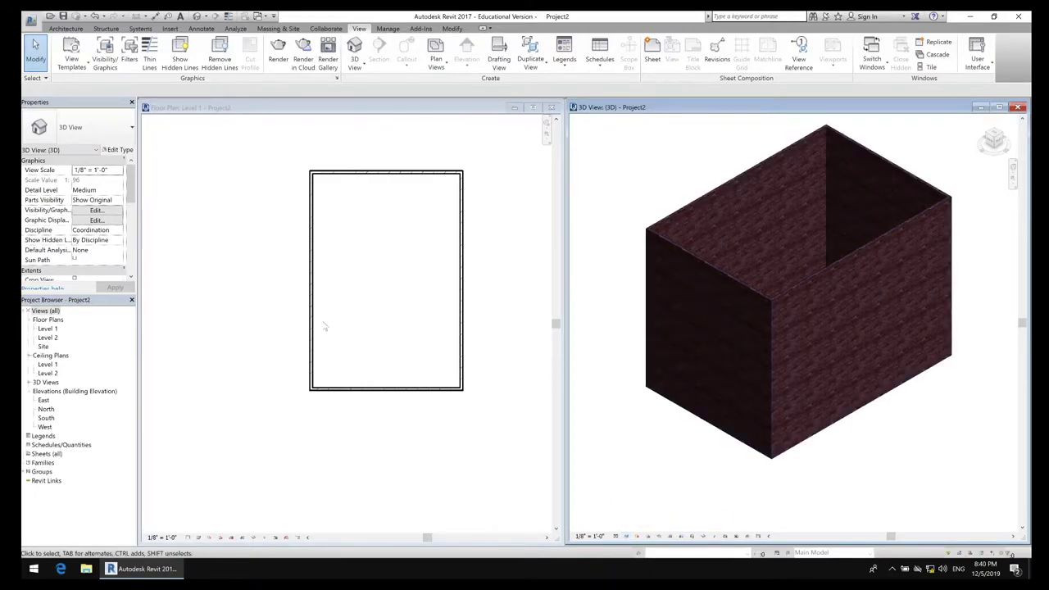
# Step: Set the top constraint of all four brick walls to Up to level: Level 2
pyautogui.click(312, 215)
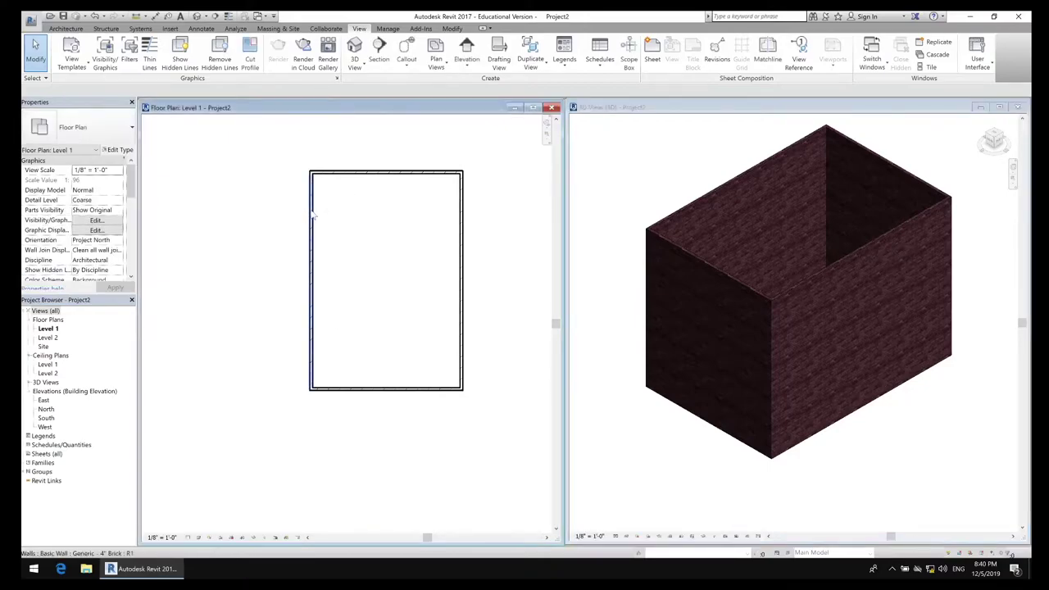
pyautogui.click(312, 214)
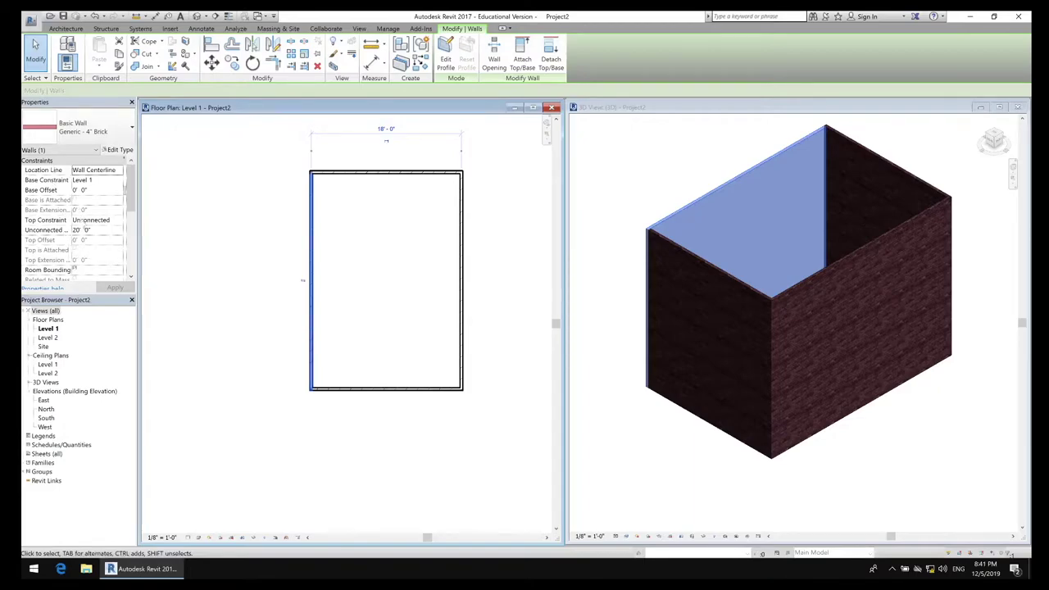
pyautogui.click(81, 235)
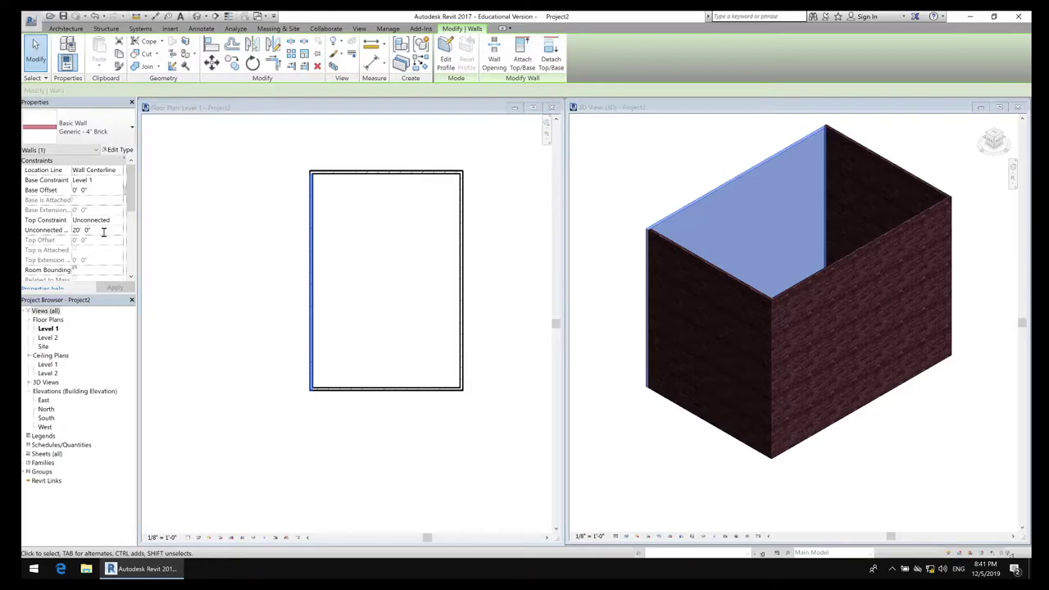
pyautogui.click(349, 230)
pyautogui.moveTo(480, 415); pyautogui.dragTo(488, 432)
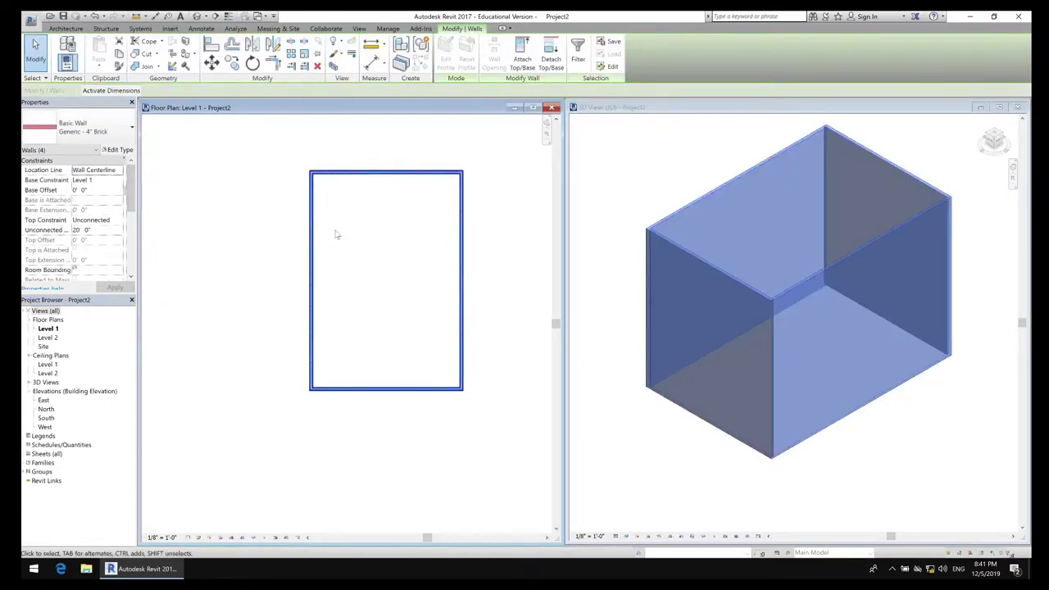
pyautogui.click(114, 221)
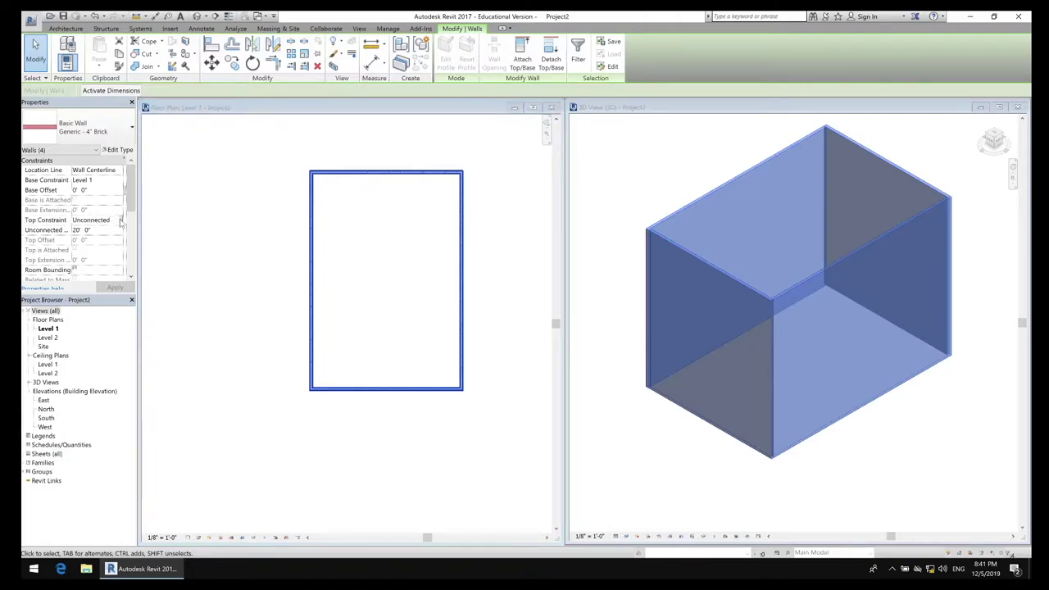
pyautogui.click(120, 221)
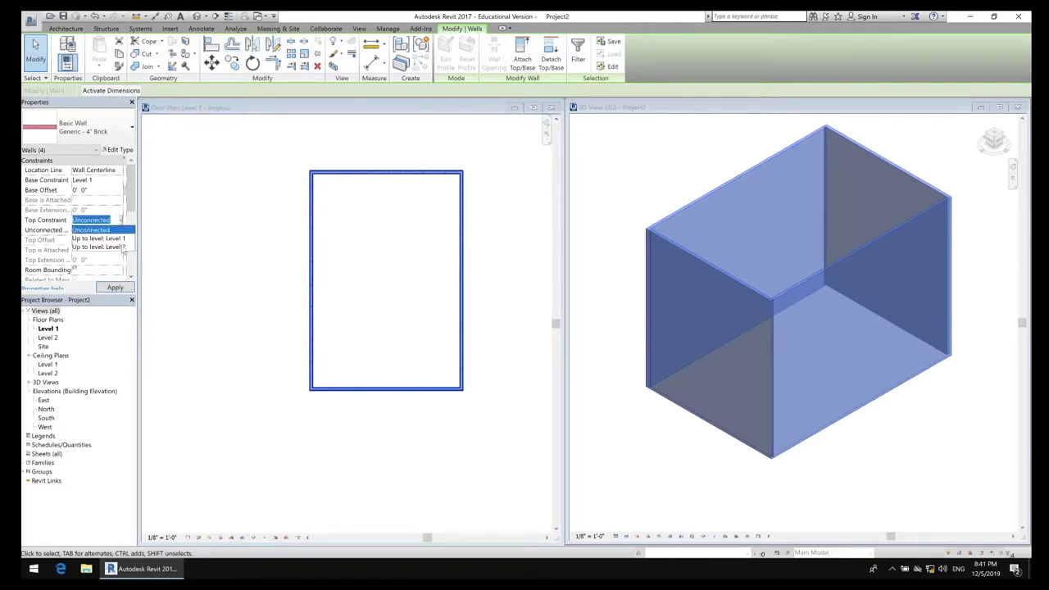
pyautogui.click(121, 247)
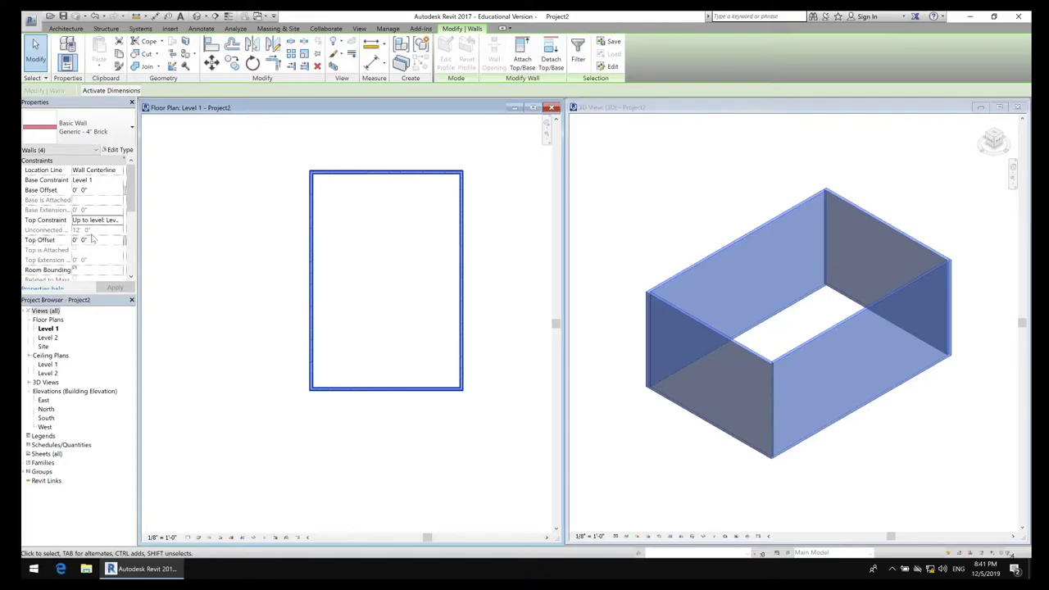
pyautogui.click(254, 274)
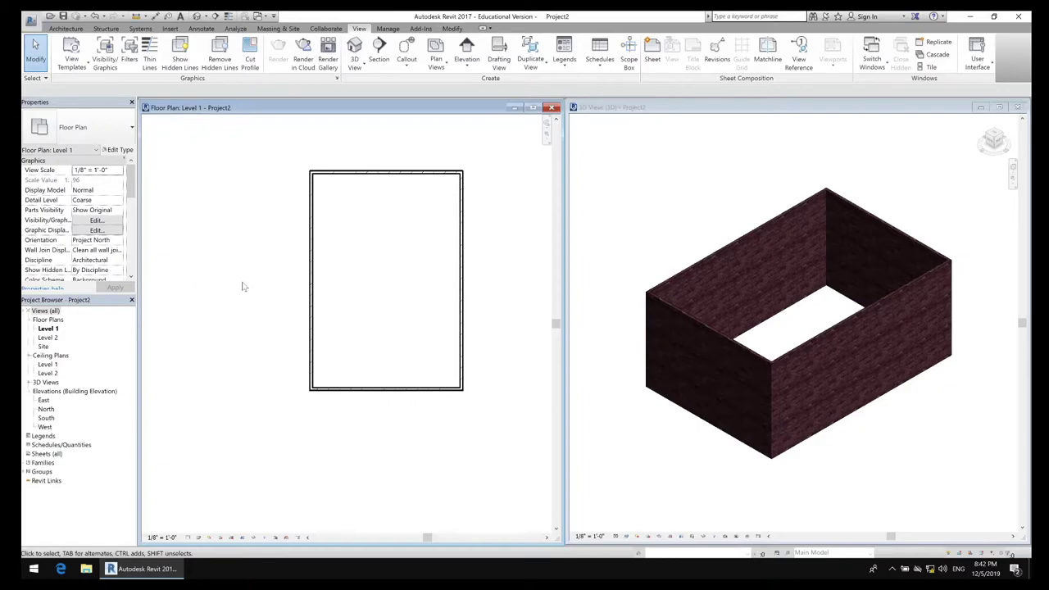
# Step: Place a Fixed 36" x 72" window at the middle of the south wall, 9' from each end, in the Level 1 floor plan
pyautogui.click(67, 29)
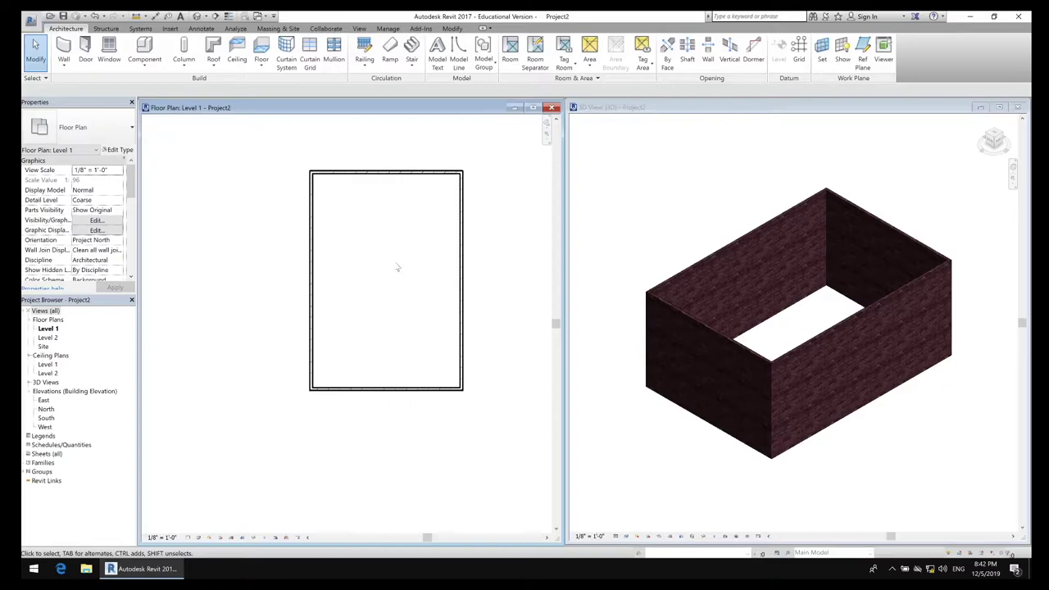
pyautogui.press('w')
pyautogui.press('n')
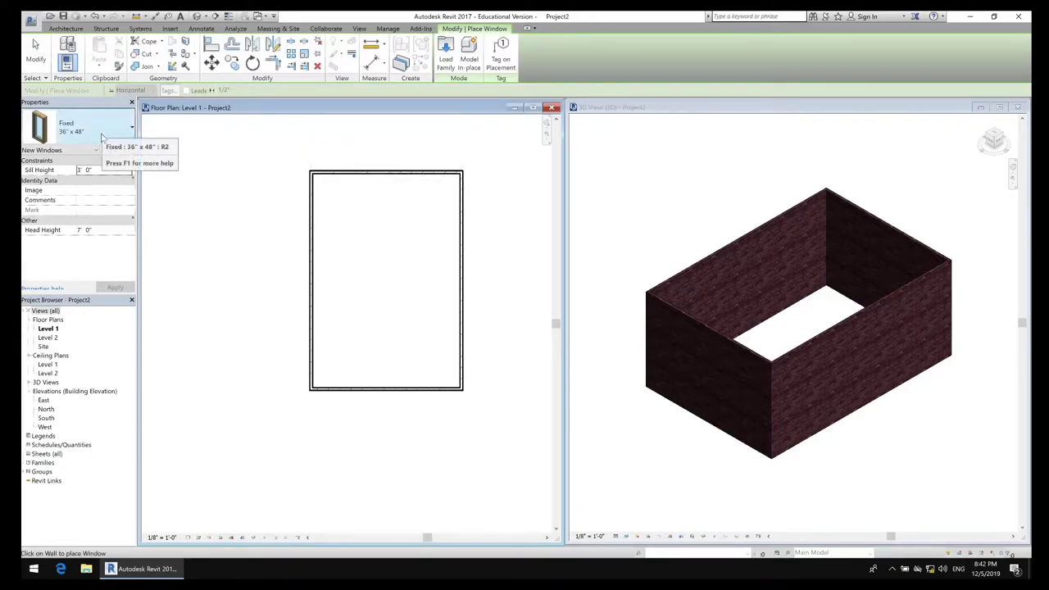
pyautogui.click(131, 129)
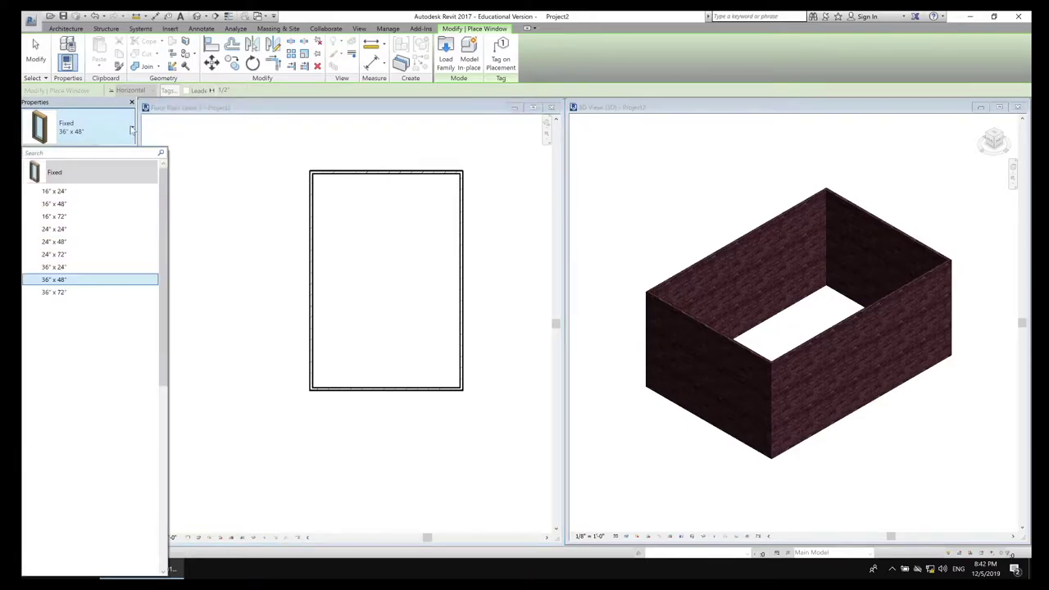
pyautogui.click(89, 294)
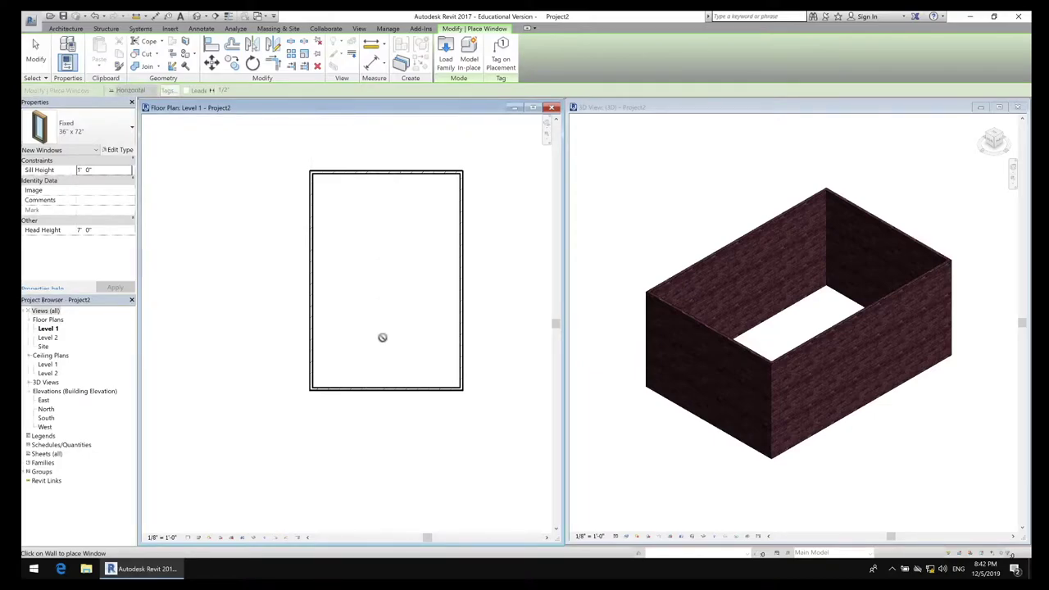
pyautogui.click(389, 390)
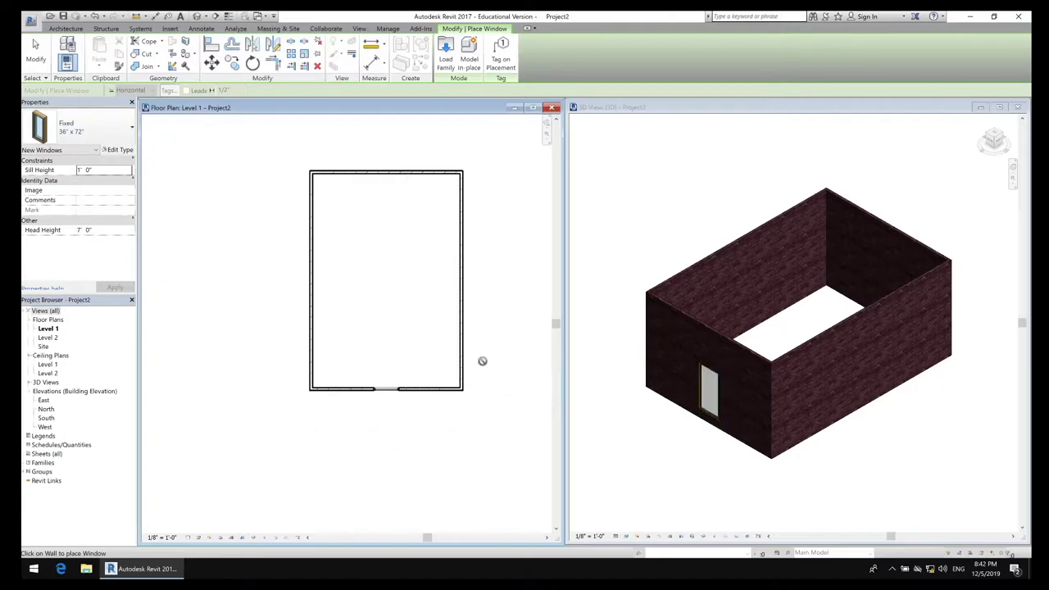
pyautogui.press('Escape')
pyautogui.press('Escape')
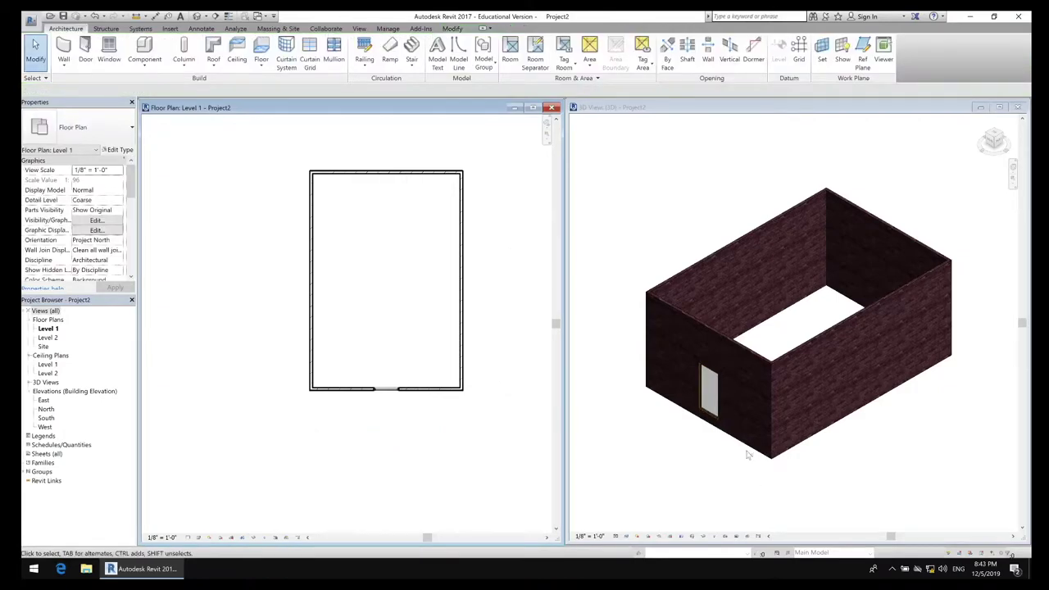
# Step: Set the 3D view's visual style to Consistent Colors and return it to the home orientation
pyautogui.scroll(-1, 719, 425)
pyautogui.scroll(8, 717, 424)
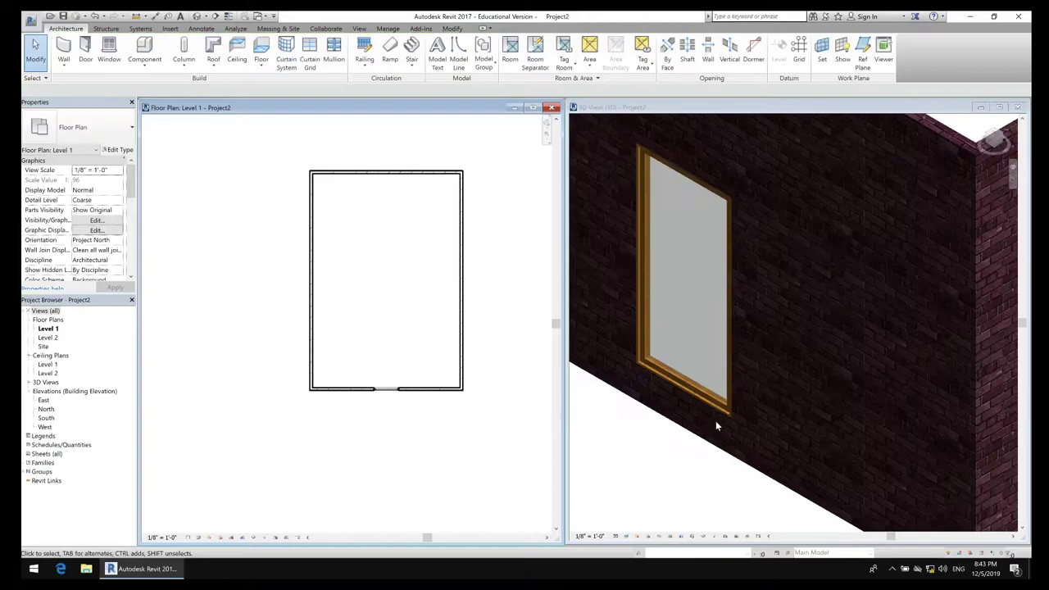
pyautogui.click(725, 451)
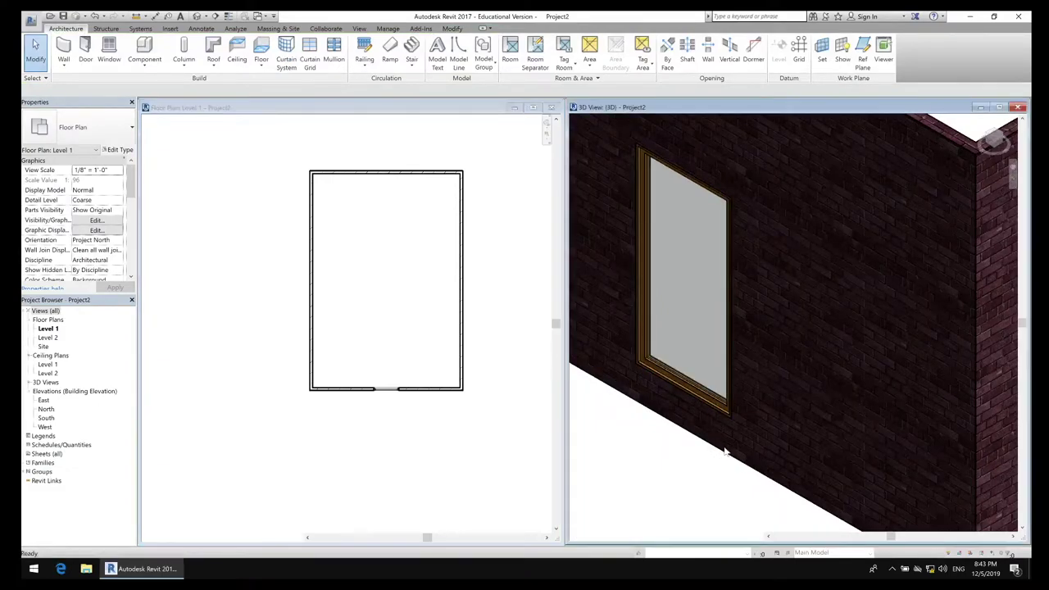
pyautogui.keyDown('shift'); pyautogui.moveTo(706, 460); pyautogui.dragTo(710, 433, button='middle'); pyautogui.keyUp('shift')
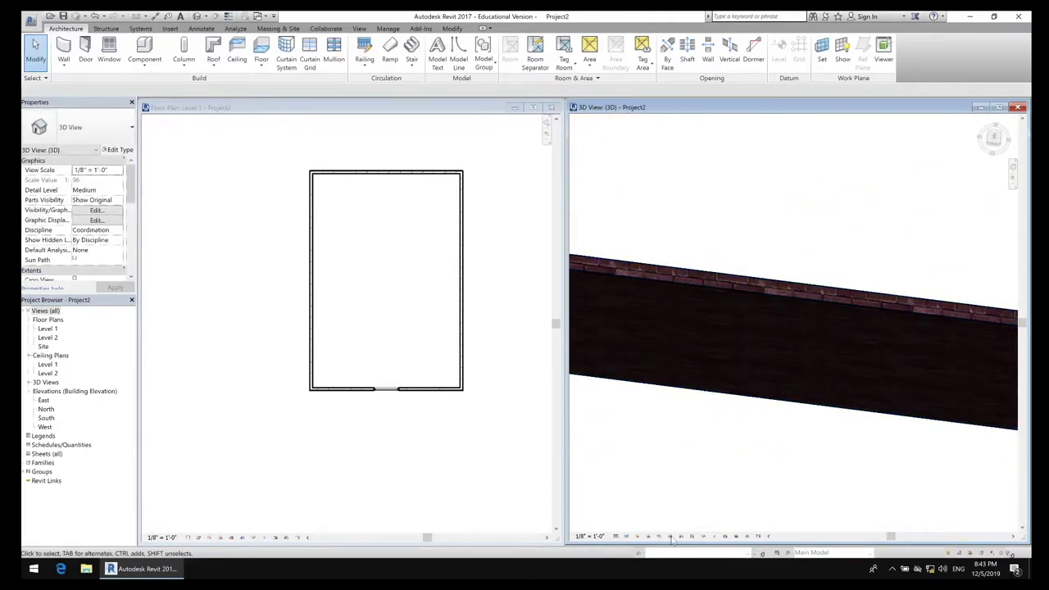
pyautogui.click(627, 537)
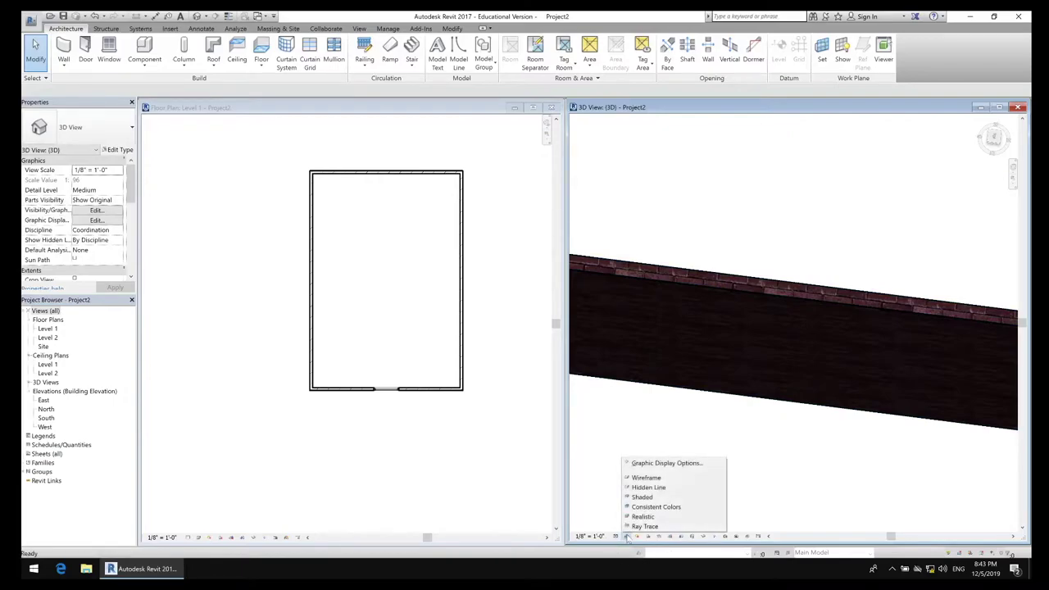
pyautogui.click(659, 508)
pyautogui.moveTo(695, 385); pyautogui.dragTo(855, 480, button='middle')
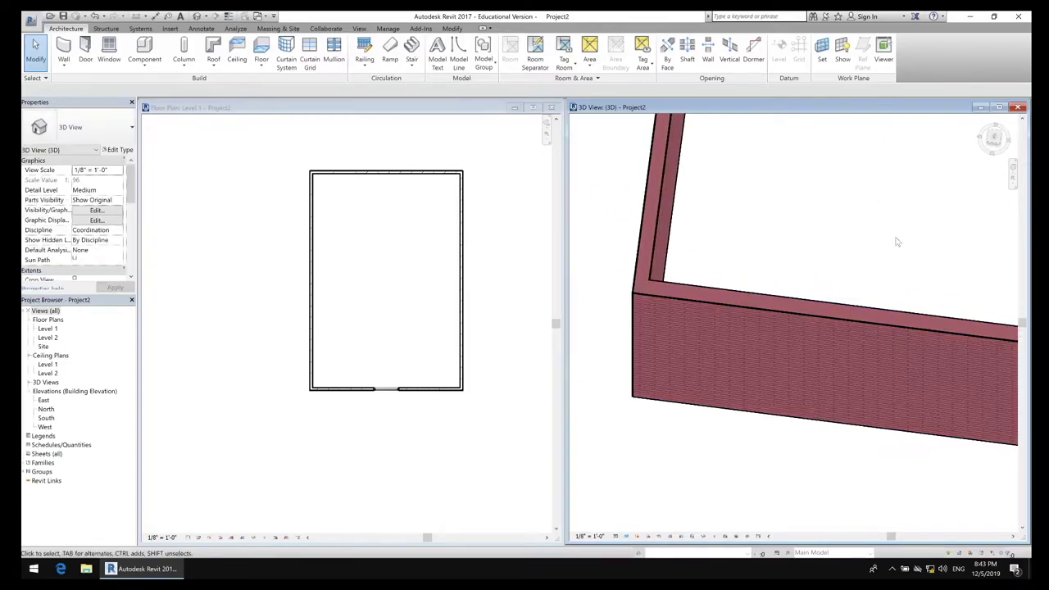
pyautogui.keyDown('shift'); pyautogui.moveTo(897, 248); pyautogui.dragTo(705, 320, button='middle'); pyautogui.keyUp('shift')
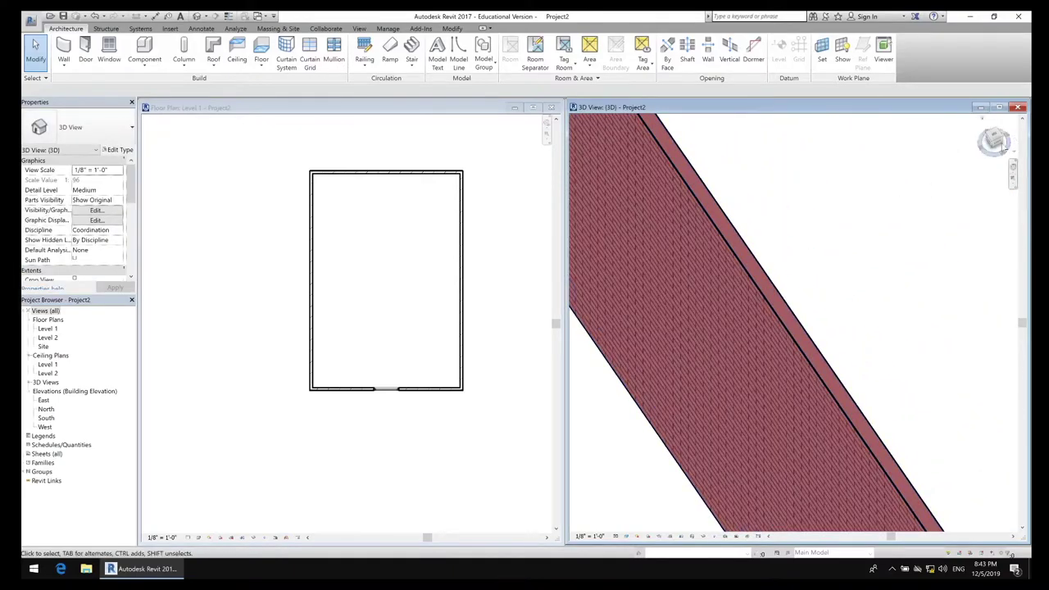
pyautogui.click(983, 120)
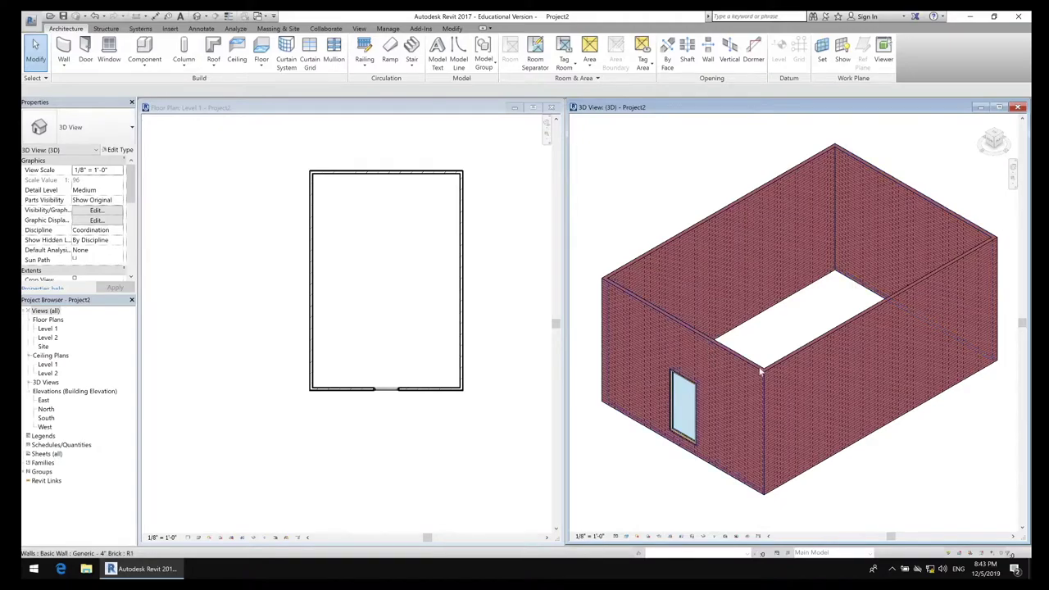
# Step: Examine the south wall window from inside the building in 3D and compare it with its close-up representation in the Level 1 floor plan
pyautogui.moveTo(818, 329)
pyautogui.keyDown('shift'); pyautogui.mouseDown(button='middle')
pyautogui.moveTo(726, 340)
pyautogui.moveTo(672, 323)
pyautogui.moveTo(627, 333)
pyautogui.moveTo(621, 355)
pyautogui.mouseUp(button='middle'); pyautogui.keyUp('shift')
pyautogui.scroll(-2, 706, 297)
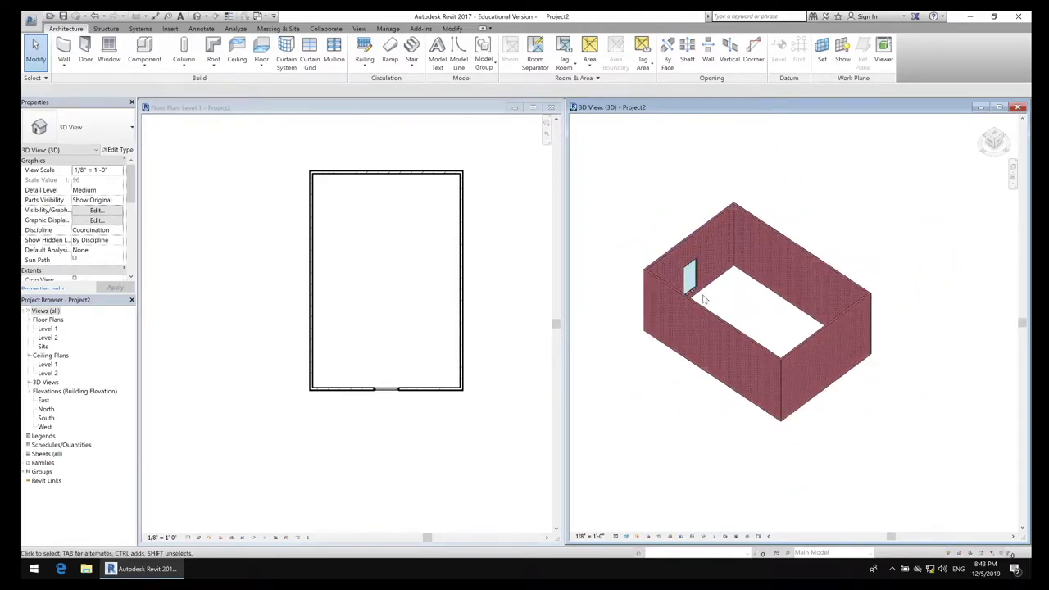
pyautogui.scroll(8, 680, 293)
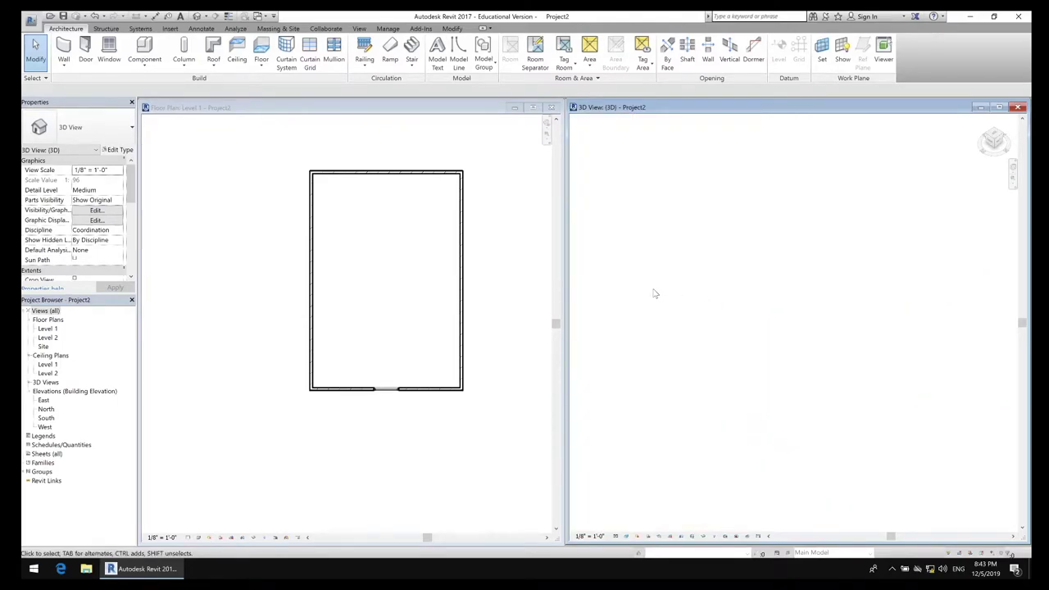
pyautogui.scroll(-1, 658, 298)
pyautogui.moveTo(656, 271)
pyautogui.mouseDown(button='middle')
pyautogui.moveTo(782, 372)
pyautogui.moveTo(845, 456)
pyautogui.moveTo(668, 374)
pyautogui.moveTo(789, 401)
pyautogui.mouseUp(button='middle')
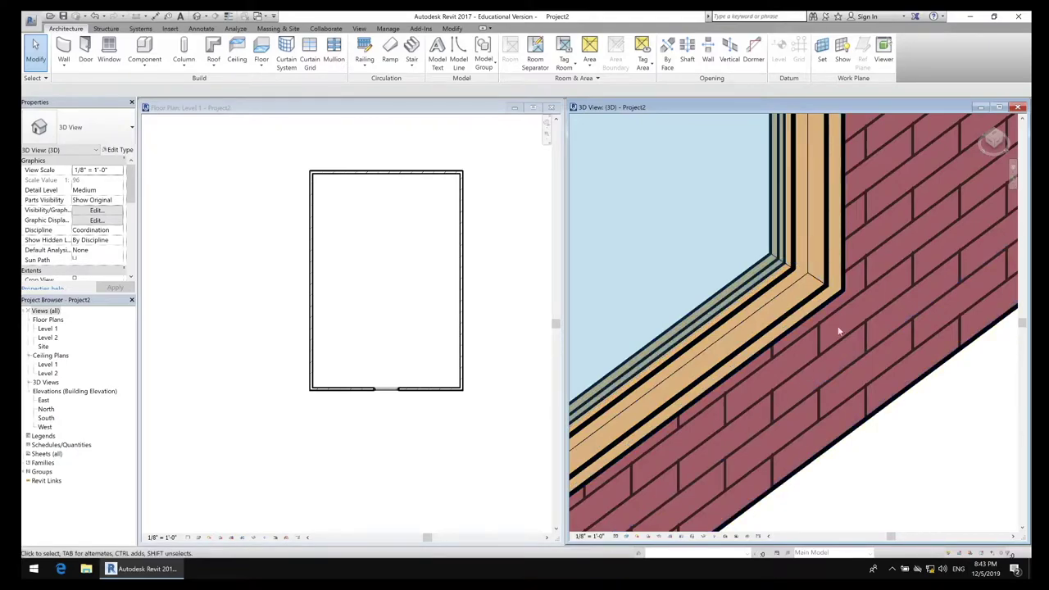
pyautogui.click(982, 120)
pyautogui.scroll(-3, 390, 391)
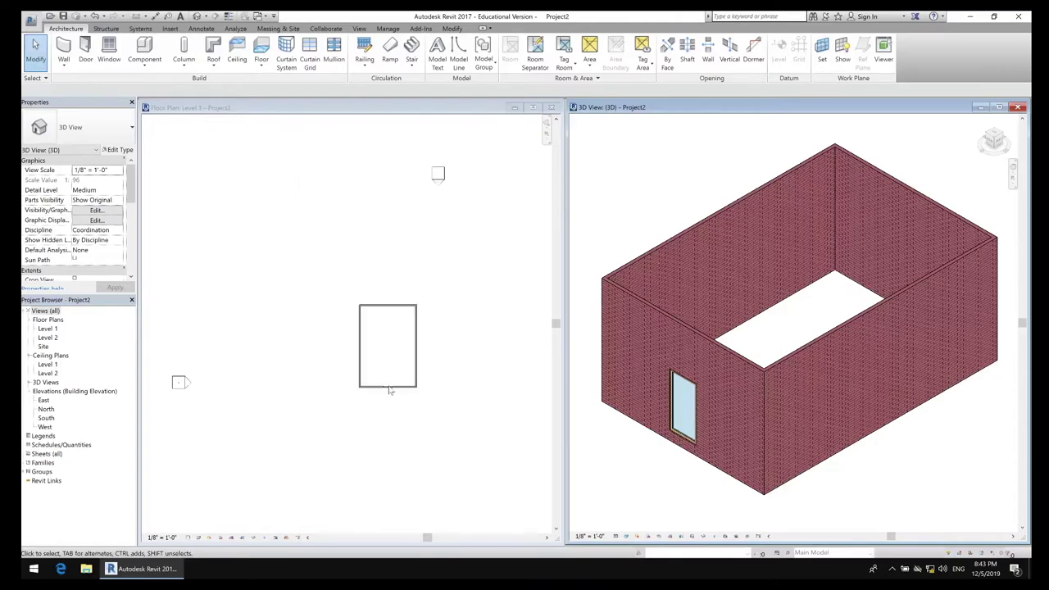
pyautogui.scroll(5, 390, 391)
pyautogui.scroll(-2, 395, 446)
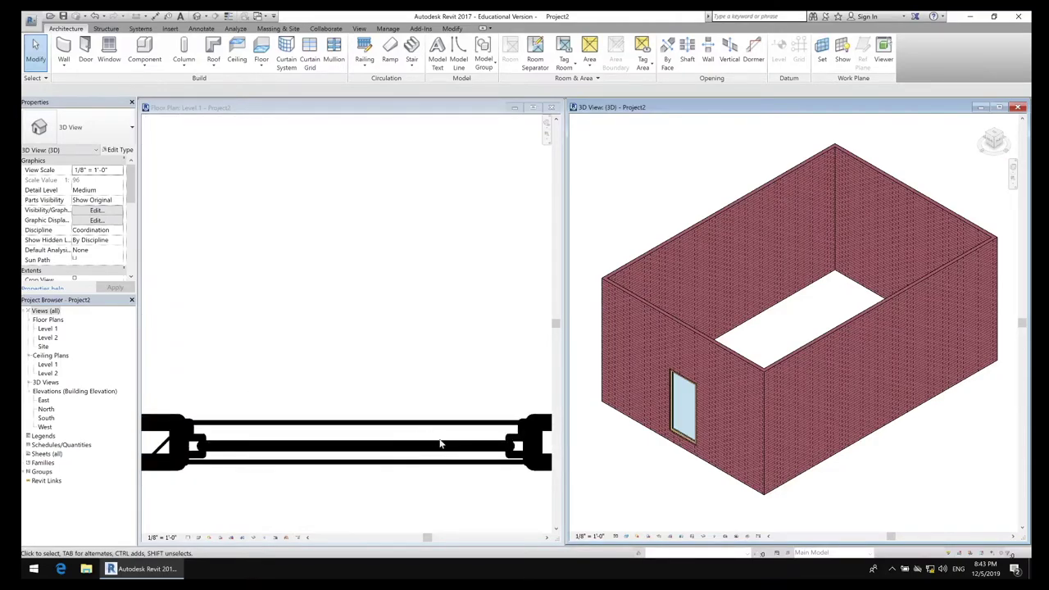
pyautogui.scroll(-3, 426, 422)
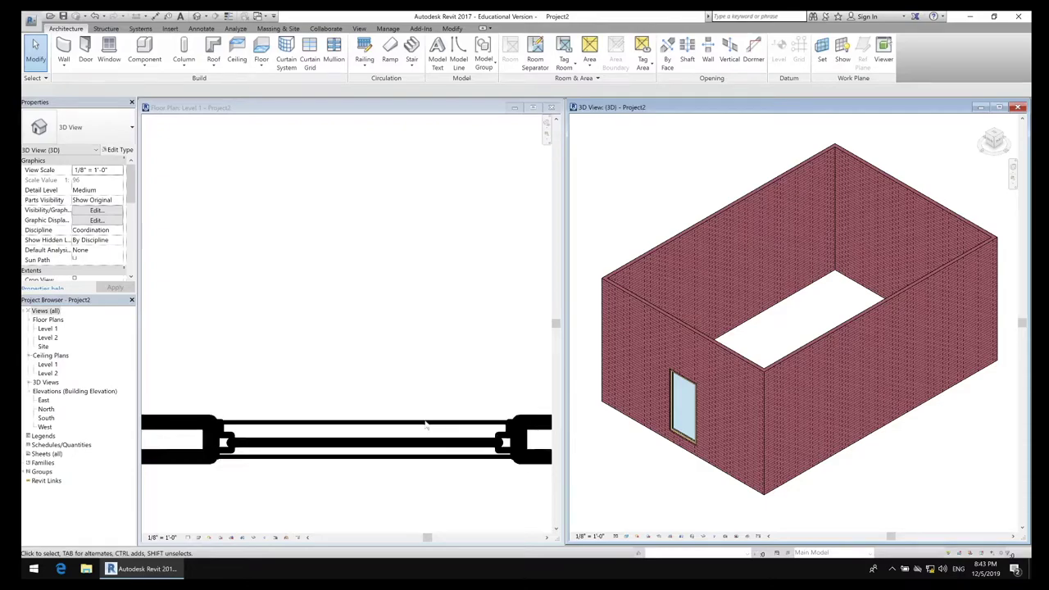
pyautogui.click(692, 422)
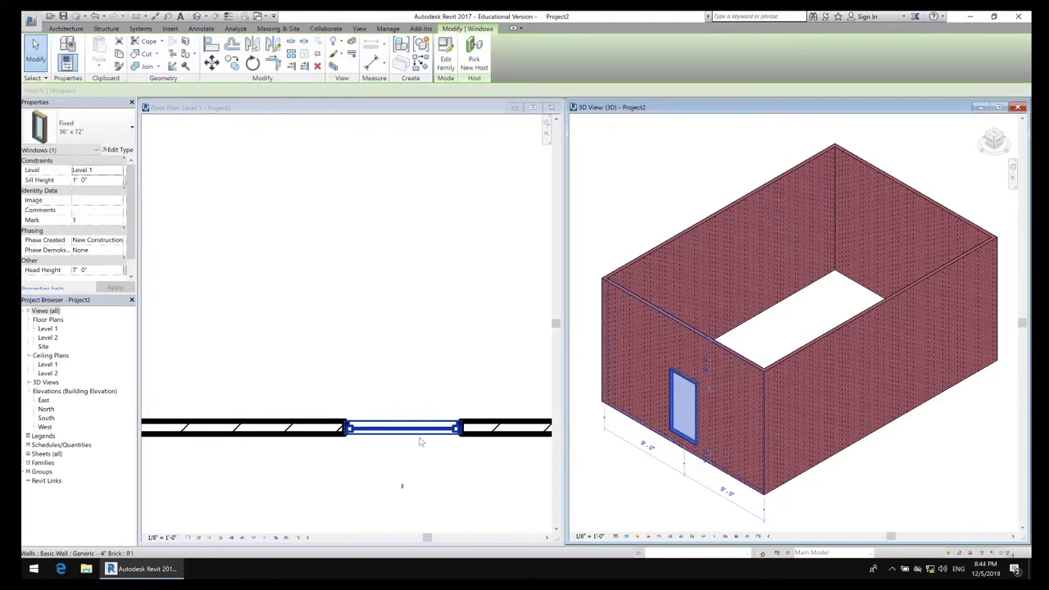
pyautogui.click(441, 397)
pyautogui.click(414, 465)
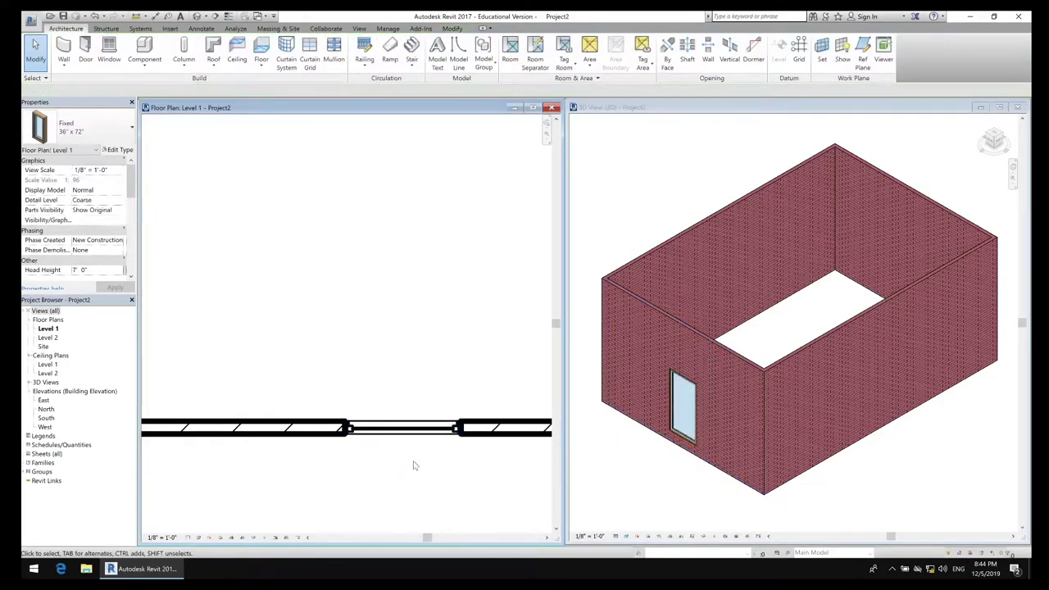
# Step: Set the south wall window's sill height to 2' 6"
pyautogui.click(406, 431)
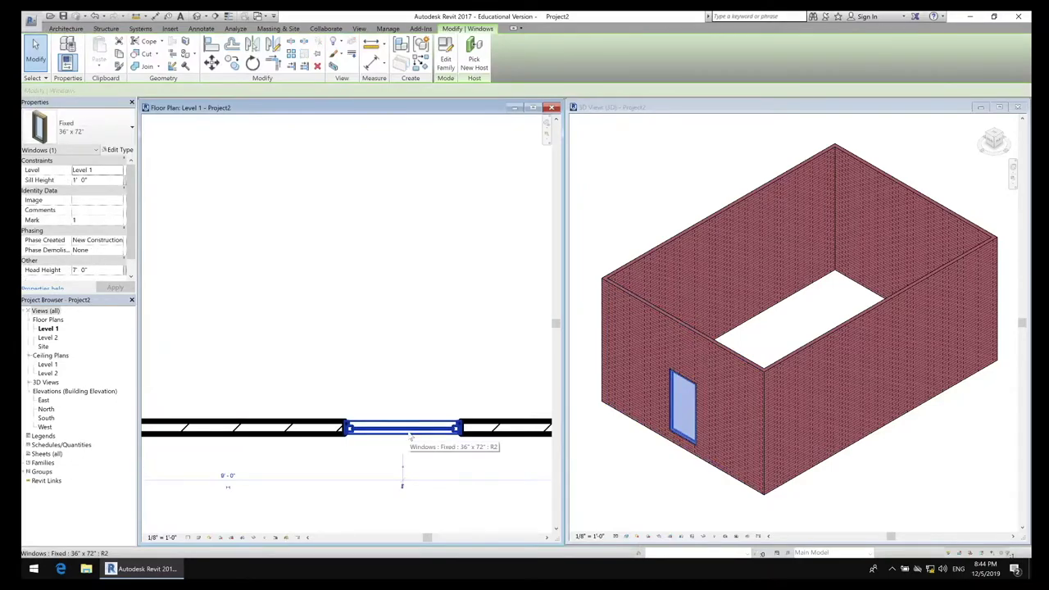
pyautogui.scroll(-3, 416, 406)
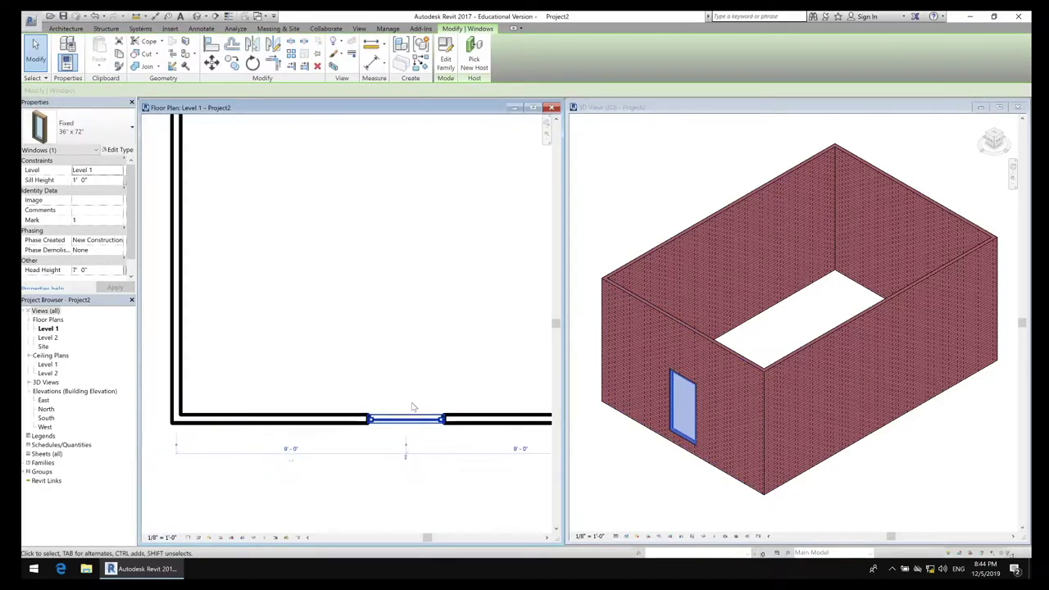
pyautogui.scroll(-1, 420, 363)
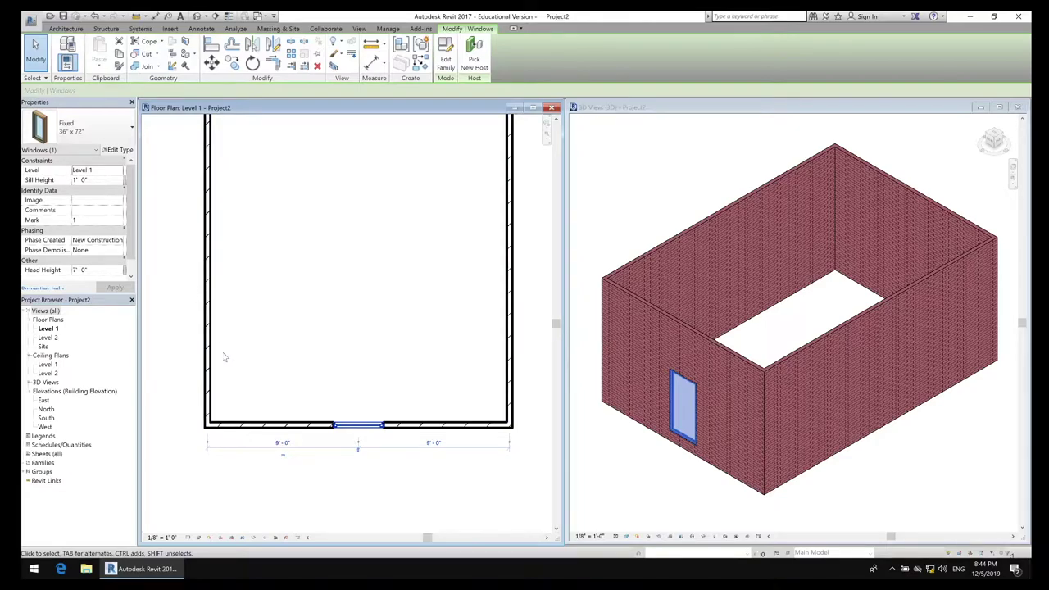
pyautogui.click(133, 228)
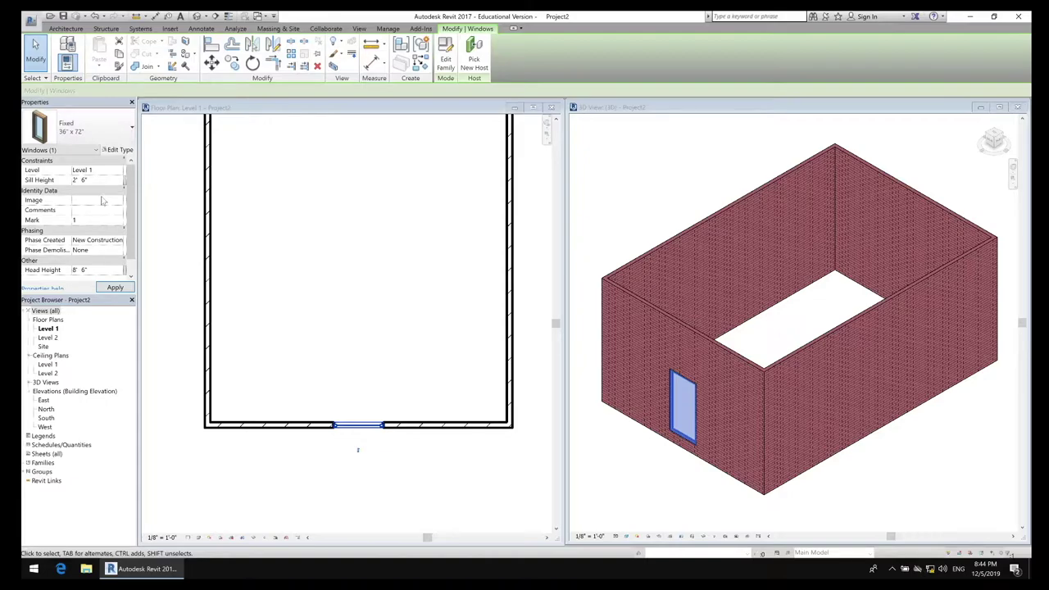
pyautogui.click(116, 289)
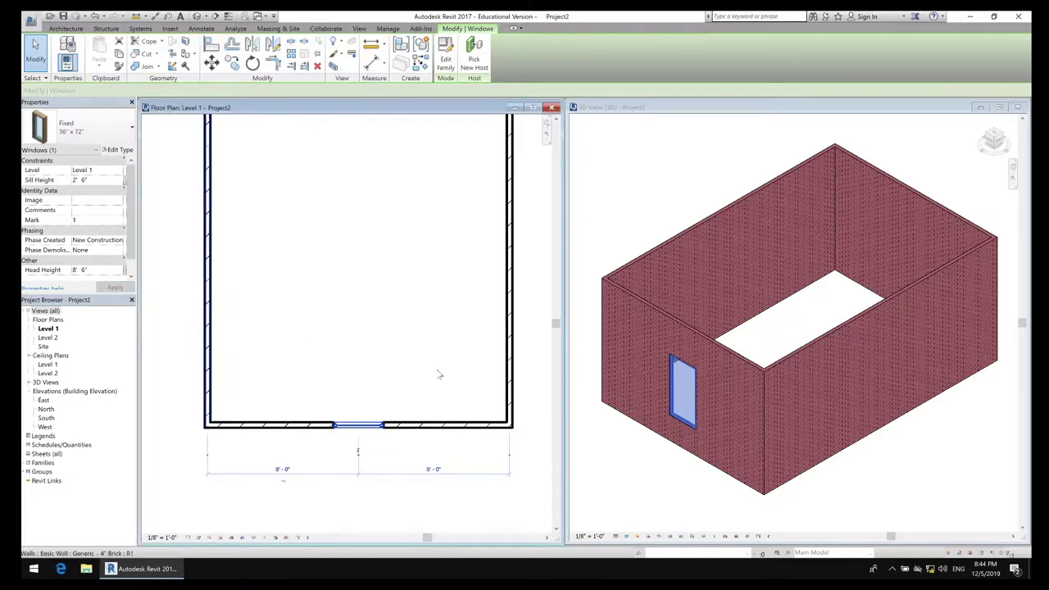
pyautogui.click(752, 344)
pyautogui.press('Escape')
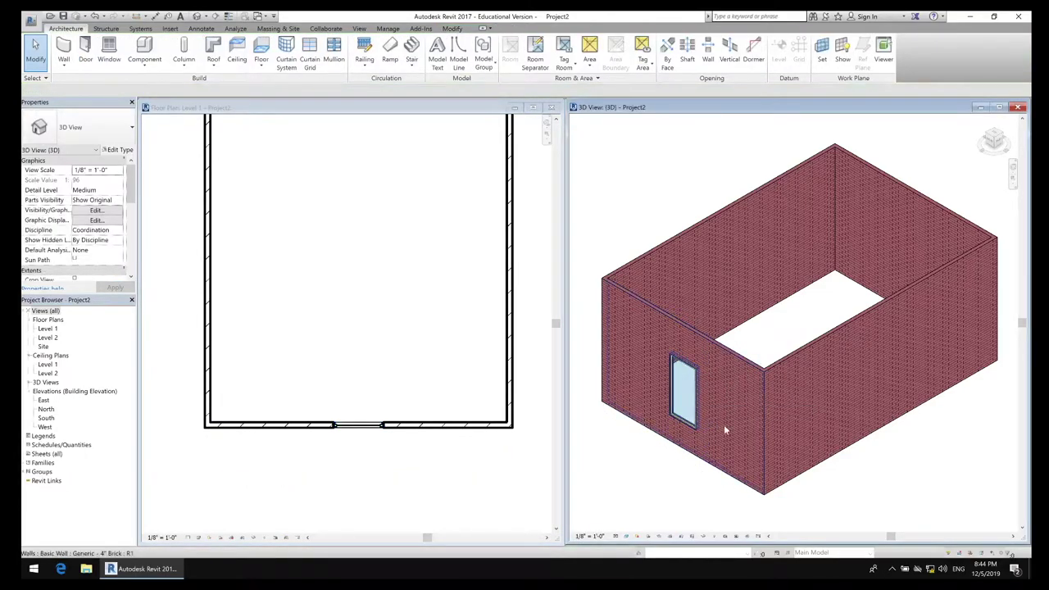
# Step: Copy the middle south wall window 5' to the east and 5' to the west along the same wall
pyautogui.moveTo(767, 426)
pyautogui.keyDown('shift'); pyautogui.mouseDown(button='middle')
pyautogui.moveTo(812, 382)
pyautogui.moveTo(817, 394)
pyautogui.moveTo(850, 382)
pyautogui.moveTo(847, 363)
pyautogui.moveTo(811, 352)
pyautogui.moveTo(808, 418)
pyautogui.moveTo(825, 417)
pyautogui.moveTo(806, 414)
pyautogui.moveTo(803, 434)
pyautogui.mouseUp(button='middle'); pyautogui.keyUp('shift')
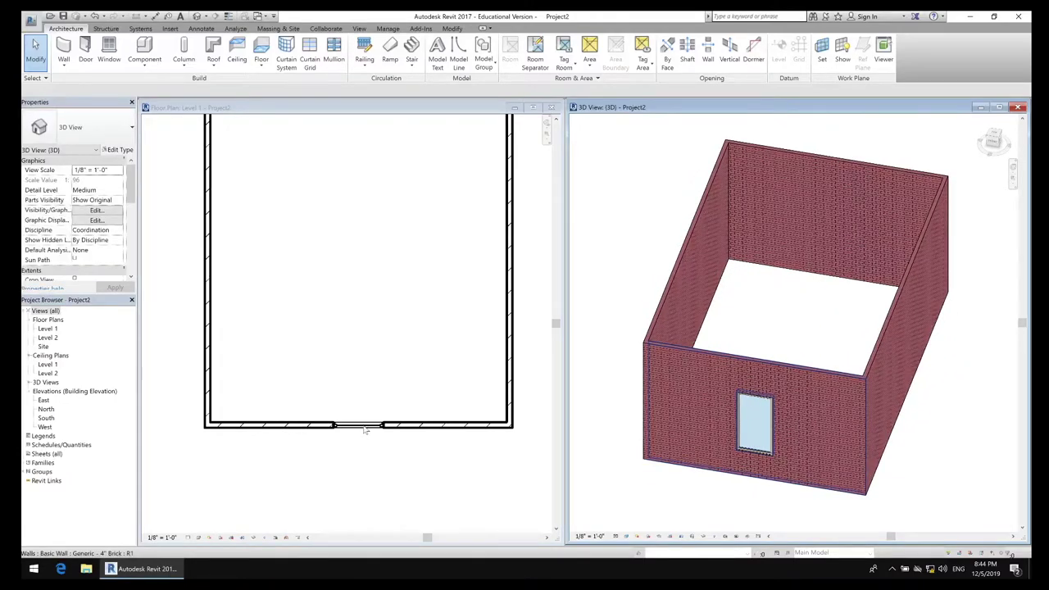
pyautogui.click(365, 430)
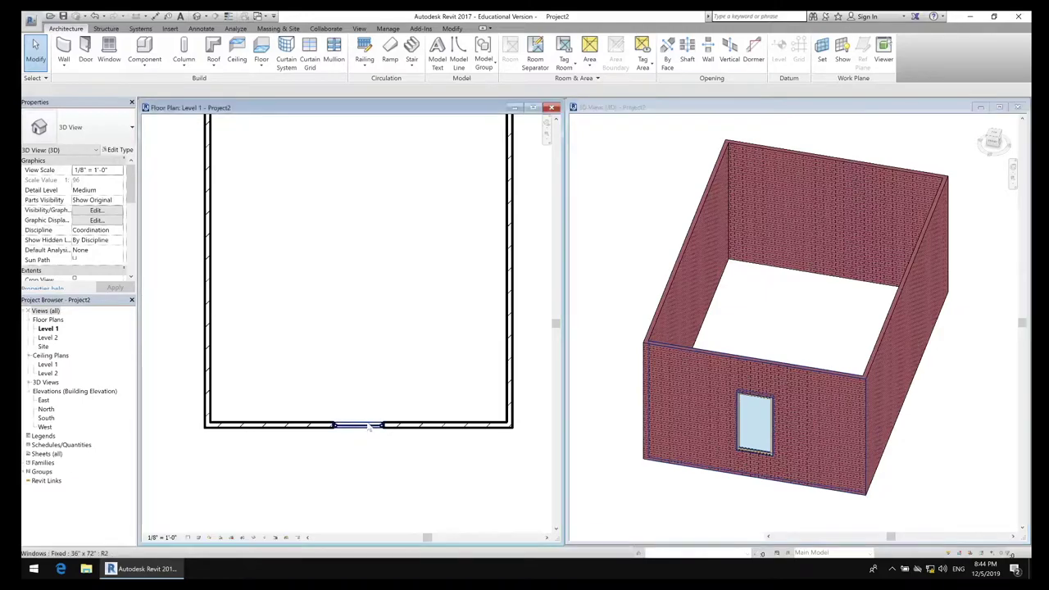
pyautogui.click(366, 428)
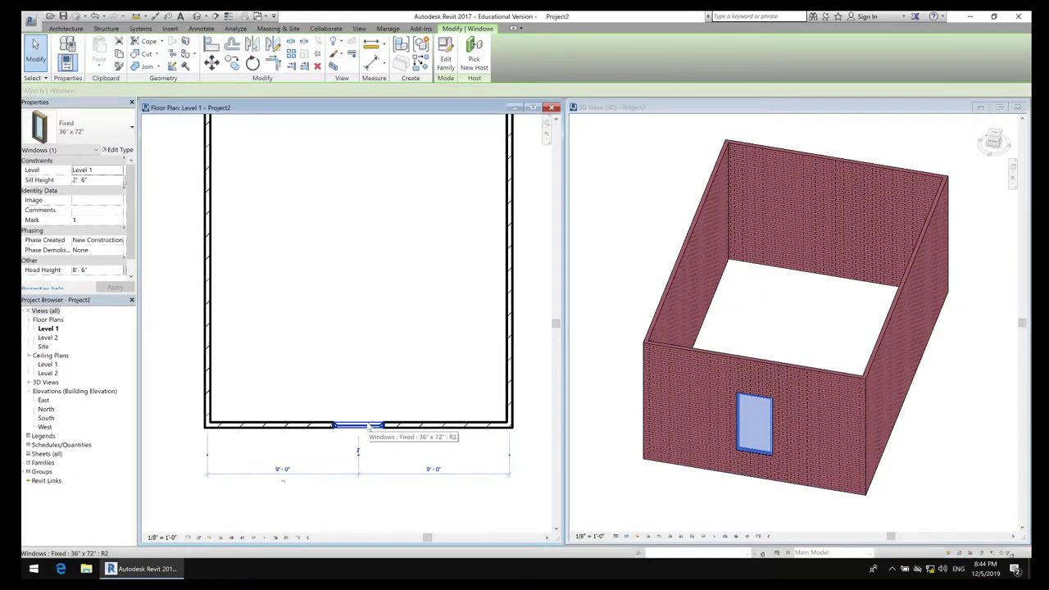
pyautogui.moveTo(366, 422); pyautogui.dragTo(439, 428)
pyautogui.moveTo(376, 437); pyautogui.dragTo(273, 431)
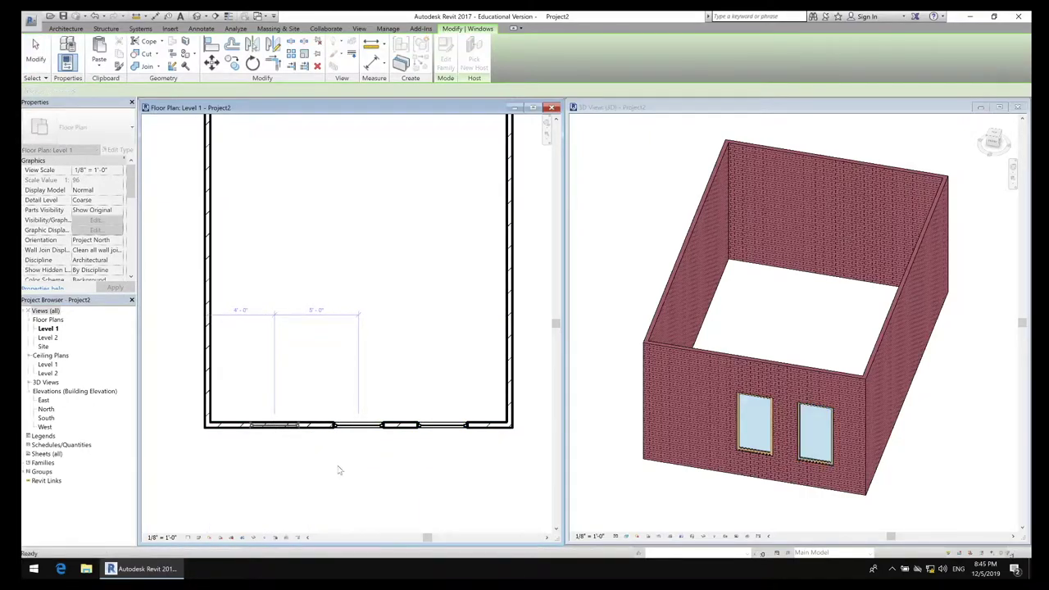
pyautogui.click(384, 472)
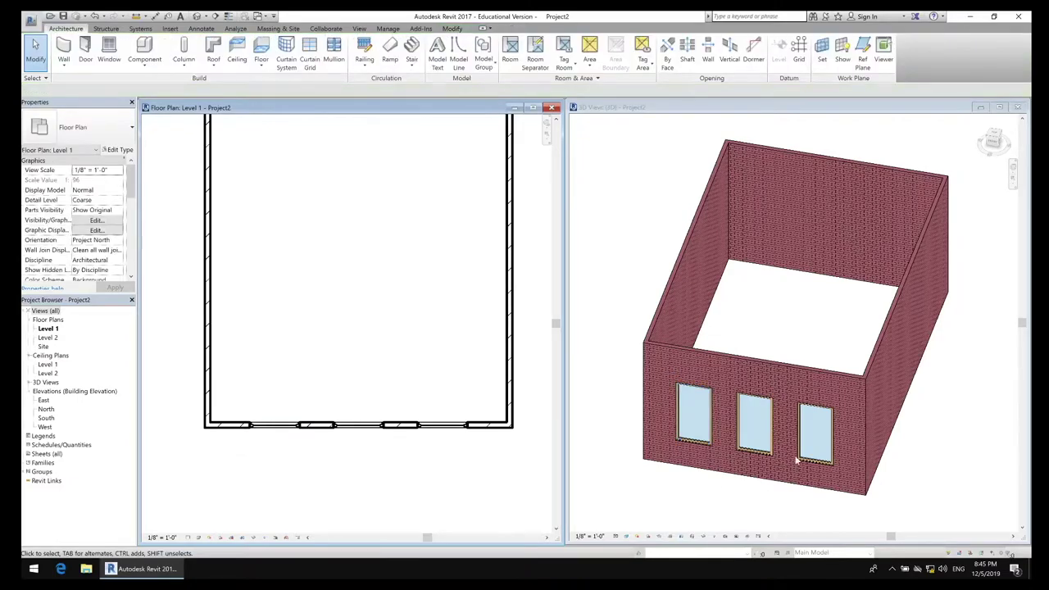
# Step: Place a Single-Flush 36" x 84" door in the east wall, 10' from the north end and opening inward
pyautogui.click(843, 439)
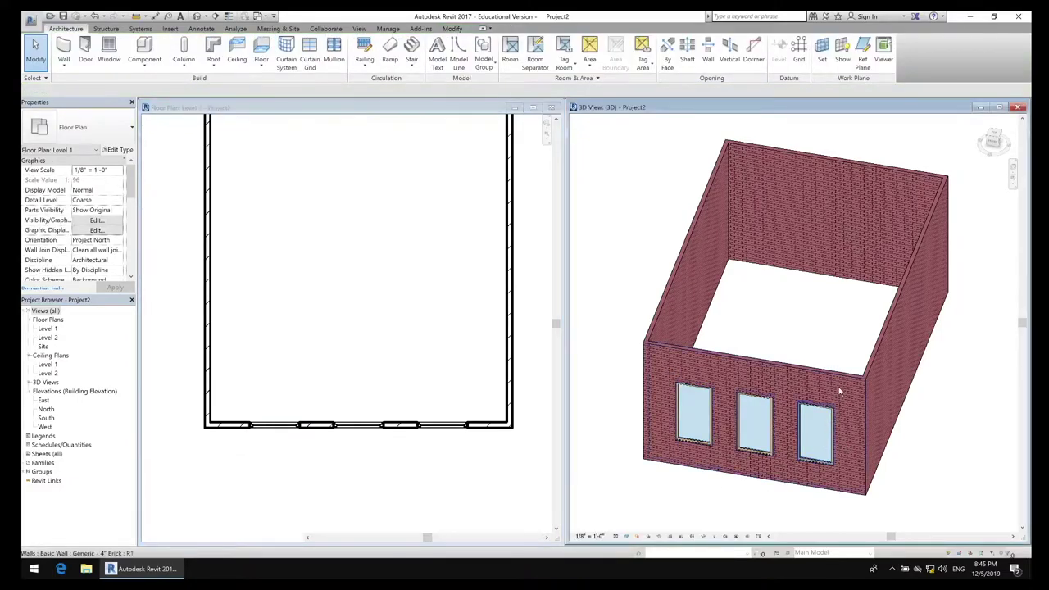
pyautogui.moveTo(829, 344)
pyautogui.keyDown('shift'); pyautogui.mouseDown(button='middle')
pyautogui.moveTo(836, 307)
pyautogui.moveTo(871, 280)
pyautogui.moveTo(882, 303)
pyautogui.moveTo(740, 347)
pyautogui.moveTo(763, 351)
pyautogui.moveTo(768, 335)
pyautogui.moveTo(742, 333)
pyautogui.moveTo(686, 364)
pyautogui.moveTo(665, 330)
pyautogui.moveTo(735, 361)
pyautogui.moveTo(787, 352)
pyautogui.moveTo(812, 312)
pyautogui.moveTo(834, 316)
pyautogui.moveTo(693, 347)
pyautogui.moveTo(733, 415)
pyautogui.mouseUp(button='middle'); pyautogui.keyUp('shift')
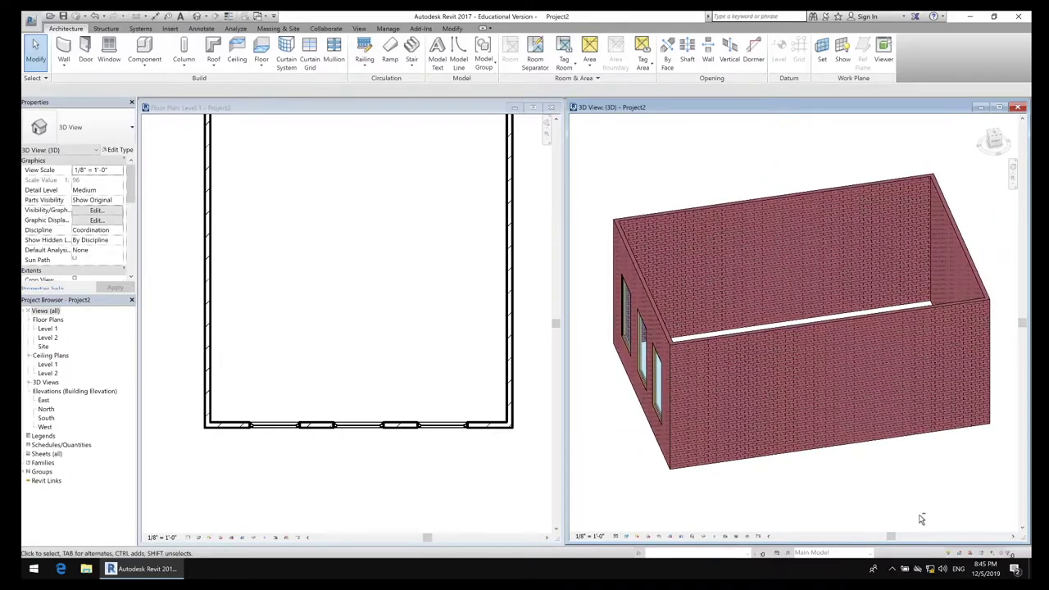
pyautogui.moveTo(910, 488)
pyautogui.keyDown('shift'); pyautogui.mouseDown(button='middle')
pyautogui.moveTo(906, 386)
pyautogui.moveTo(918, 410)
pyautogui.moveTo(854, 475)
pyautogui.mouseUp(button='middle'); pyautogui.keyUp('shift')
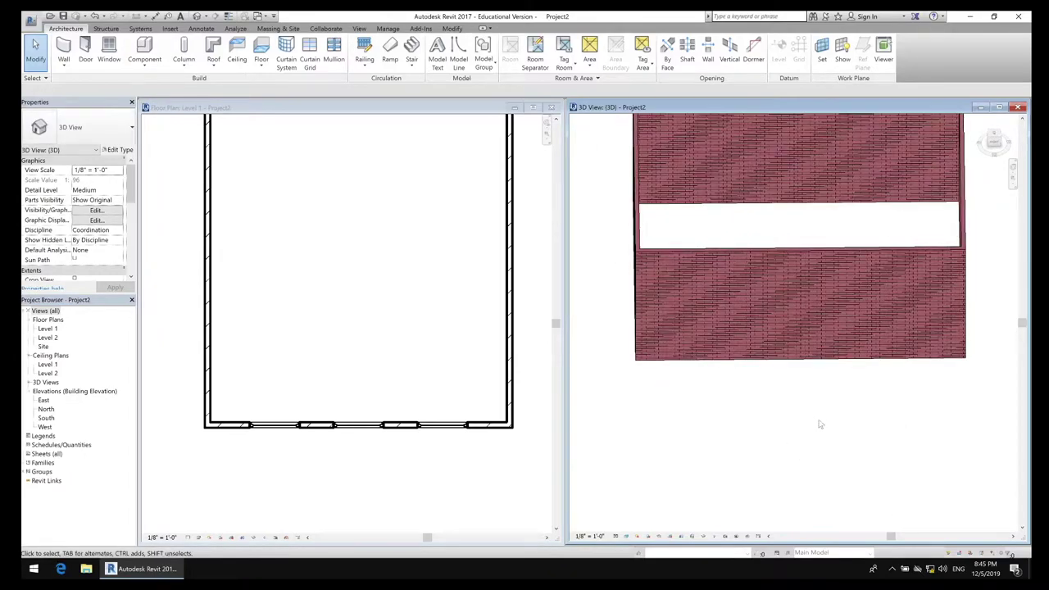
pyautogui.click(402, 286)
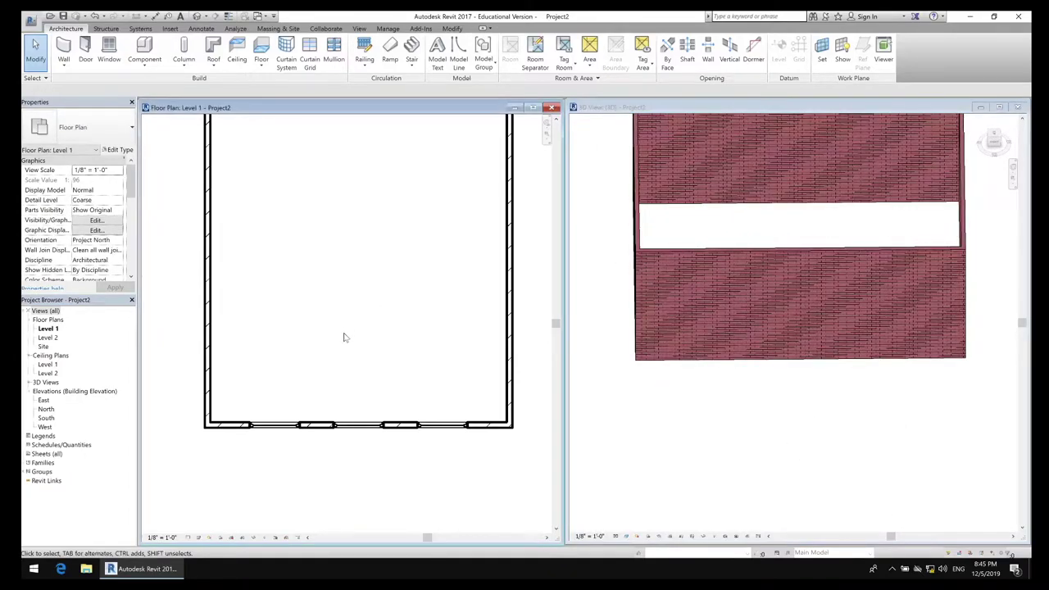
pyautogui.moveTo(377, 297); pyautogui.dragTo(333, 366, button='middle')
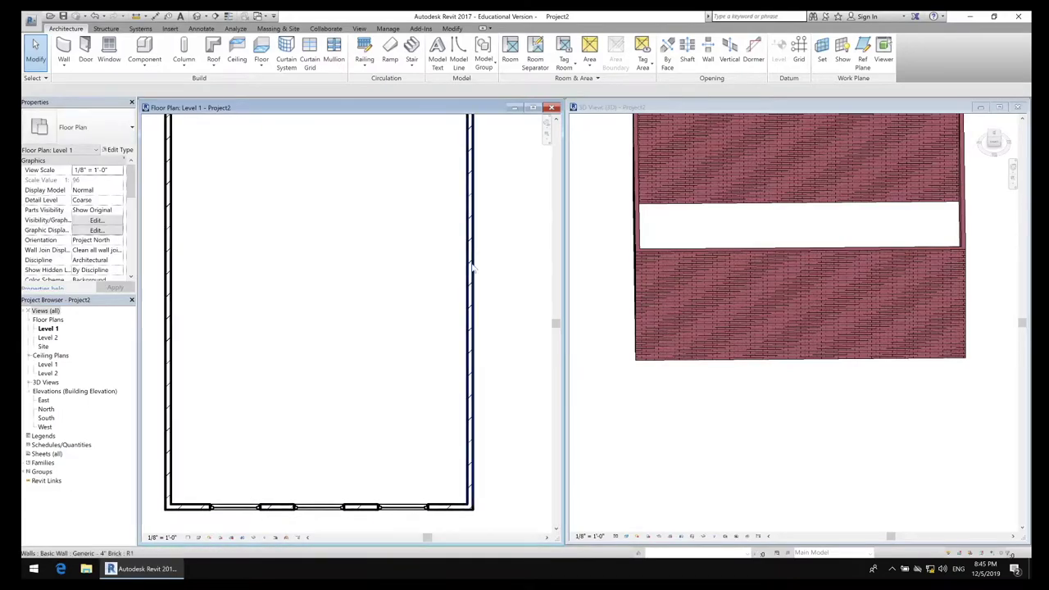
pyautogui.scroll(-2, 461, 262)
pyautogui.scroll(-2, 451, 275)
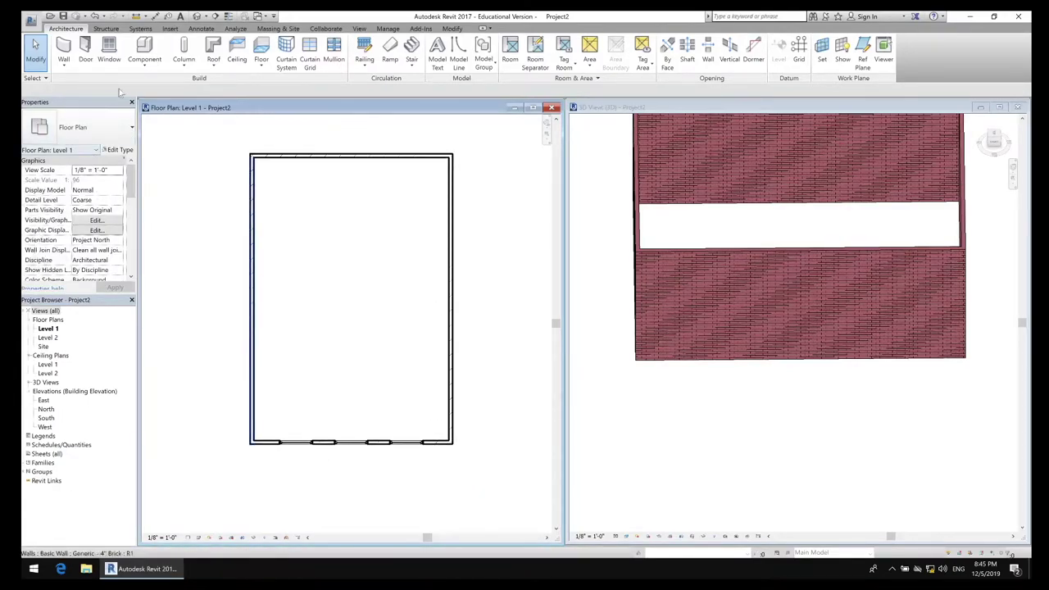
pyautogui.click(85, 50)
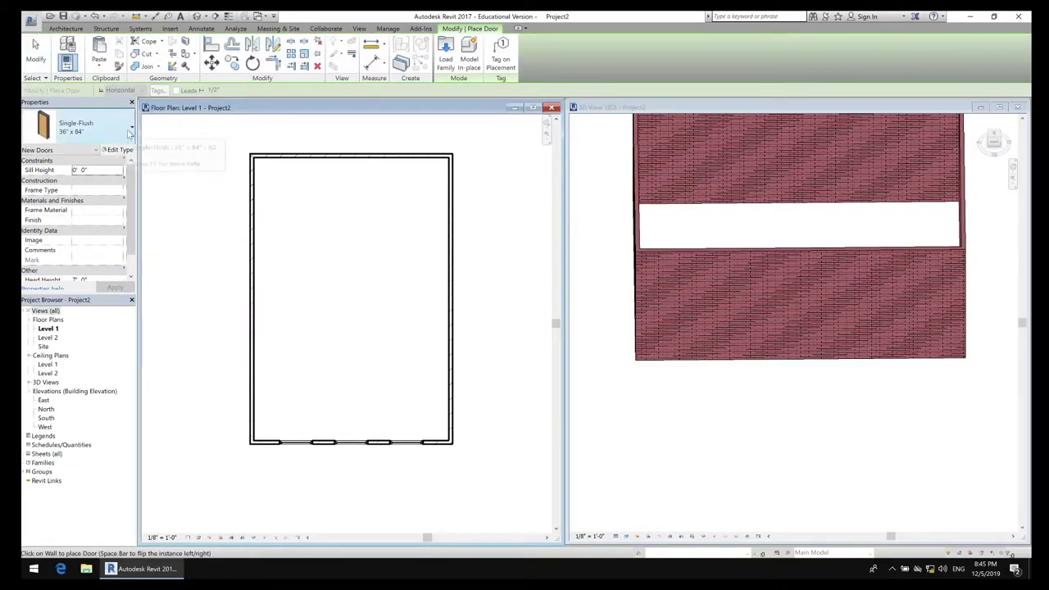
pyautogui.click(131, 129)
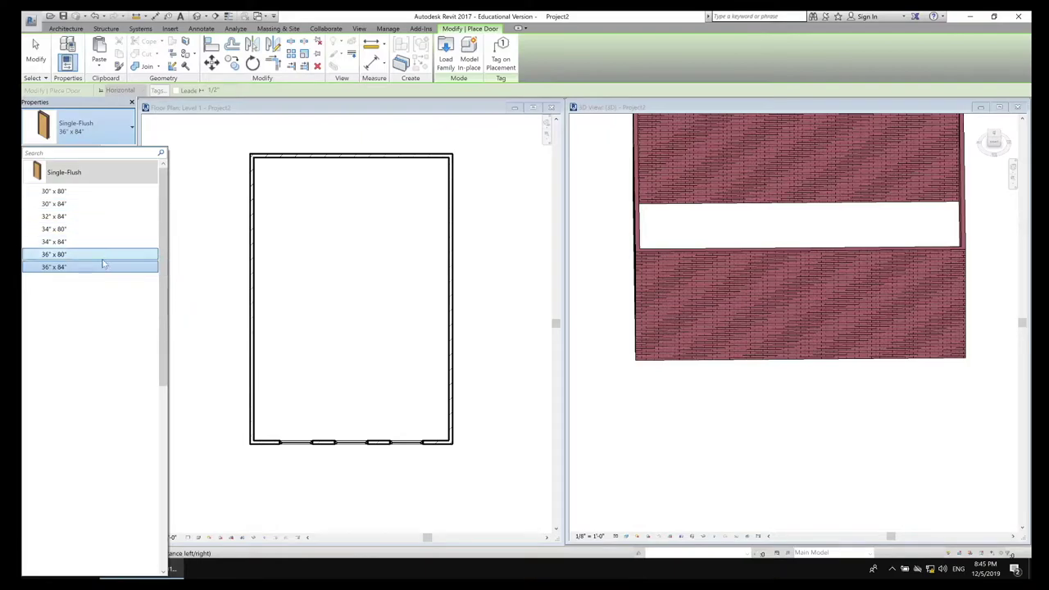
pyautogui.moveTo(99, 267)
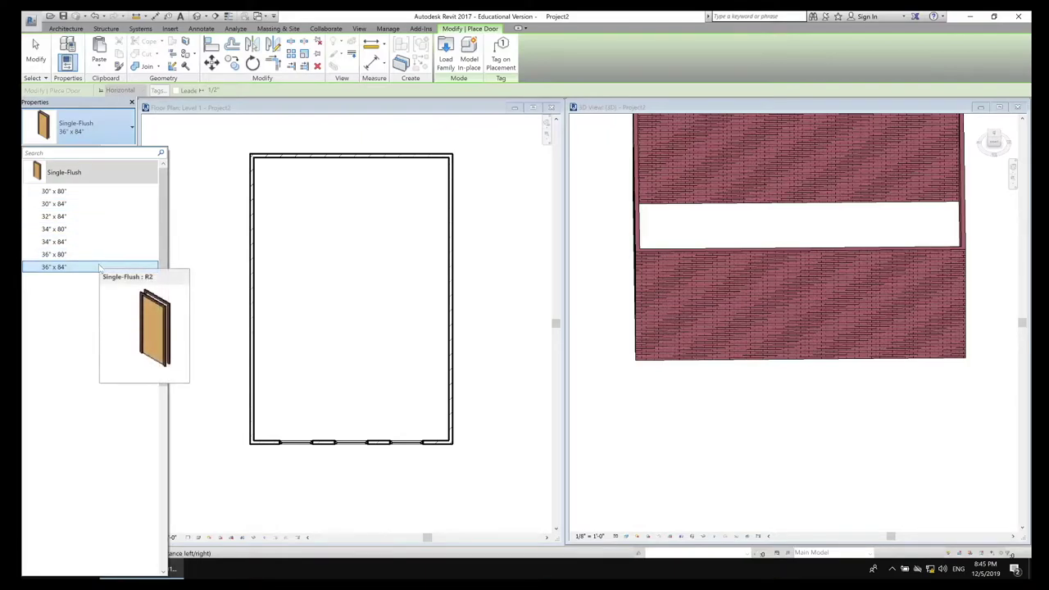
pyautogui.click(99, 267)
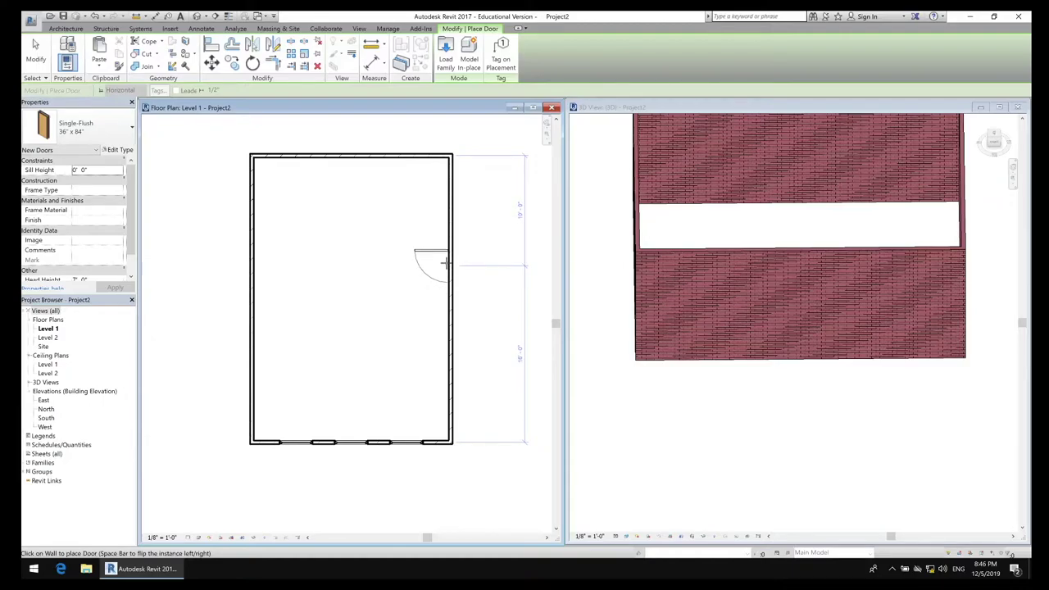
pyautogui.click(445, 262)
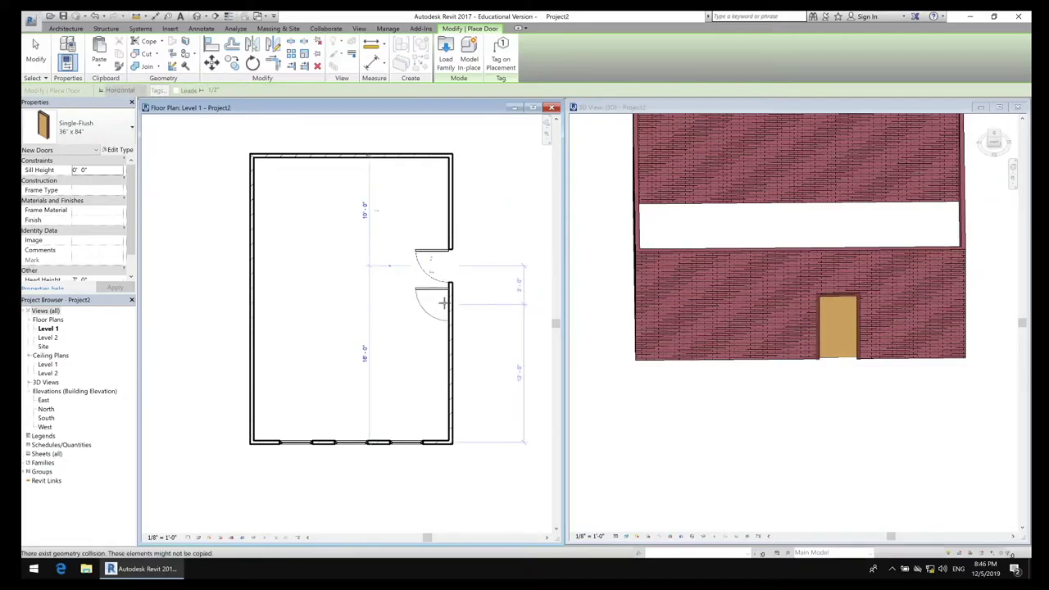
# Step: Place a second Single-Flush 36" x 84" door with flipped swing against the first, 3' south of it and 13' from the south end
pyautogui.press('space')
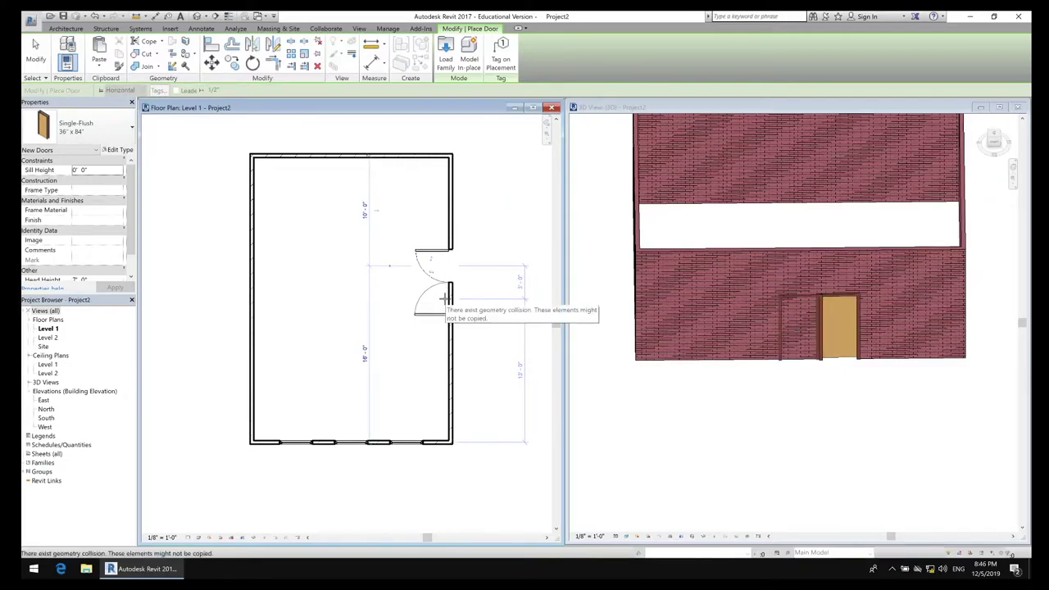
pyautogui.click(445, 297)
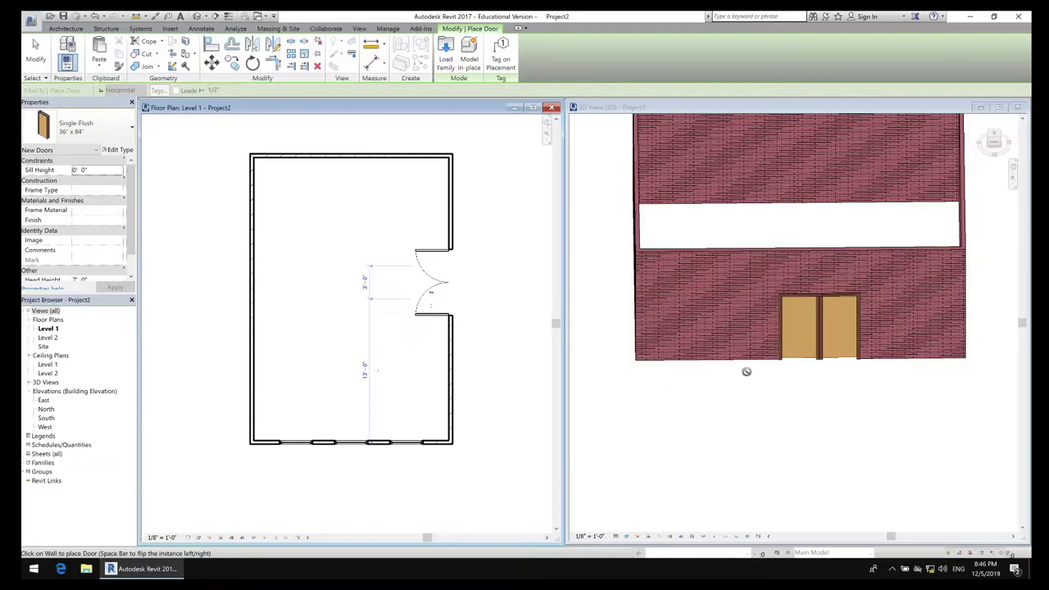
pyautogui.scroll(4, 854, 336)
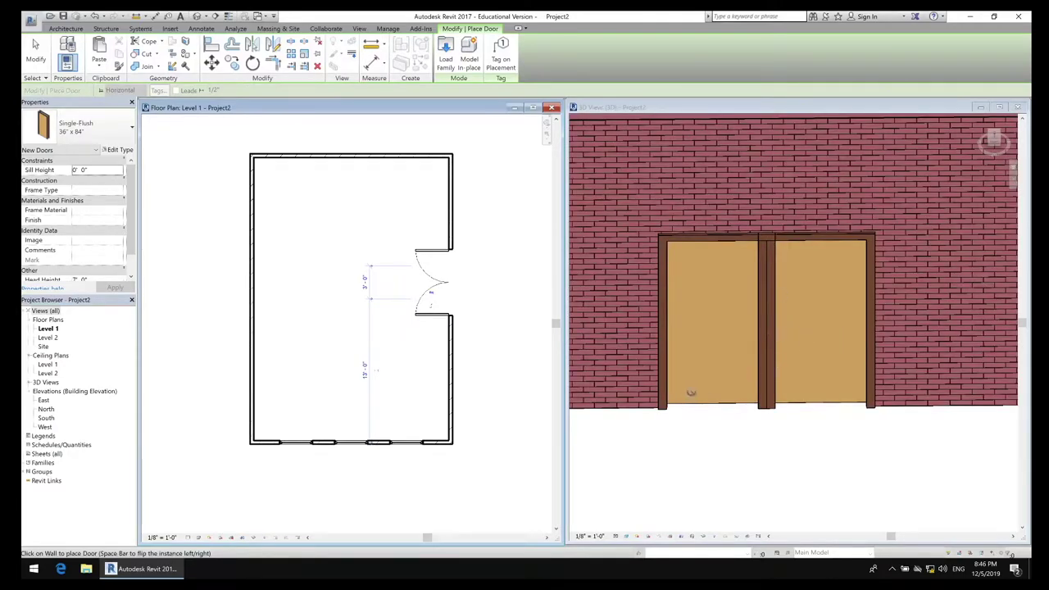
pyautogui.scroll(-5, 739, 376)
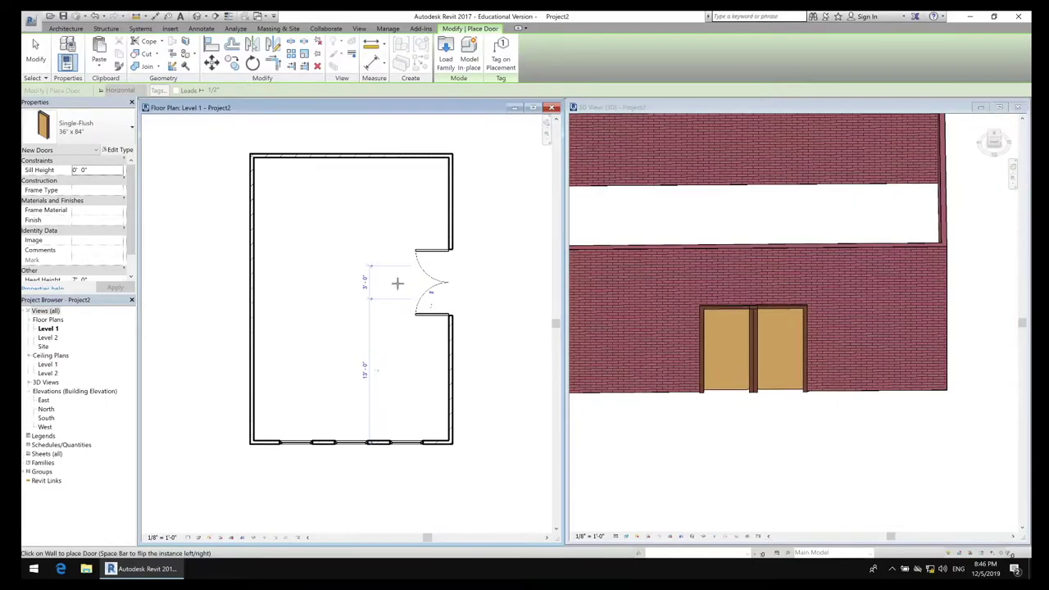
pyautogui.press('Escape')
pyautogui.press('Escape')
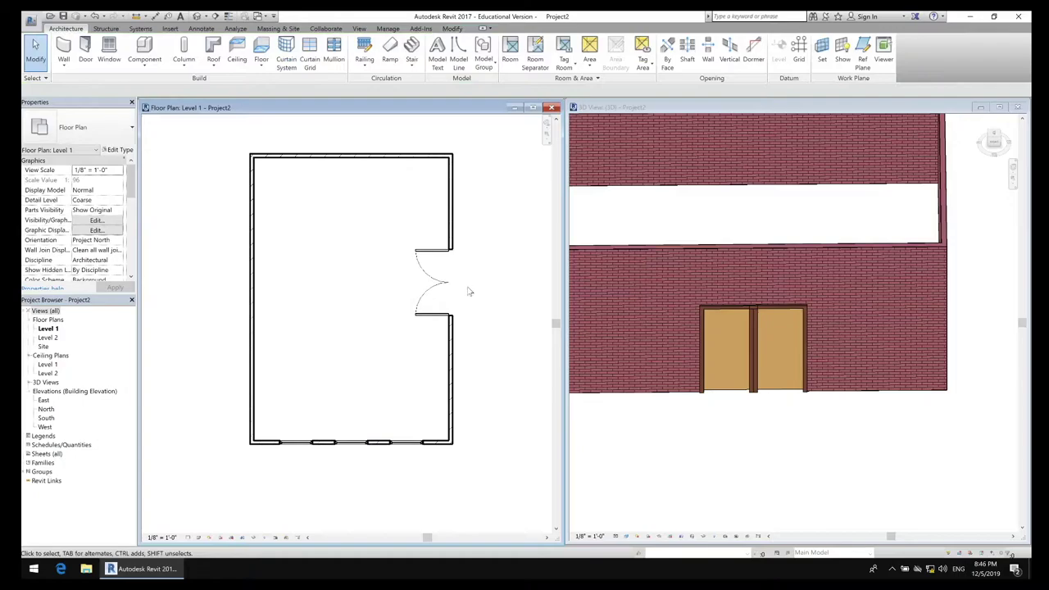
# Step: Copy the easternmost south window onto the east wall on both sides of the doors, 6' from the south end and 4' from the north end
pyautogui.scroll(2, 483, 305)
pyautogui.scroll(-2, 477, 307)
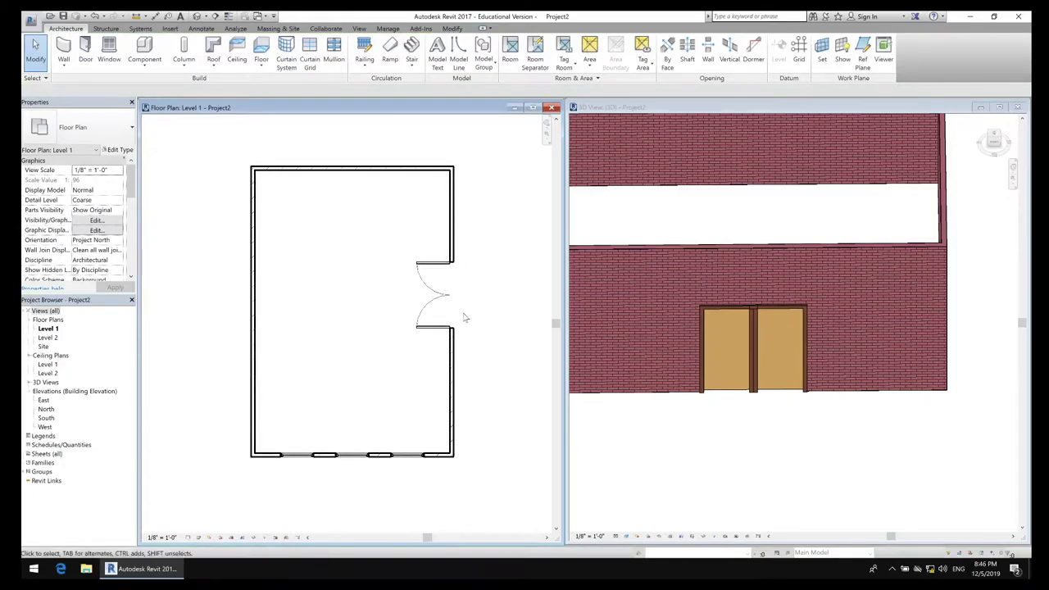
pyautogui.scroll(-1, 473, 334)
pyautogui.scroll(1, 482, 319)
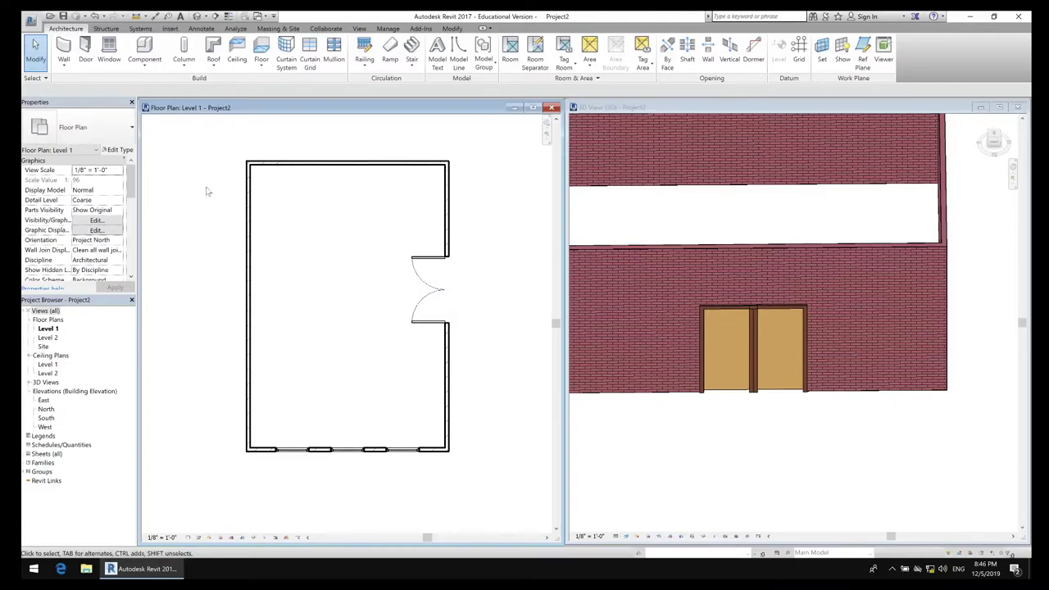
pyautogui.click(691, 229)
pyautogui.moveTo(716, 235); pyautogui.dragTo(898, 264, button='middle')
pyautogui.click(369, 403)
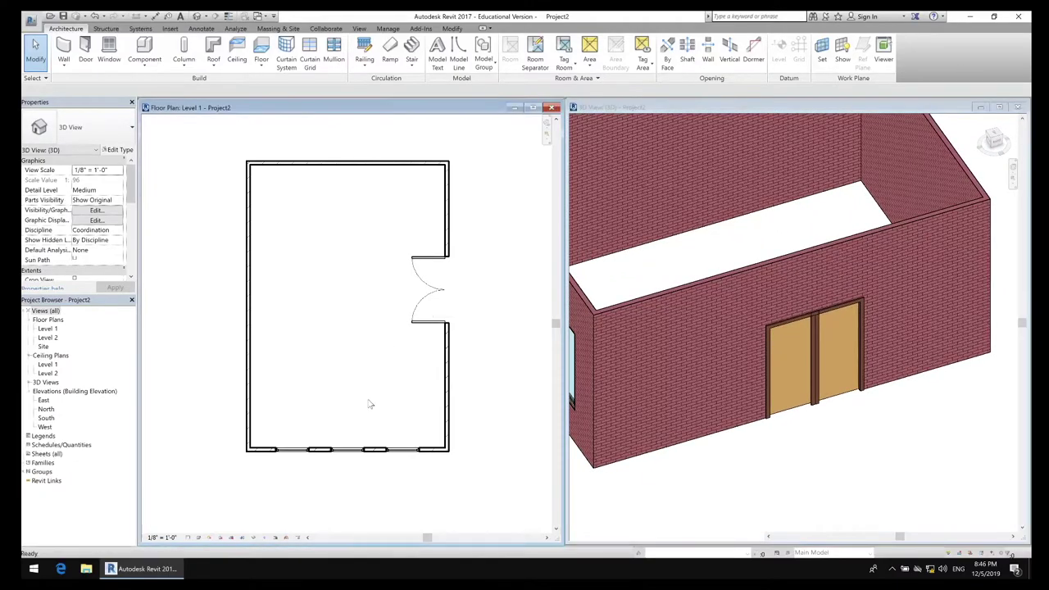
pyautogui.click(402, 455)
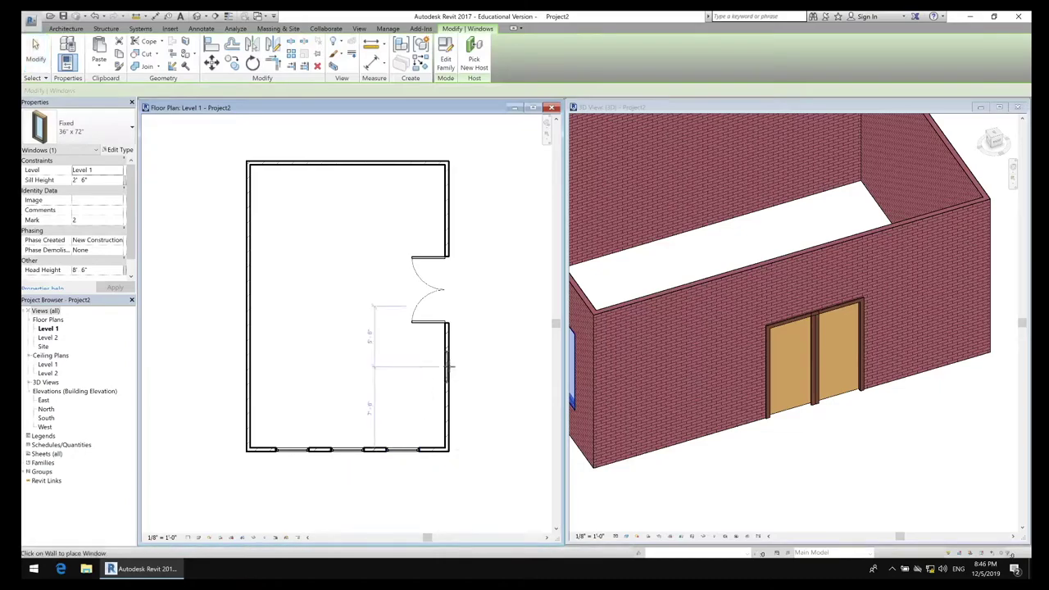
pyautogui.click(447, 367)
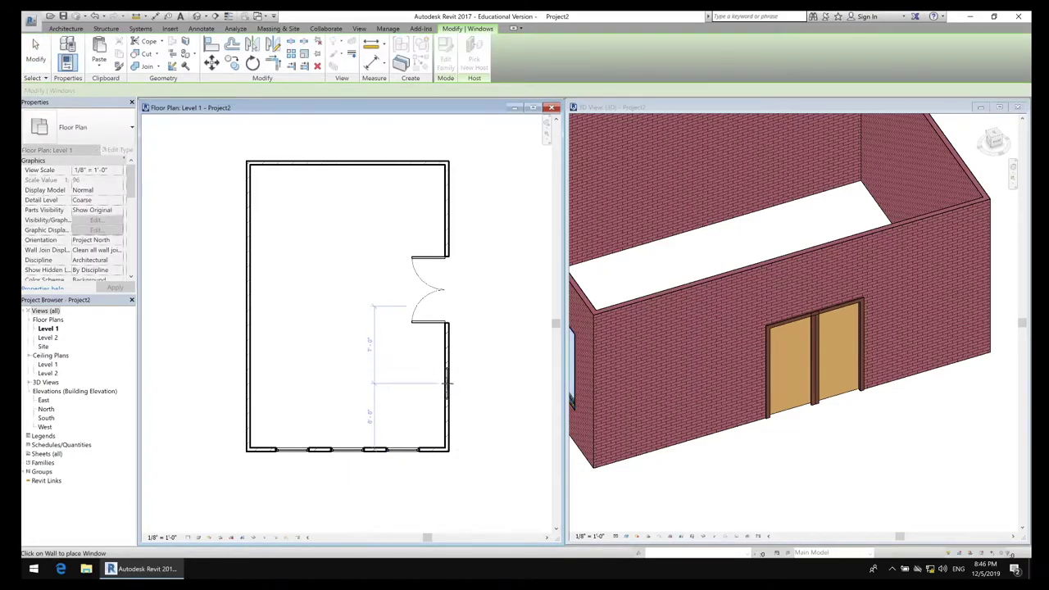
pyautogui.click(448, 385)
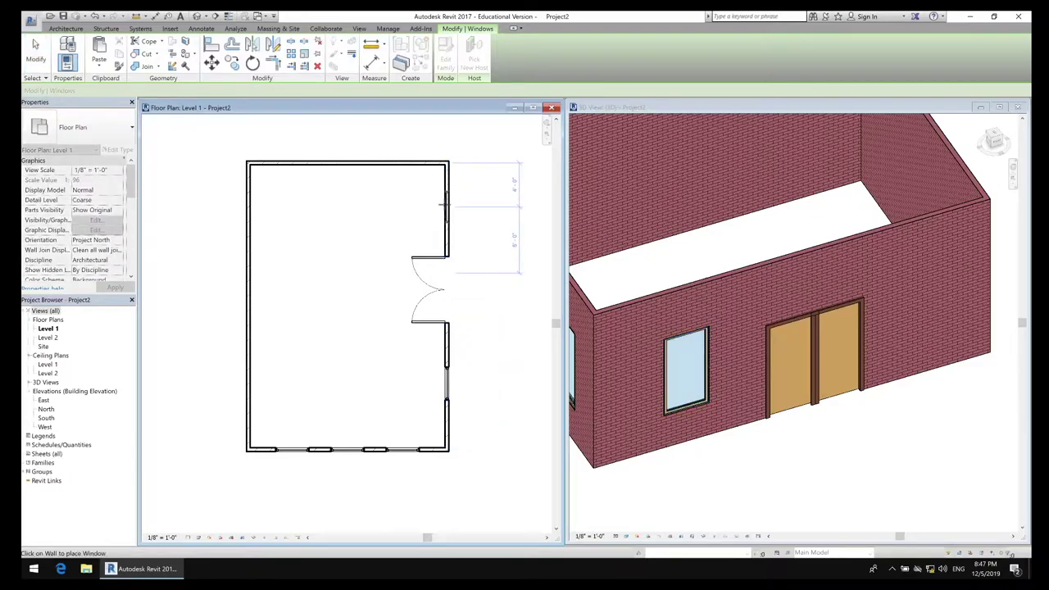
pyautogui.click(446, 208)
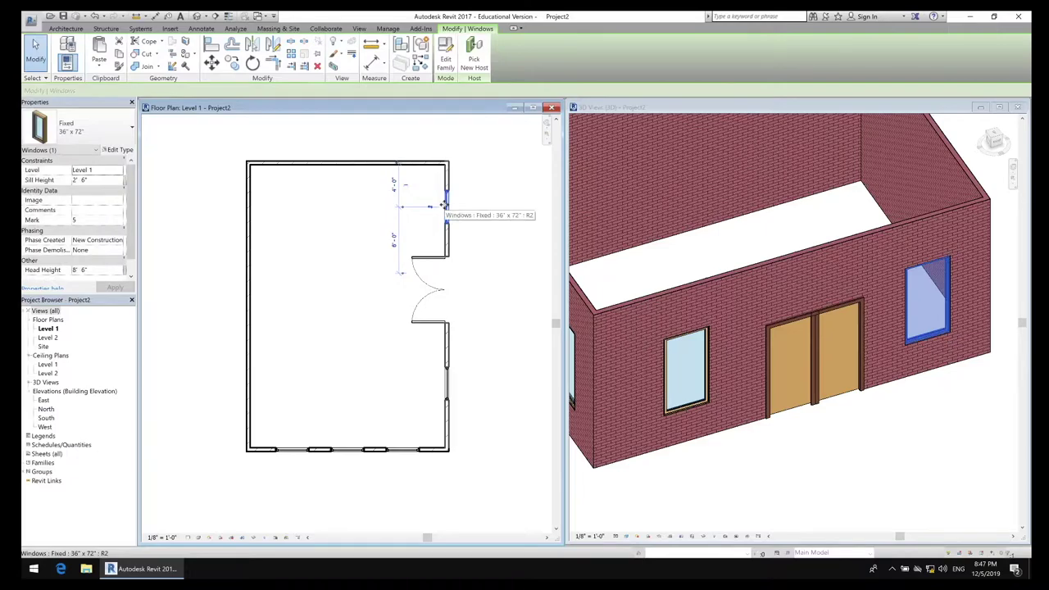
pyautogui.click(488, 253)
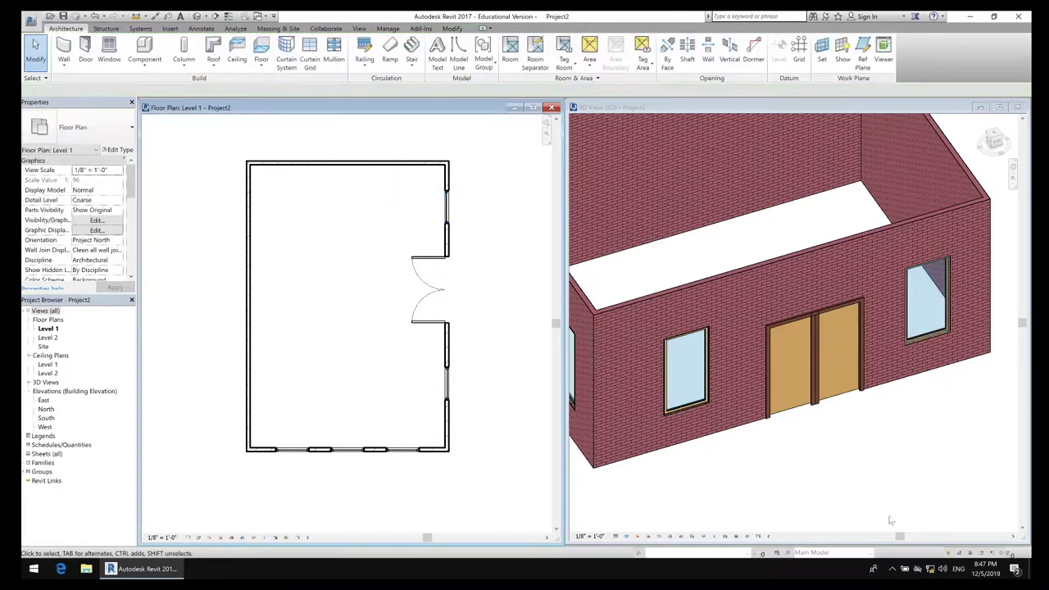
# Step: Examine the east wall's doors and windows and the south wall's windows in the 3D view from several angles
pyautogui.click(903, 439)
pyautogui.keyDown('shift'); pyautogui.moveTo(939, 410); pyautogui.dragTo(901, 377, button='middle'); pyautogui.keyUp('shift')
pyautogui.scroll(-1, 887, 398)
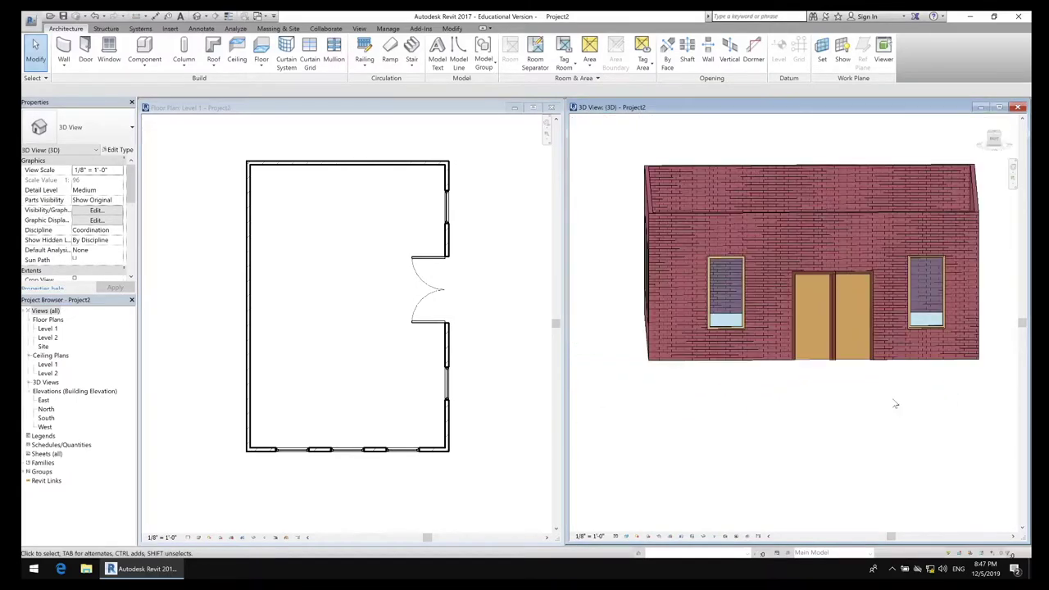
pyautogui.moveTo(908, 418)
pyautogui.keyDown('shift'); pyautogui.mouseDown(button='middle')
pyautogui.moveTo(880, 402)
pyautogui.moveTo(873, 384)
pyautogui.moveTo(885, 370)
pyautogui.mouseUp(button='middle'); pyautogui.keyUp('shift')
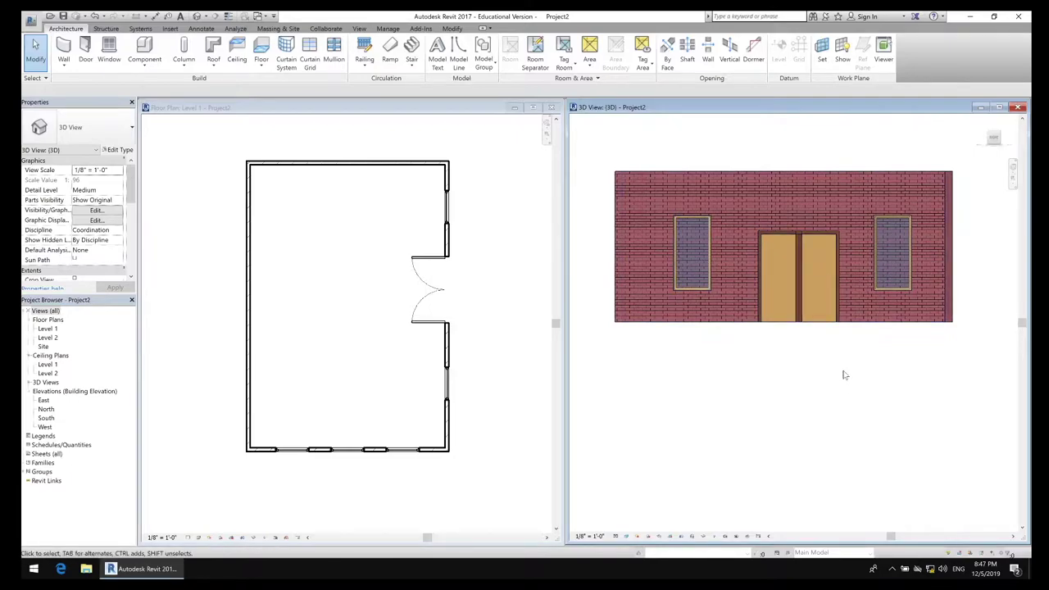
pyautogui.rightClick(884, 413)
pyautogui.click(799, 359)
pyautogui.moveTo(799, 368); pyautogui.dragTo(918, 462)
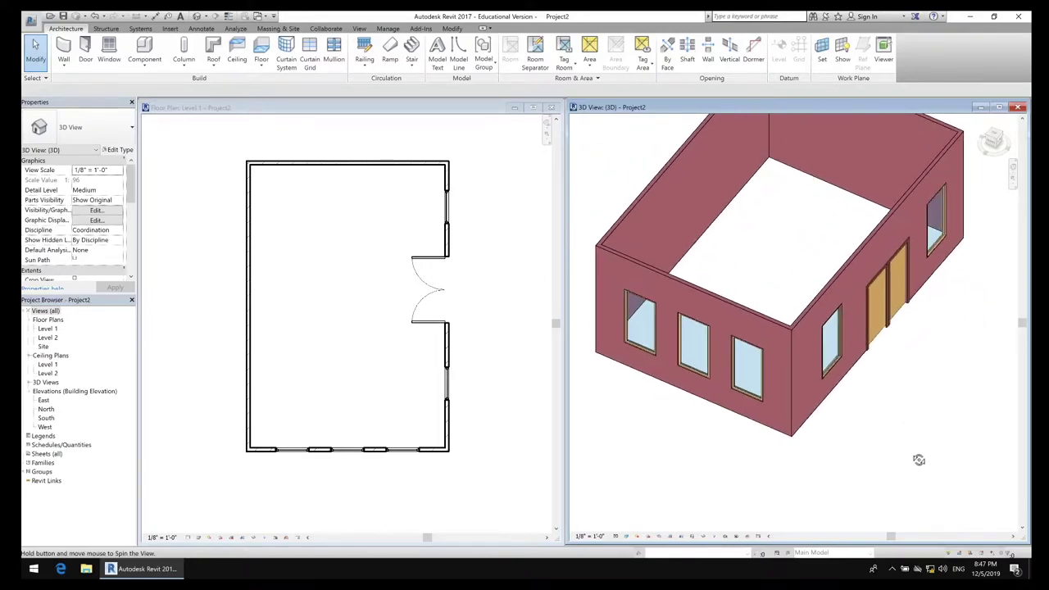
pyautogui.keyDown('shift'); pyautogui.moveTo(897, 415); pyautogui.dragTo(909, 450, button='middle'); pyautogui.keyUp('shift')
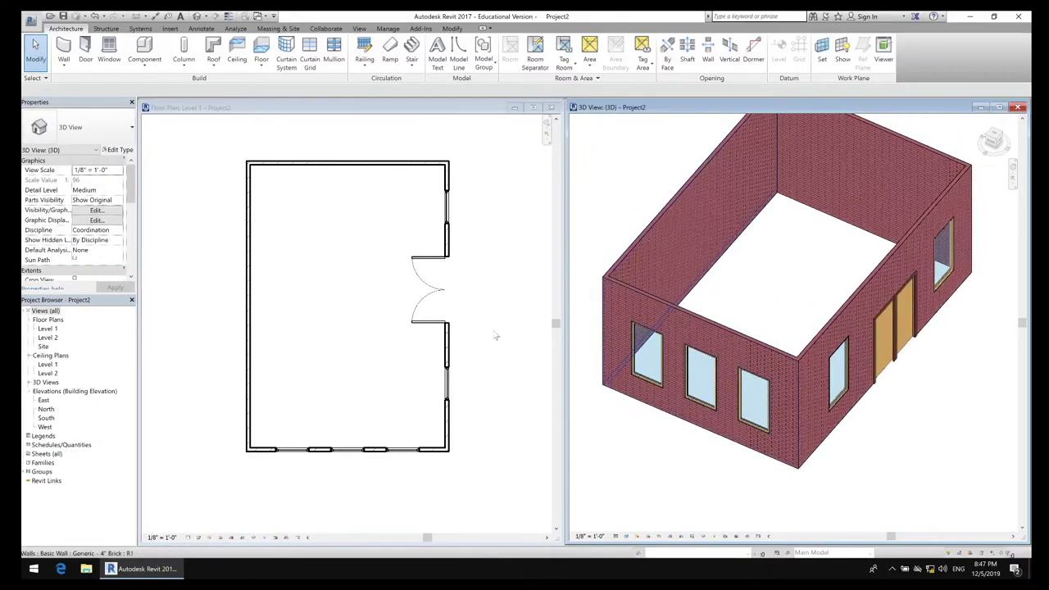
# Step: Place an RPC Tree - Deciduous, American Beech - 20', about 6'-6" north of the building's northeast corner in the Level 1 plan
pyautogui.click(484, 172)
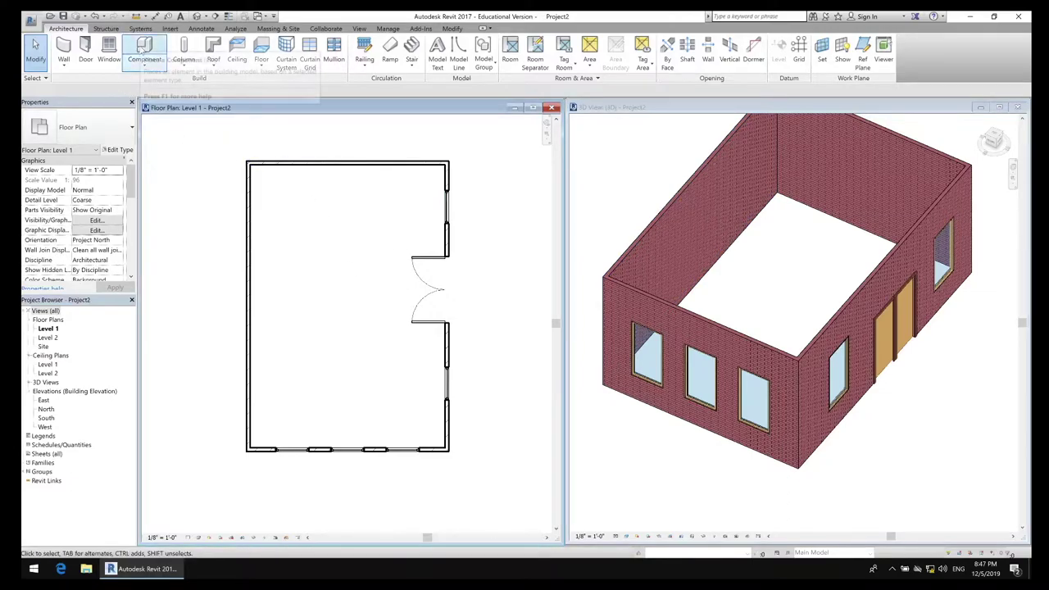
pyautogui.click(140, 56)
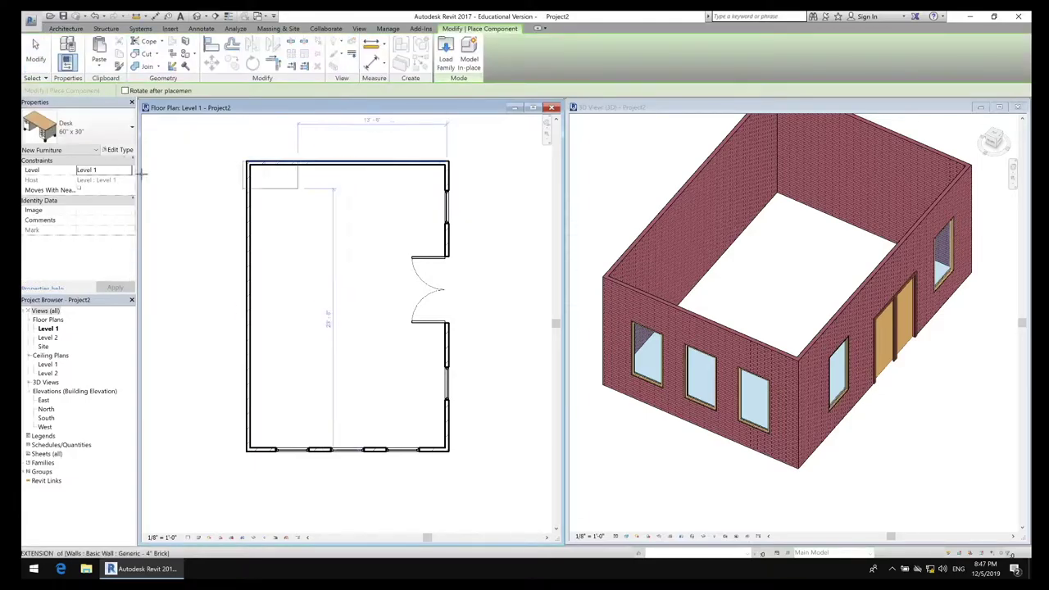
pyautogui.click(133, 131)
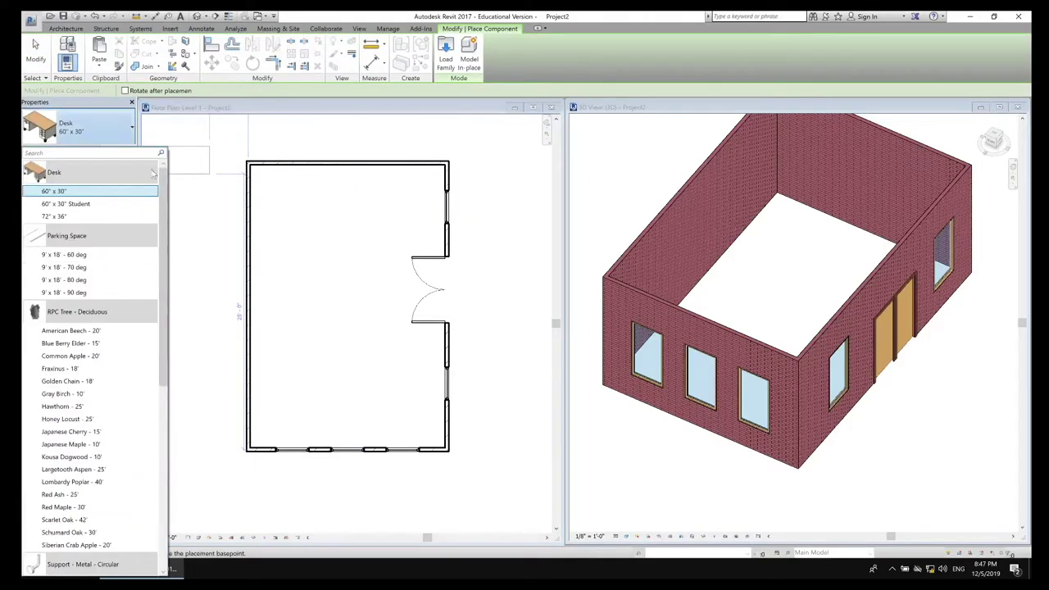
pyautogui.moveTo(161, 208); pyautogui.dragTo(170, 257)
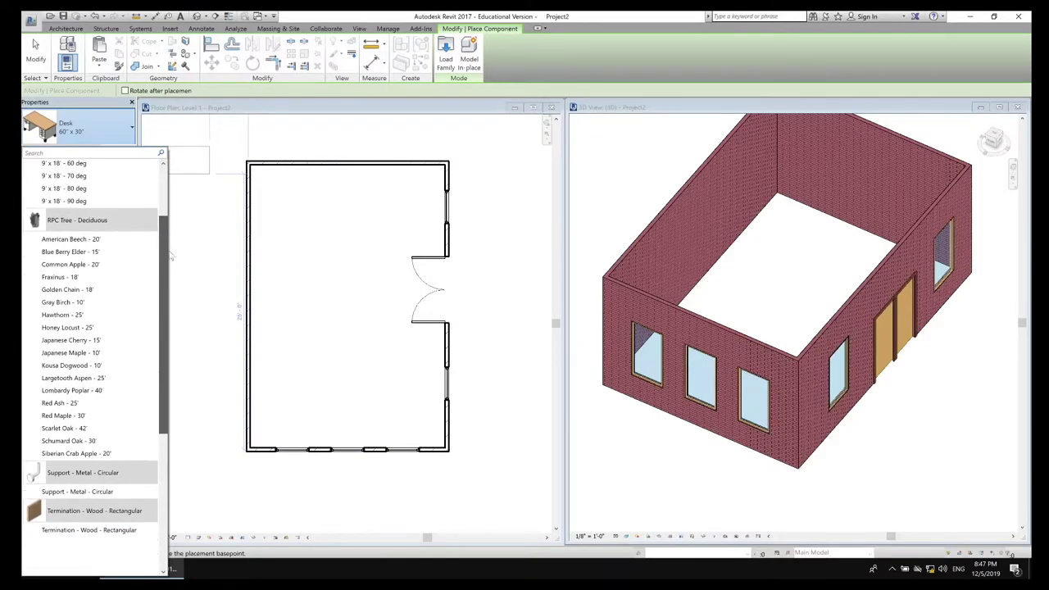
pyautogui.click(122, 240)
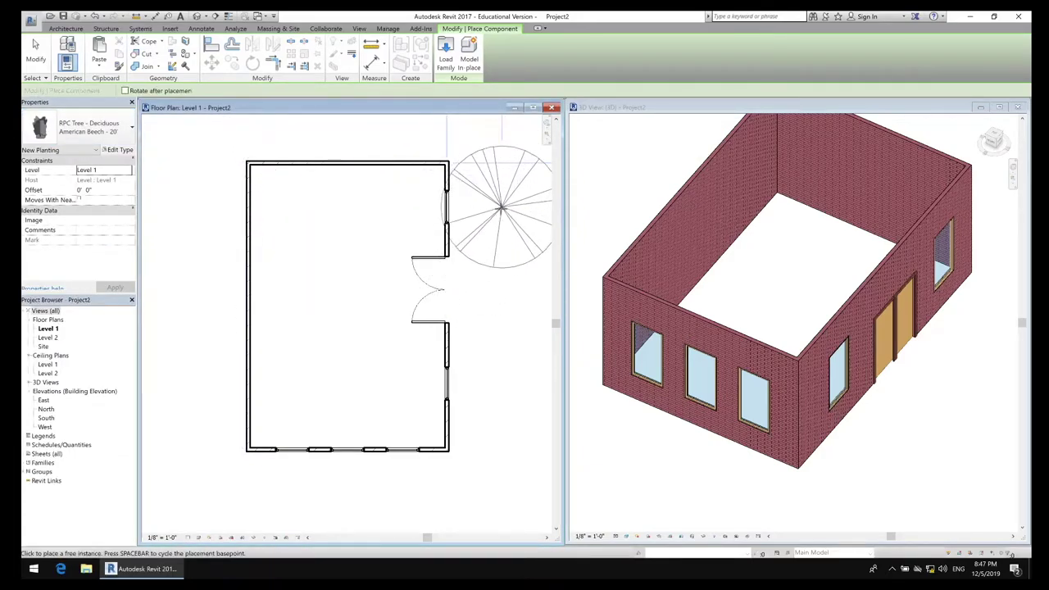
pyautogui.moveTo(481, 241); pyautogui.dragTo(414, 298, button='middle')
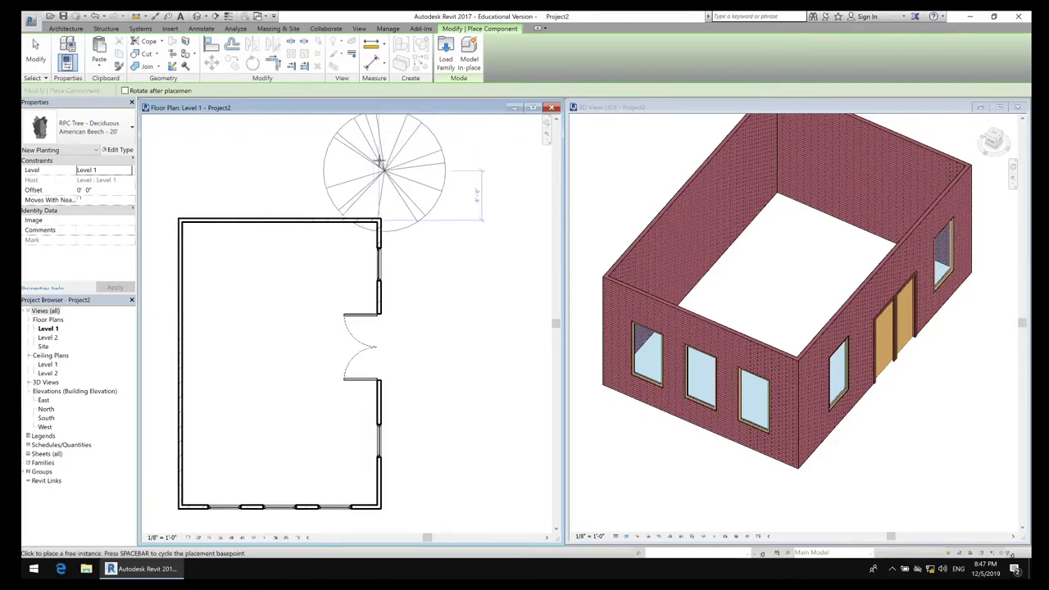
pyautogui.click(377, 149)
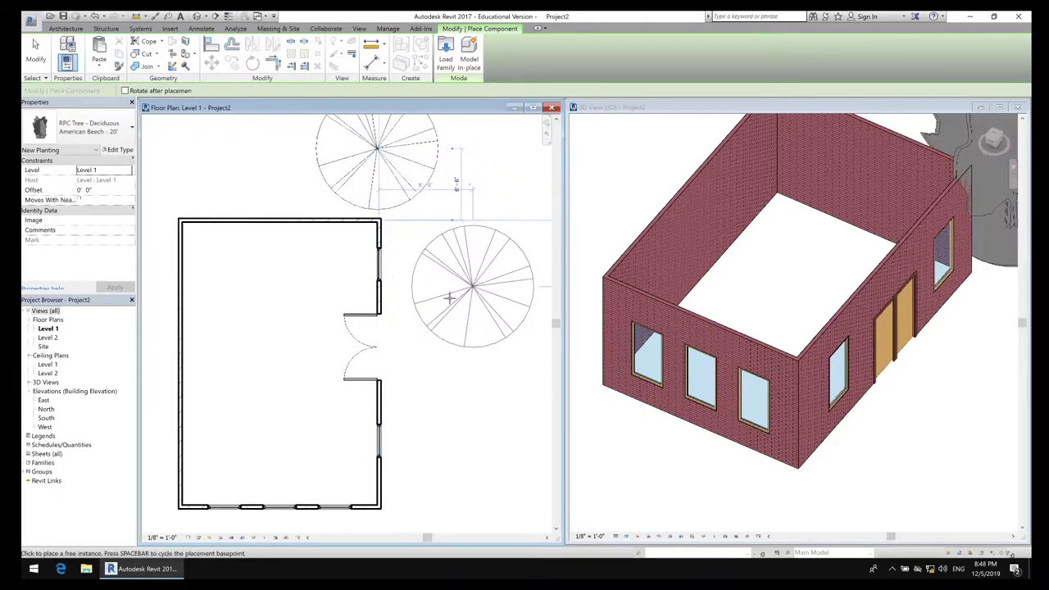
# Step: Place a second American Beech - 20' tree outside the north wall near the northwest corner, and end the placement
pyautogui.moveTo(451, 305); pyautogui.dragTo(456, 204, button='middle')
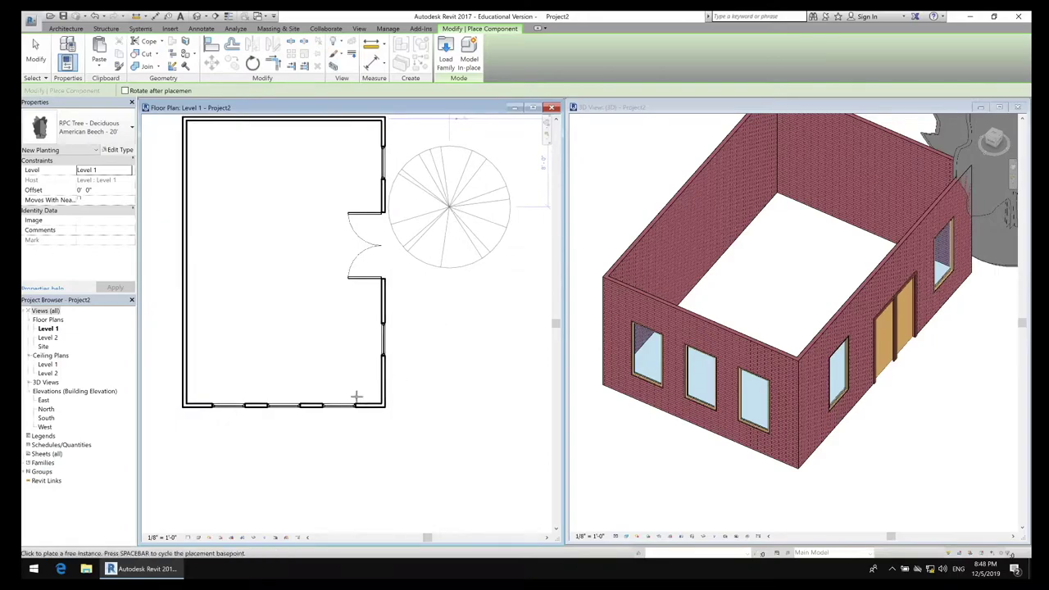
pyautogui.moveTo(212, 443); pyautogui.dragTo(370, 461, button='middle')
pyautogui.moveTo(340, 140); pyautogui.dragTo(314, 308, button='middle')
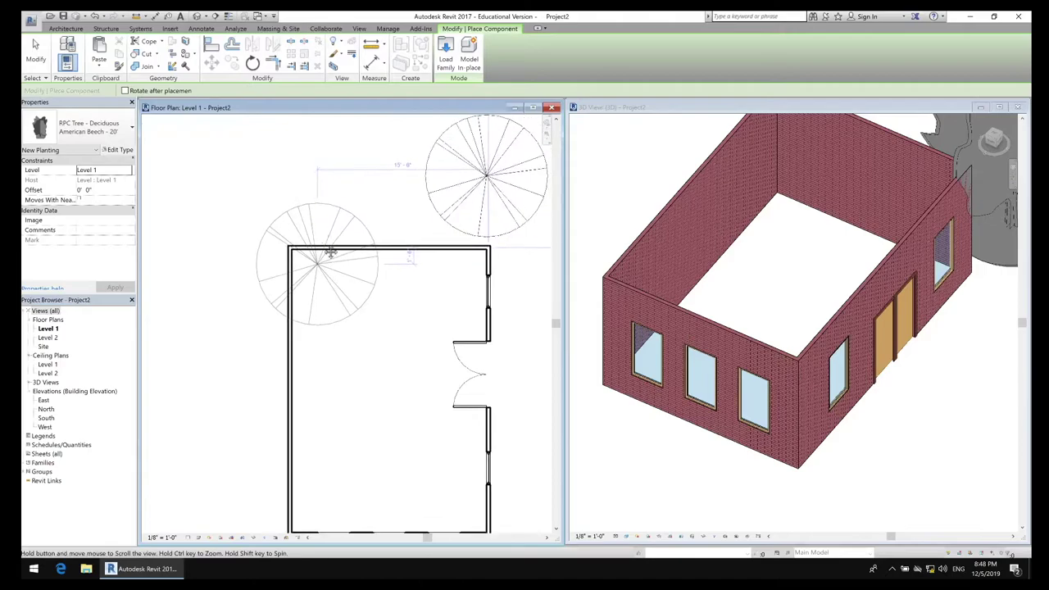
pyautogui.click(322, 173)
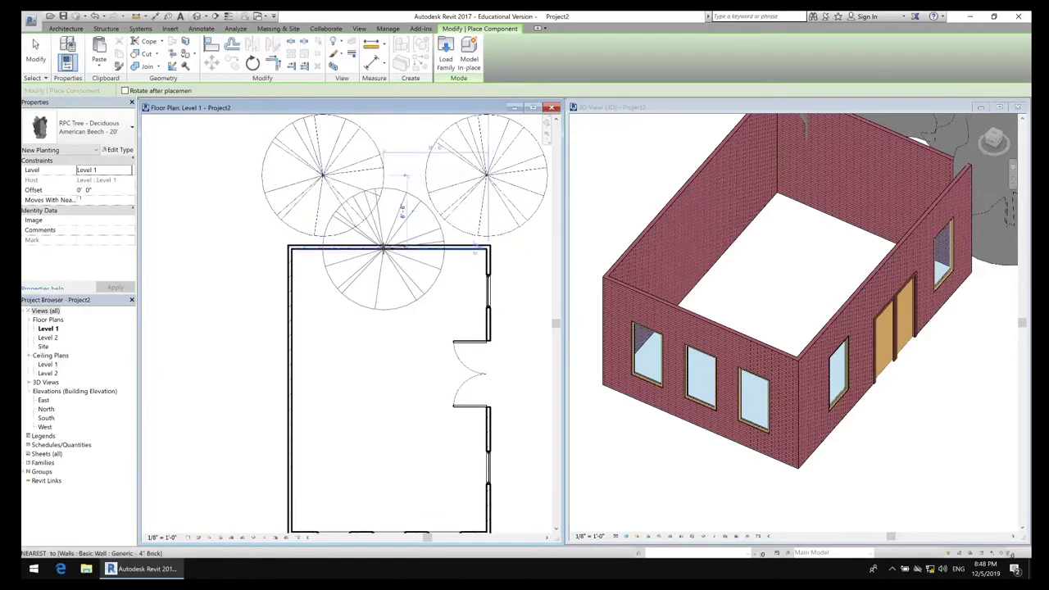
pyautogui.press('Escape')
pyautogui.press('Escape')
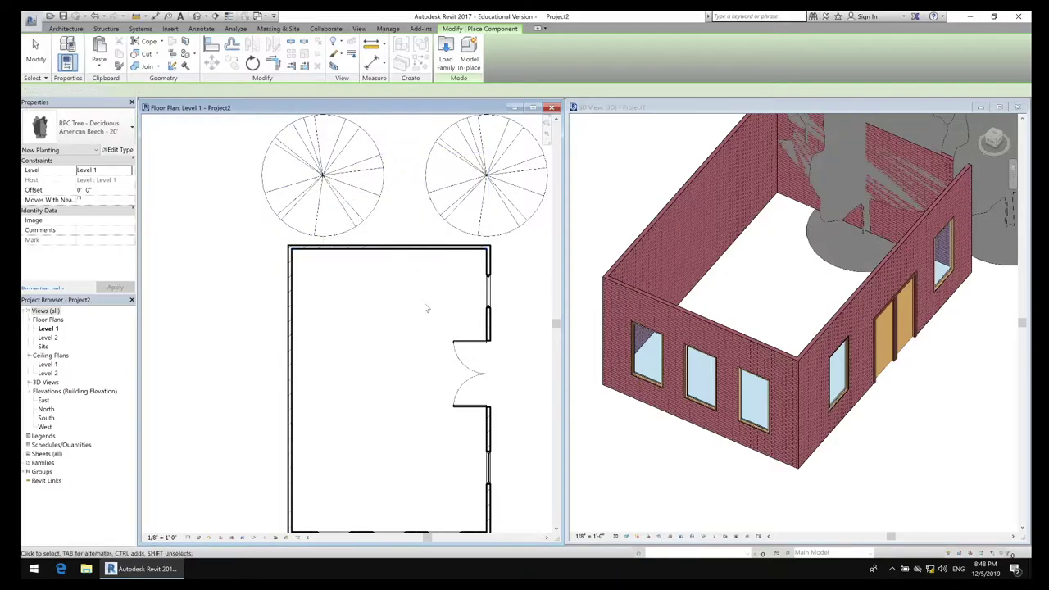
# Step: Start placing another component and, from its type properties, browse the US Imperial family library to the Furniture Storage folder
pyautogui.click(145, 50)
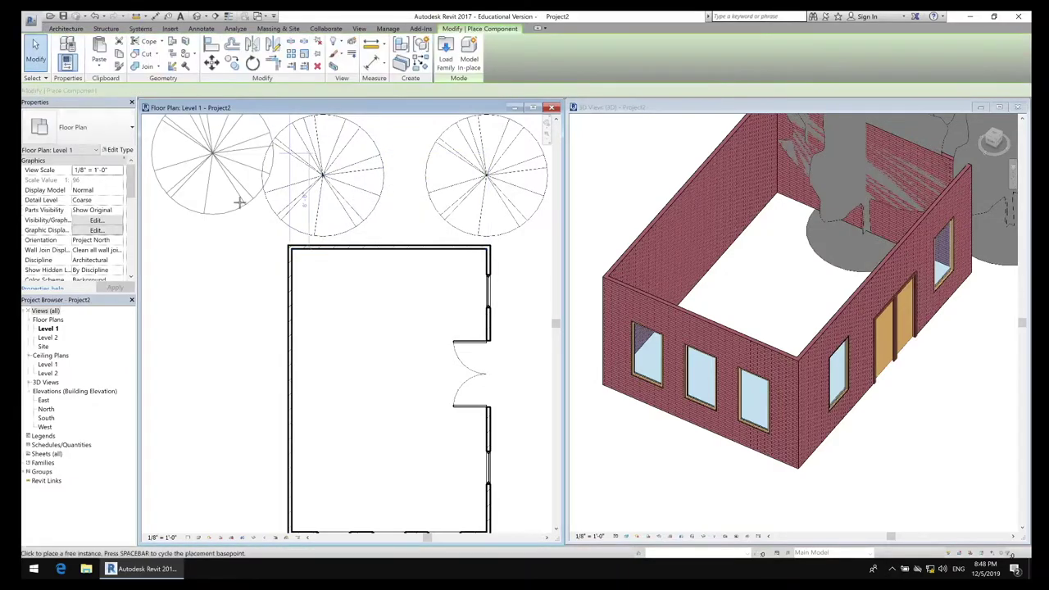
pyautogui.click(128, 134)
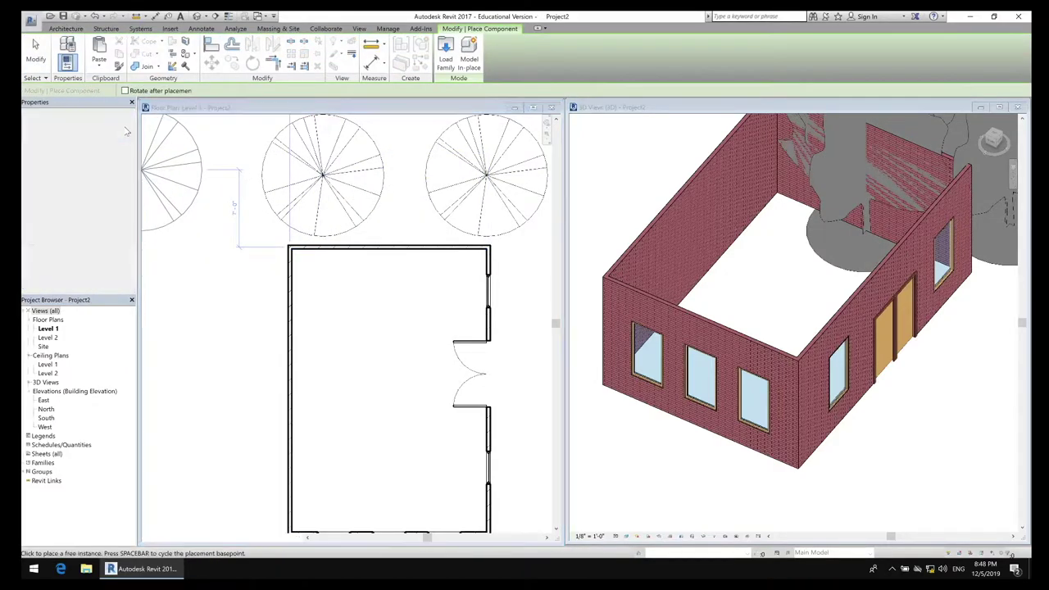
pyautogui.moveTo(164, 247); pyautogui.dragTo(162, 181)
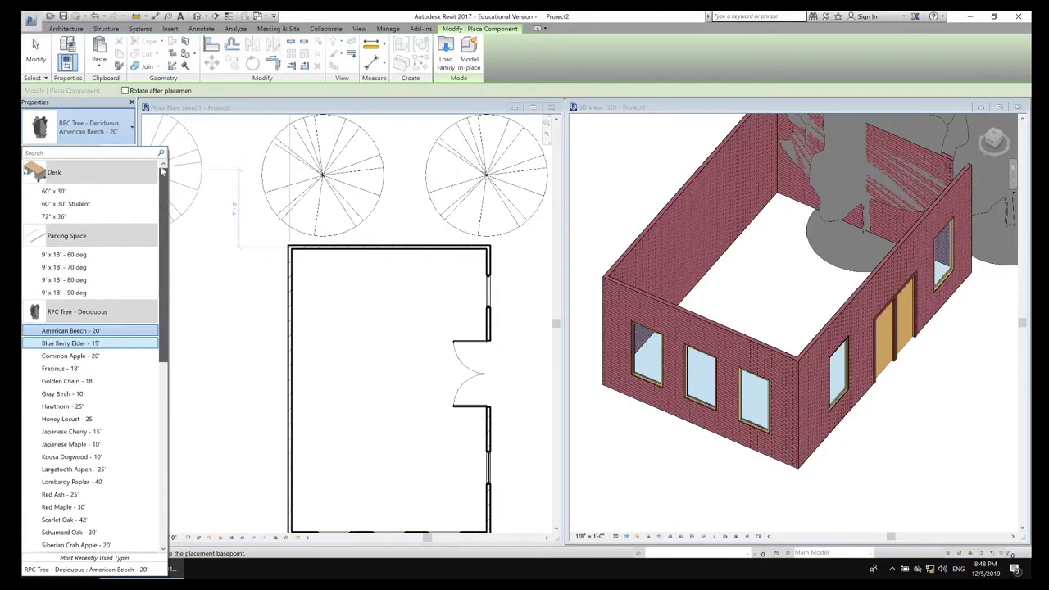
pyautogui.click(109, 136)
pyautogui.click(121, 152)
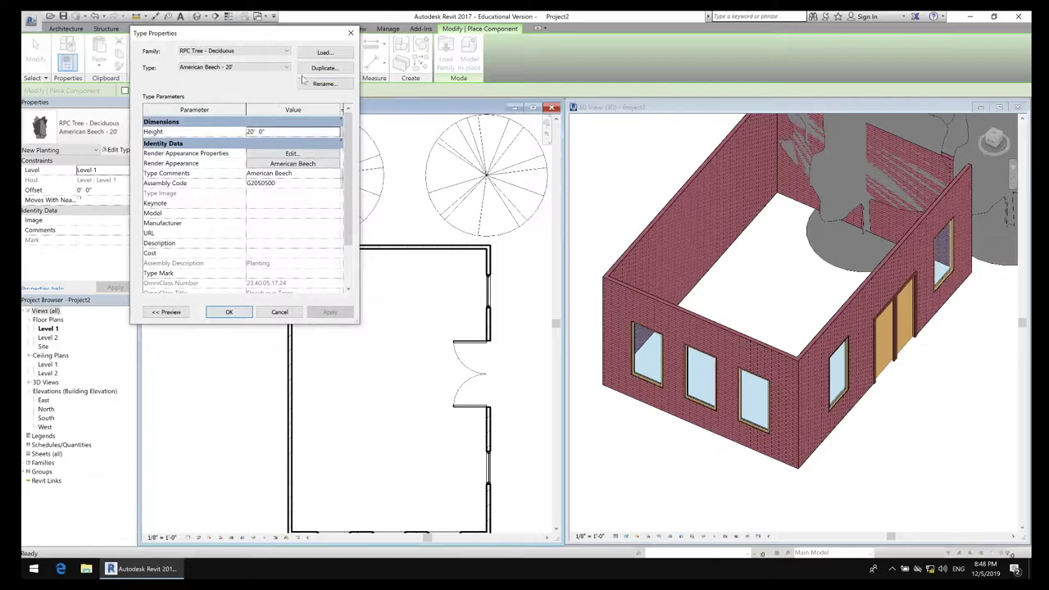
pyautogui.click(324, 53)
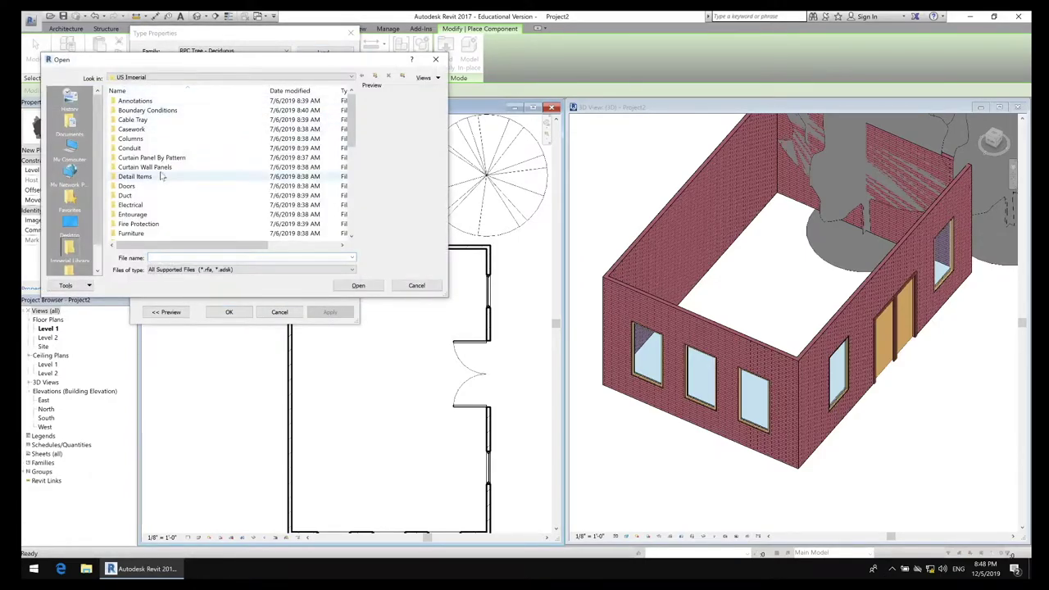
pyautogui.doubleClick(141, 232)
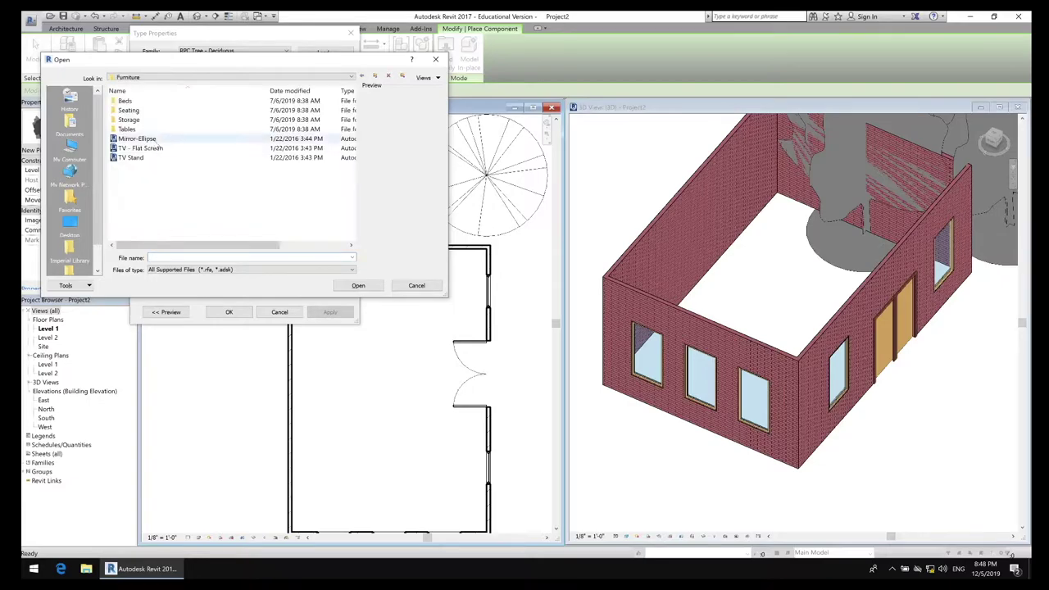
pyautogui.doubleClick(153, 120)
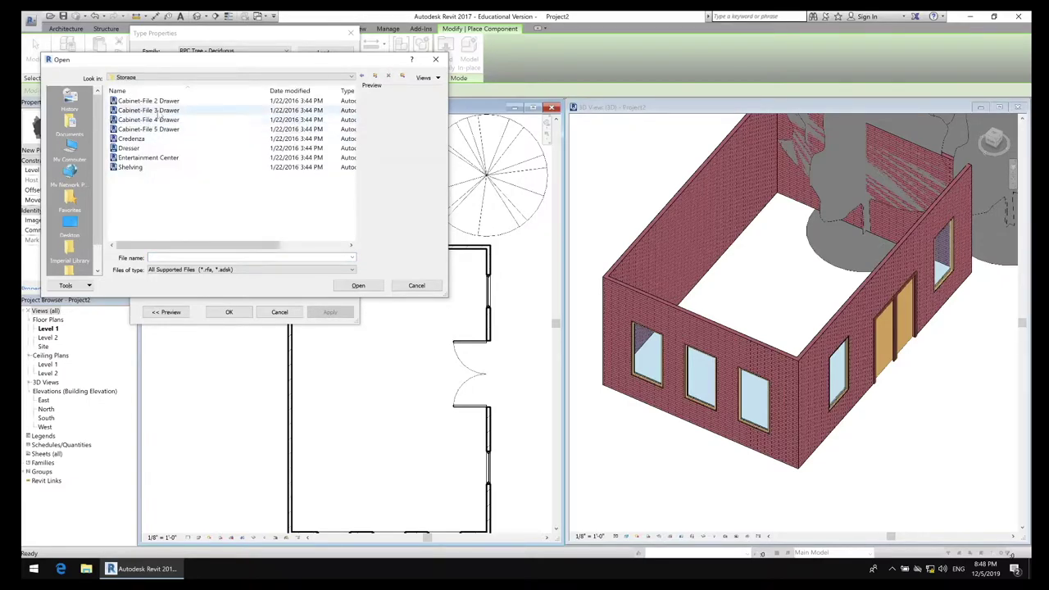
# Step: Preview the storage families, load the Shelving family into the project, and accept the type properties
pyautogui.click(159, 101)
pyautogui.press('Down')
pyautogui.press('Down')
pyautogui.press('Down')
pyautogui.press('Down')
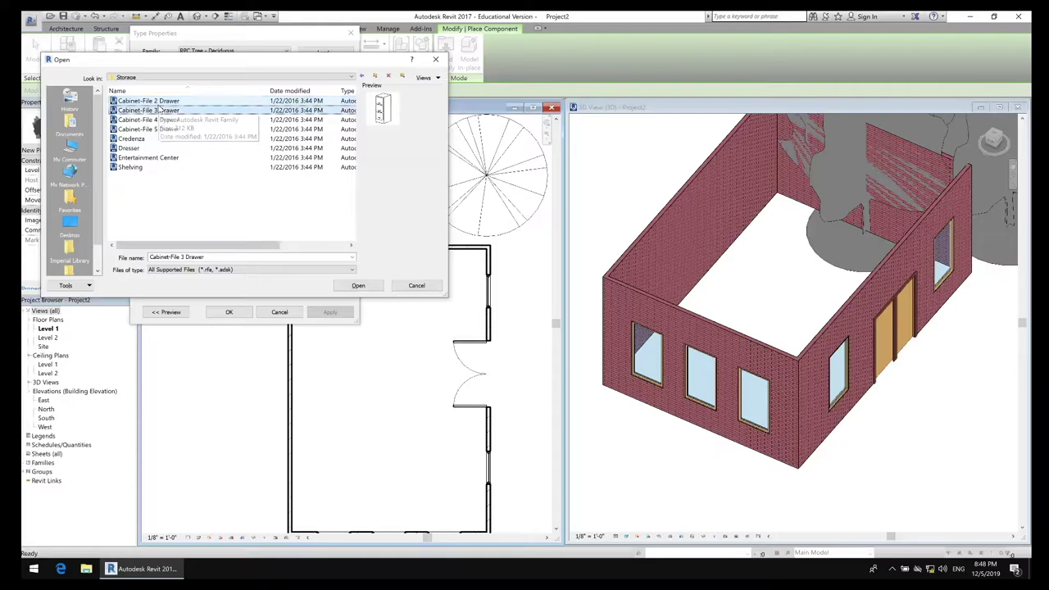
pyautogui.press('Down')
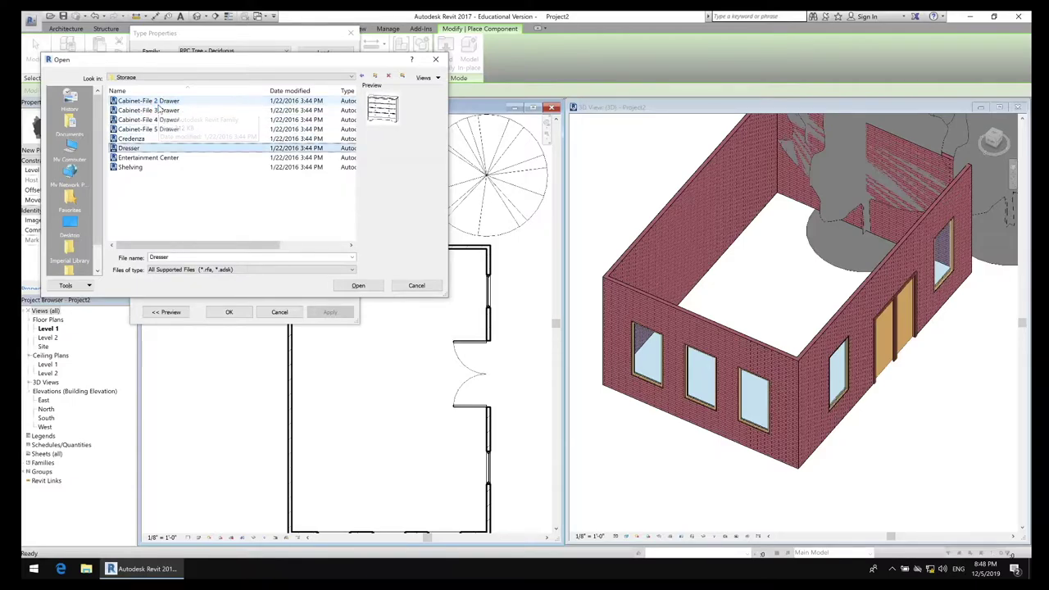
pyautogui.press('Down')
pyautogui.press('Down')
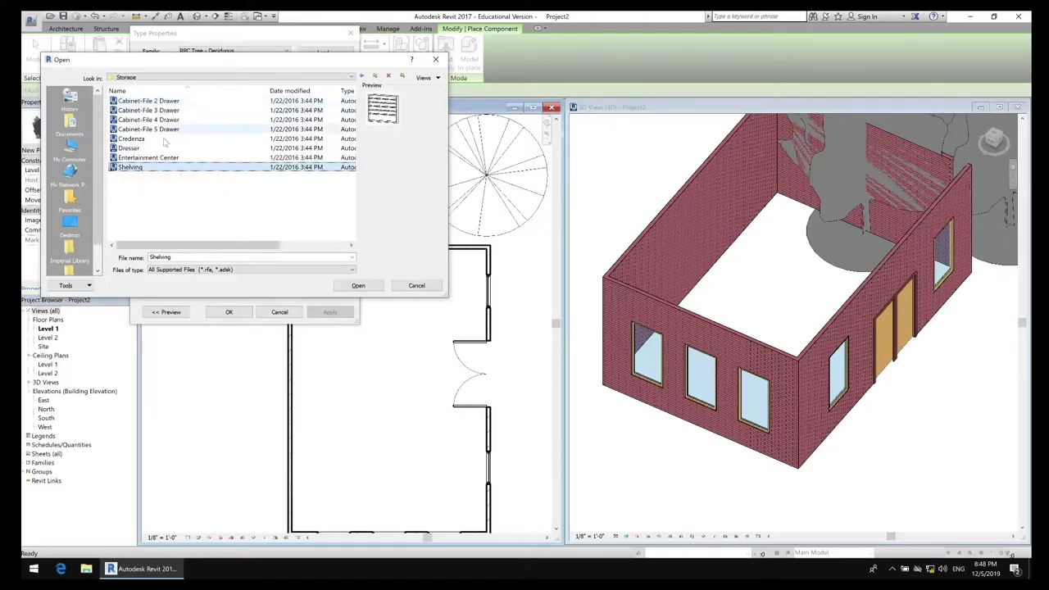
pyautogui.press('Return')
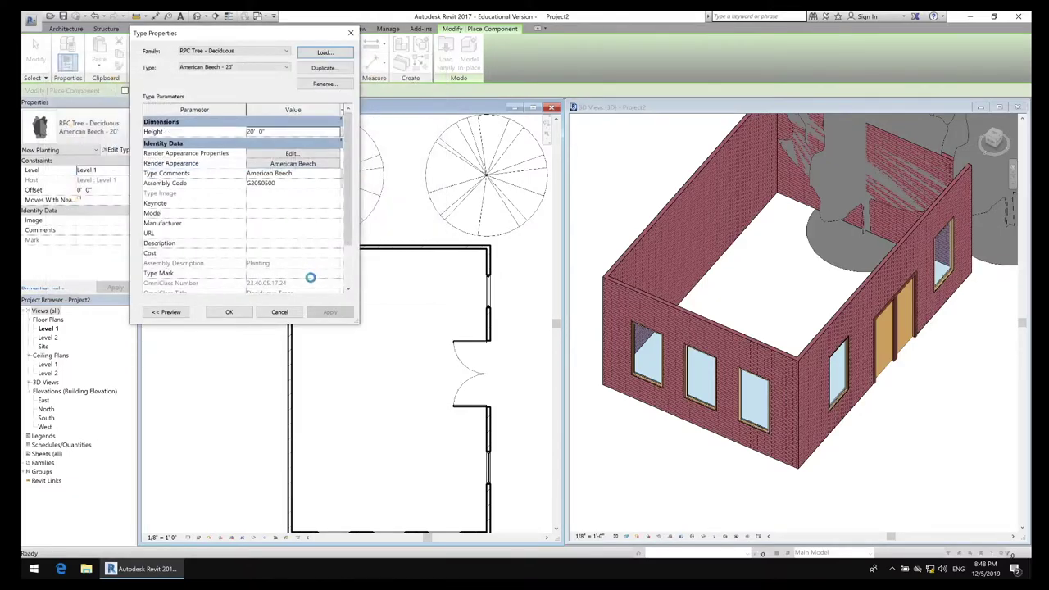
pyautogui.click(229, 311)
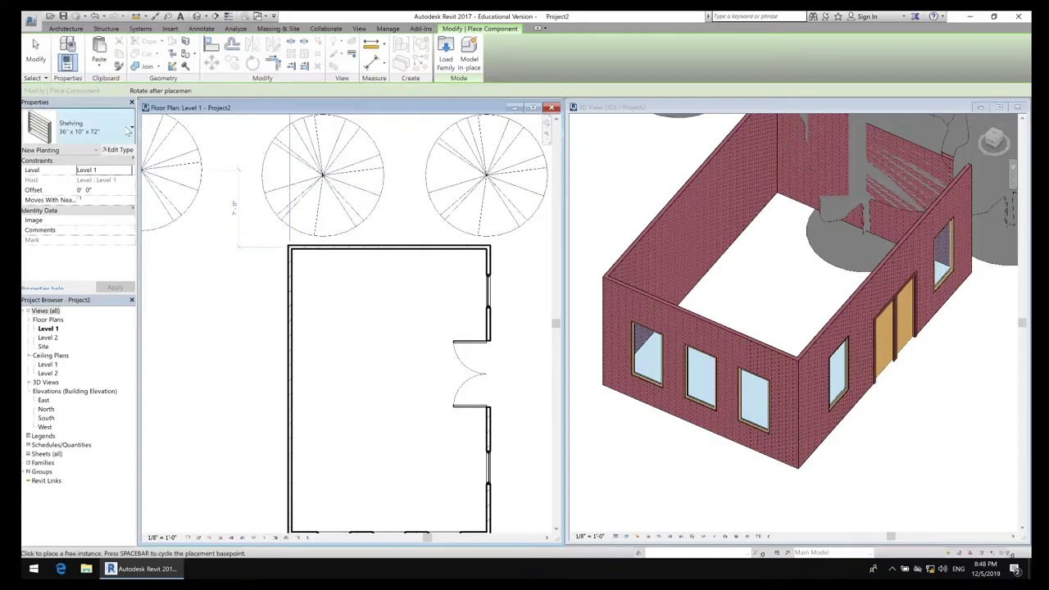
# Step: Place two 96" x 12" x 84" shelving units lengthwise against the west wall's inner face, the first about 3'-6" from the north wall
pyautogui.click(129, 130)
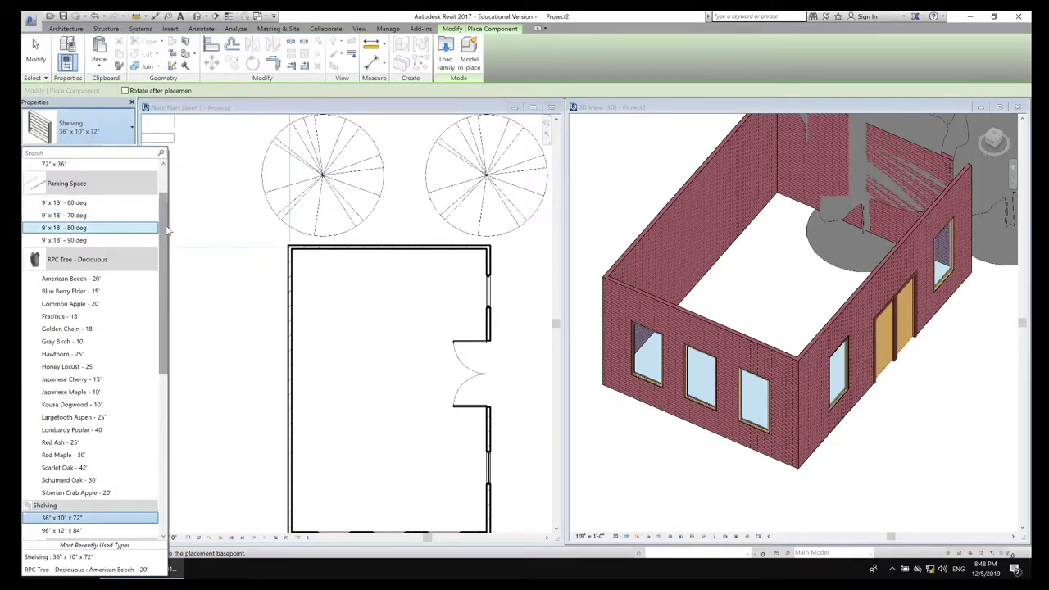
pyautogui.scroll(-4, 104, 345)
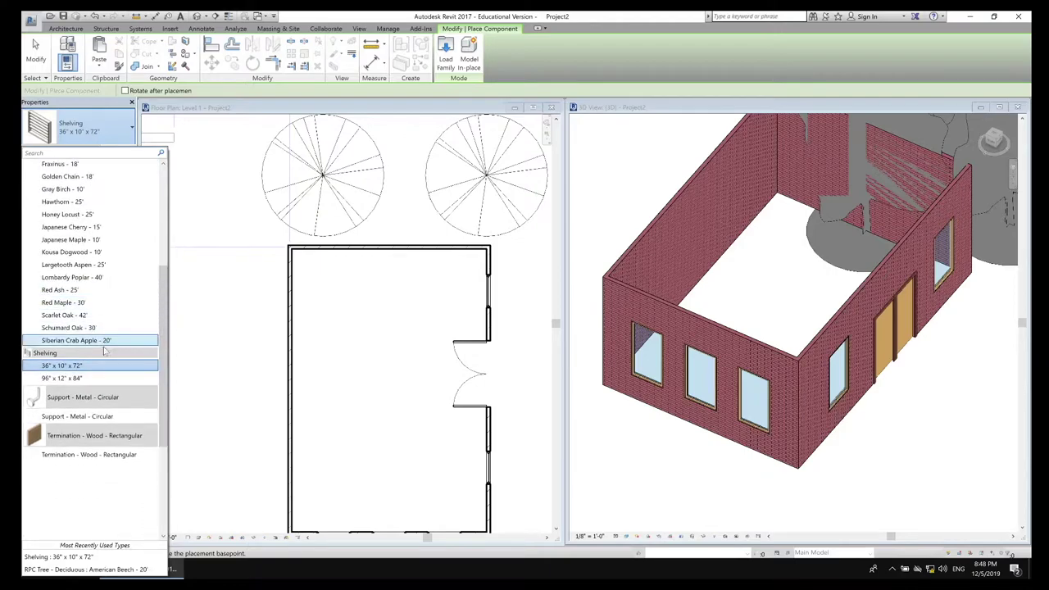
pyautogui.click(104, 379)
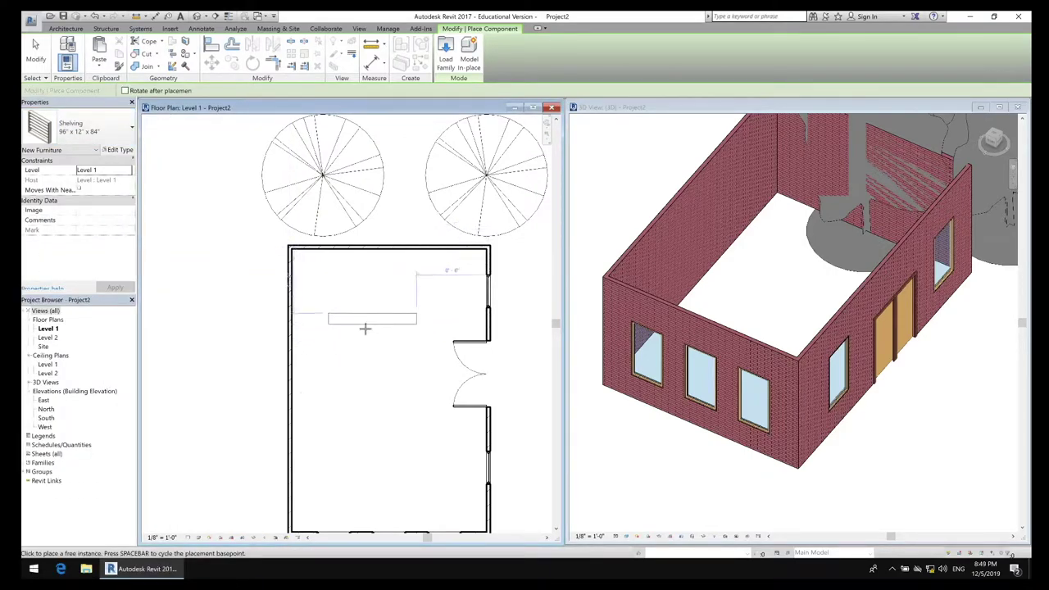
pyautogui.press('space')
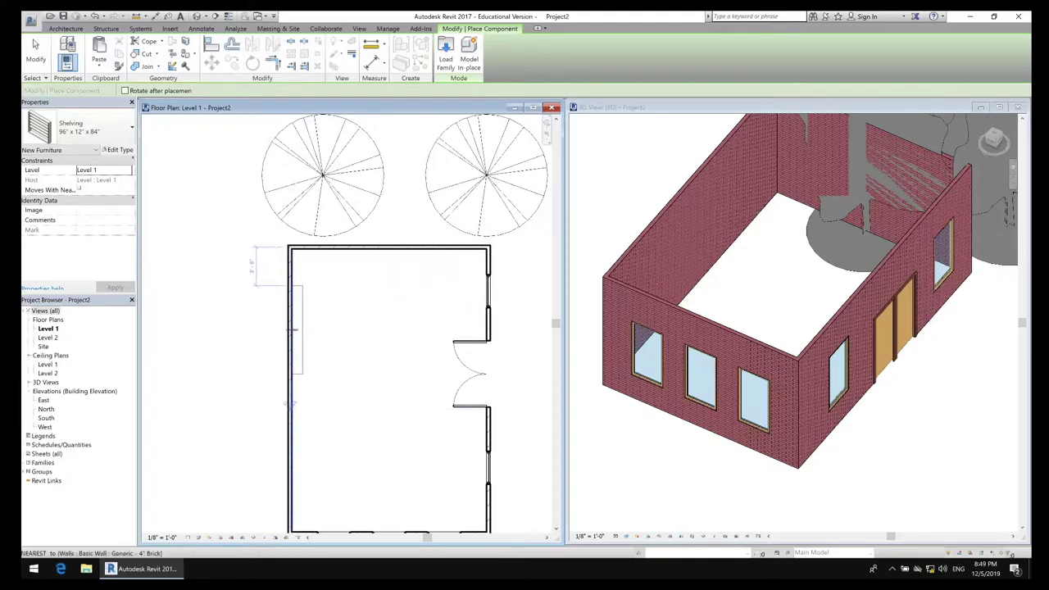
pyautogui.click(296, 329)
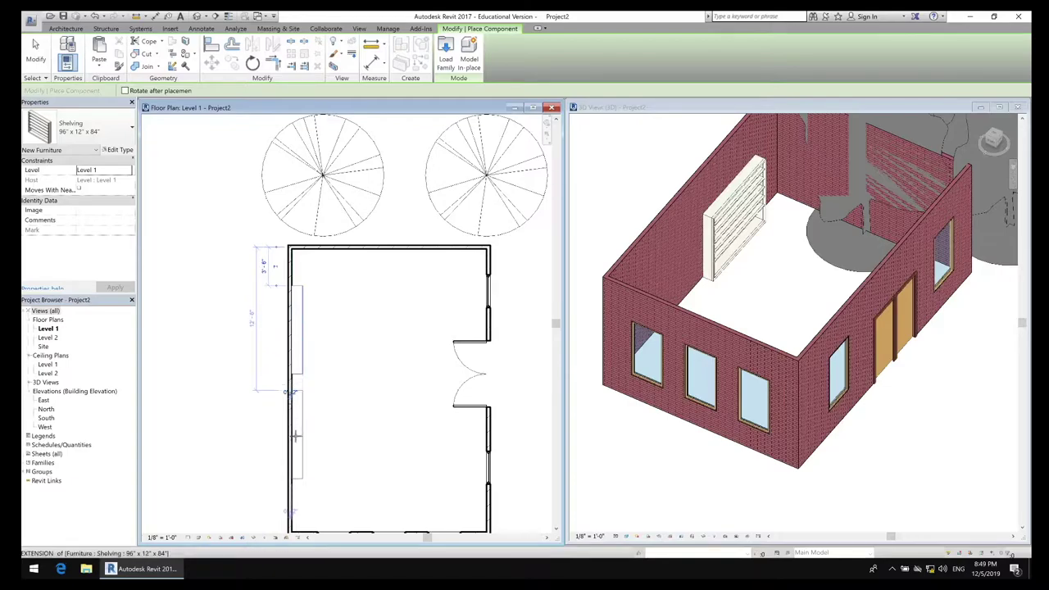
pyautogui.click(295, 440)
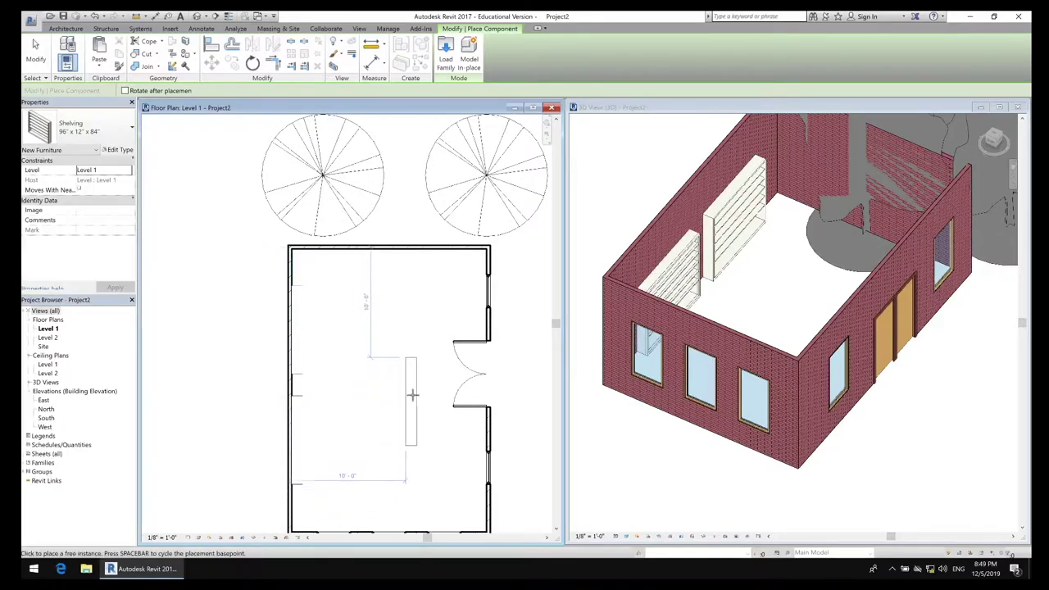
pyautogui.press('Escape')
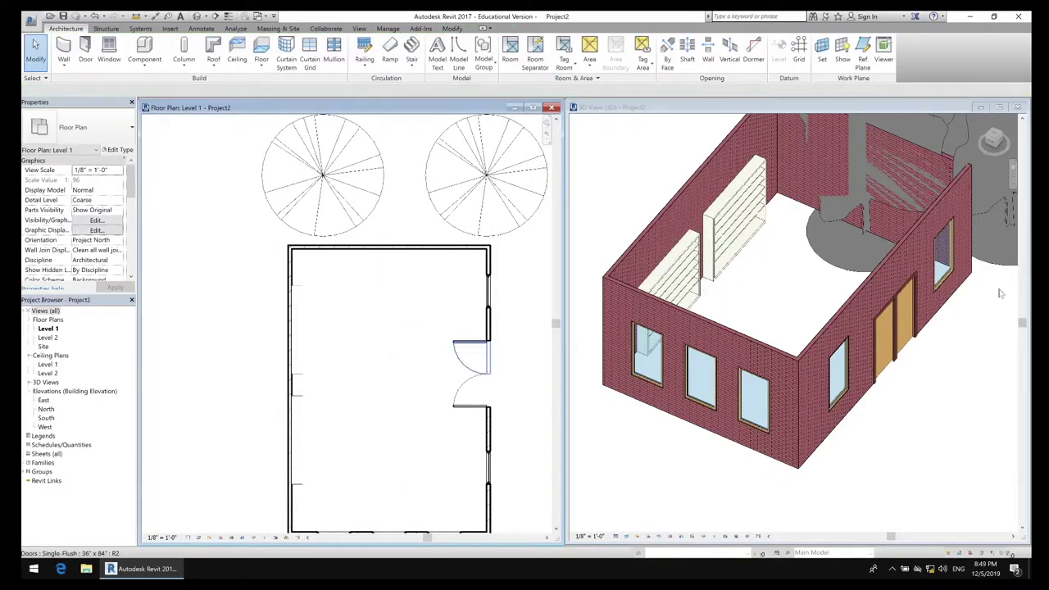
pyautogui.click(976, 310)
pyautogui.keyDown('shift'); pyautogui.moveTo(977, 310); pyautogui.dragTo(950, 357, button='middle'); pyautogui.keyUp('shift')
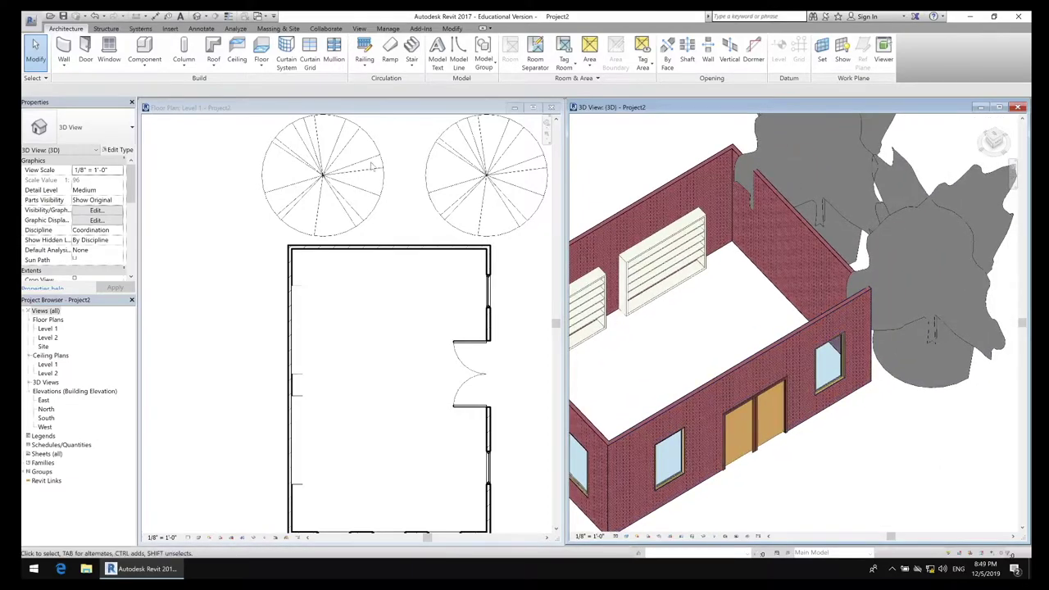
# Step: Move the northeast beech tree farther from the north wall and align the northwest tree with it, 8'-6" from the wall
pyautogui.click(476, 179)
pyautogui.click(483, 177)
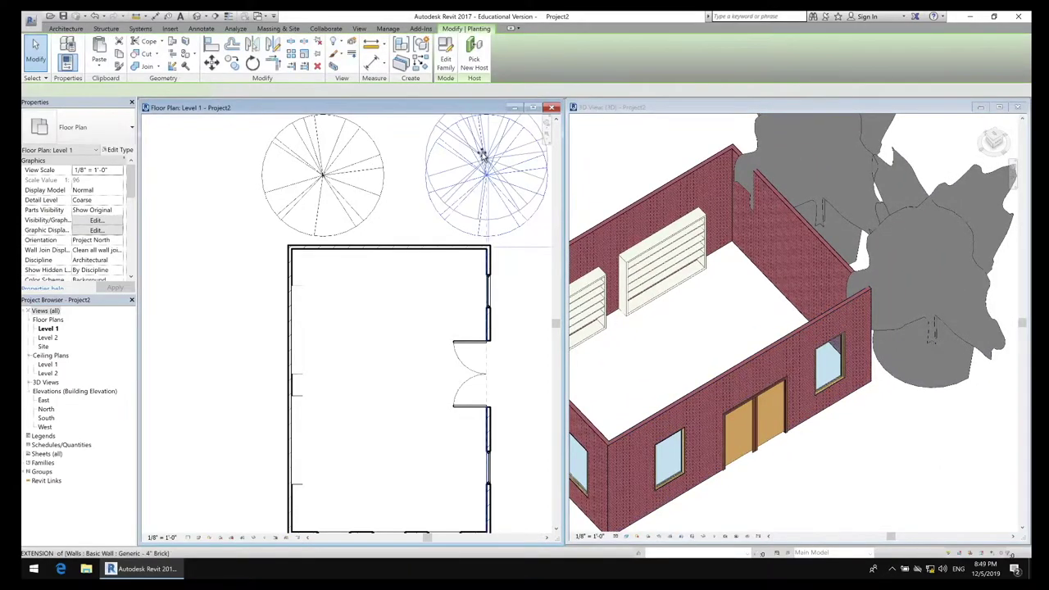
pyautogui.click(328, 174)
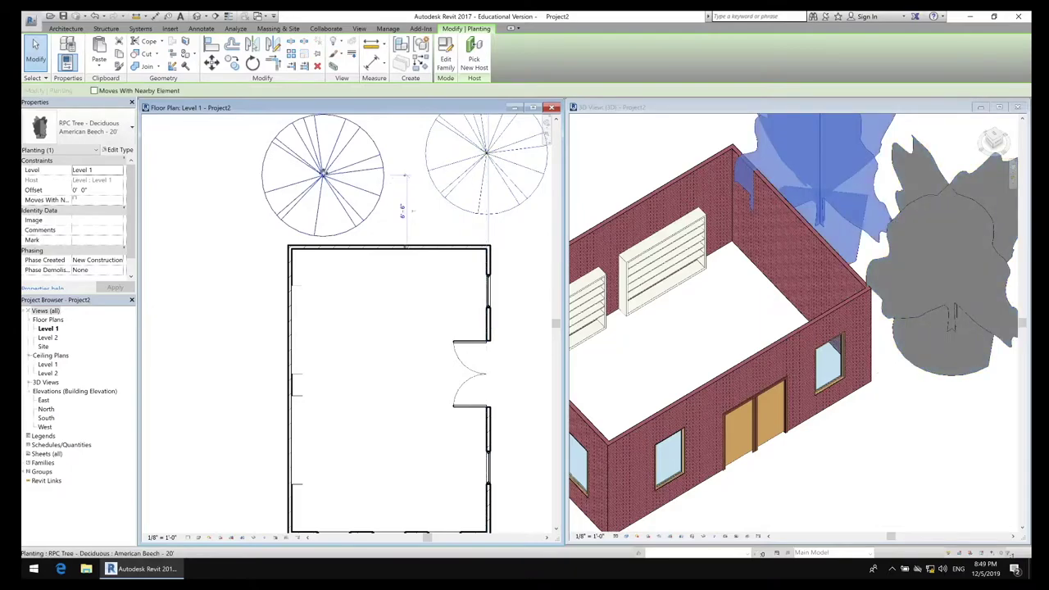
pyautogui.moveTo(320, 172); pyautogui.dragTo(327, 153)
pyautogui.click(272, 214)
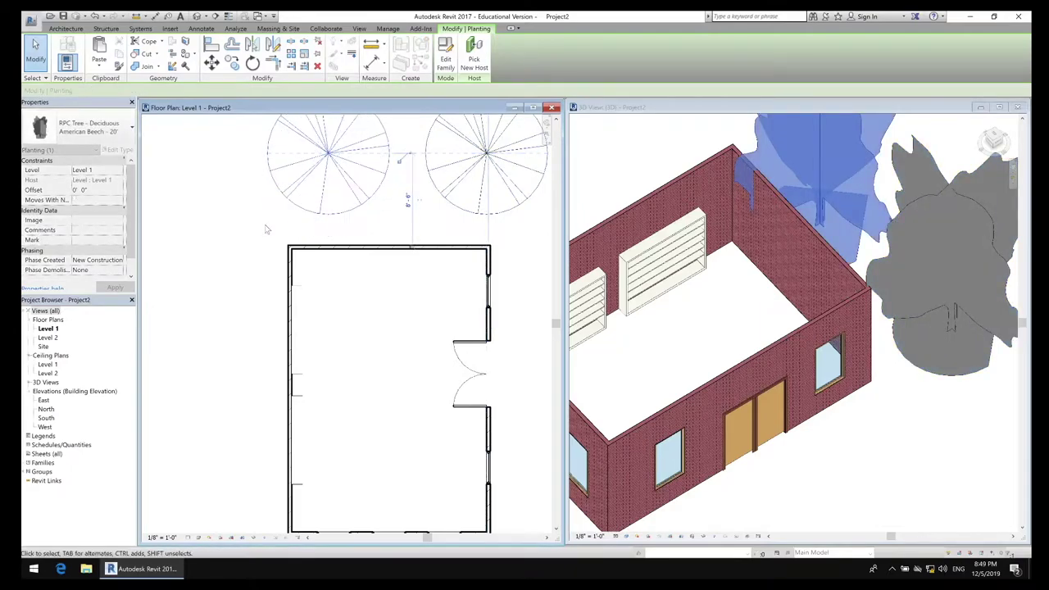
# Step: Move the northwest beech tree slightly farther north, away from the building's north wall
pyautogui.click(328, 153)
pyautogui.moveTo(327, 154); pyautogui.dragTo(328, 135)
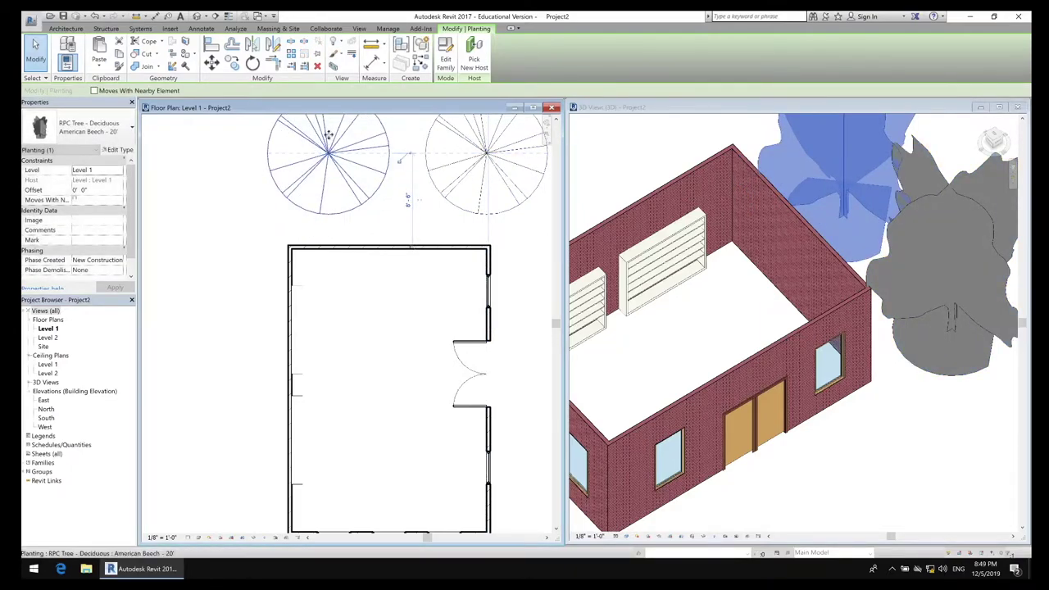
pyautogui.click(218, 228)
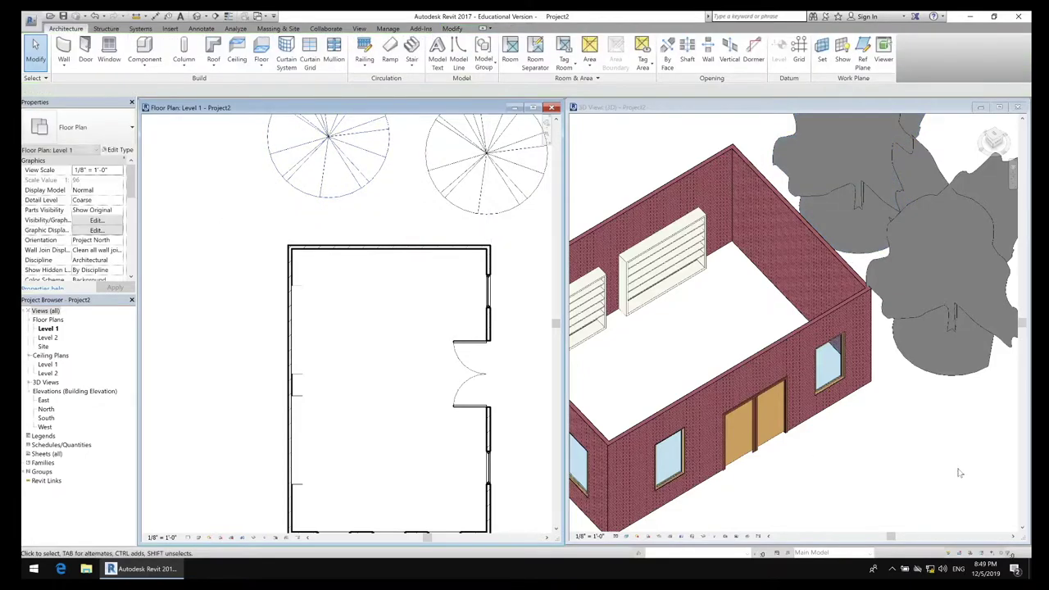
# Step: Check the tree spacing in the 3D view and move the northeast beech north until it aligns with the northwest one
pyautogui.click(932, 439)
pyautogui.keyDown('shift'); pyautogui.moveTo(932, 439); pyautogui.dragTo(873, 386, button='middle'); pyautogui.keyUp('shift')
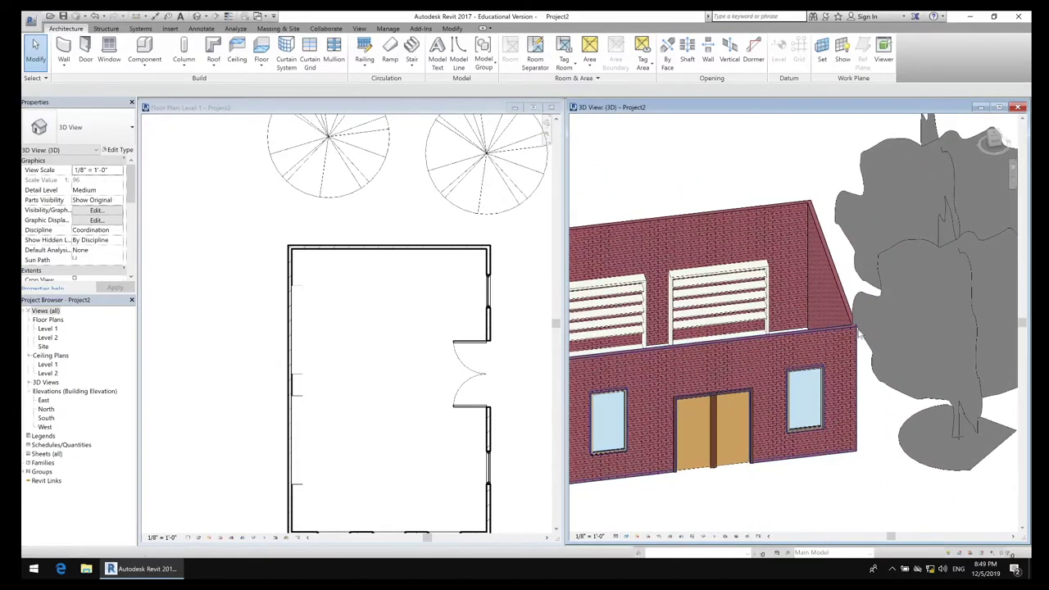
pyautogui.click(485, 150)
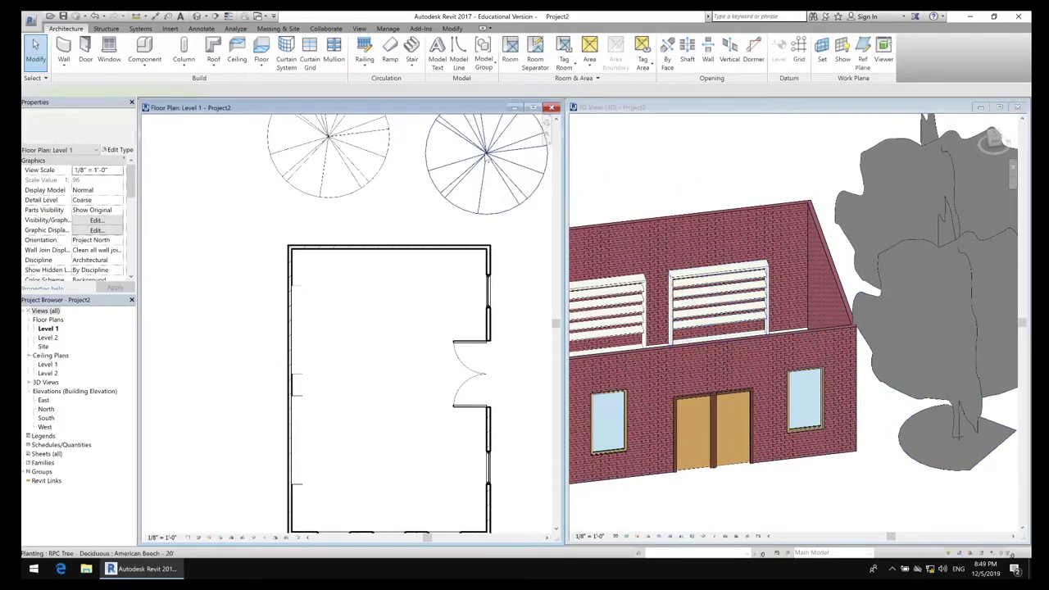
pyautogui.click(482, 141)
pyautogui.moveTo(482, 141); pyautogui.dragTo(482, 124)
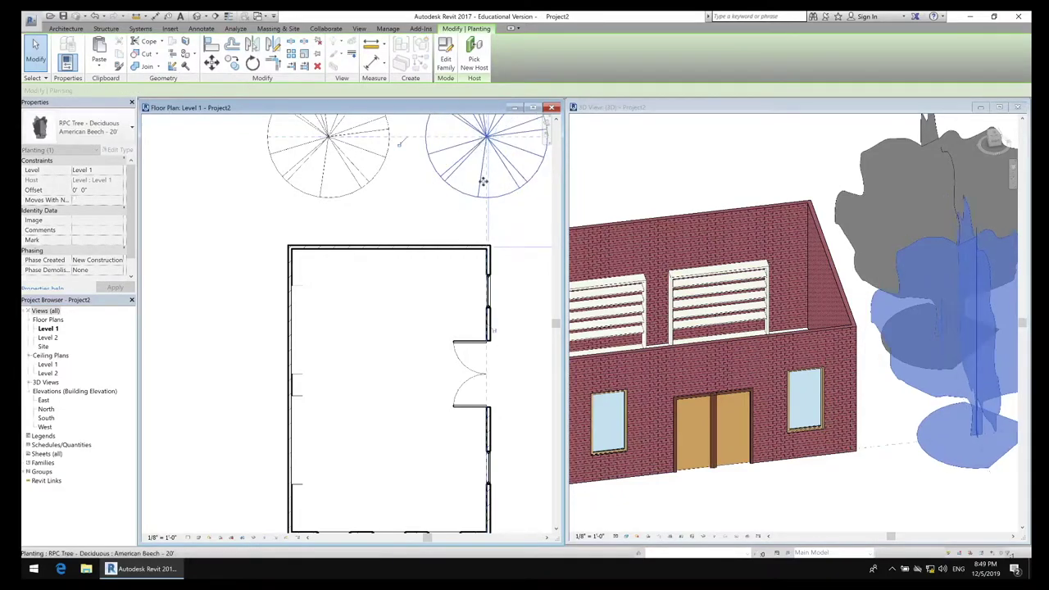
pyautogui.click(442, 219)
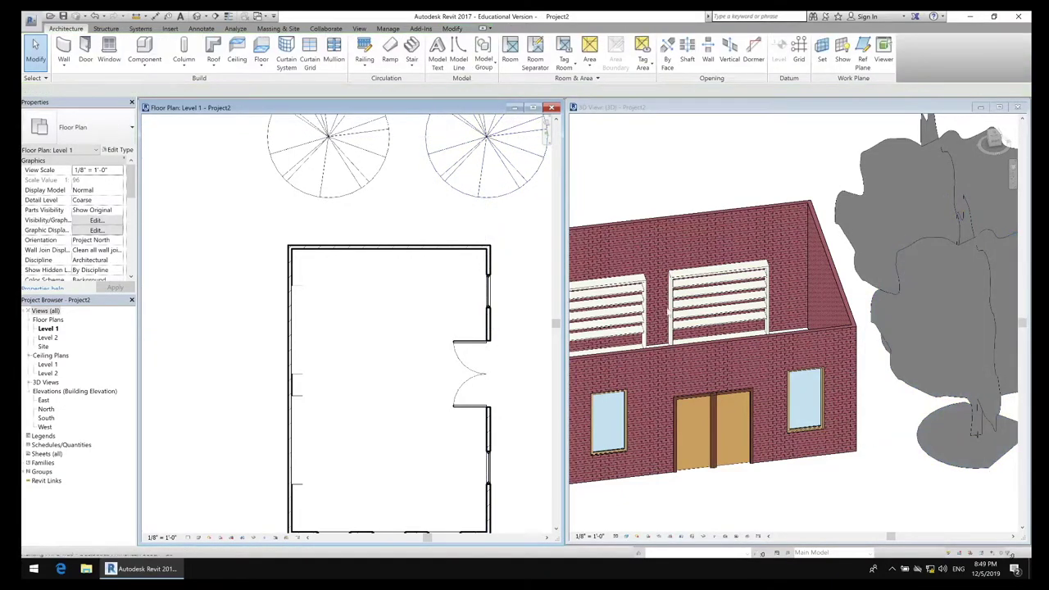
# Step: Examine the trees, shelving, windows and double door from several angles in the 3D view
pyautogui.click(948, 434)
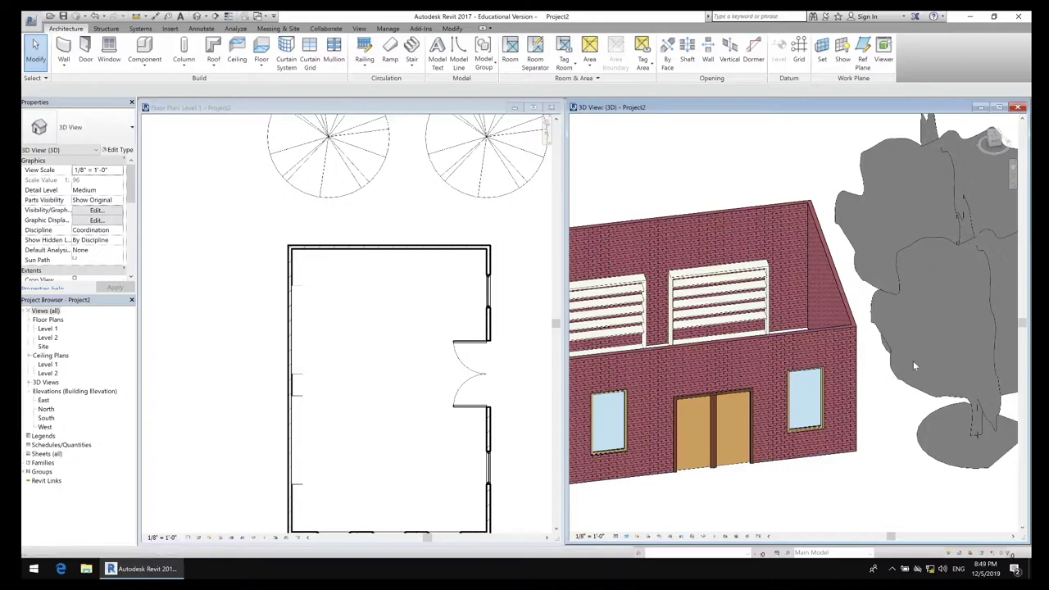
pyautogui.keyDown('shift'); pyautogui.moveTo(926, 401); pyautogui.dragTo(835, 386, button='middle'); pyautogui.keyUp('shift')
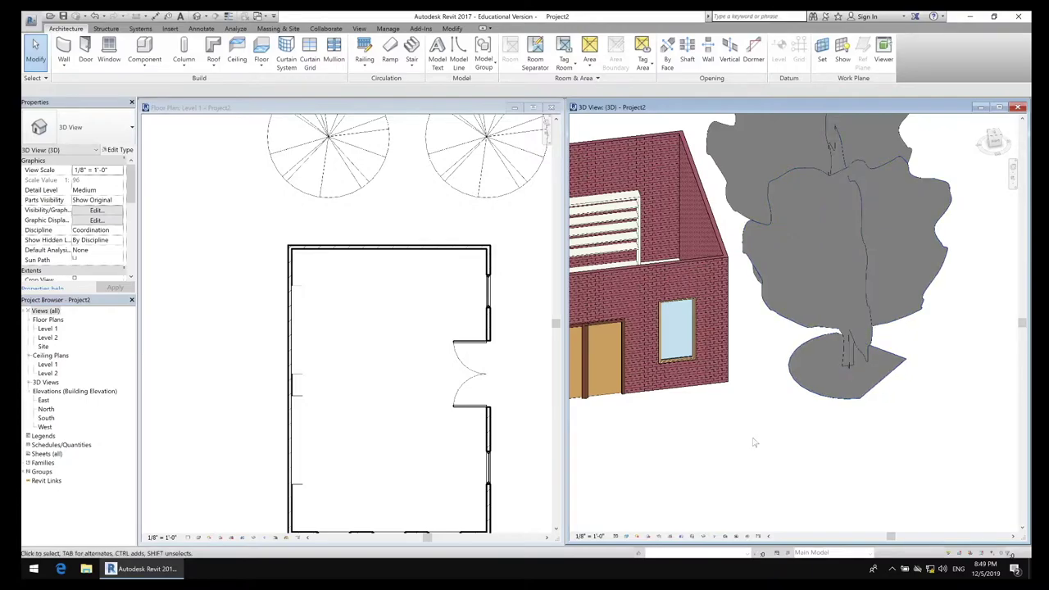
pyautogui.keyDown('shift'); pyautogui.moveTo(917, 406); pyautogui.dragTo(801, 379, button='middle'); pyautogui.keyUp('shift')
pyautogui.rightClick(808, 404)
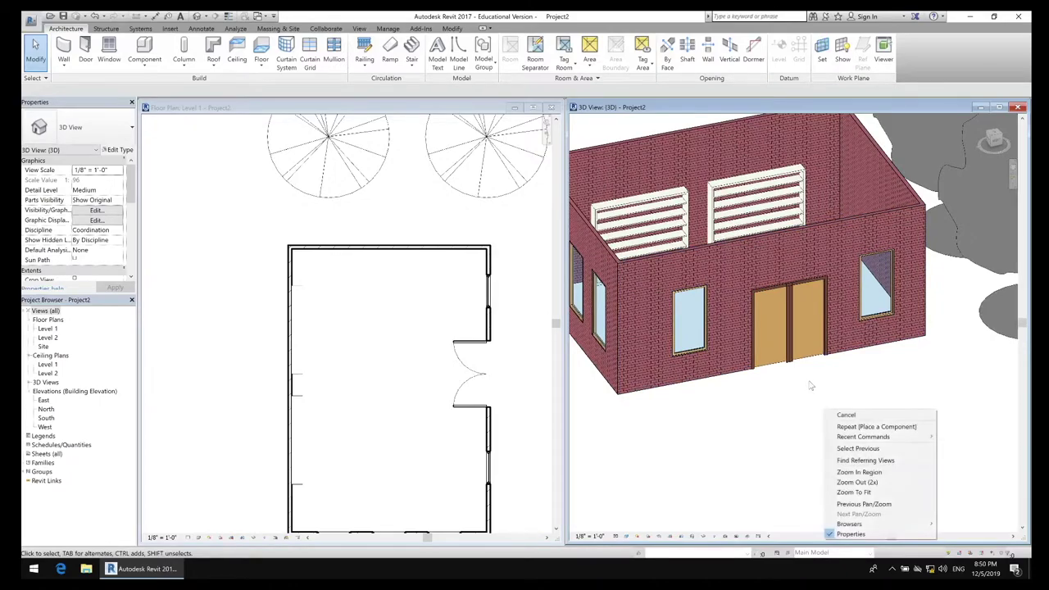
pyautogui.keyDown('shift'); pyautogui.moveTo(794, 393); pyautogui.dragTo(737, 424, button='middle'); pyautogui.keyUp('shift')
pyautogui.keyDown('shift'); pyautogui.moveTo(733, 423); pyautogui.dragTo(838, 390, button='middle'); pyautogui.keyUp('shift')
pyautogui.scroll(5, 853, 373)
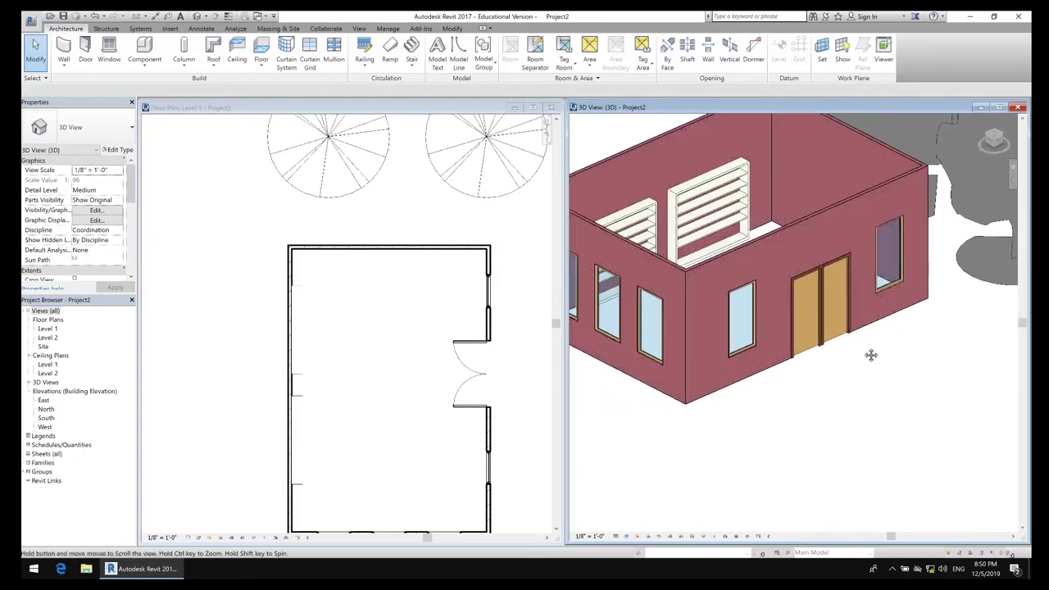
pyautogui.scroll(-5, 861, 364)
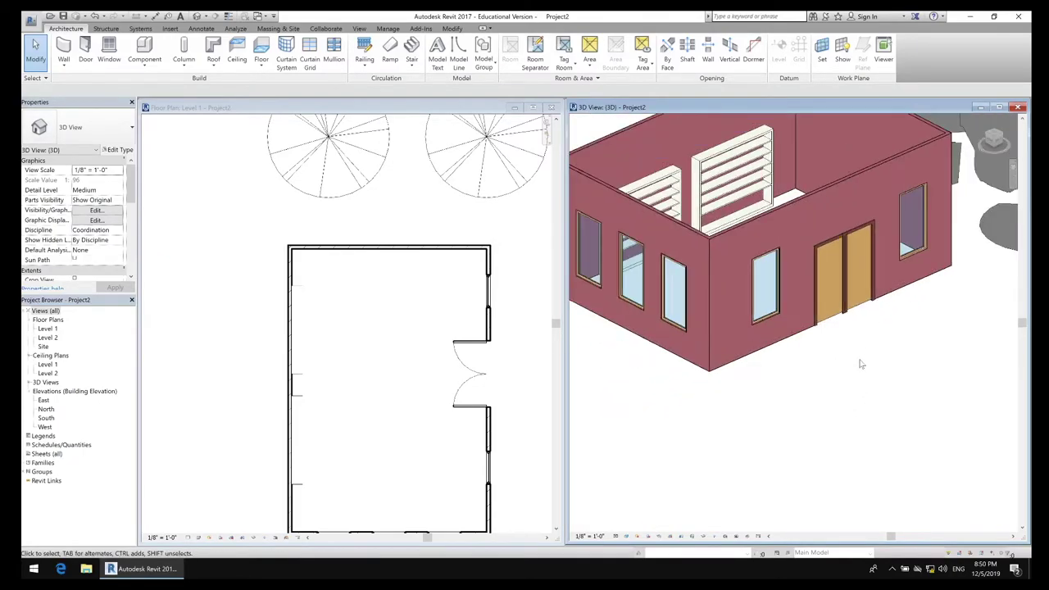
pyautogui.moveTo(883, 417); pyautogui.dragTo(831, 365, button='middle')
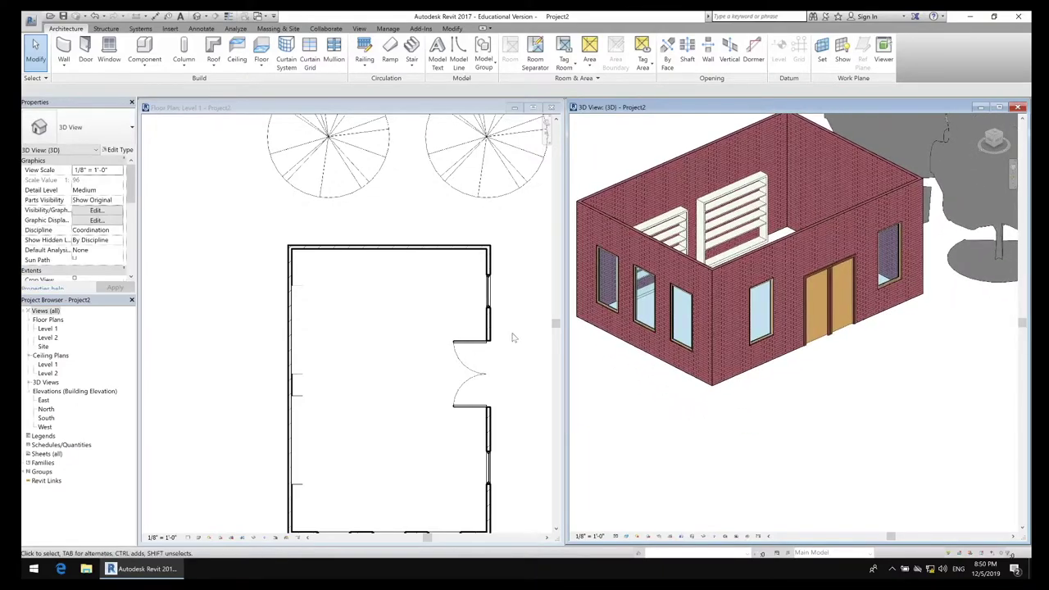
# Step: Start a floor on Level 1 and sketch an 18'-4" by 26'-4" rectangular boundary between the walls' outer northwest and southeast corners
pyautogui.moveTo(514, 314); pyautogui.dragTo(471, 231, button='middle')
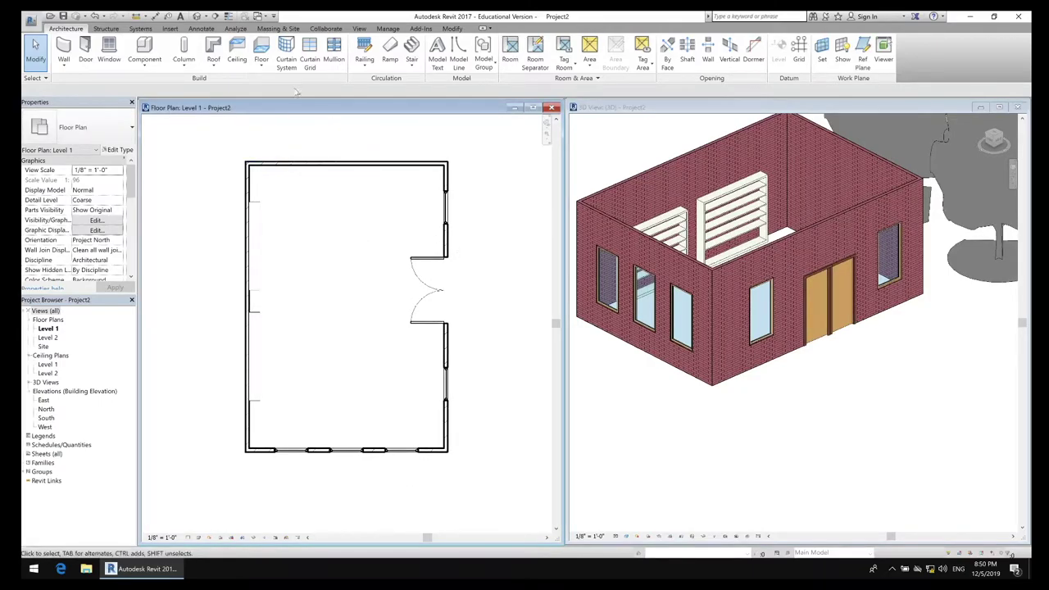
pyautogui.click(261, 49)
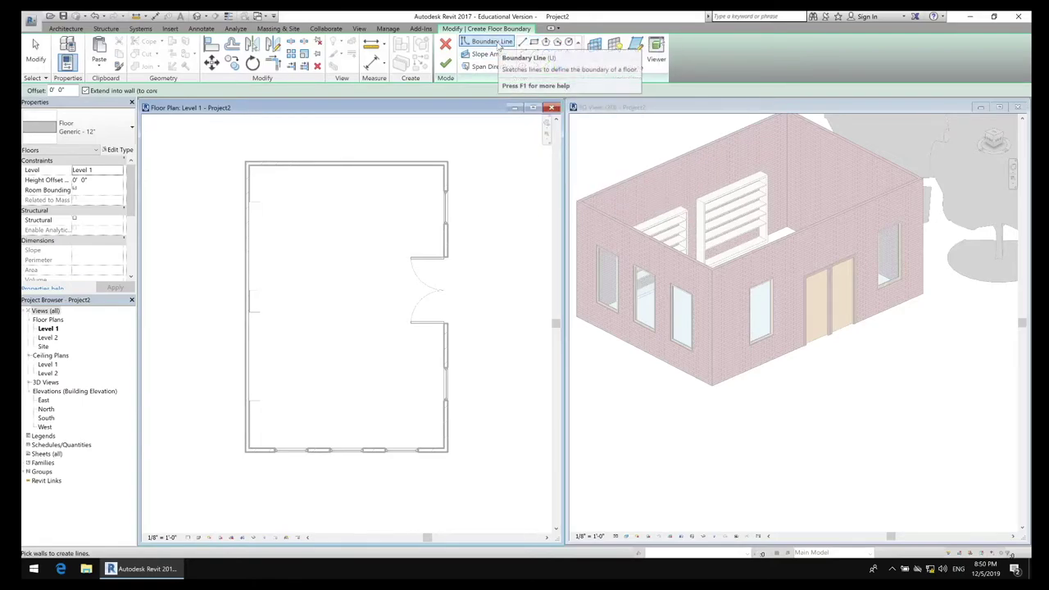
pyautogui.click(522, 42)
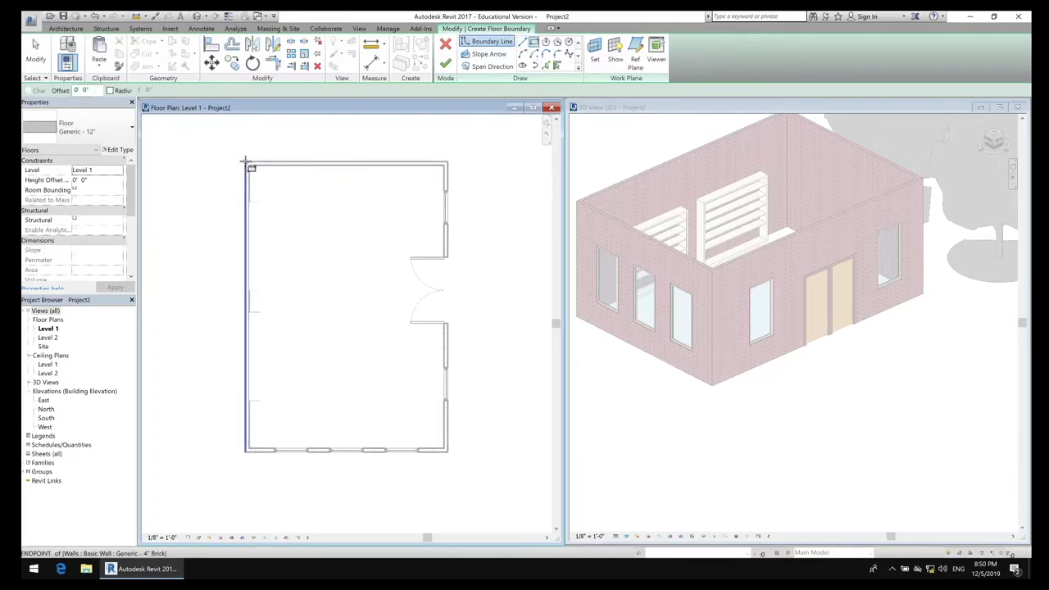
pyautogui.scroll(4, 245, 161)
pyautogui.scroll(1, 247, 163)
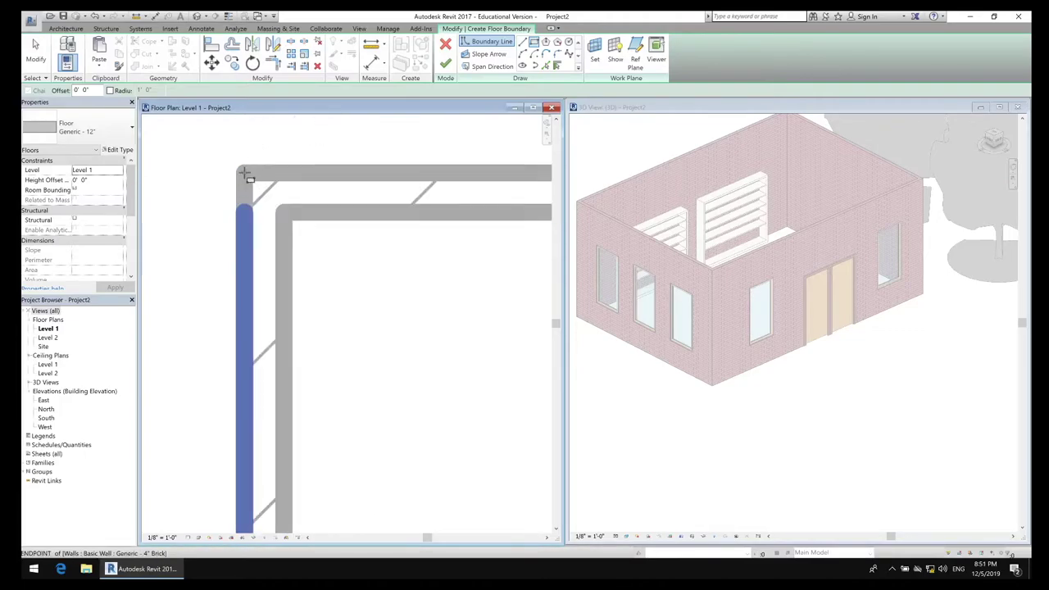
pyautogui.scroll(-5, 245, 173)
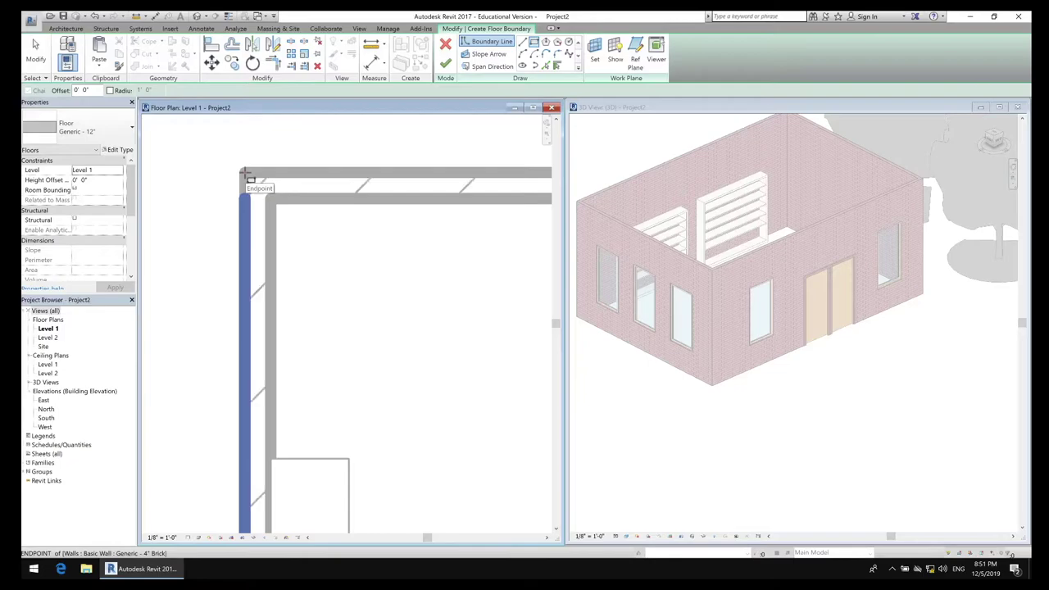
pyautogui.scroll(-3, 245, 173)
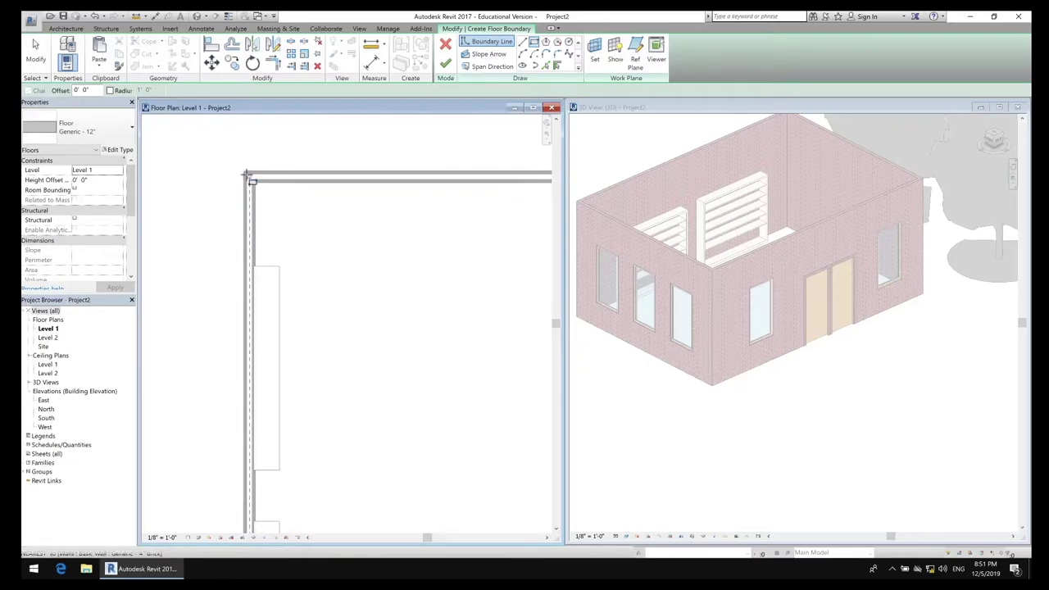
pyautogui.scroll(-3, 245, 173)
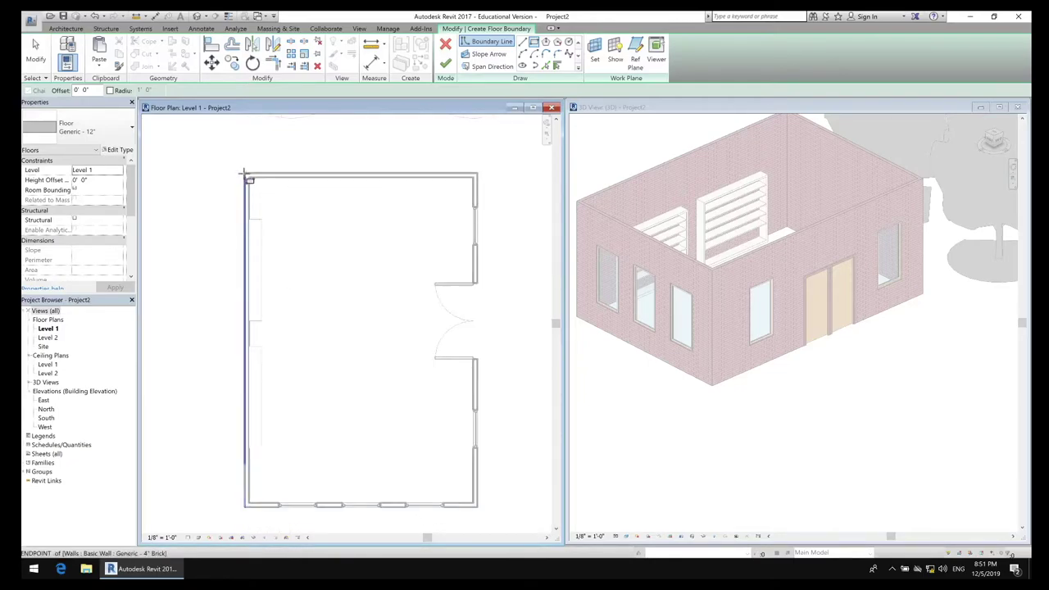
pyautogui.click(245, 174)
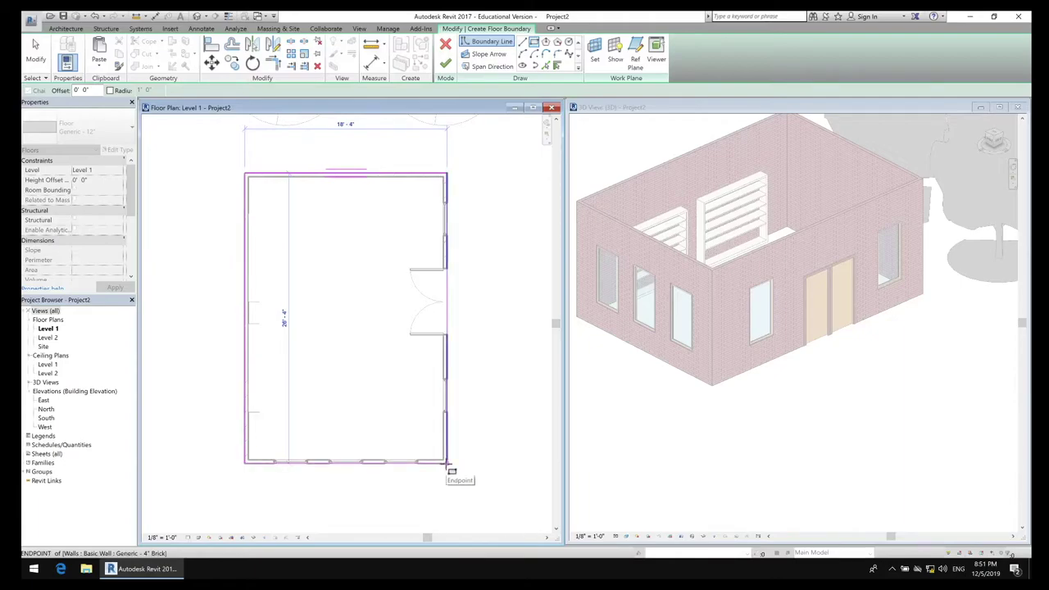
pyautogui.click(449, 464)
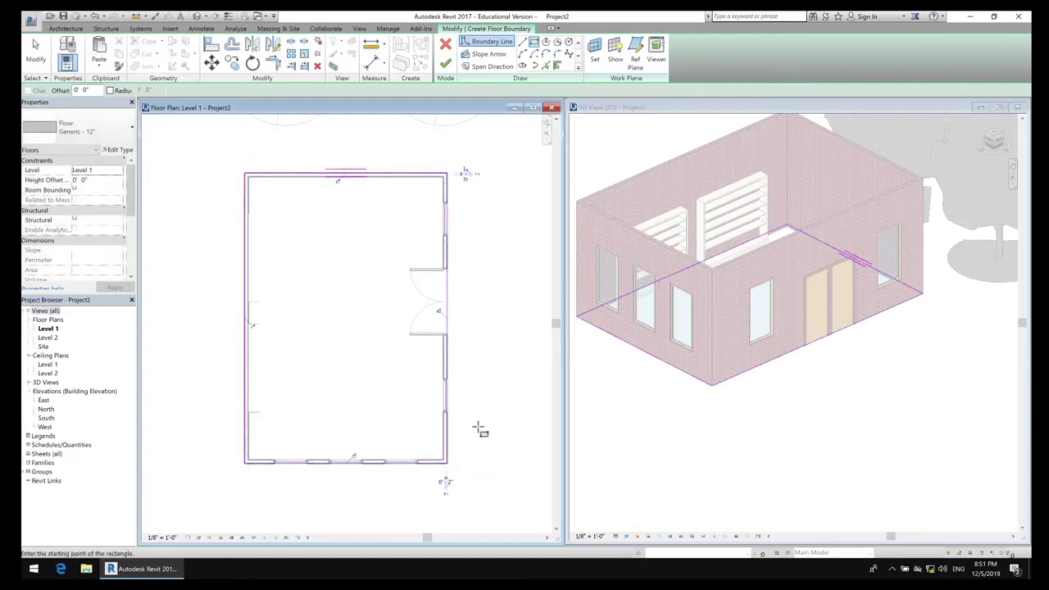
# Step: Finish the Generic - 12" floor and inspect the slab under the walls in the 3D view
pyautogui.click(445, 65)
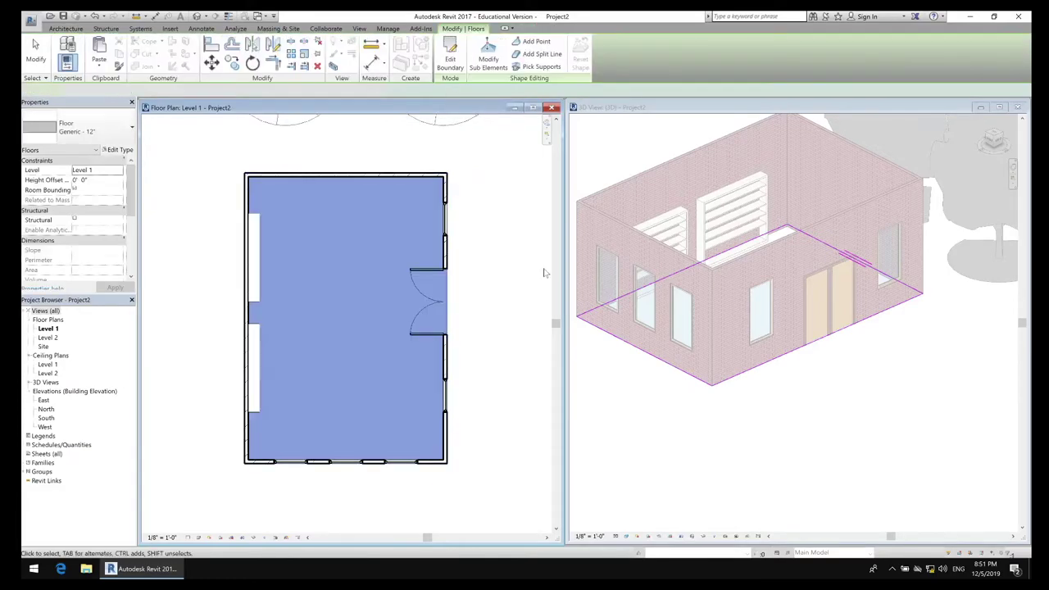
pyautogui.click(683, 447)
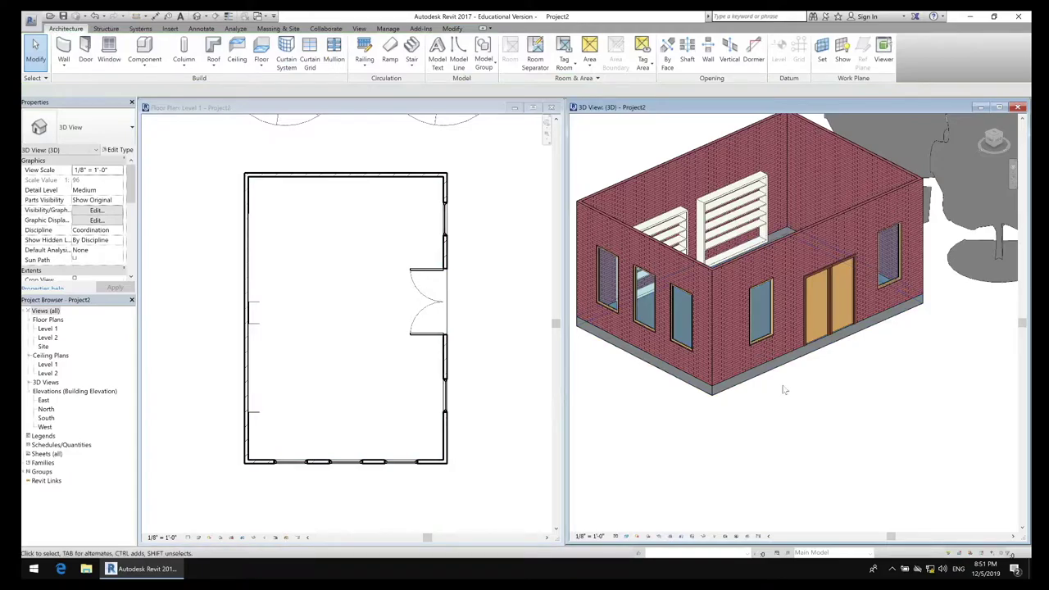
pyautogui.moveTo(812, 404)
pyautogui.keyDown('shift'); pyautogui.mouseDown(button='middle')
pyautogui.moveTo(920, 443)
pyautogui.moveTo(754, 377)
pyautogui.moveTo(760, 443)
pyautogui.moveTo(859, 468)
pyautogui.moveTo(871, 402)
pyautogui.moveTo(838, 369)
pyautogui.moveTo(763, 396)
pyautogui.moveTo(858, 451)
pyautogui.moveTo(899, 424)
pyautogui.moveTo(849, 416)
pyautogui.moveTo(869, 409)
pyautogui.moveTo(824, 412)
pyautogui.moveTo(871, 425)
pyautogui.moveTo(876, 379)
pyautogui.mouseUp(button='middle'); pyautogui.keyUp('shift')
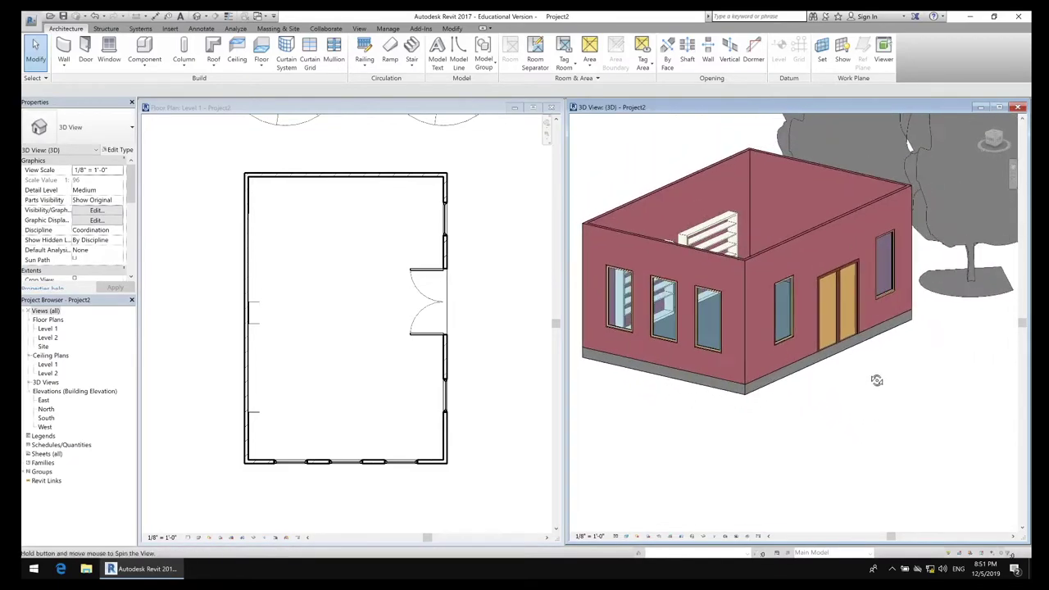
pyautogui.click(497, 279)
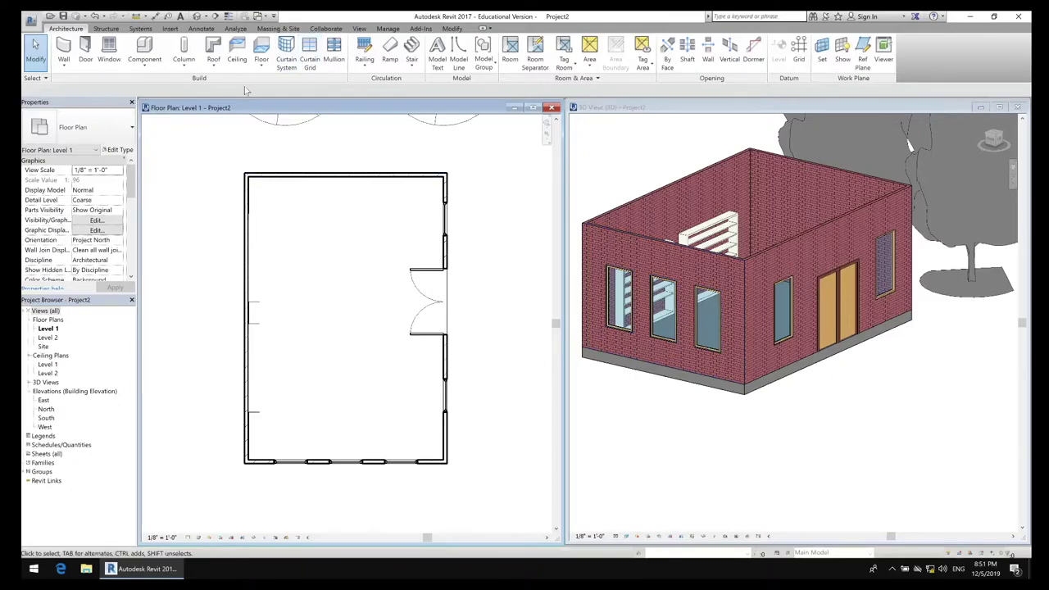
pyautogui.click(213, 48)
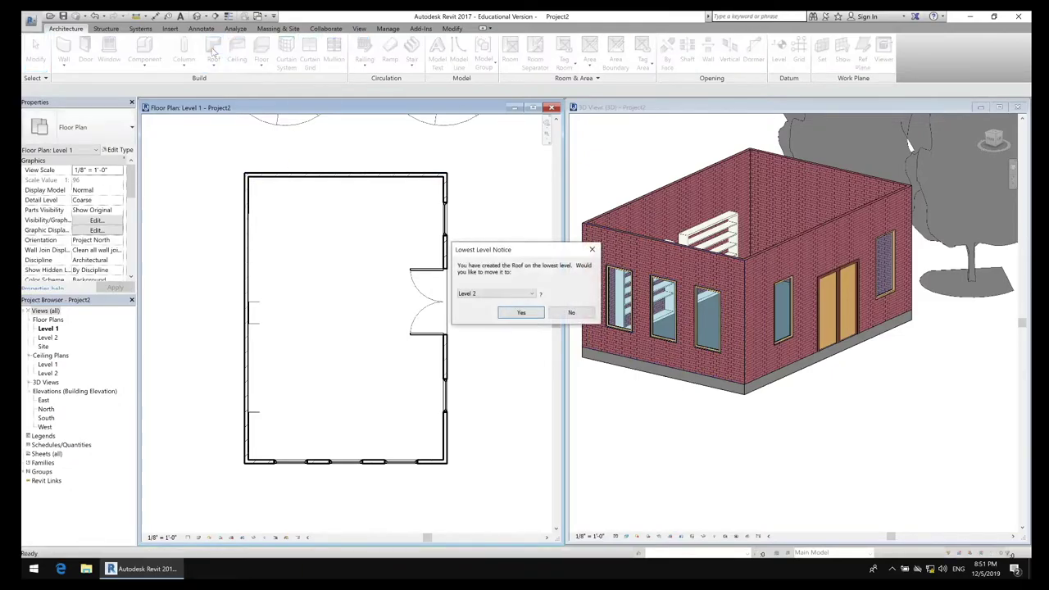
pyautogui.click(534, 294)
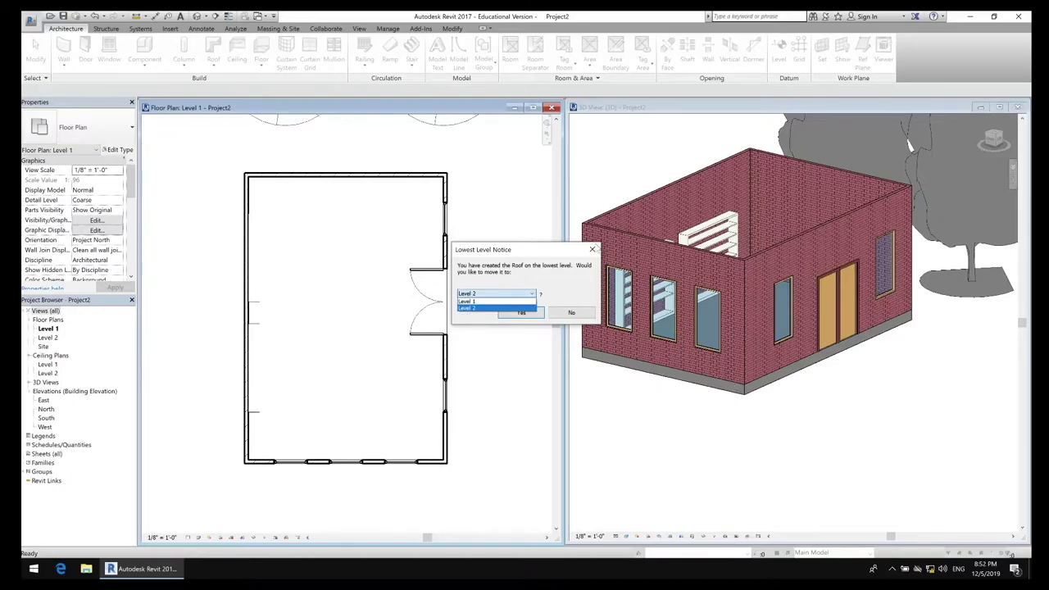
pyautogui.click(595, 249)
pyautogui.click(592, 249)
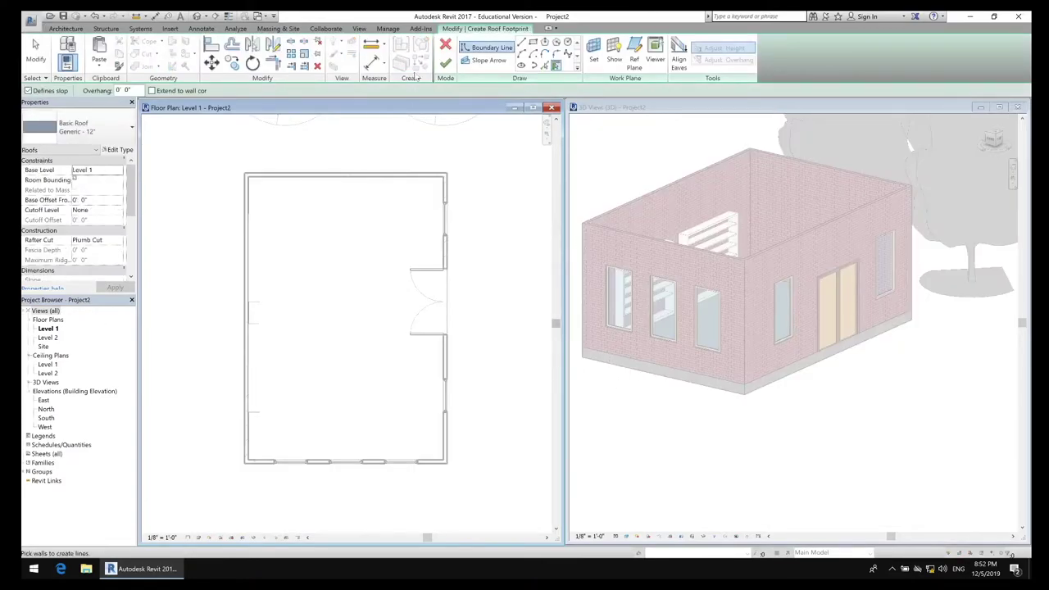
pyautogui.click(445, 46)
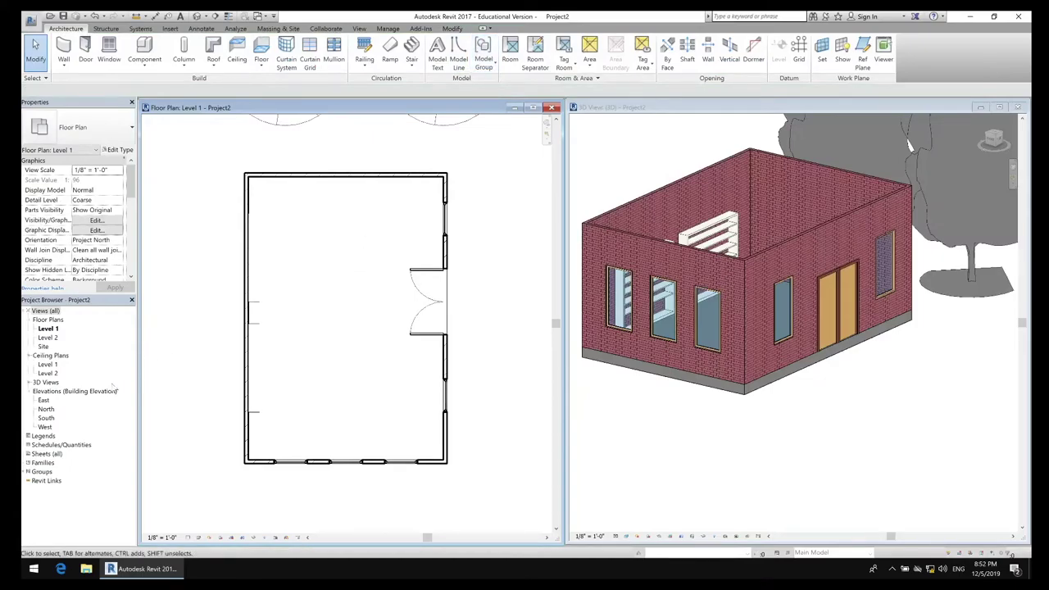
# Step: Open the East elevation and examine the building and tree heights against Level 1 and Level 2
pyautogui.click(44, 400)
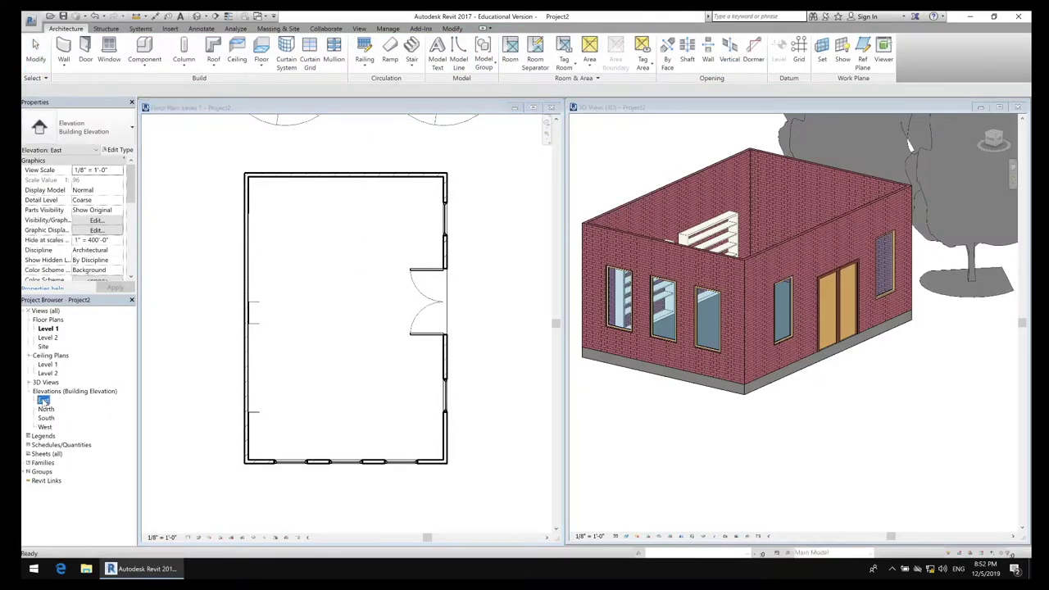
pyautogui.doubleClick(43, 400)
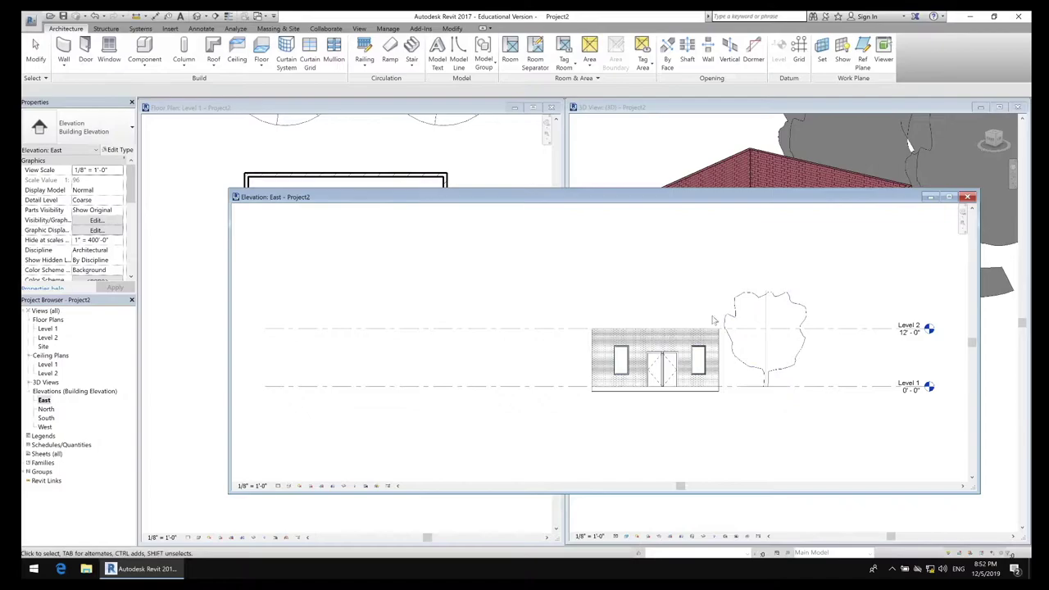
pyautogui.scroll(-3, 792, 282)
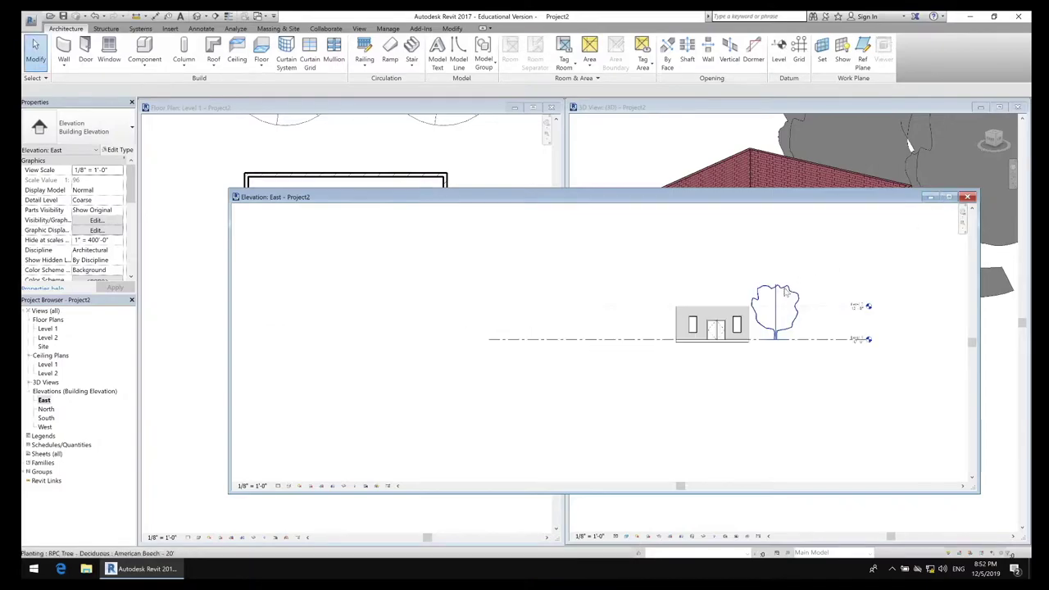
pyautogui.scroll(8, 793, 295)
pyautogui.scroll(-5, 799, 307)
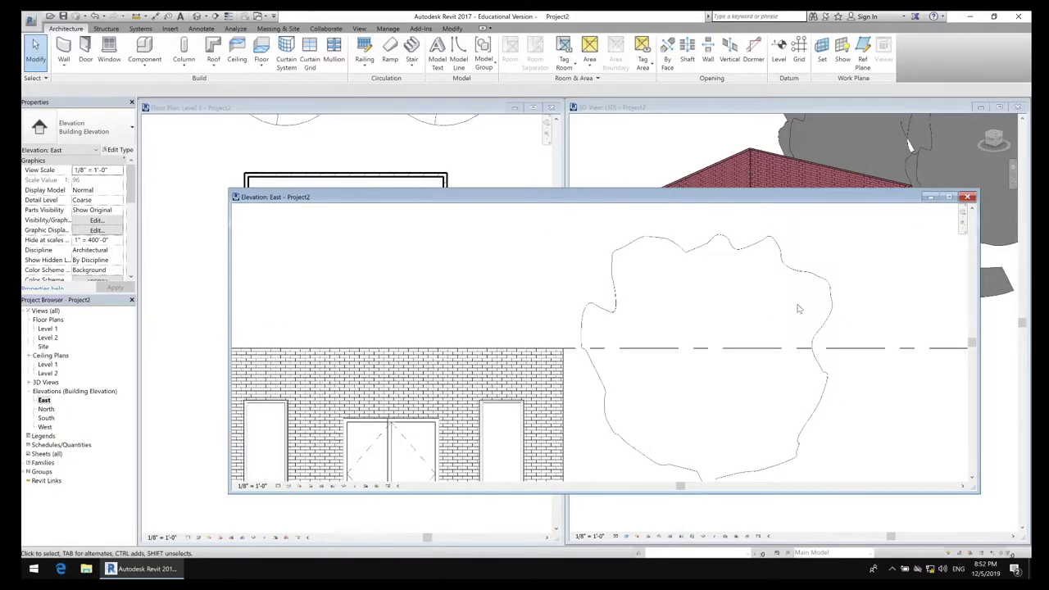
pyautogui.moveTo(821, 402); pyautogui.dragTo(735, 342, button='middle')
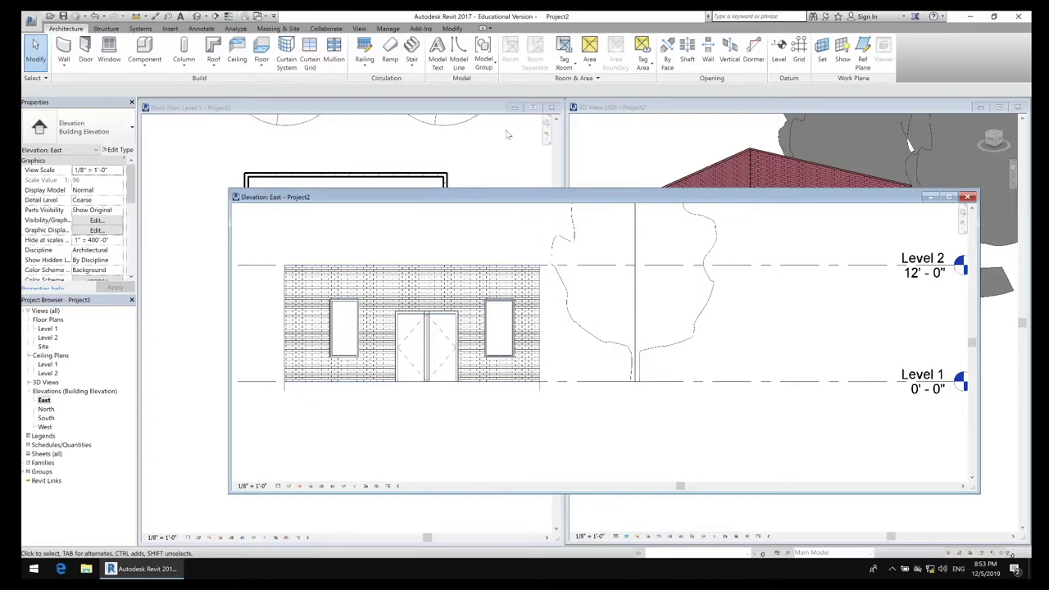
# Step: Return to the 3D view and examine the open top of the brick walls
pyautogui.click(472, 111)
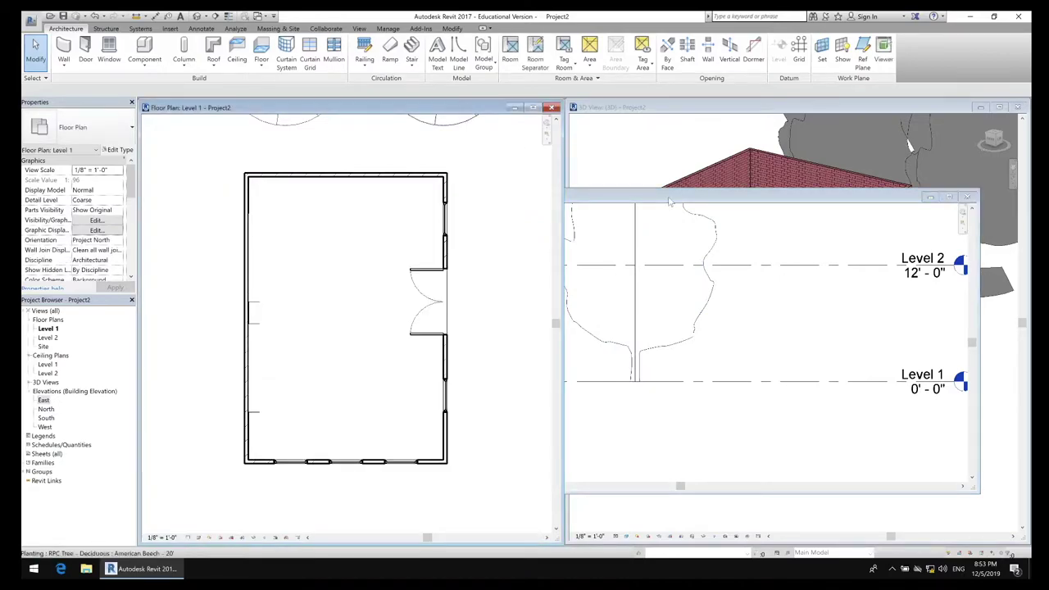
pyautogui.click(666, 107)
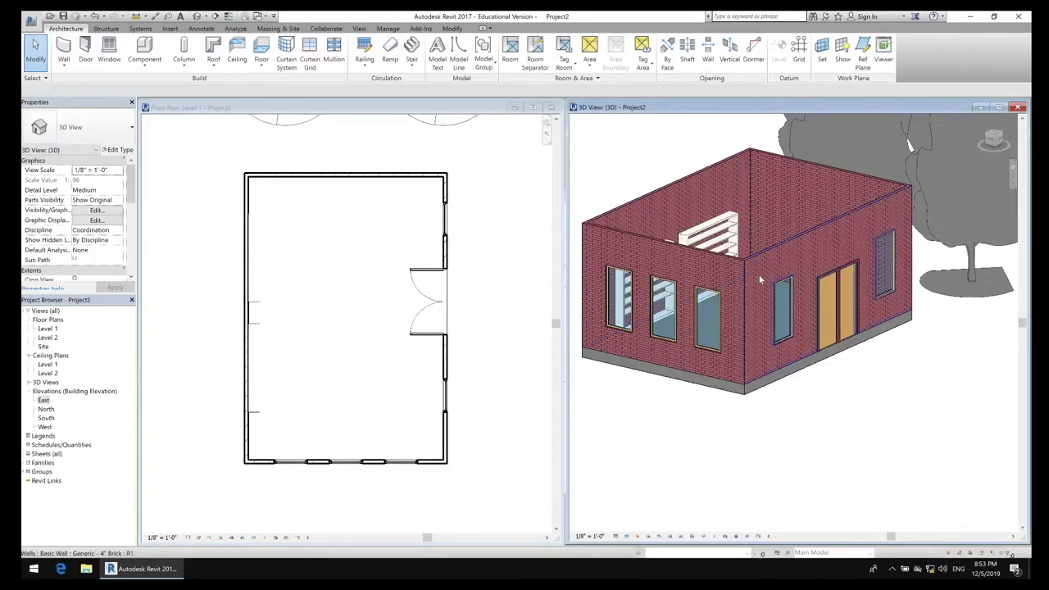
pyautogui.scroll(3, 758, 274)
pyautogui.scroll(-5, 784, 305)
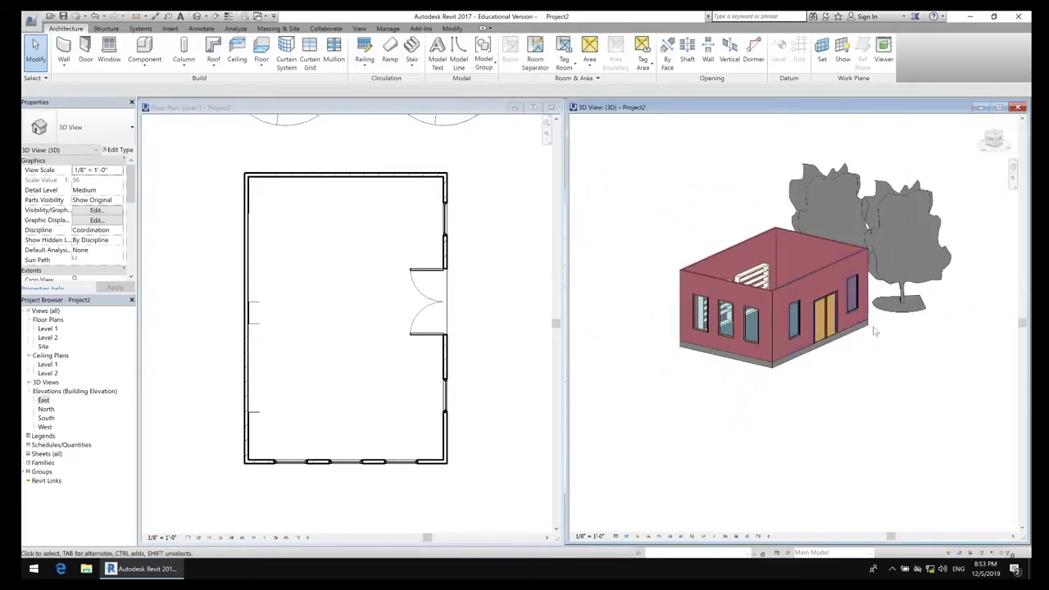
pyautogui.moveTo(875, 355)
pyautogui.mouseDown(button='middle')
pyautogui.moveTo(818, 375)
pyautogui.moveTo(814, 366)
pyautogui.moveTo(871, 353)
pyautogui.moveTo(857, 357)
pyautogui.mouseUp(button='middle')
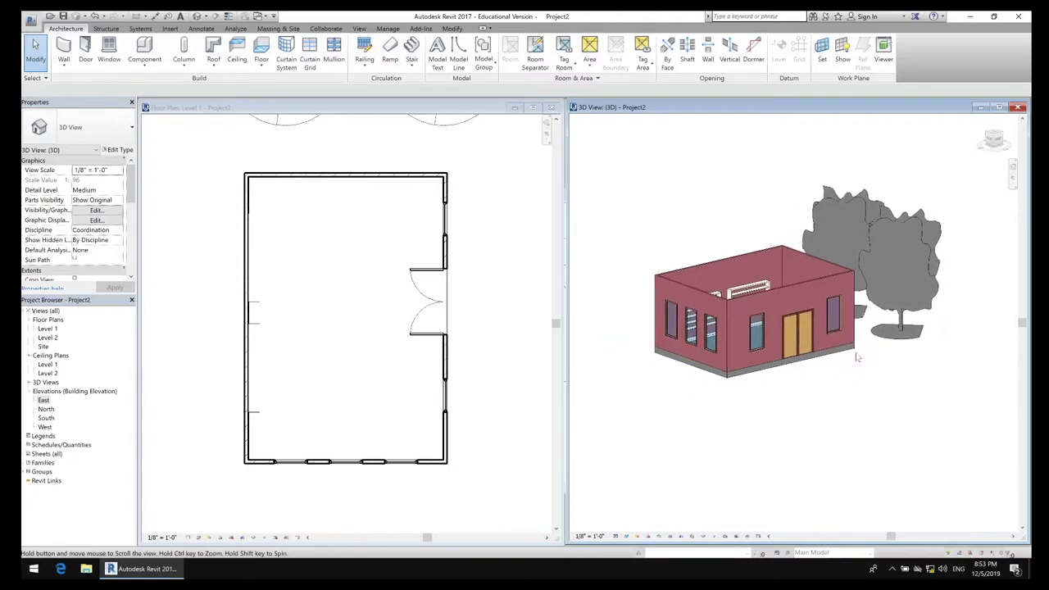
# Step: Start a roof by footprint from the Level 1 floor plan and move its base to Level 2
pyautogui.click(473, 230)
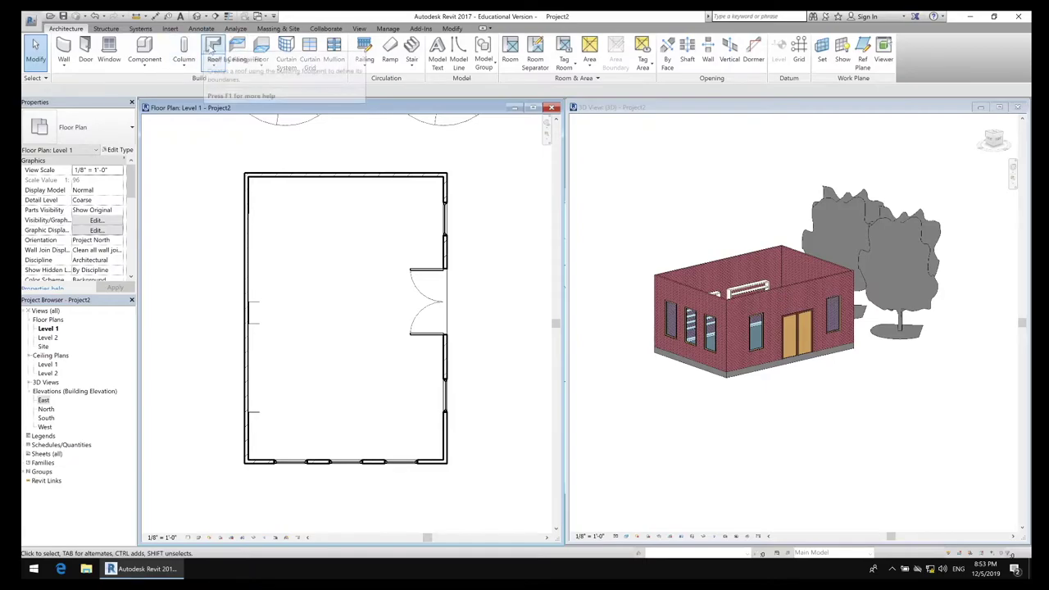
pyautogui.click(213, 49)
pyautogui.click(525, 296)
pyautogui.click(525, 309)
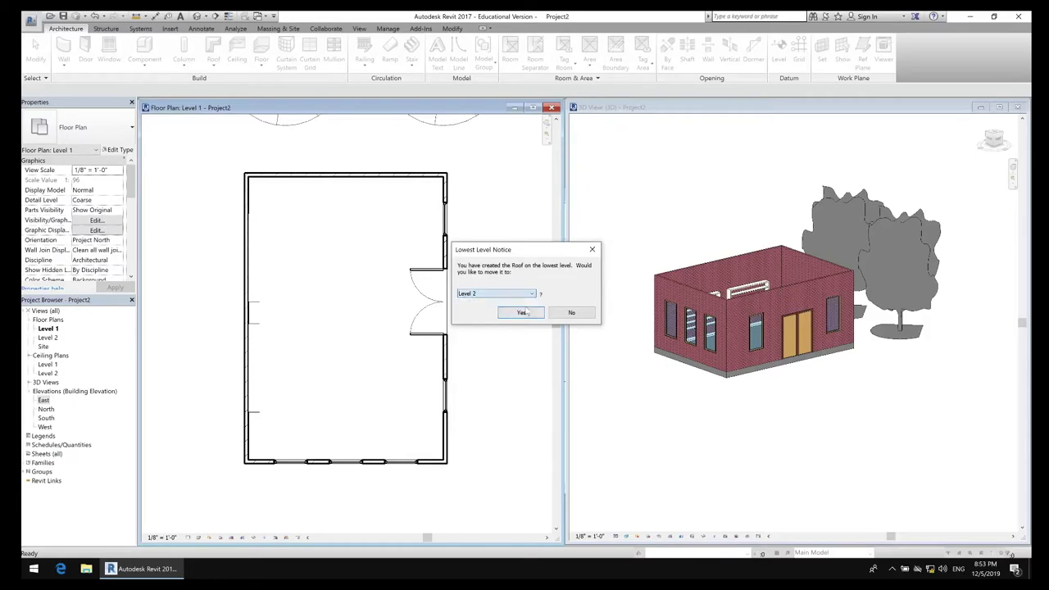
pyautogui.click(521, 313)
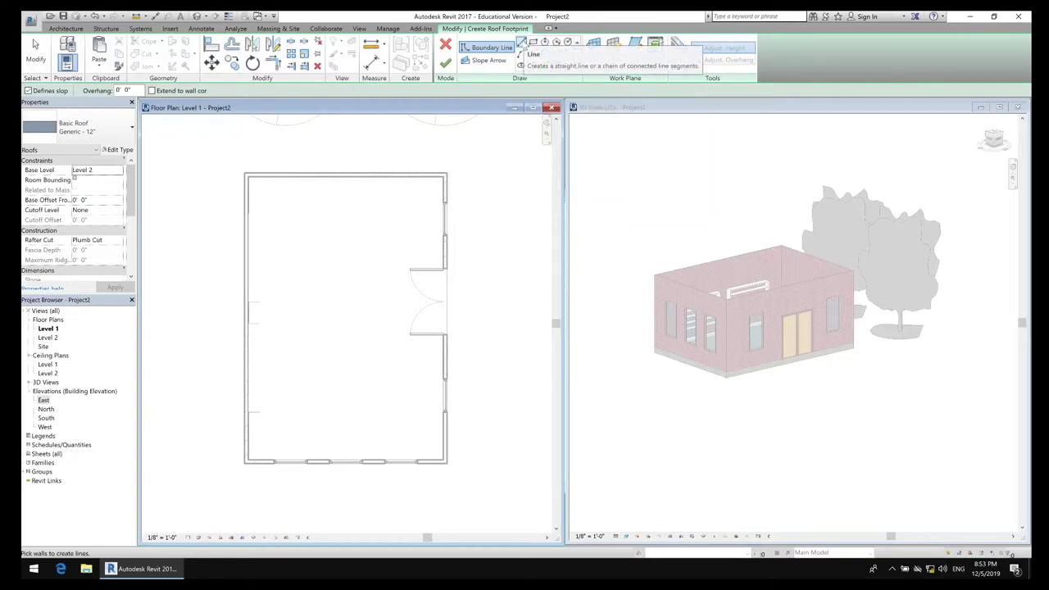
# Step: Sketch a closed 18'-4" by 26'-4" slope-defining roof boundary with lines through the walls' four outer corners
pyautogui.click(522, 42)
pyautogui.click(447, 173)
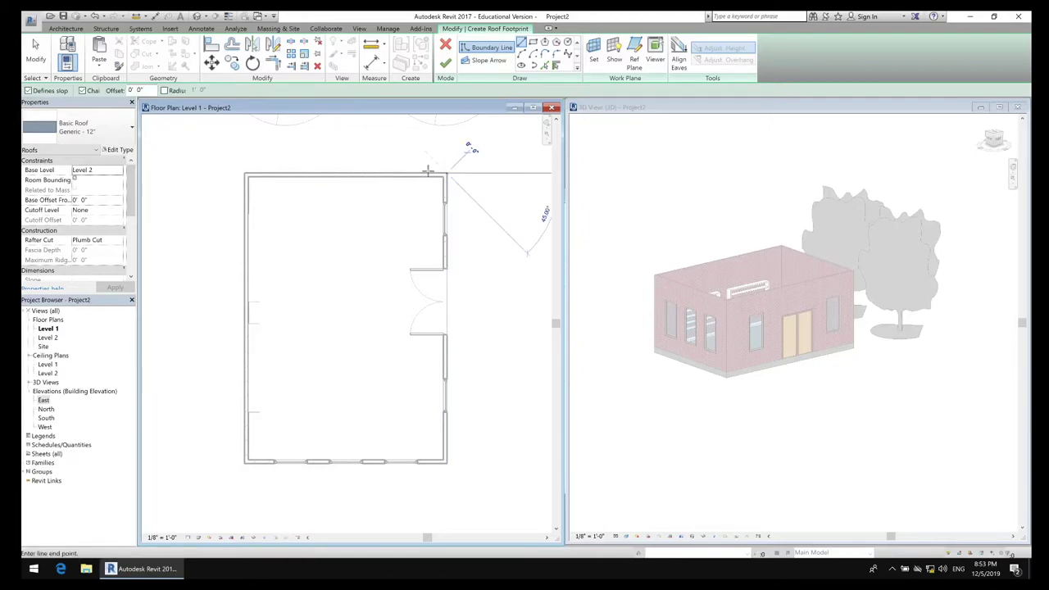
pyautogui.click(245, 173)
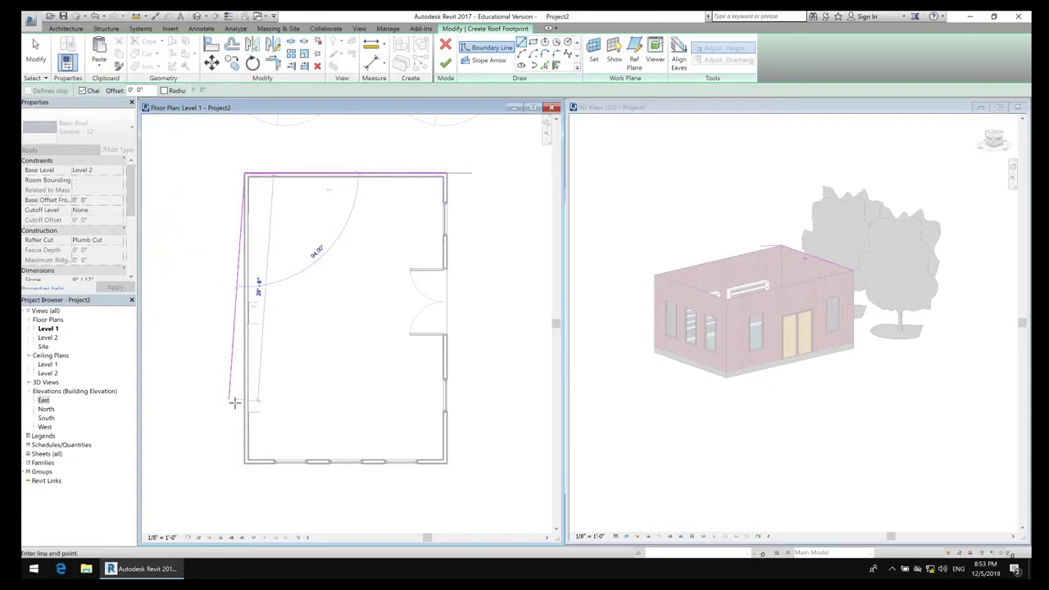
pyautogui.click(244, 464)
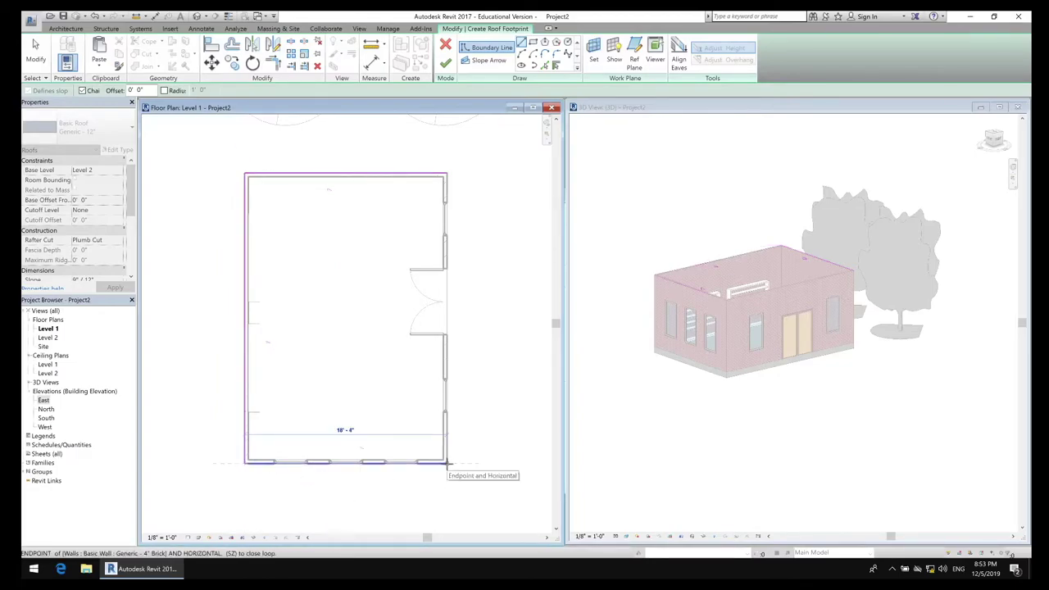
pyautogui.click(446, 464)
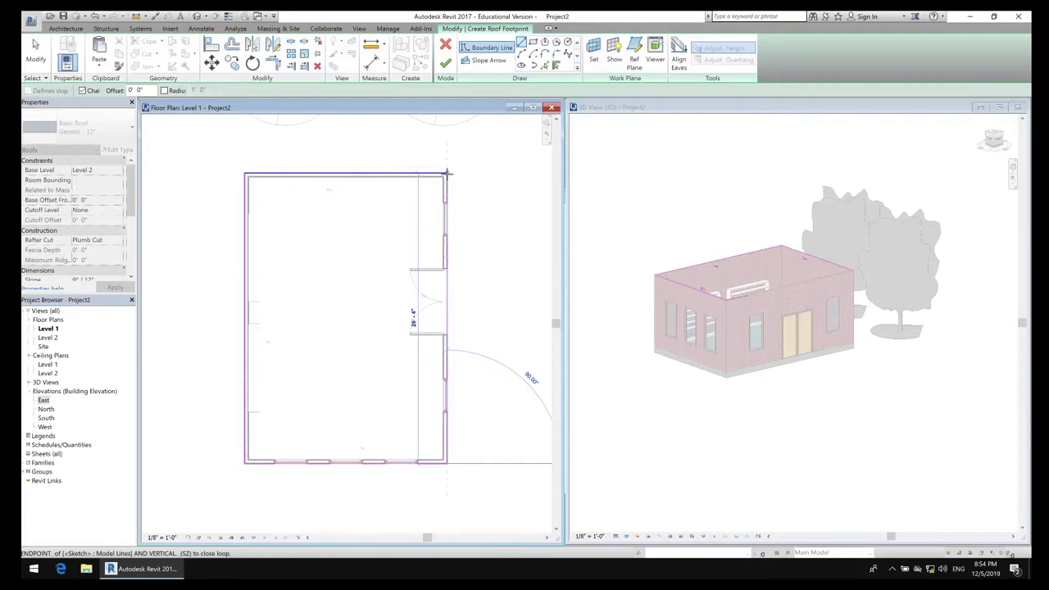
pyautogui.click(447, 172)
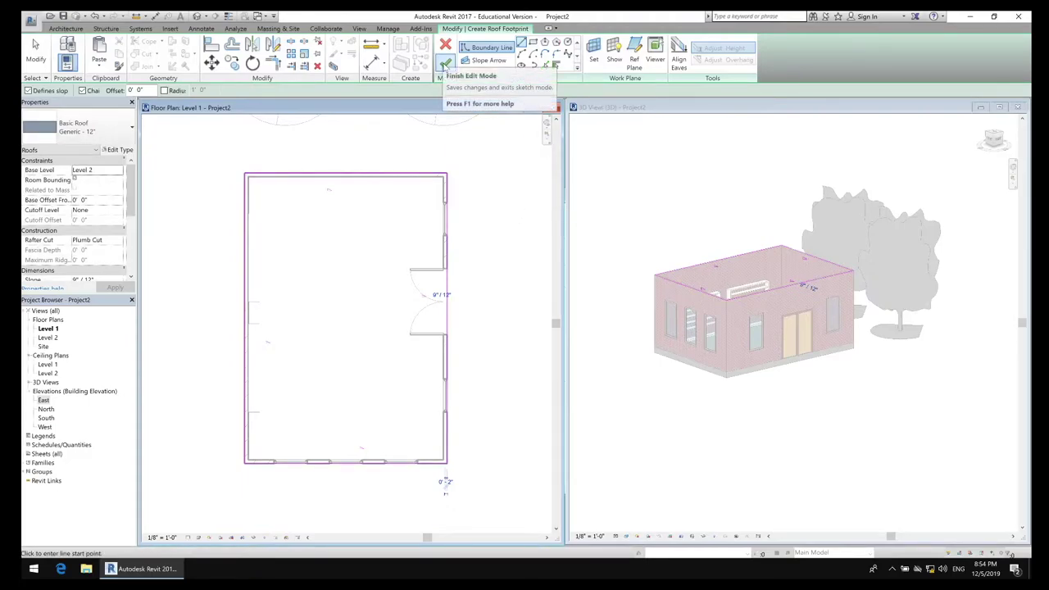
# Step: Finish the Generic - 12" roof footprint and inspect the hip roof over the walls in the 3D view
pyautogui.click(445, 64)
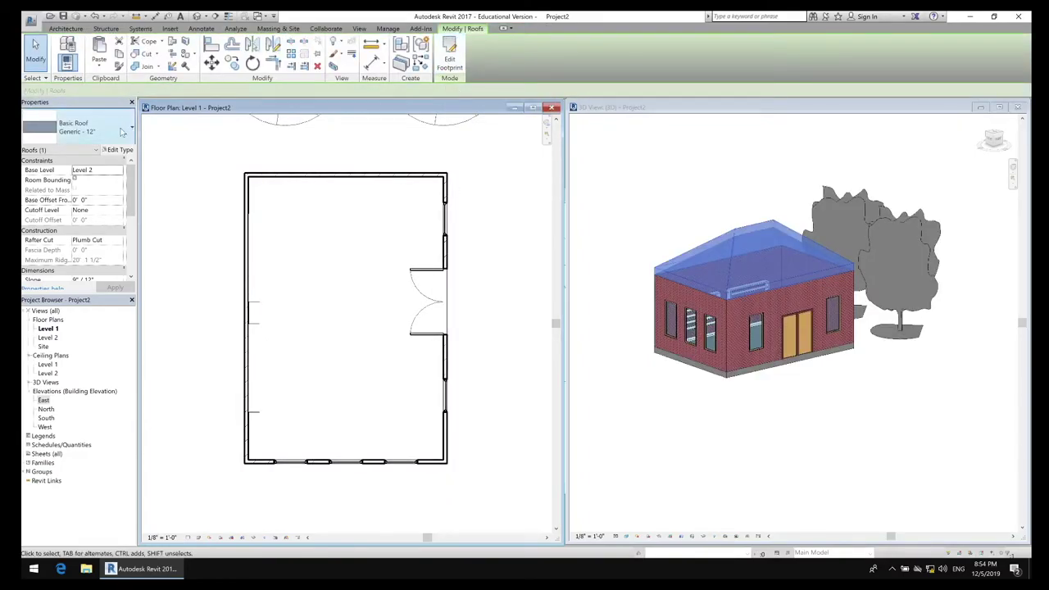
pyautogui.click(686, 403)
pyautogui.click(687, 397)
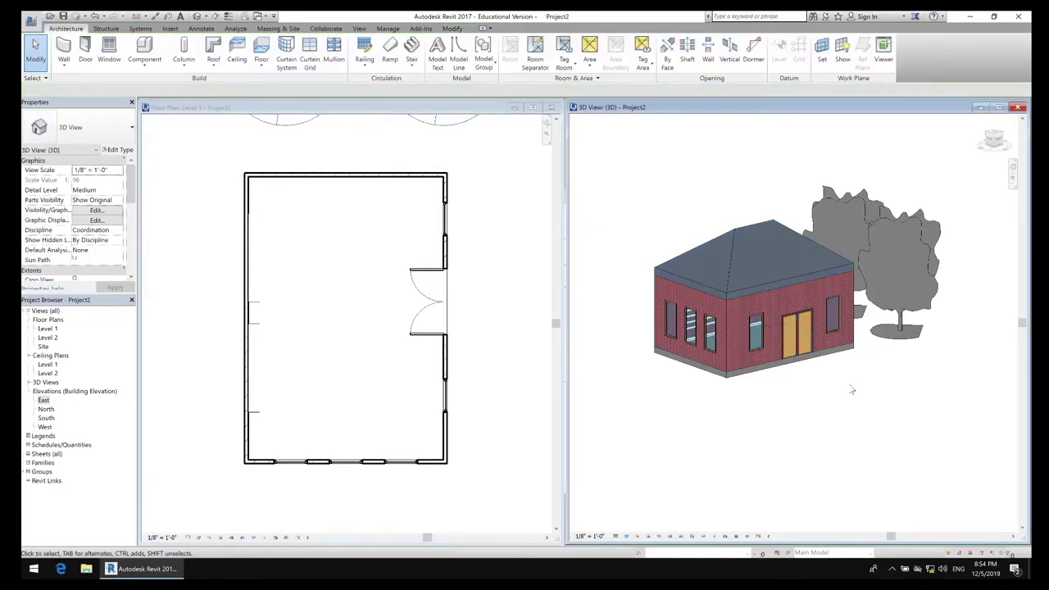
pyautogui.moveTo(850, 392)
pyautogui.keyDown('shift'); pyautogui.mouseDown(button='middle')
pyautogui.moveTo(855, 429)
pyautogui.moveTo(808, 379)
pyautogui.moveTo(883, 421)
pyautogui.moveTo(834, 399)
pyautogui.mouseUp(button='middle'); pyautogui.keyUp('shift')
pyautogui.scroll(5, 766, 336)
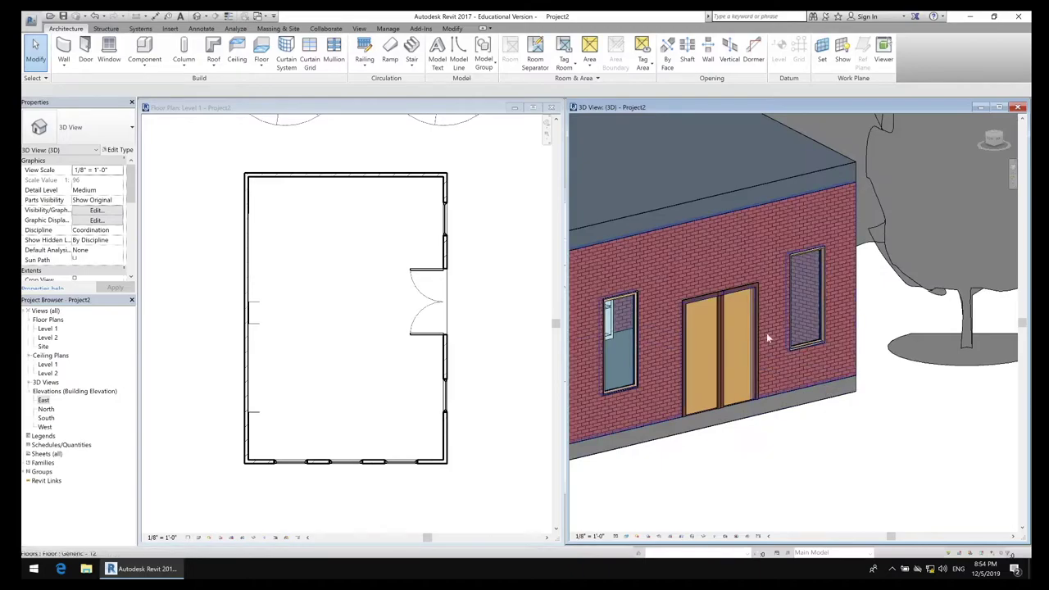
pyautogui.scroll(-4, 765, 341)
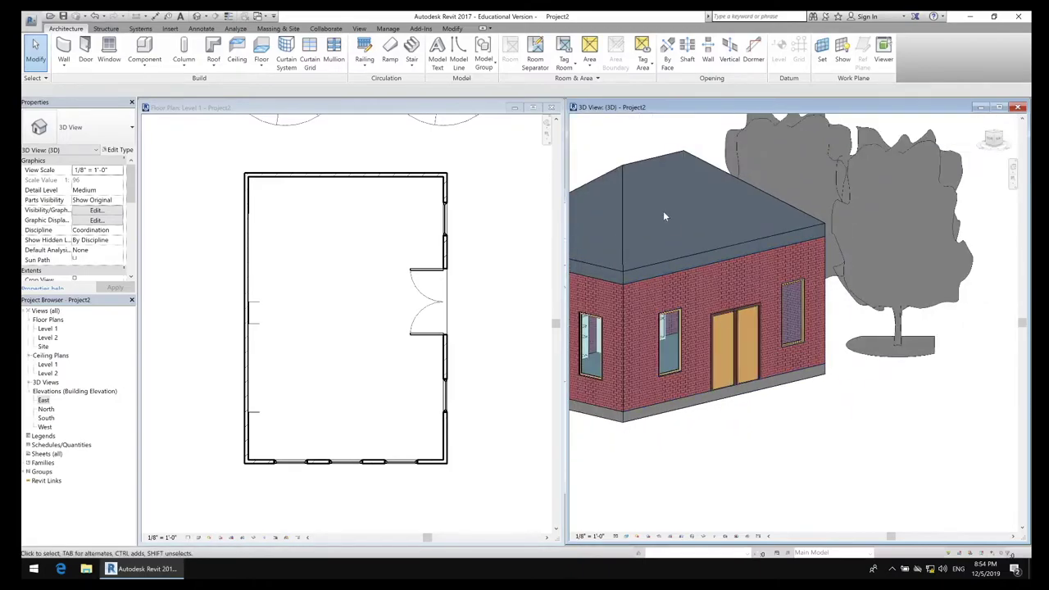
# Step: Lower the hip roof's ridge in the 3D view to a maximum height of about 15'-1 1/2" and deselect the roof
pyautogui.click(680, 257)
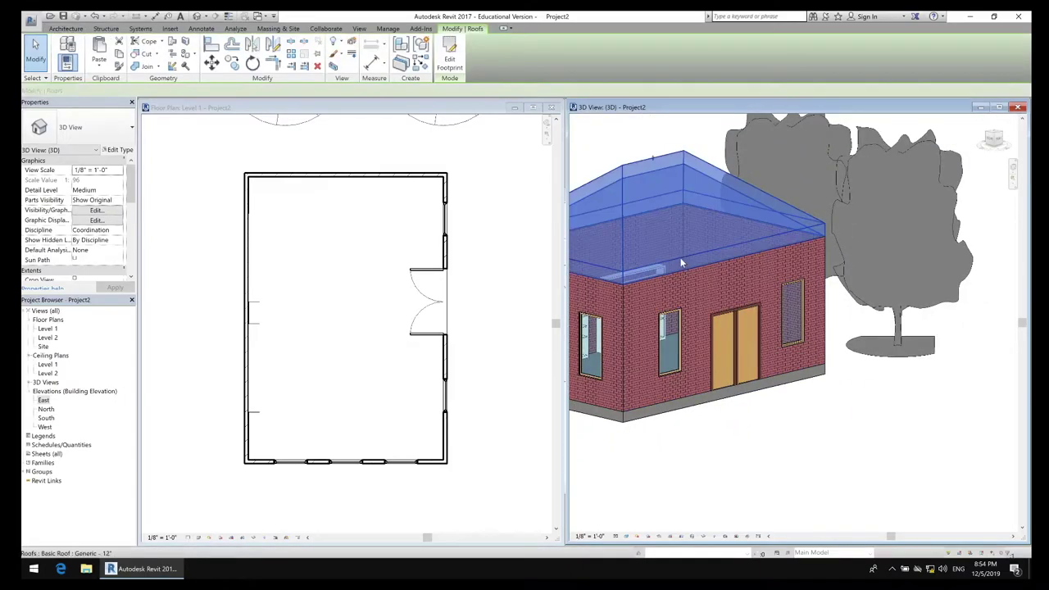
pyautogui.moveTo(654, 160); pyautogui.dragTo(660, 223)
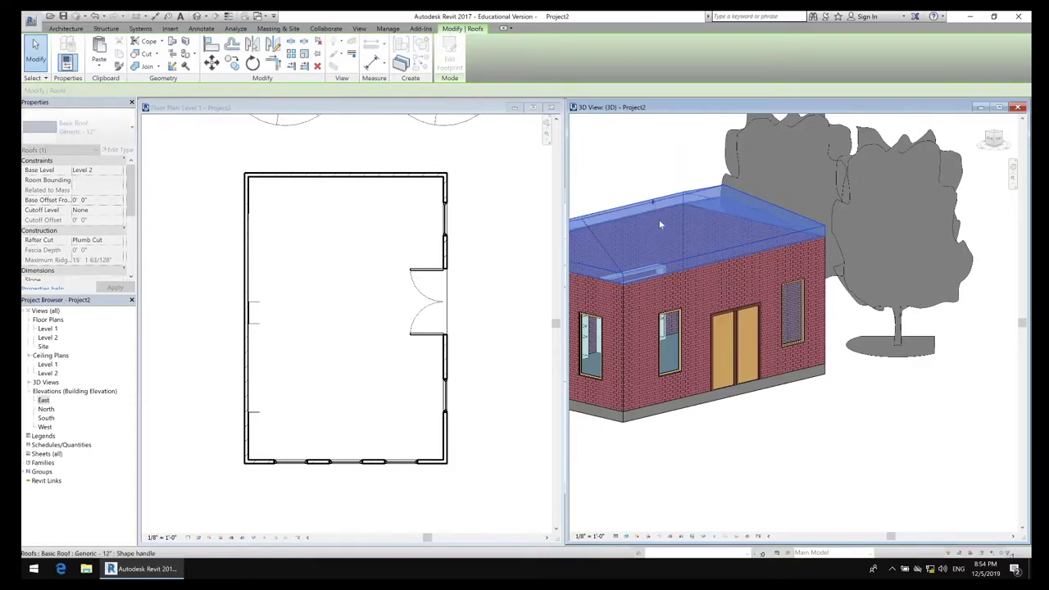
pyautogui.click(782, 421)
pyautogui.rightClick(829, 407)
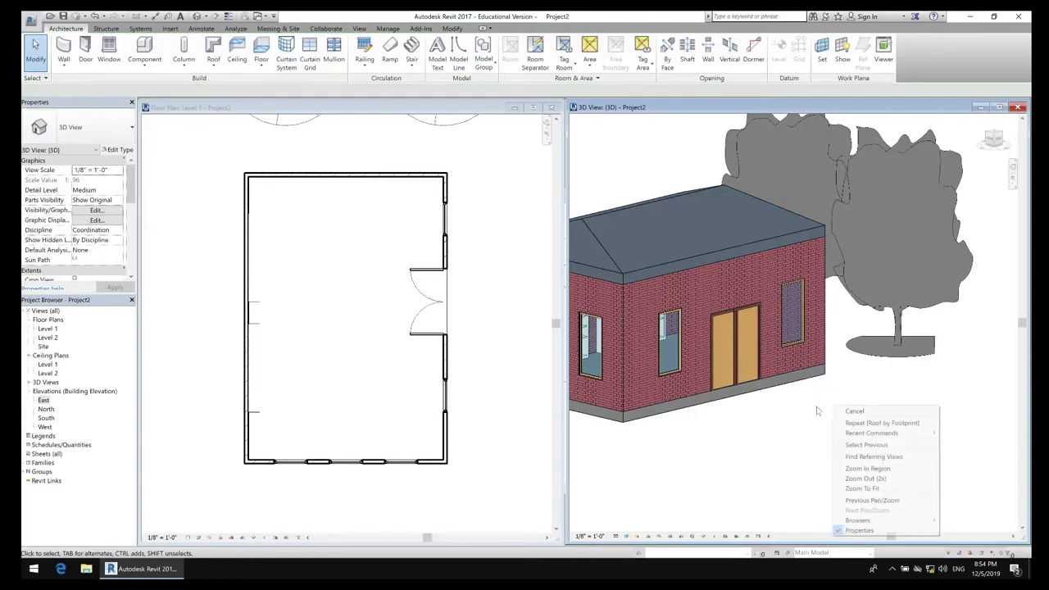
pyautogui.click(764, 418)
pyautogui.moveTo(764, 418)
pyautogui.mouseDown(button='middle')
pyautogui.moveTo(925, 423)
pyautogui.moveTo(881, 422)
pyautogui.moveTo(929, 382)
pyautogui.moveTo(960, 418)
pyautogui.moveTo(709, 405)
pyautogui.moveTo(743, 445)
pyautogui.moveTo(840, 450)
pyautogui.moveTo(948, 429)
pyautogui.moveTo(962, 412)
pyautogui.moveTo(810, 429)
pyautogui.moveTo(833, 445)
pyautogui.moveTo(857, 437)
pyautogui.moveTo(866, 412)
pyautogui.moveTo(850, 431)
pyautogui.mouseUp(button='middle')
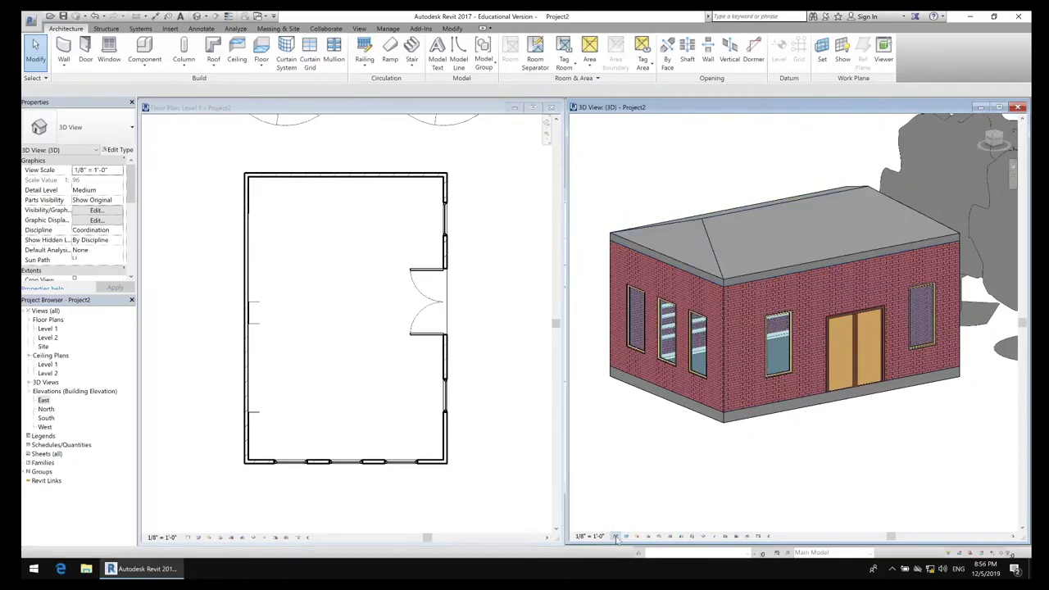
# Step: Display the 3D view in the Realistic visual style and examine the building's roof, brick, windows and trees from several angles
pyautogui.click(615, 536)
pyautogui.click(626, 536)
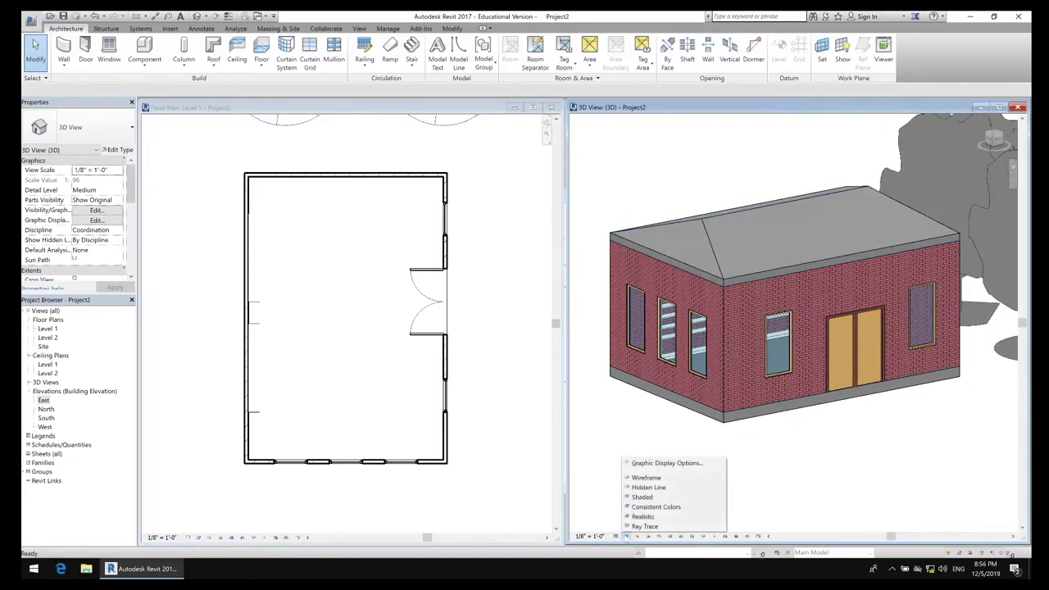
pyautogui.click(644, 519)
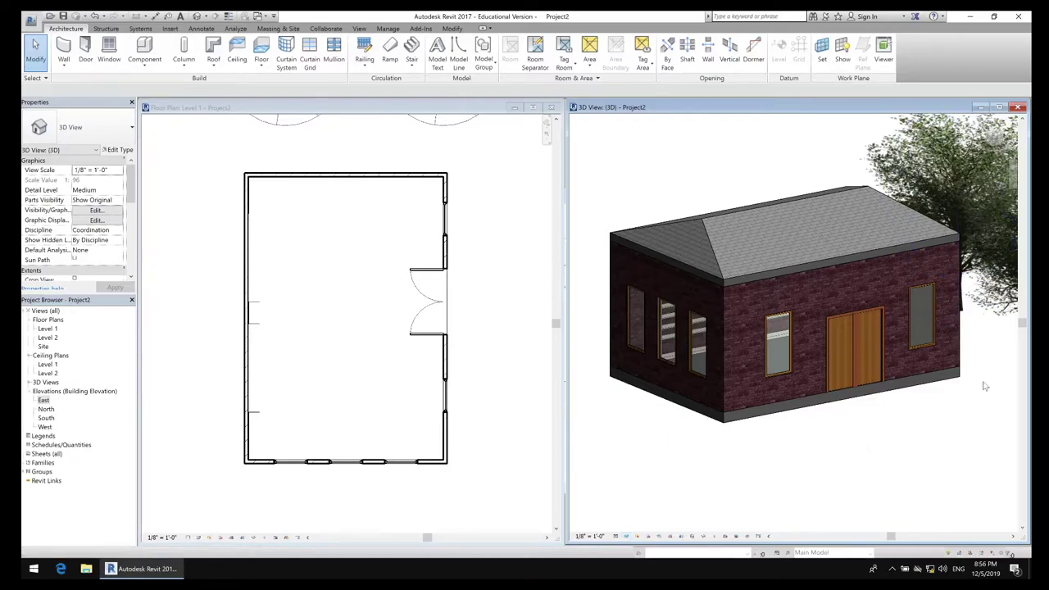
pyautogui.moveTo(967, 410); pyautogui.dragTo(942, 391, button='middle')
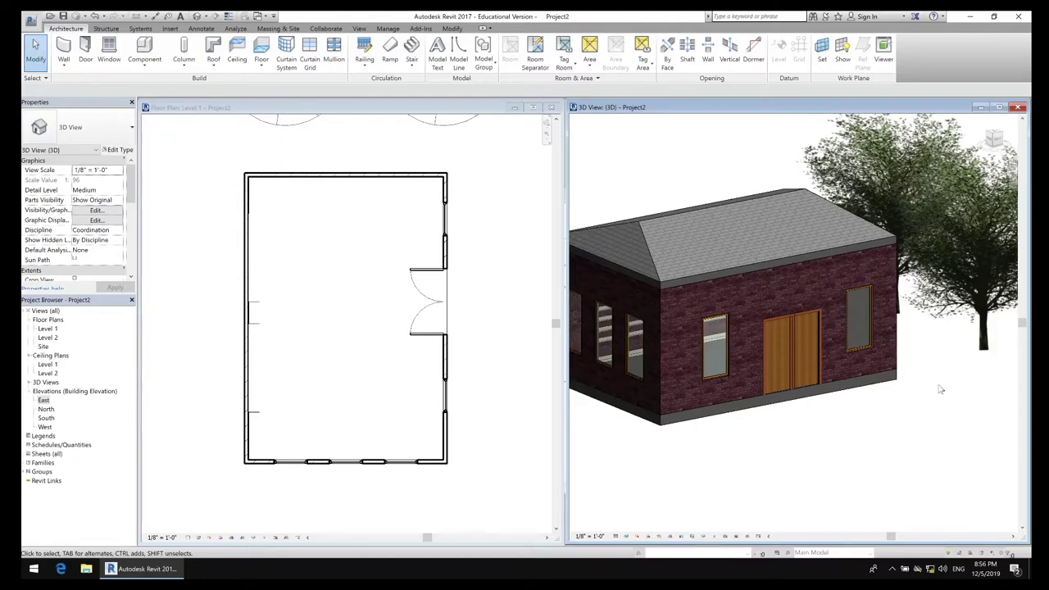
pyautogui.keyDown('shift'); pyautogui.moveTo(944, 403); pyautogui.dragTo(937, 424, button='middle'); pyautogui.keyUp('shift')
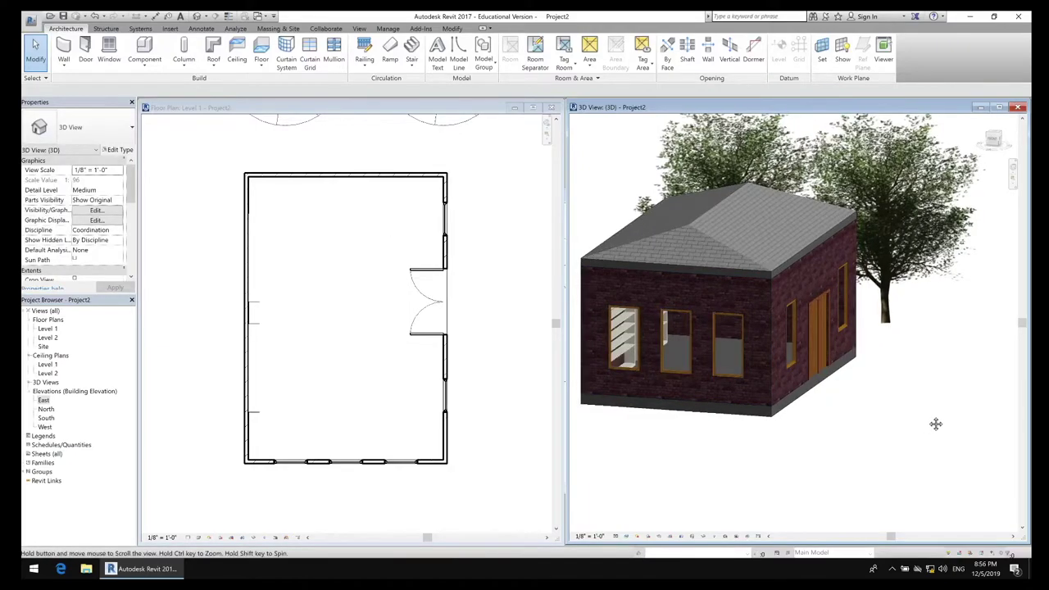
pyautogui.keyDown('shift'); pyautogui.moveTo(882, 399); pyautogui.dragTo(958, 385, button='middle'); pyautogui.keyUp('shift')
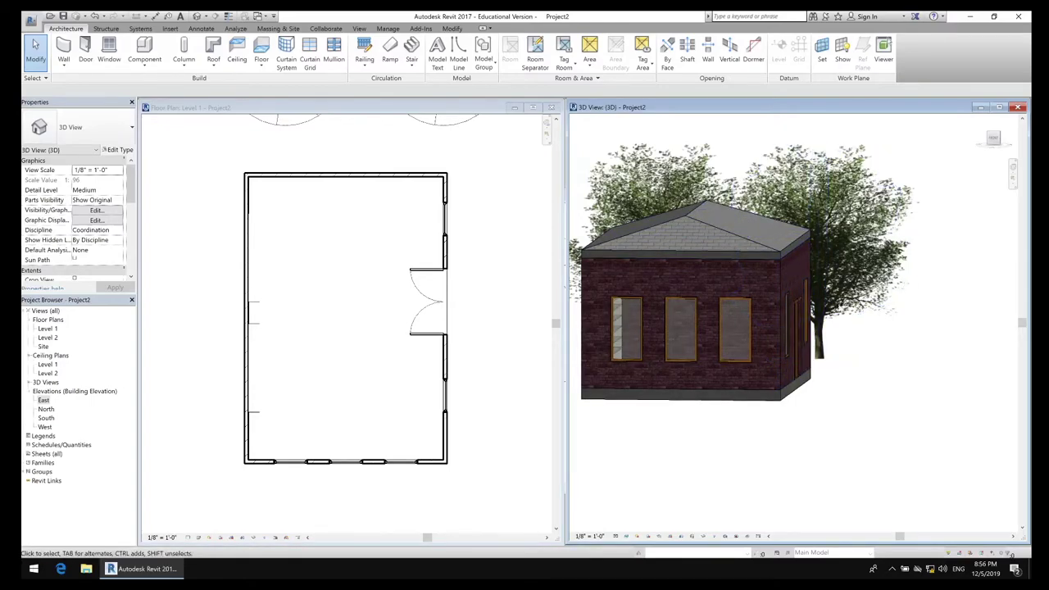
pyautogui.keyDown('shift'); pyautogui.moveTo(893, 370); pyautogui.dragTo(840, 415, button='middle'); pyautogui.keyUp('shift')
pyautogui.scroll(-3, 825, 421)
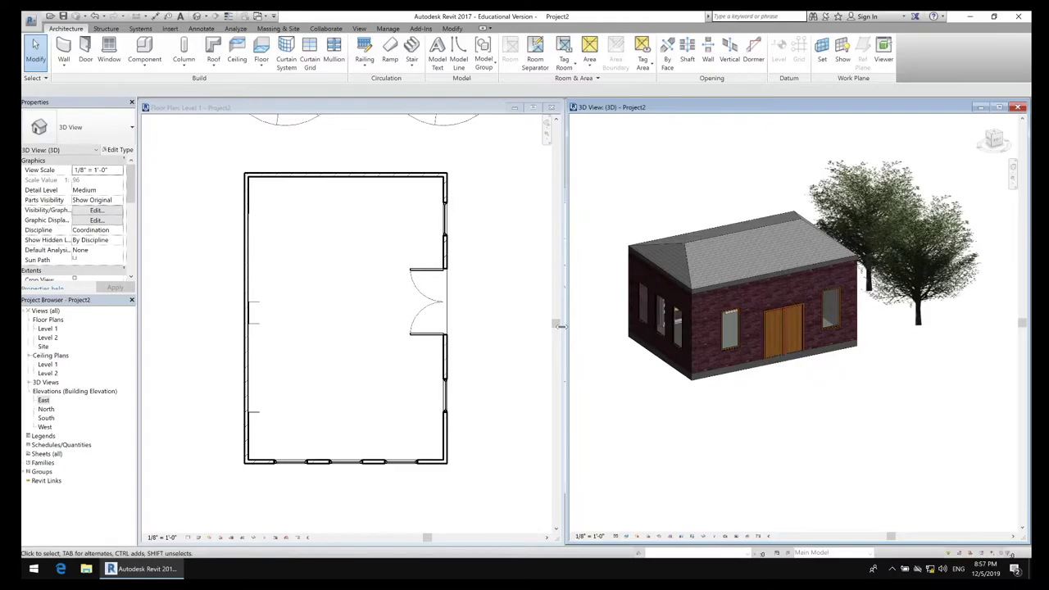
# Step: Set the 3D view's visual style to Consistent Colors and return to the Level 1 floor plan
pyautogui.scroll(-2, 492, 309)
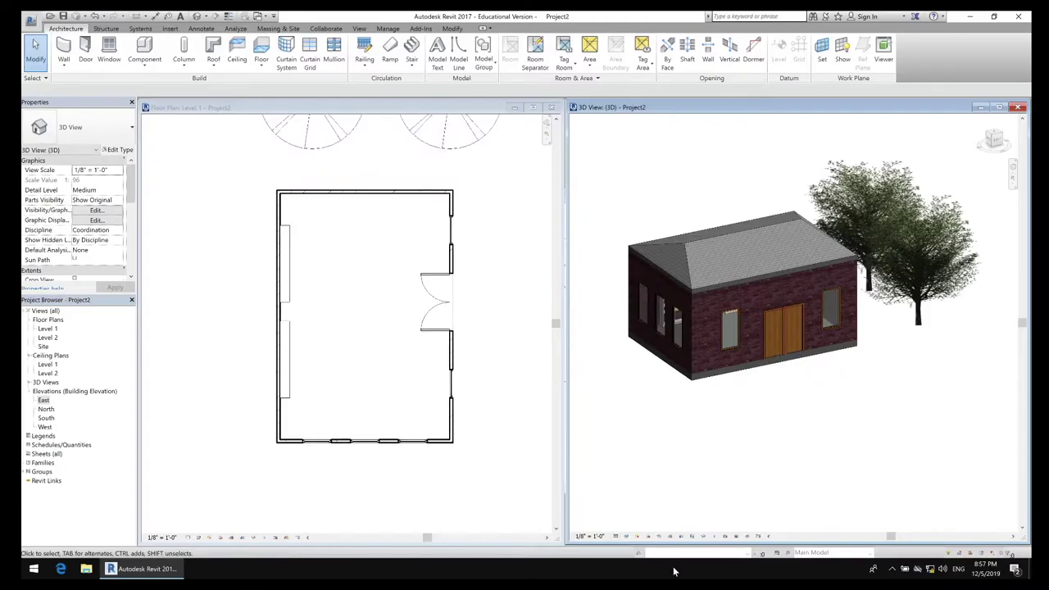
pyautogui.click(626, 536)
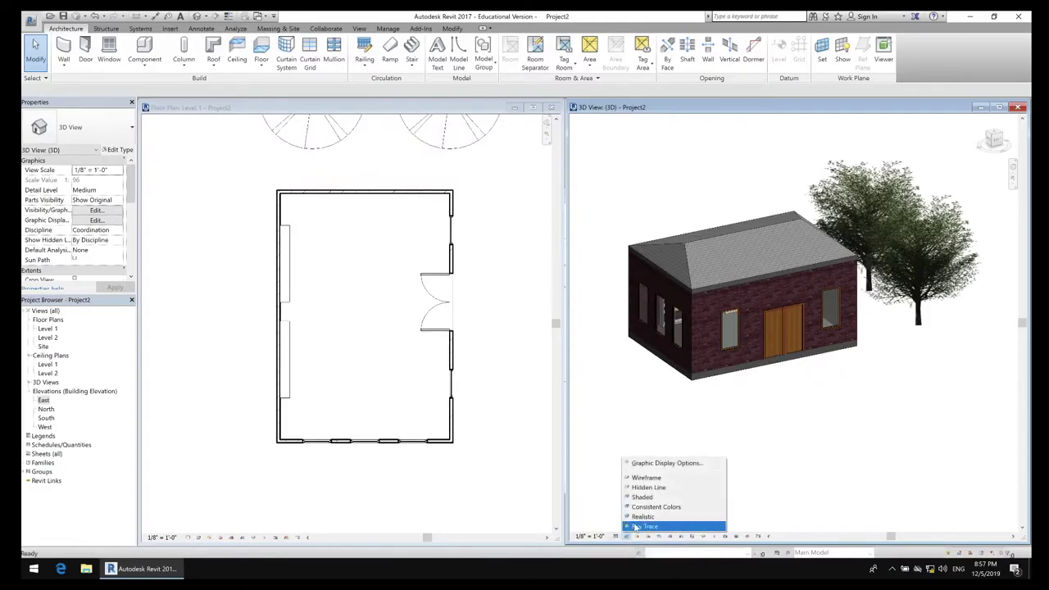
pyautogui.click(648, 507)
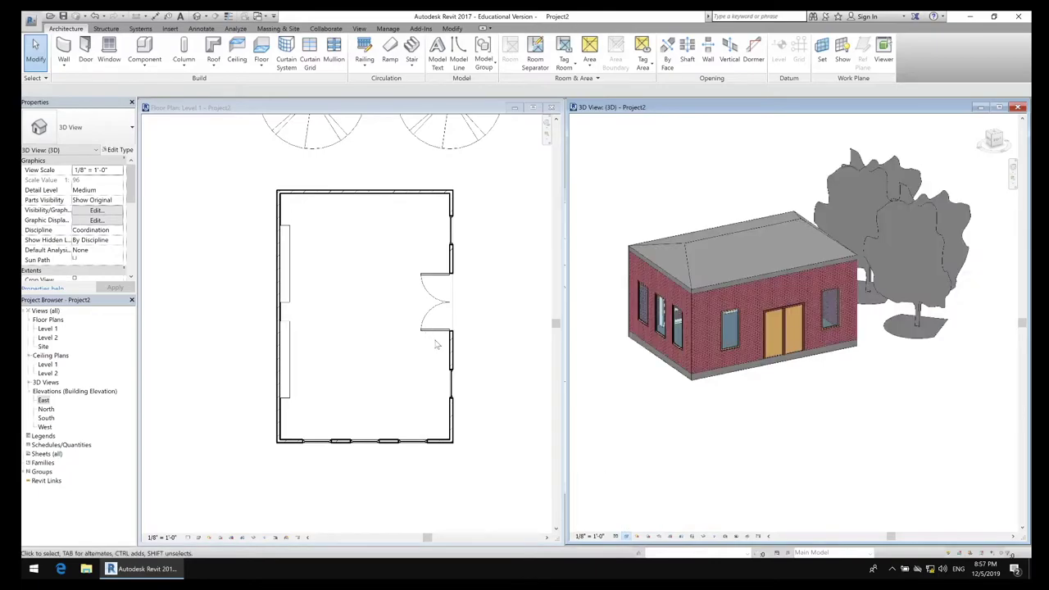
pyautogui.moveTo(471, 335); pyautogui.dragTo(372, 327, button='middle')
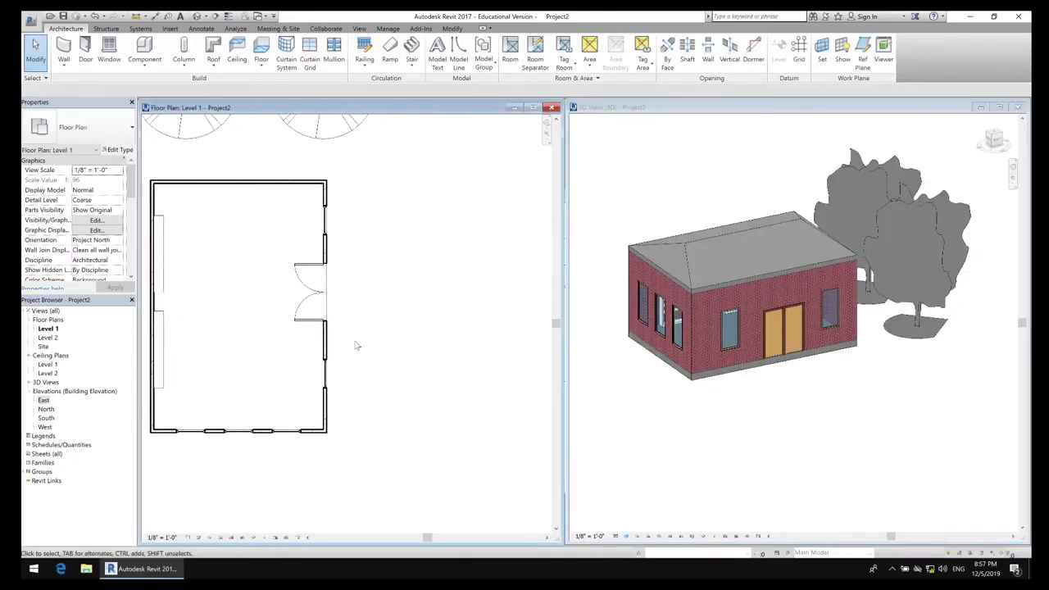
pyautogui.scroll(-4, 446, 295)
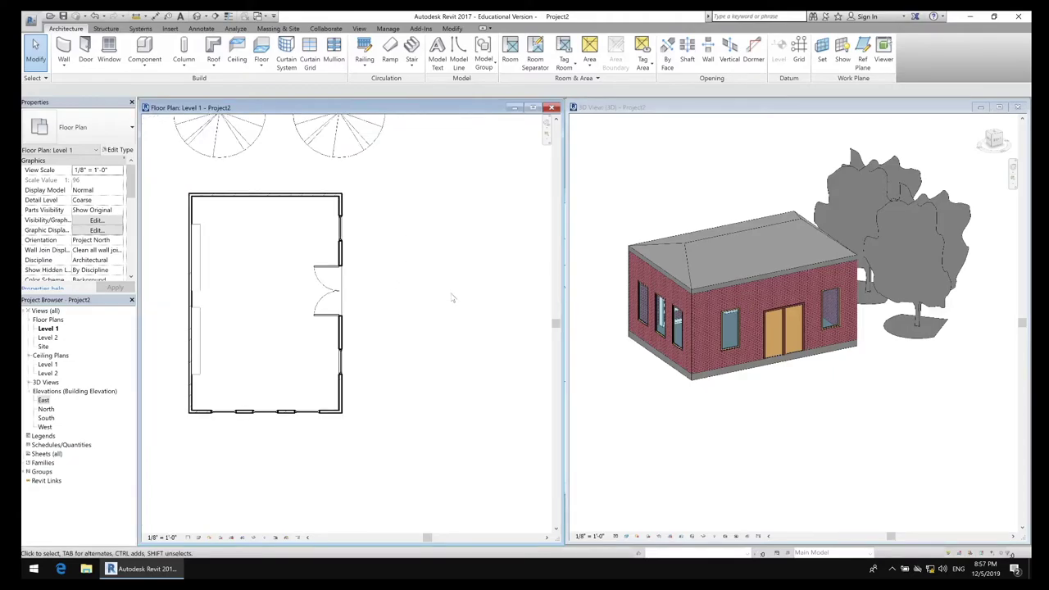
pyautogui.scroll(-2, 449, 301)
pyautogui.moveTo(464, 317); pyautogui.dragTo(432, 327, button='middle')
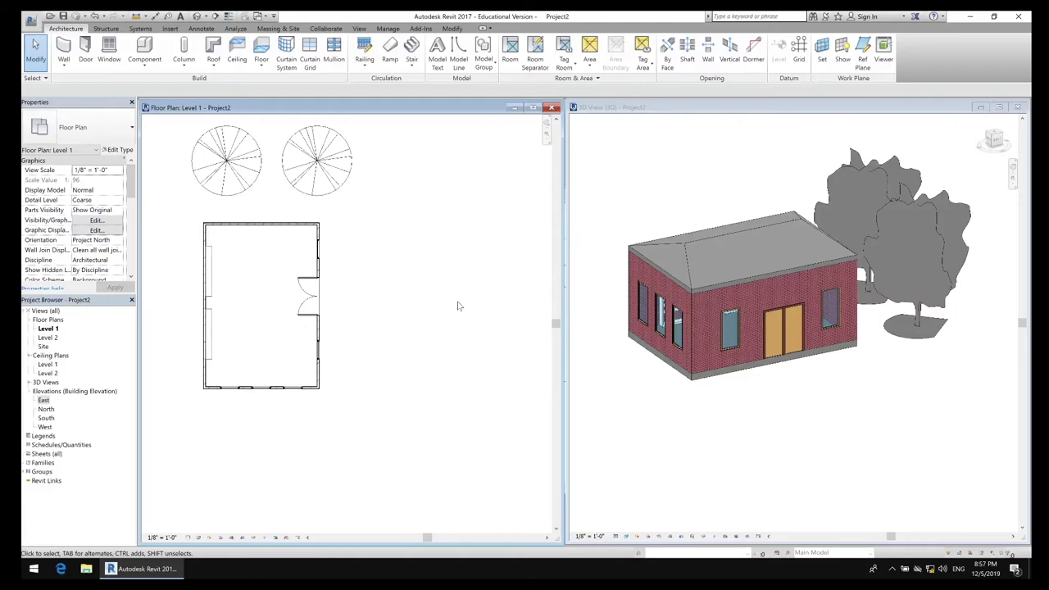
# Step: Switch to the Mac desktop, minimize the OBS window, open a new Safari window and go to revitcity.com
pyautogui.press('super+Tab')
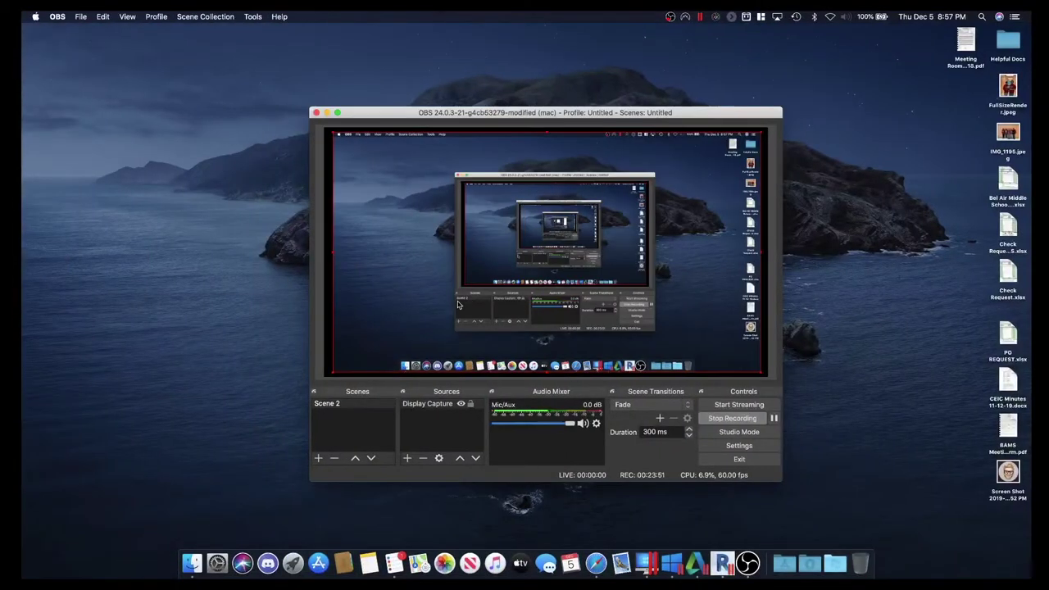
pyautogui.click(326, 113)
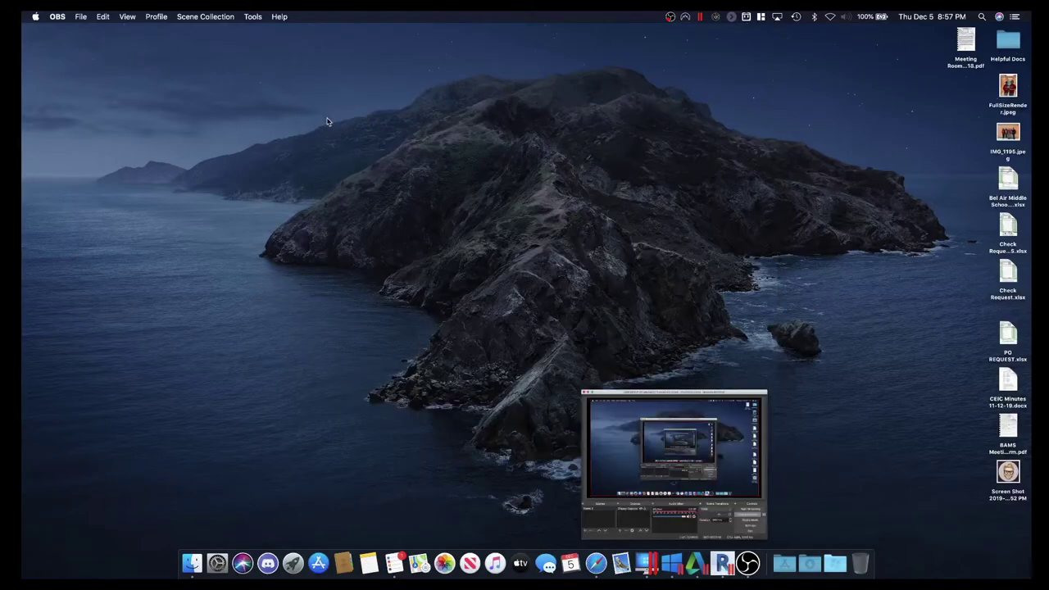
pyautogui.rightClick(596, 564)
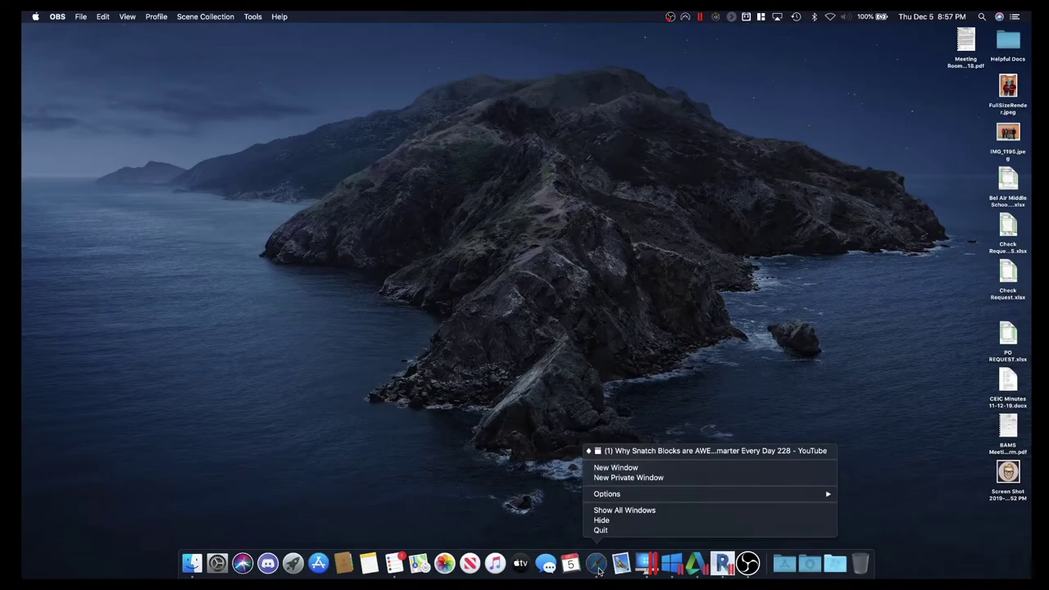
pyautogui.click(615, 479)
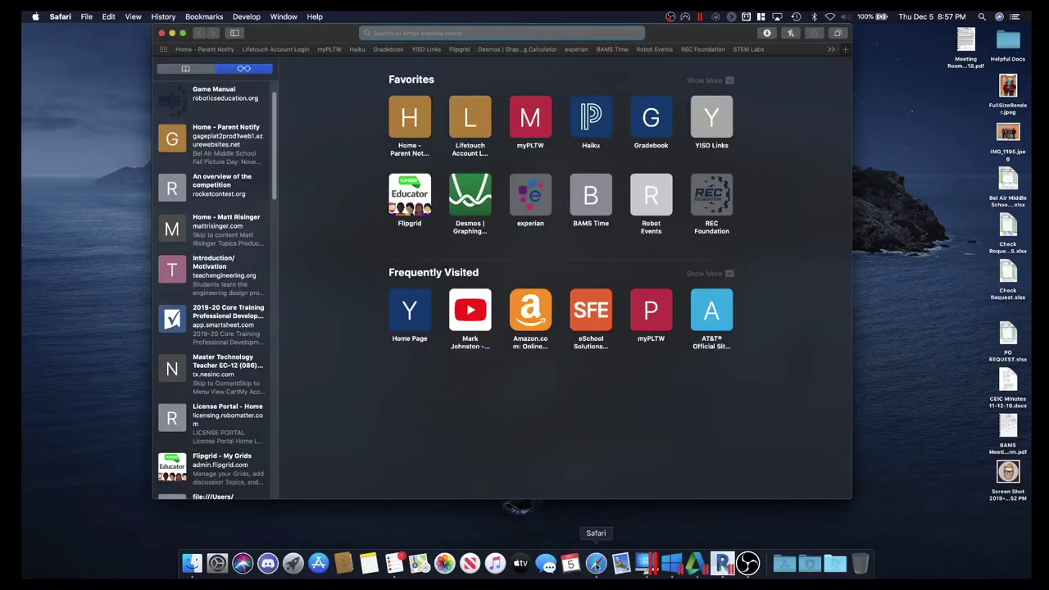
pyautogui.rightClick(595, 566)
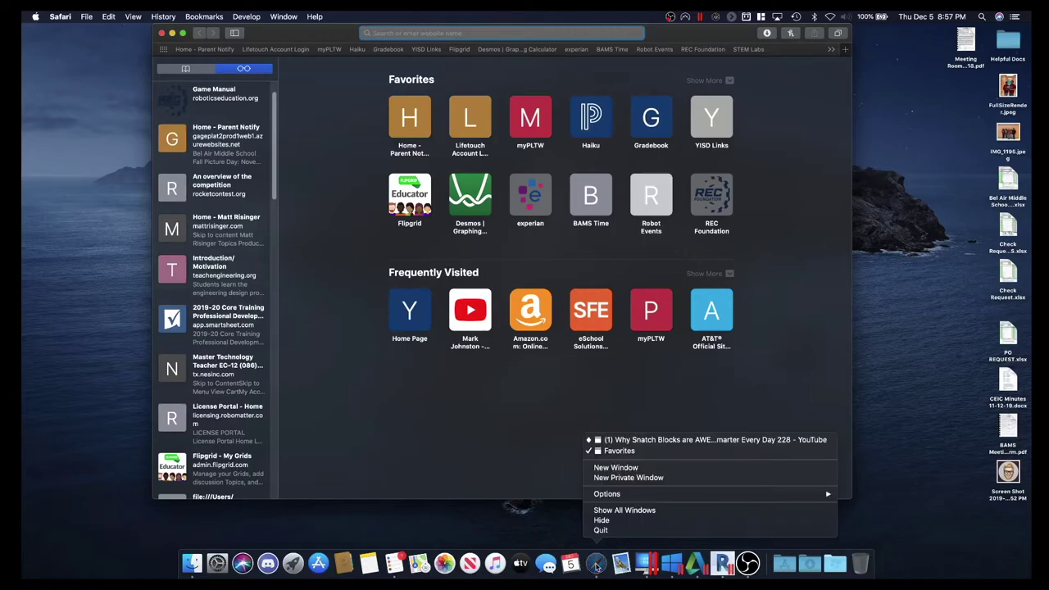
pyautogui.click(449, 397)
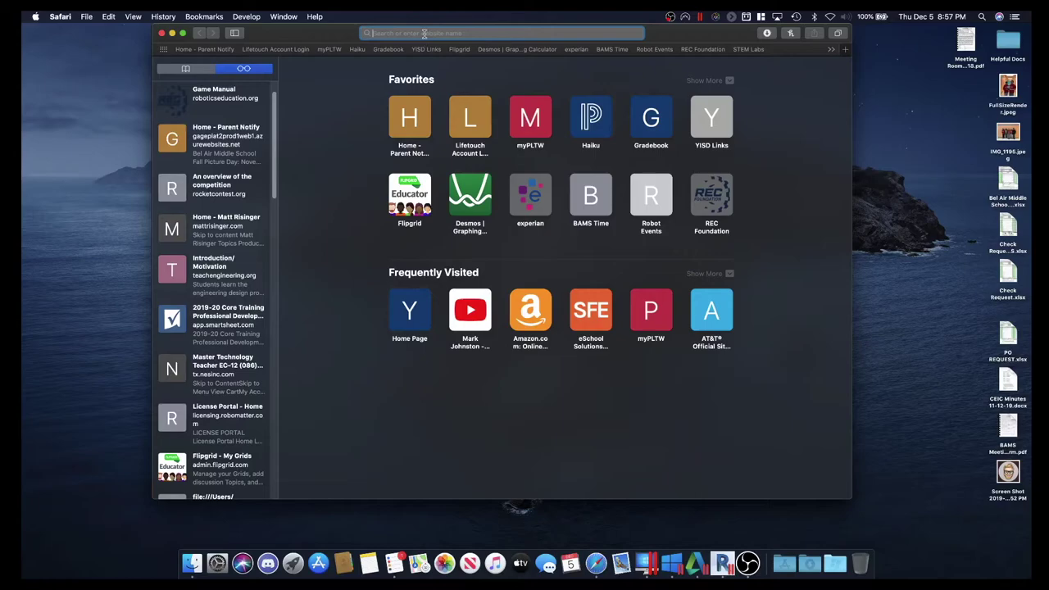
pyautogui.write('revitcity.com')
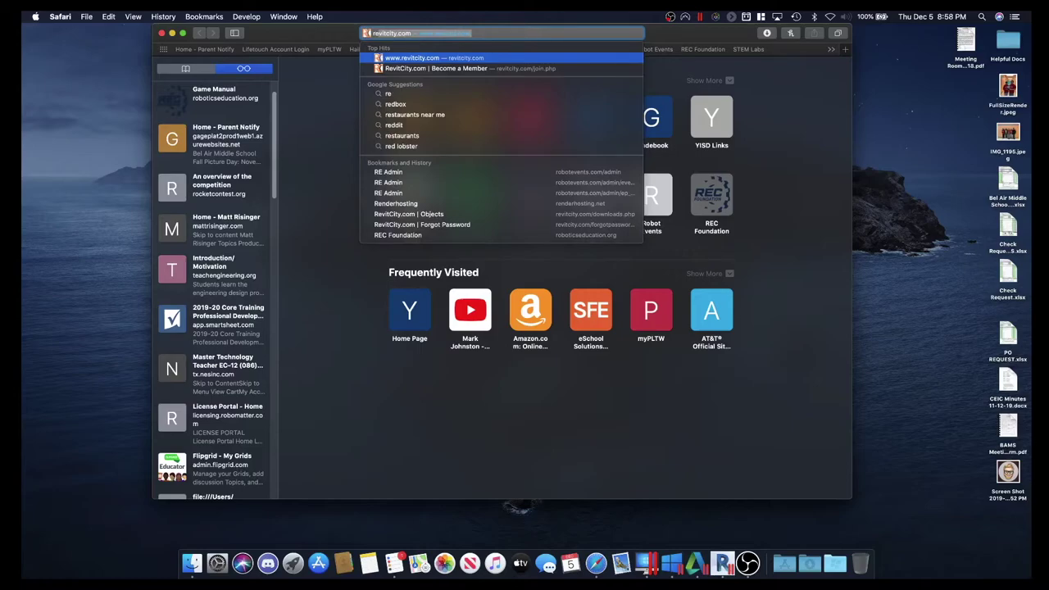
pyautogui.press('Return')
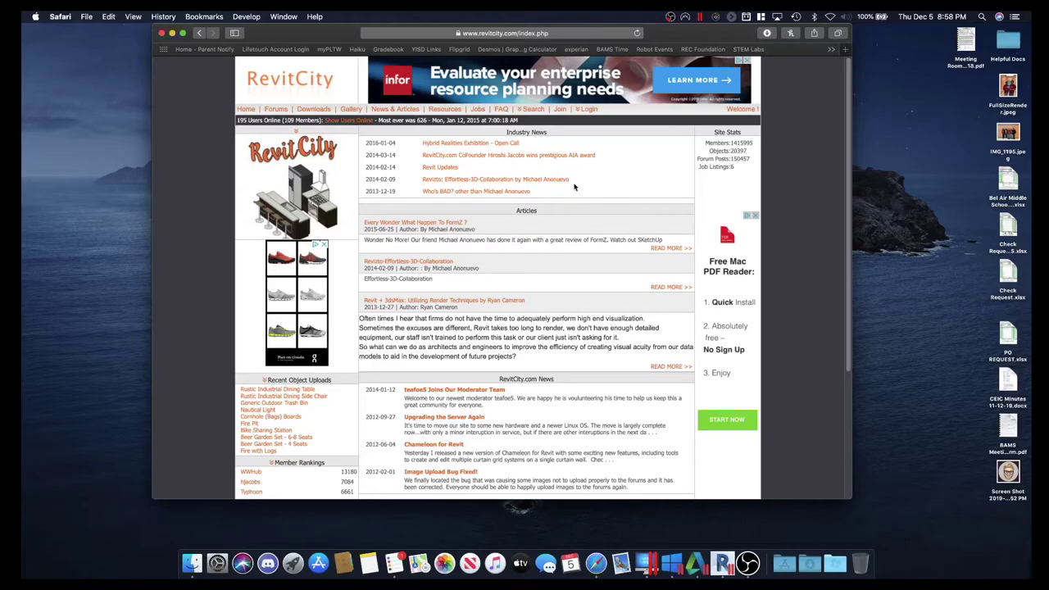
# Step: Log in to RevitCity by filling the user name and password from the saved account
pyautogui.click(589, 109)
pyautogui.click(650, 138)
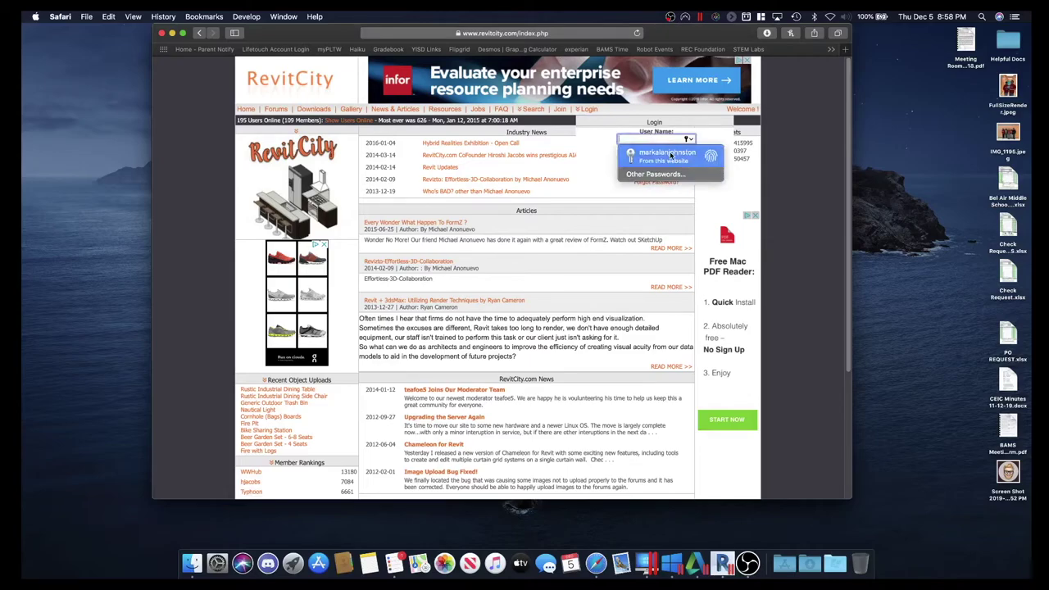
pyautogui.click(668, 155)
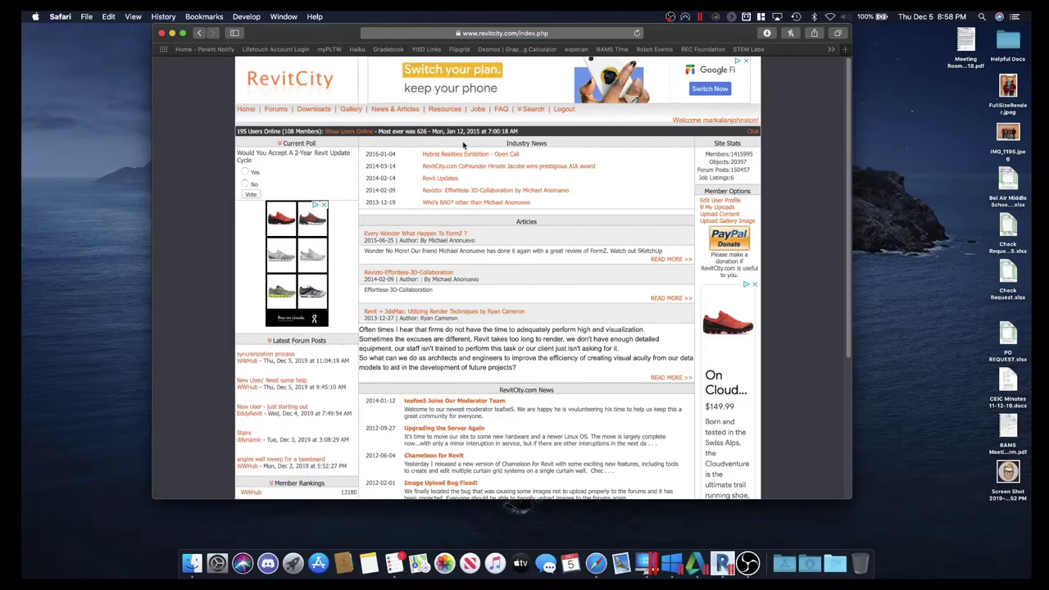
# Step: Search the RevitCity downloads for "swimming pool" and look through the first pool families in the results
pyautogui.moveTo(535, 109)
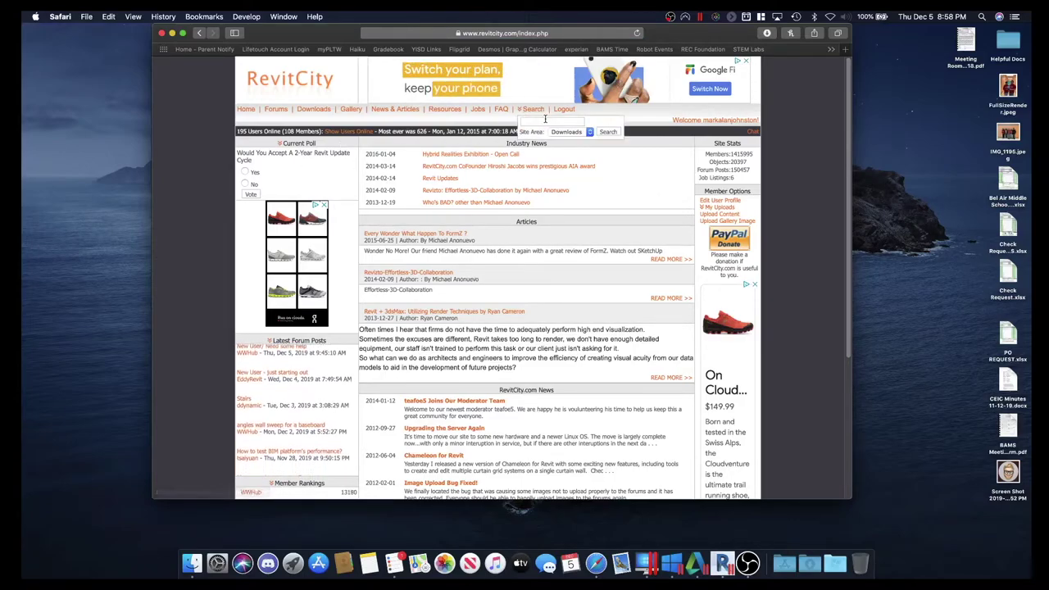
pyautogui.click(546, 121)
pyautogui.write('swimming pool')
pyautogui.press('Return')
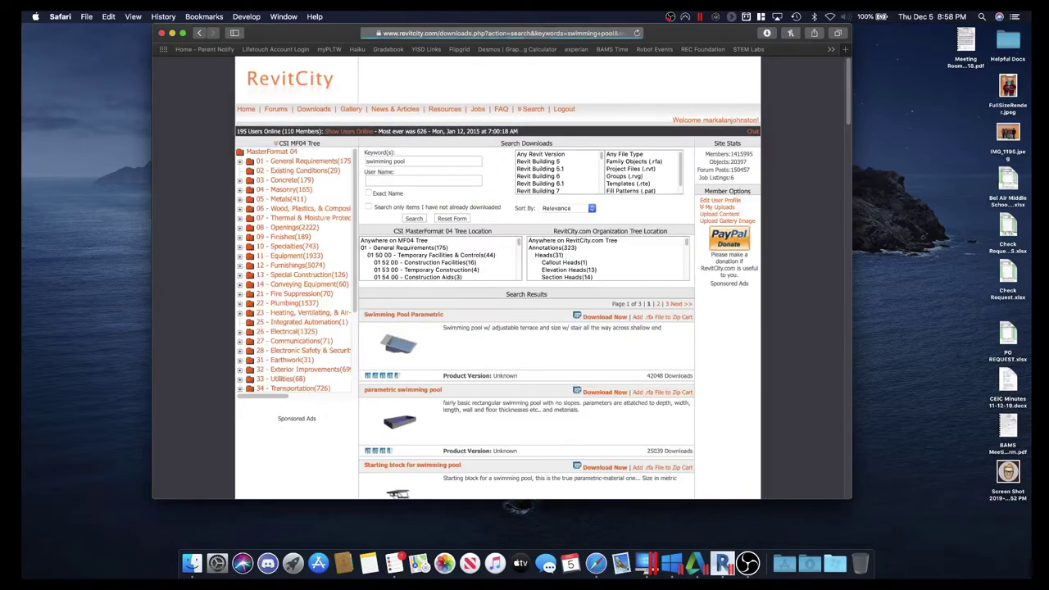
pyautogui.scroll(-3, 482, 308)
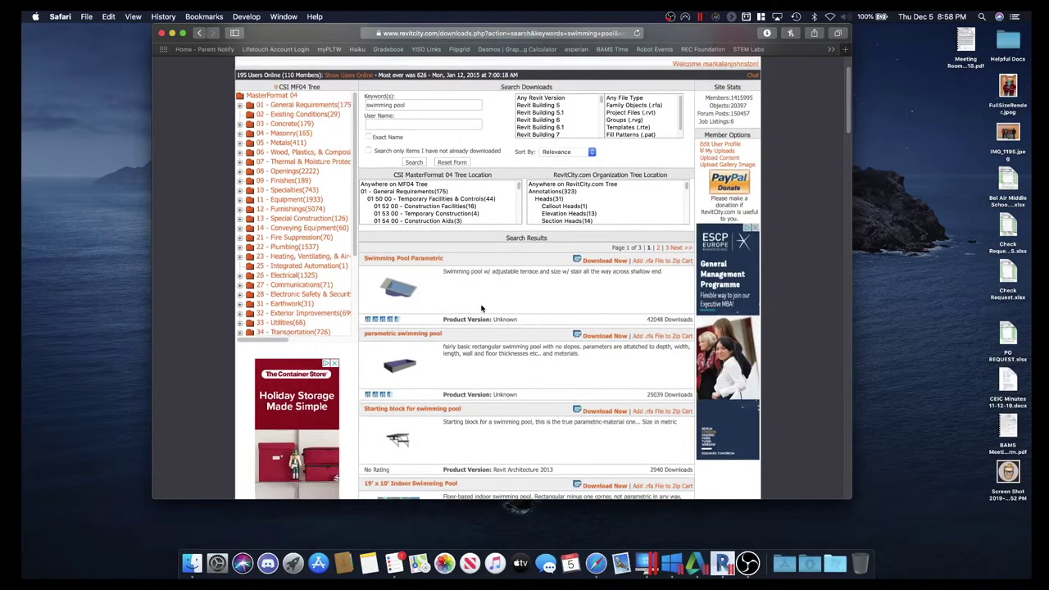
pyautogui.scroll(-3, 481, 308)
pyautogui.scroll(-2, 482, 305)
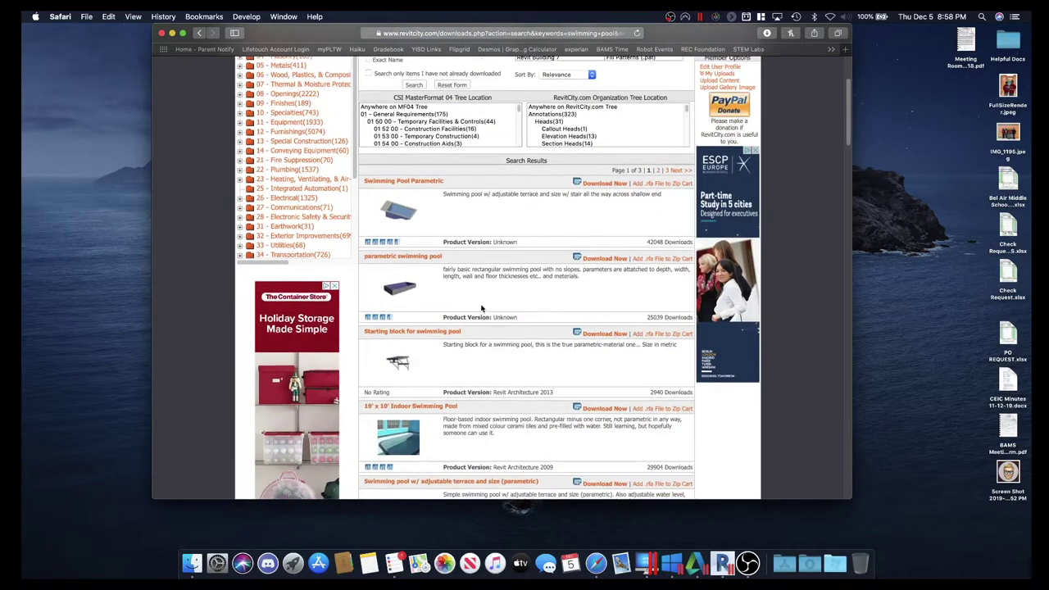
pyautogui.scroll(-2, 517, 314)
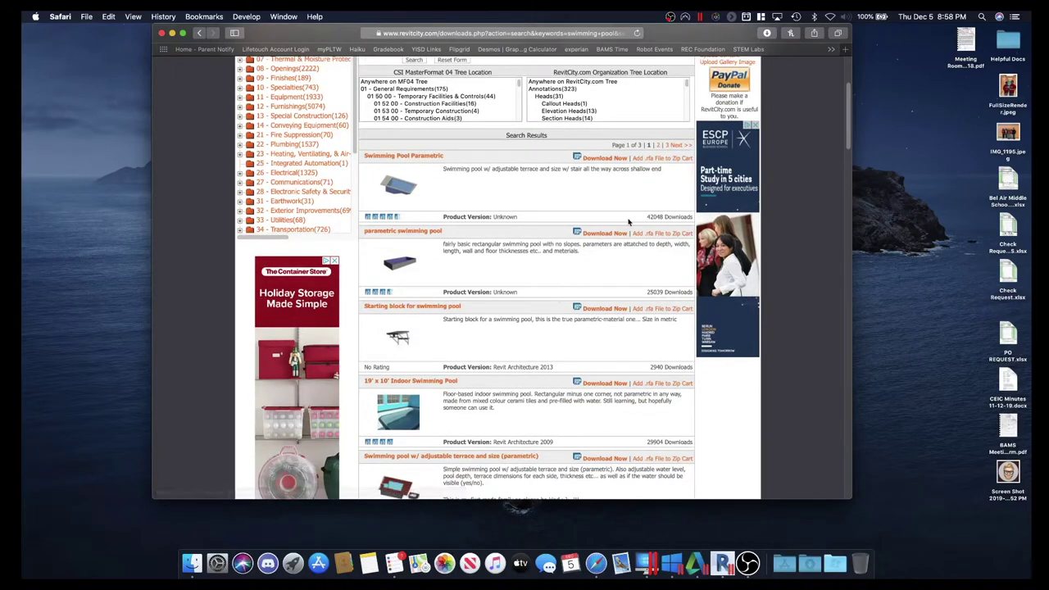
pyautogui.scroll(-5, 606, 233)
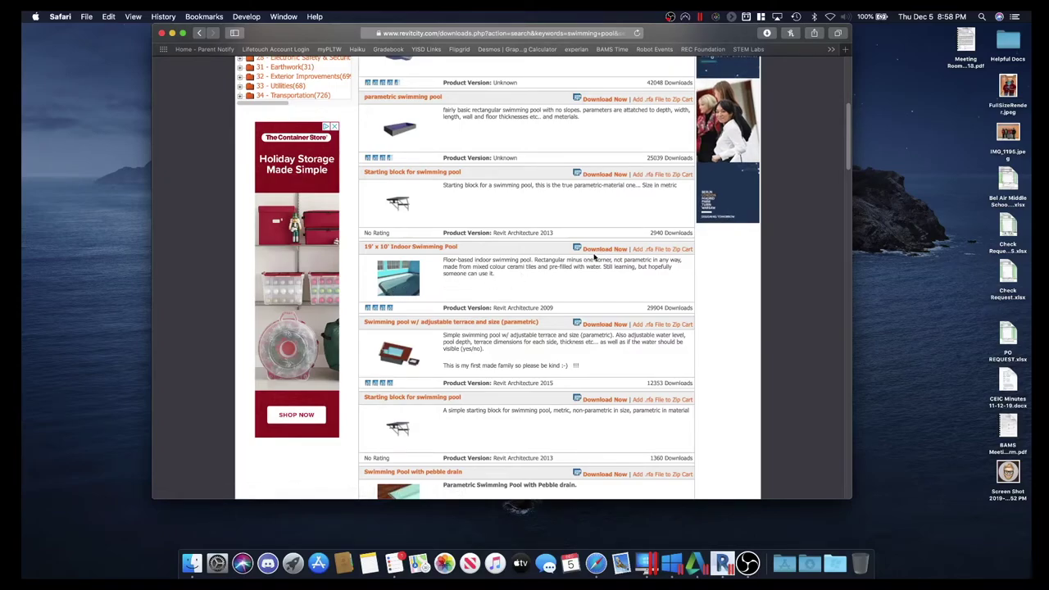
# Step: Return to Revit and load Swimming_pool_-_Adjustable_in_length_and_width_18109 from the Downloads folder as the component to place
pyautogui.click(723, 563)
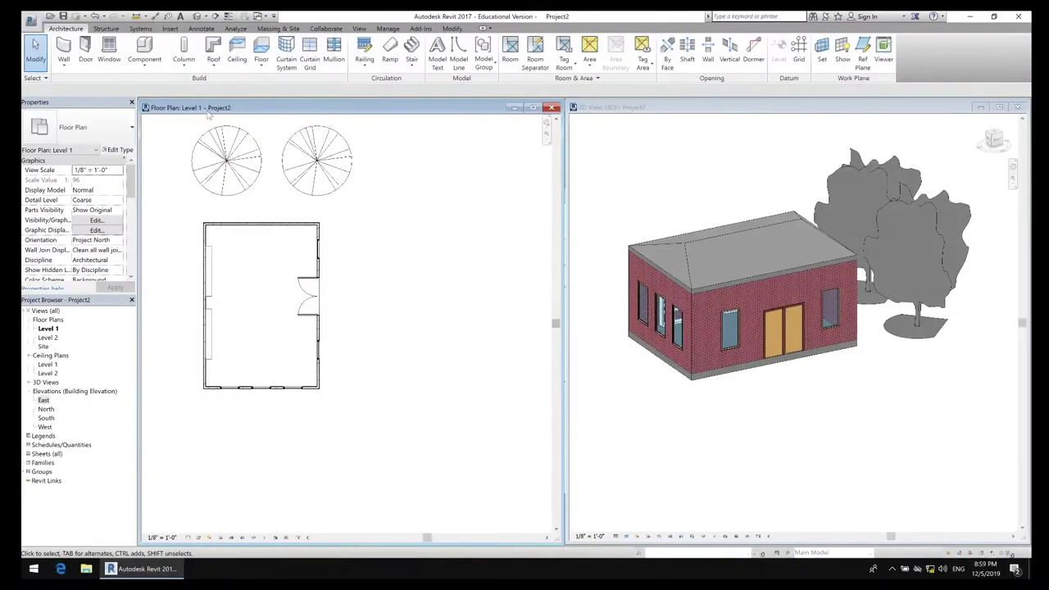
pyautogui.click(144, 51)
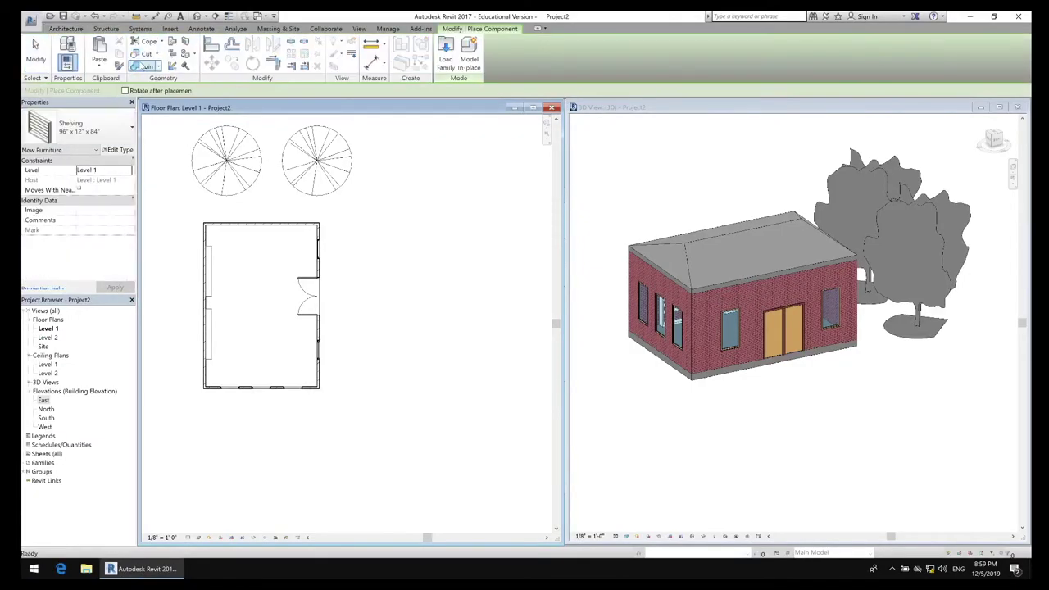
pyautogui.click(125, 151)
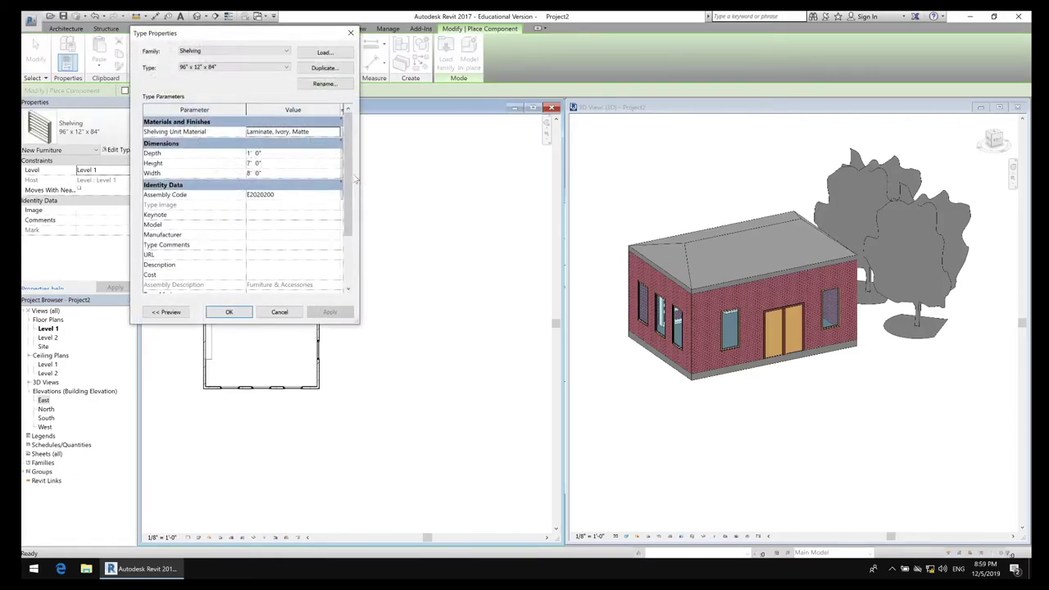
pyautogui.click(332, 54)
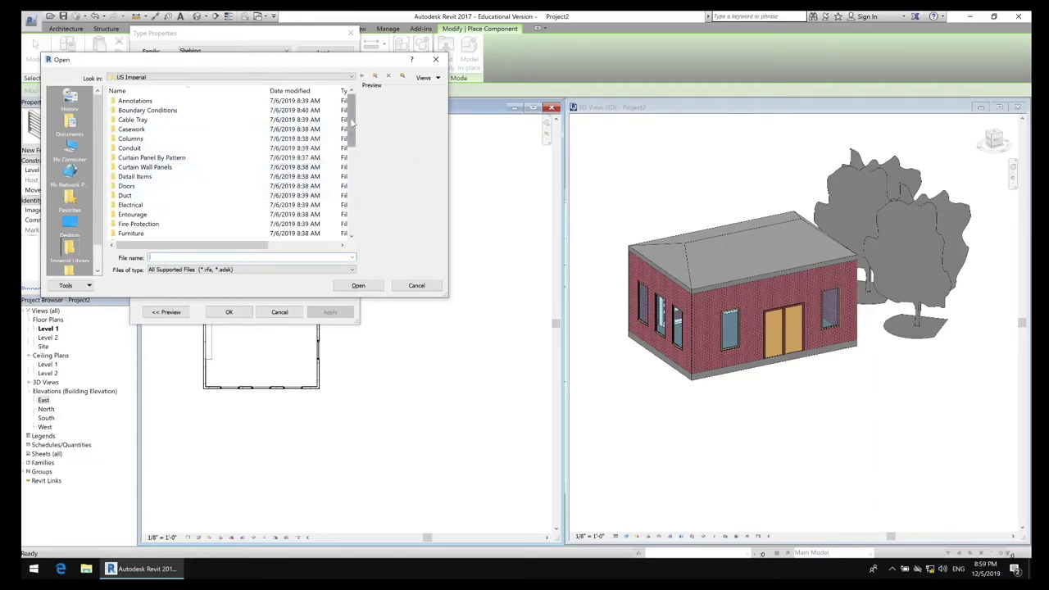
pyautogui.click(74, 150)
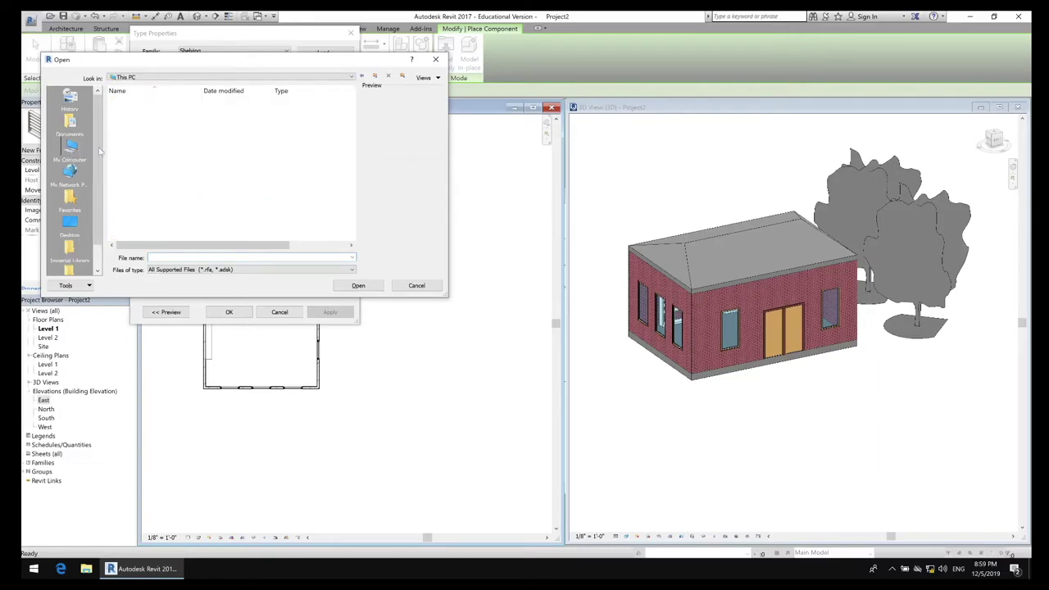
pyautogui.doubleClick(134, 140)
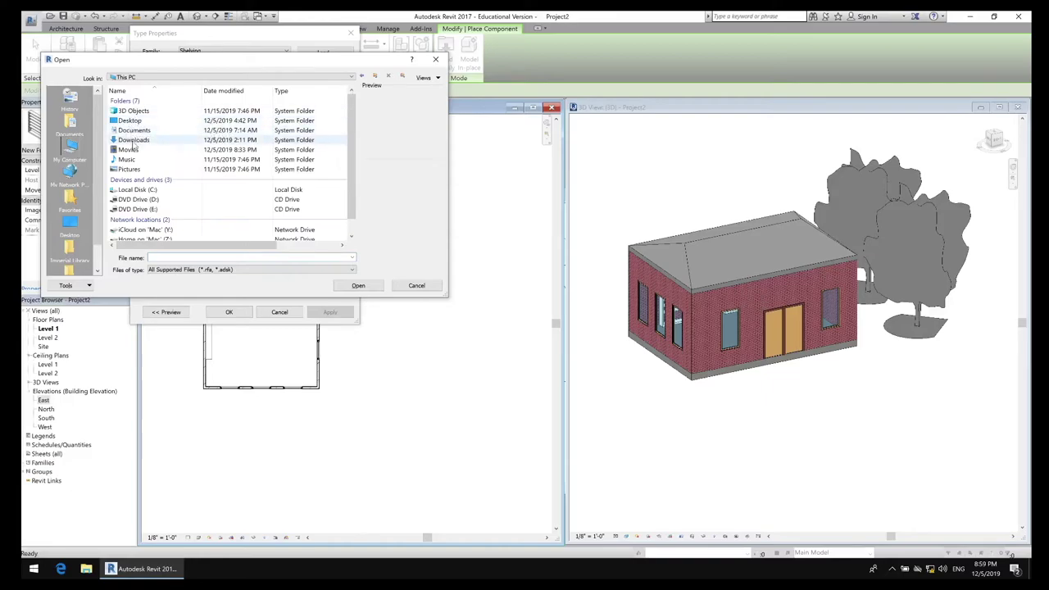
pyautogui.click(152, 159)
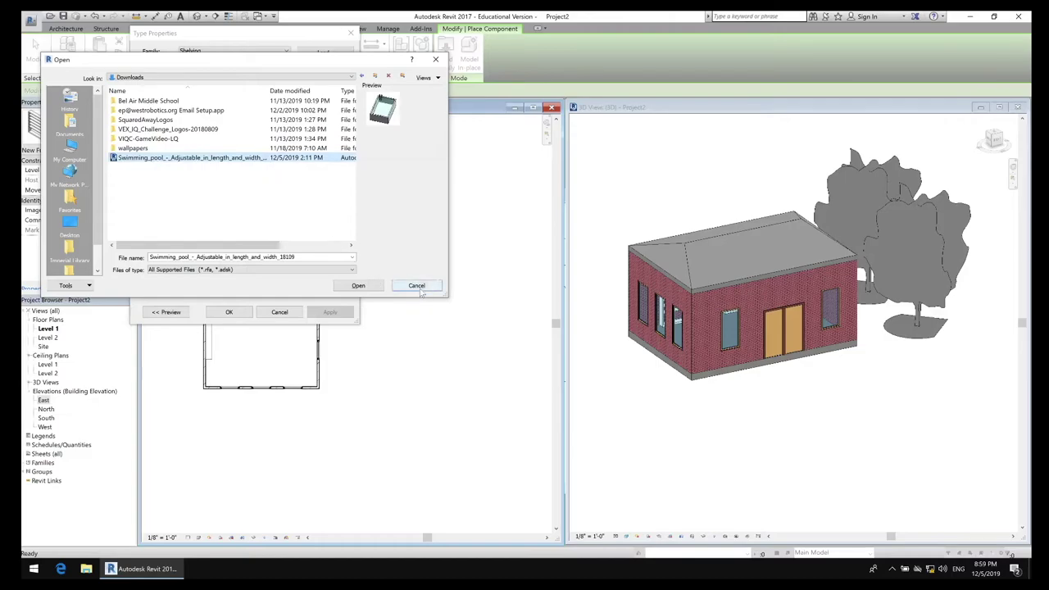
pyautogui.click(358, 286)
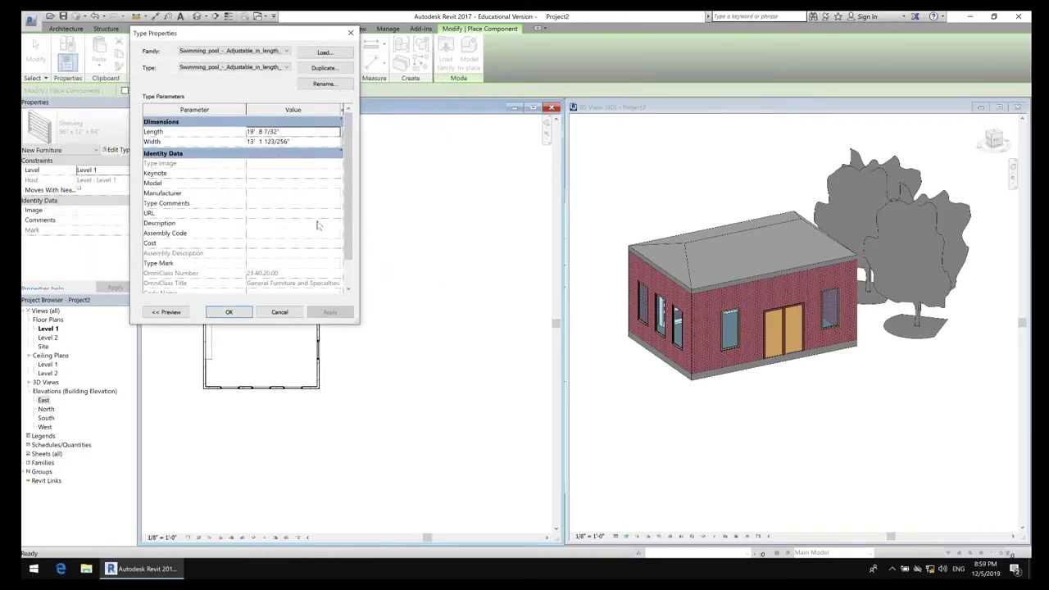
pyautogui.click(240, 314)
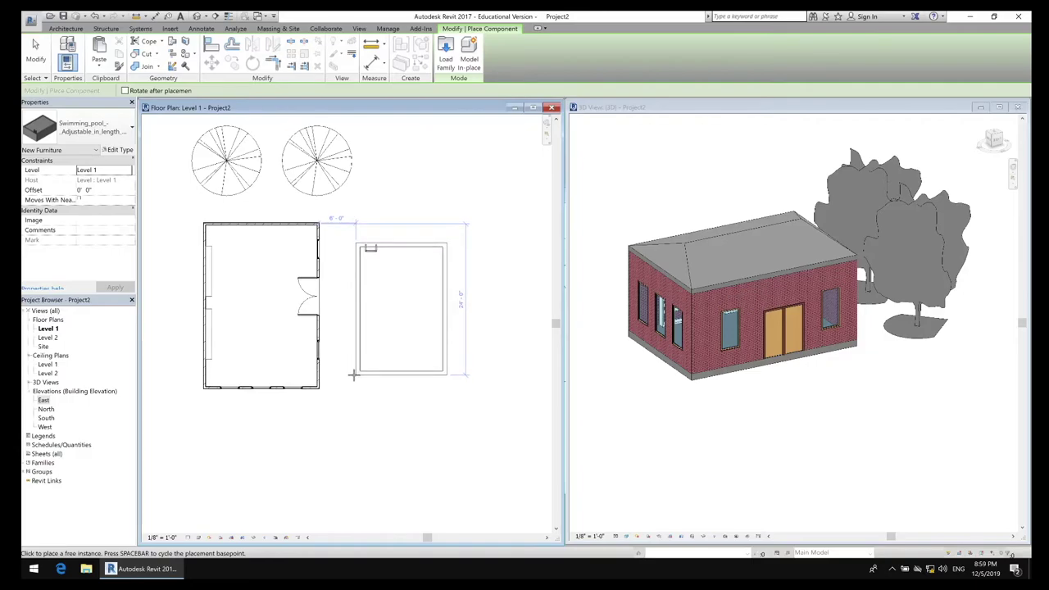
# Step: Place the swimming pool in the Level 1 plan about 6' east of the double-door wall and end component placement
pyautogui.click(353, 375)
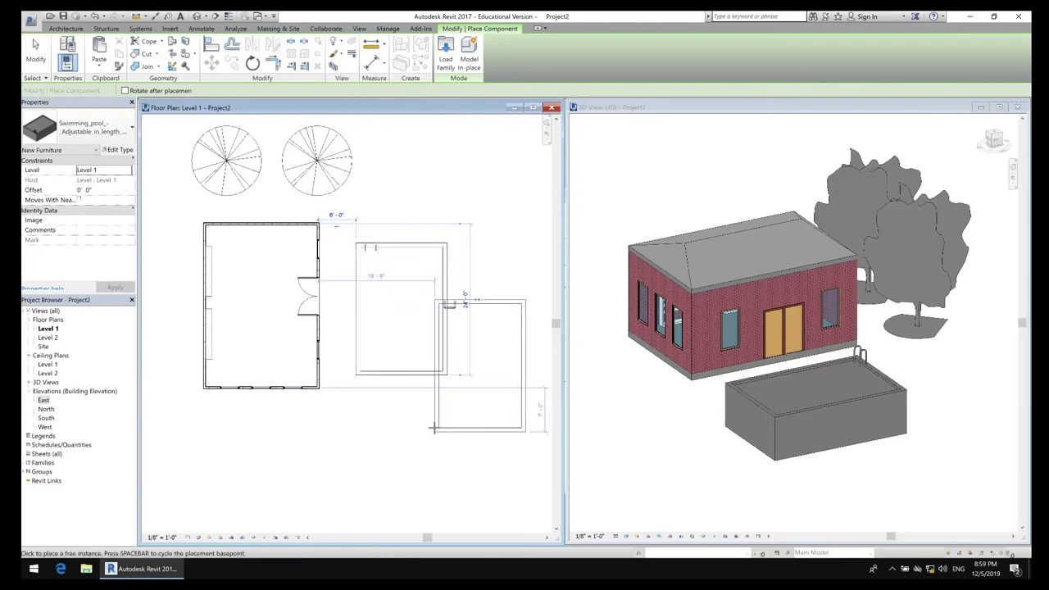
pyautogui.click(438, 416)
pyautogui.press('Escape')
pyautogui.press('Escape')
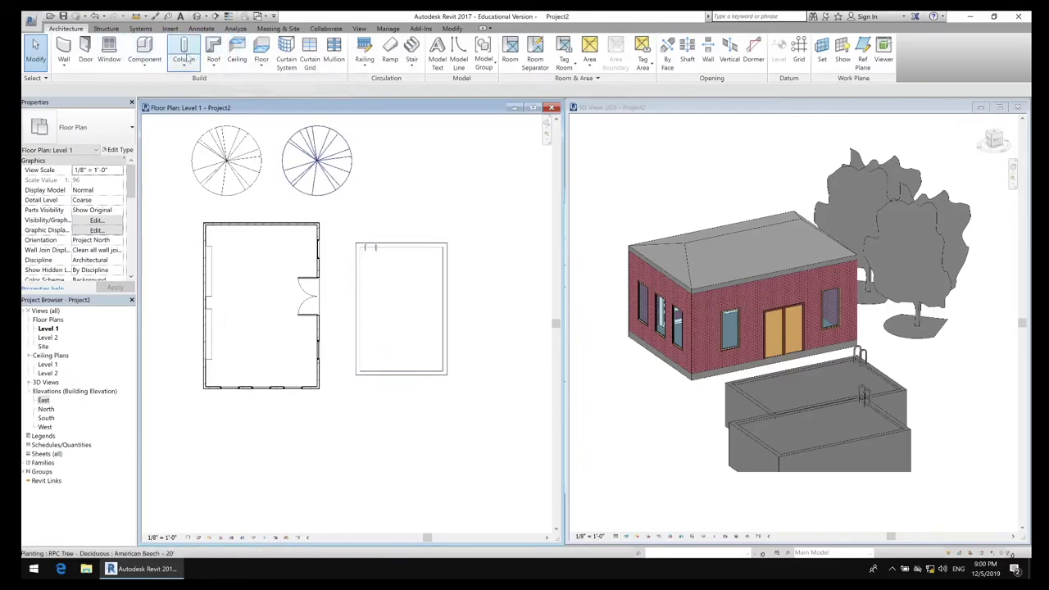
# Step: Start a floor on Level 1 and sketch a boundary line about 21' long along the pool's west edge
pyautogui.click(261, 49)
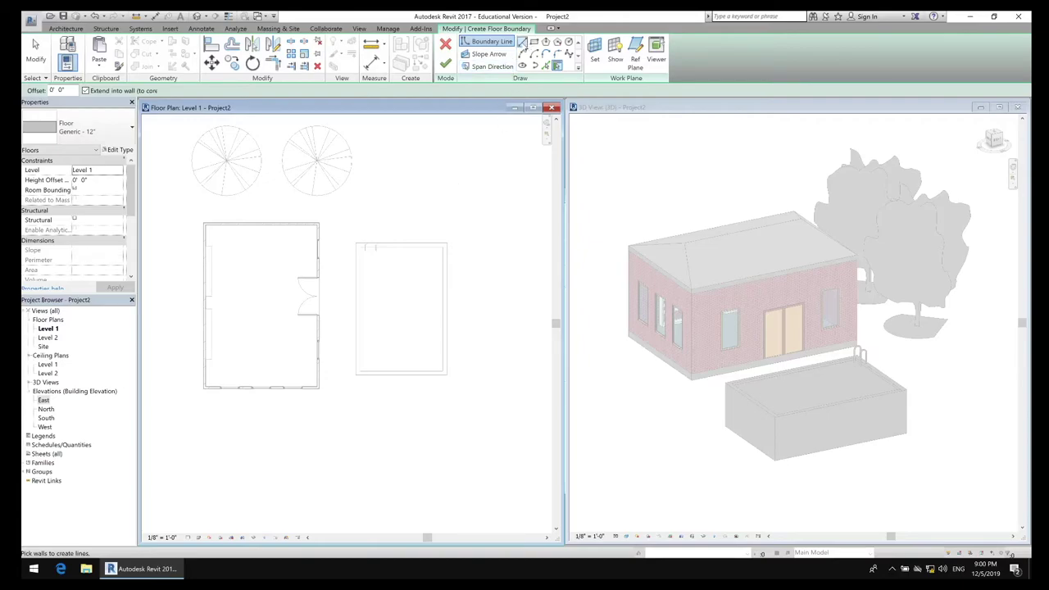
pyautogui.click(522, 41)
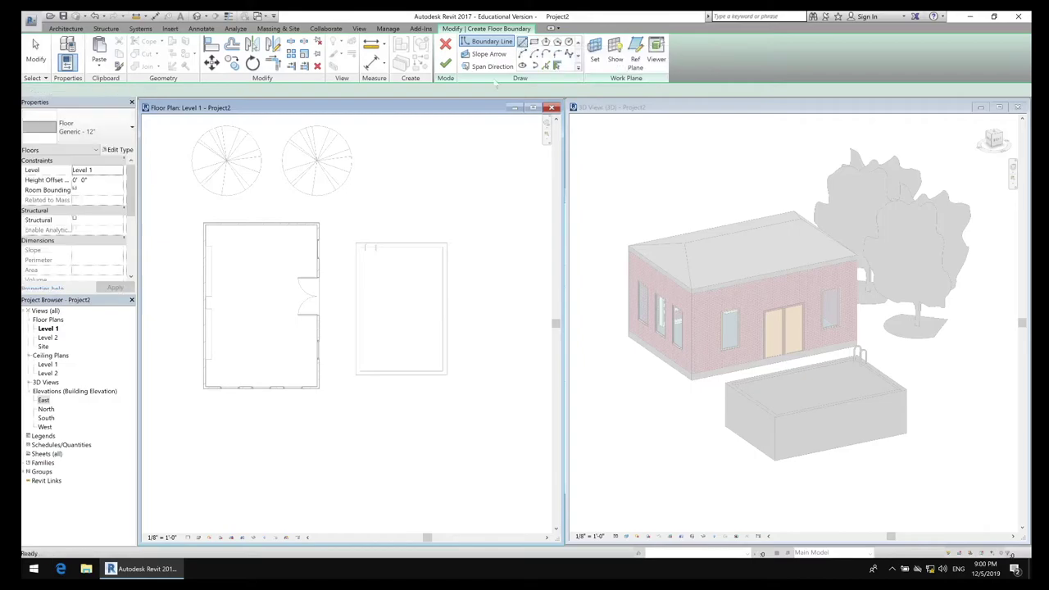
pyautogui.click(356, 242)
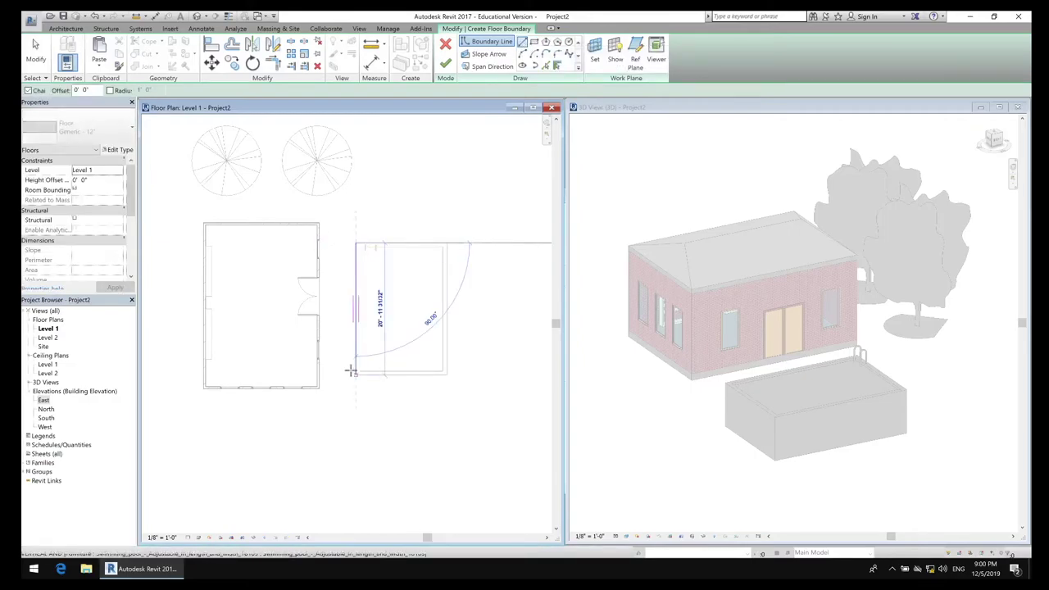
pyautogui.click(356, 375)
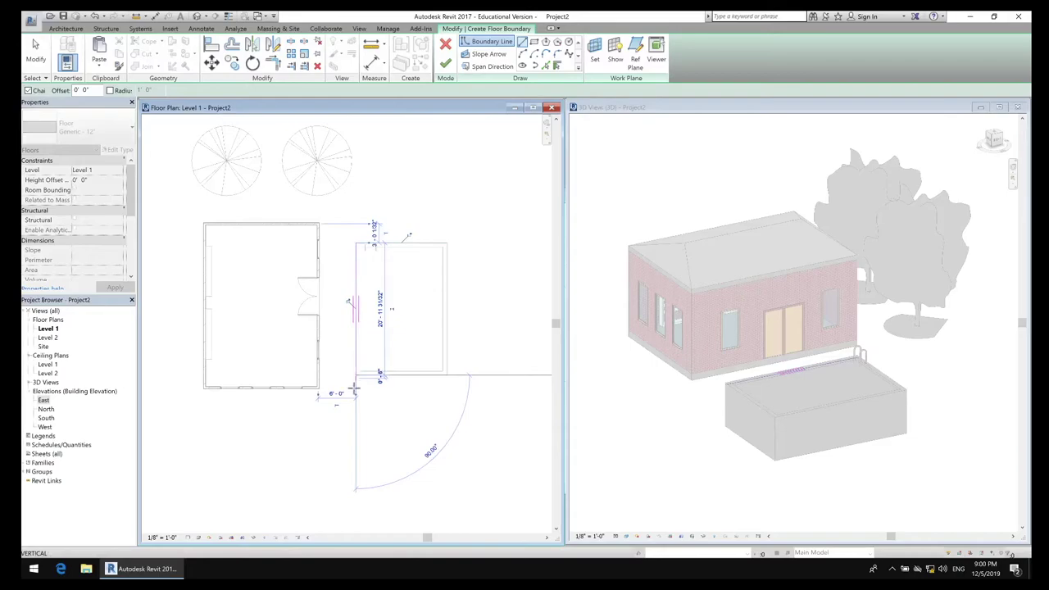
# Step: Continue the floor boundary south from the pool's corner to just past the building's south wall, and west to the building's east face
pyautogui.scroll(-2, 355, 387)
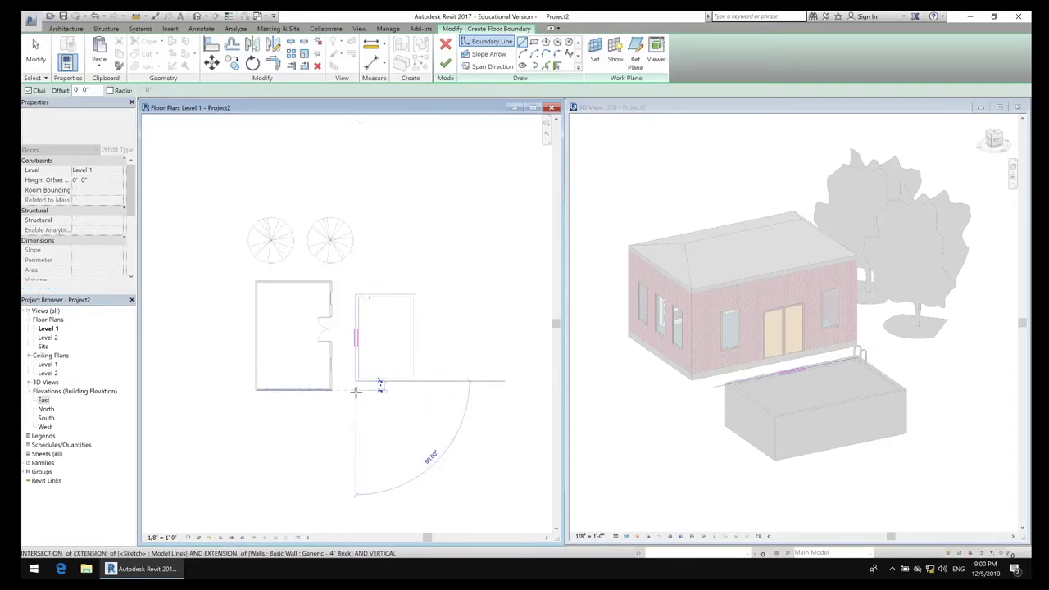
pyautogui.scroll(3, 355, 392)
pyautogui.click(356, 387)
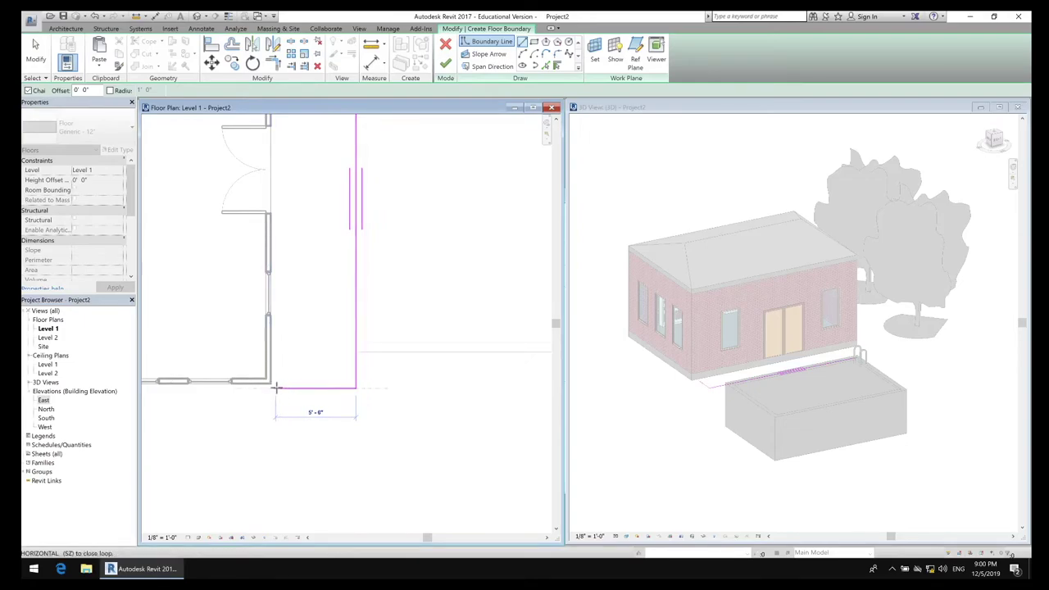
pyautogui.press('Escape')
pyautogui.press('Escape')
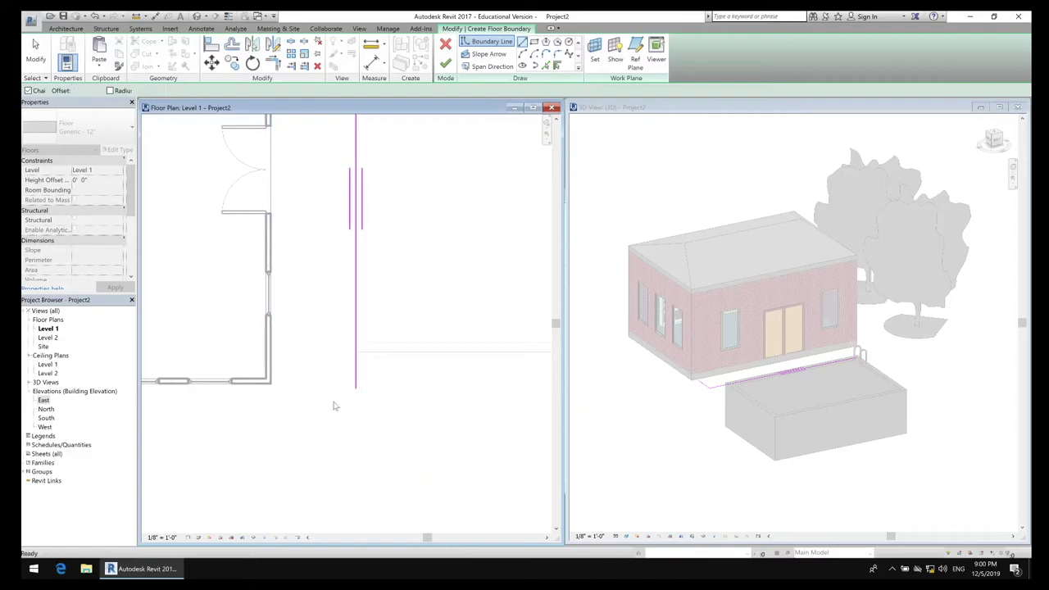
pyautogui.click(354, 388)
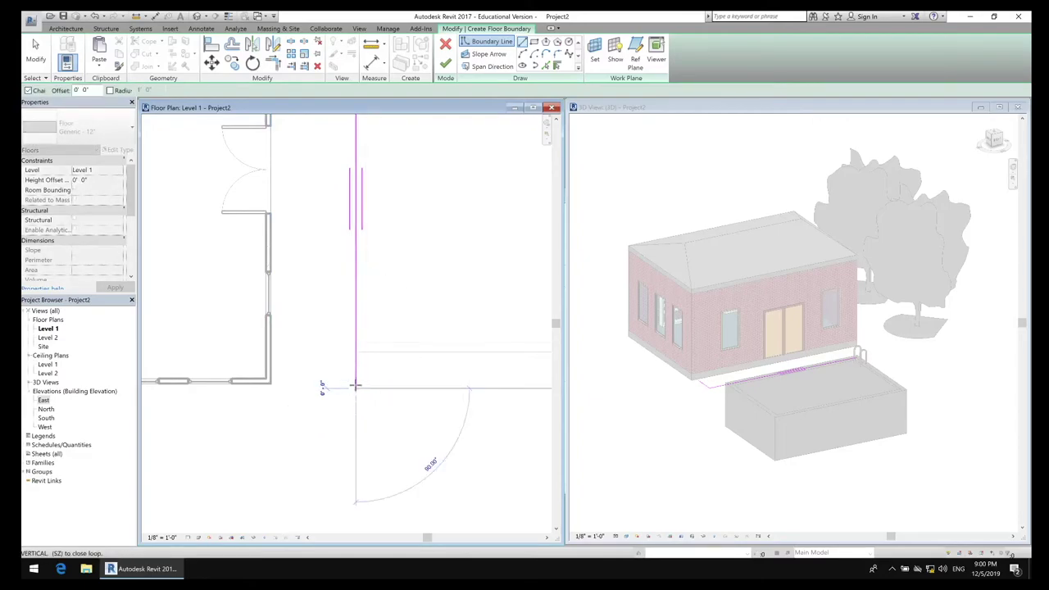
pyautogui.click(272, 388)
# Step: Run the floor boundary along the building's east wall up to its northeast corner
pyautogui.scroll(-2, 275, 216)
pyautogui.scroll(-4, 276, 217)
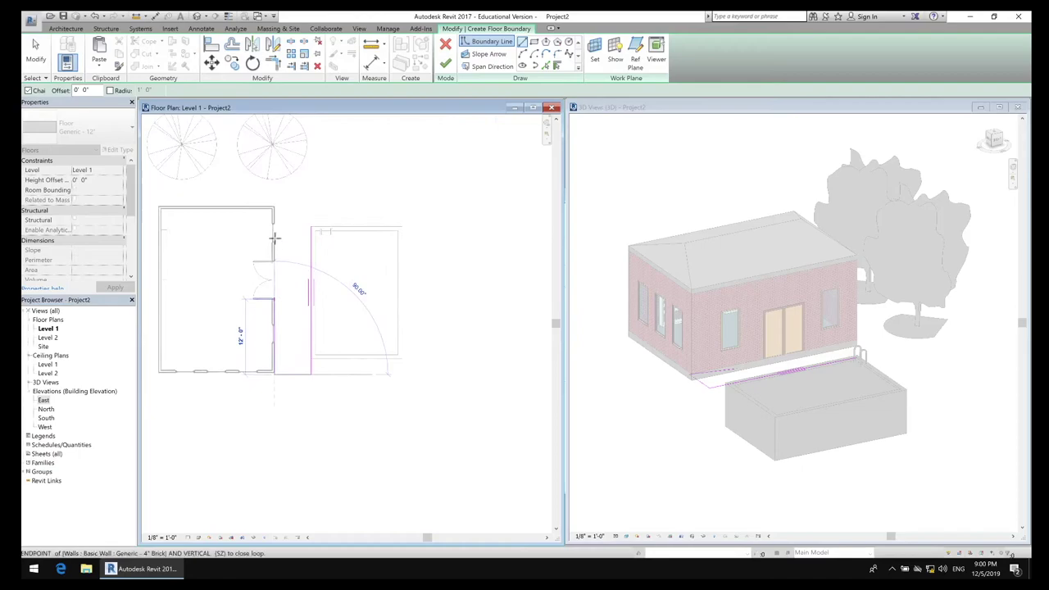
pyautogui.scroll(2, 276, 205)
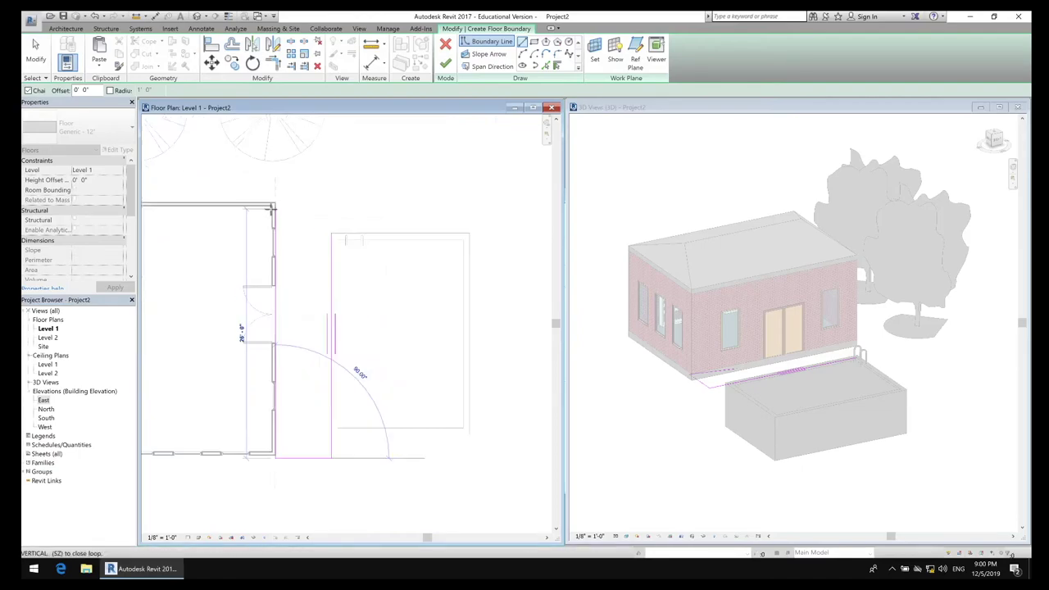
pyautogui.click(275, 204)
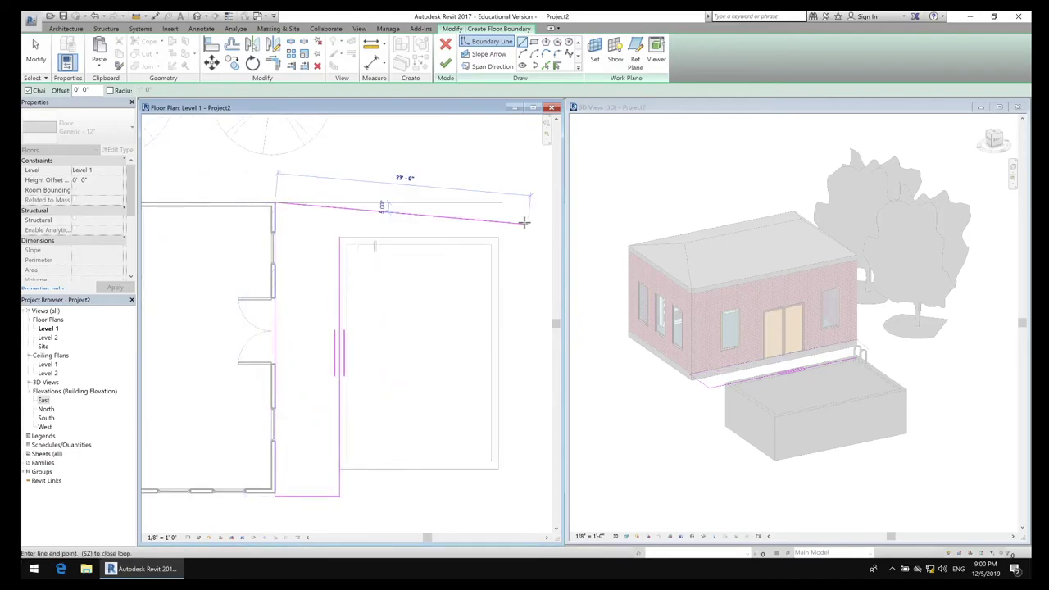
# Step: Sketch the boundary's north side about 27' long past the pool, and its east side down level with the south boundary line
pyautogui.moveTo(519, 213); pyautogui.dragTo(386, 200, button='middle')
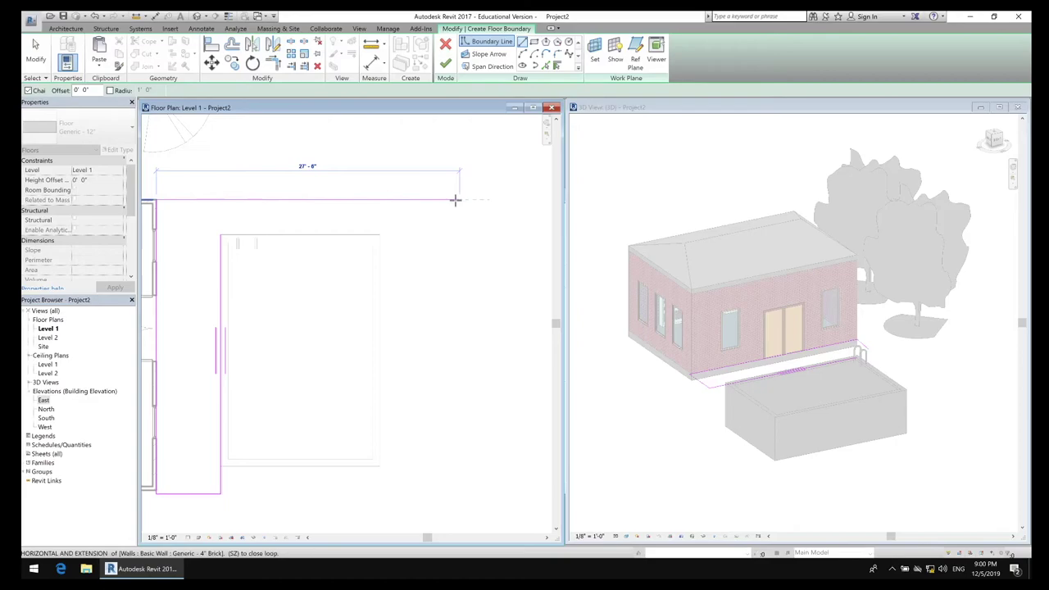
pyautogui.click(451, 200)
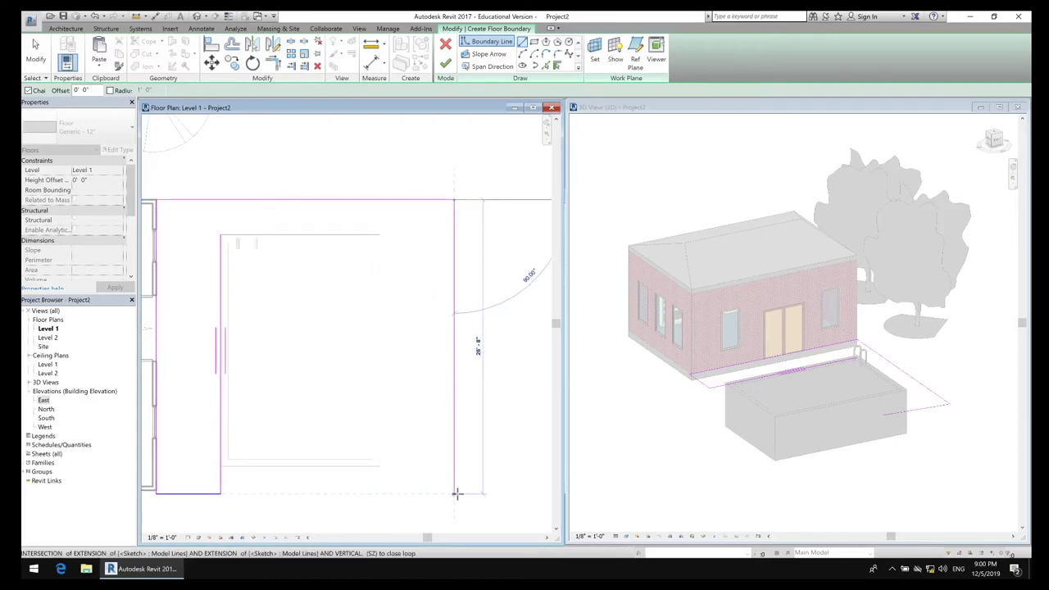
pyautogui.click(453, 492)
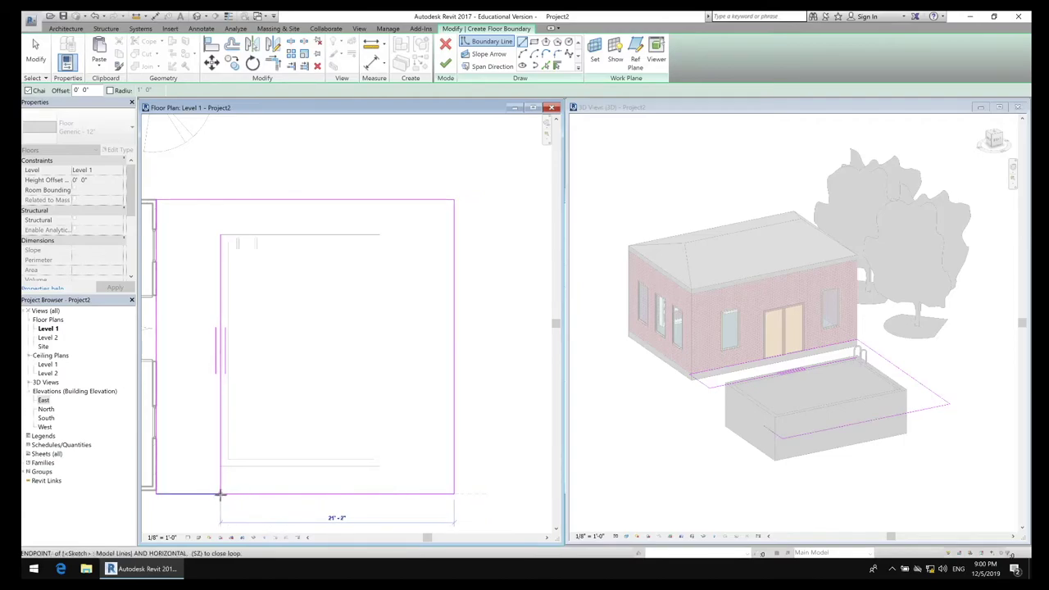
# Step: Try to run the boundary partway along the south side and up along the pool's east edge
pyautogui.click(382, 494)
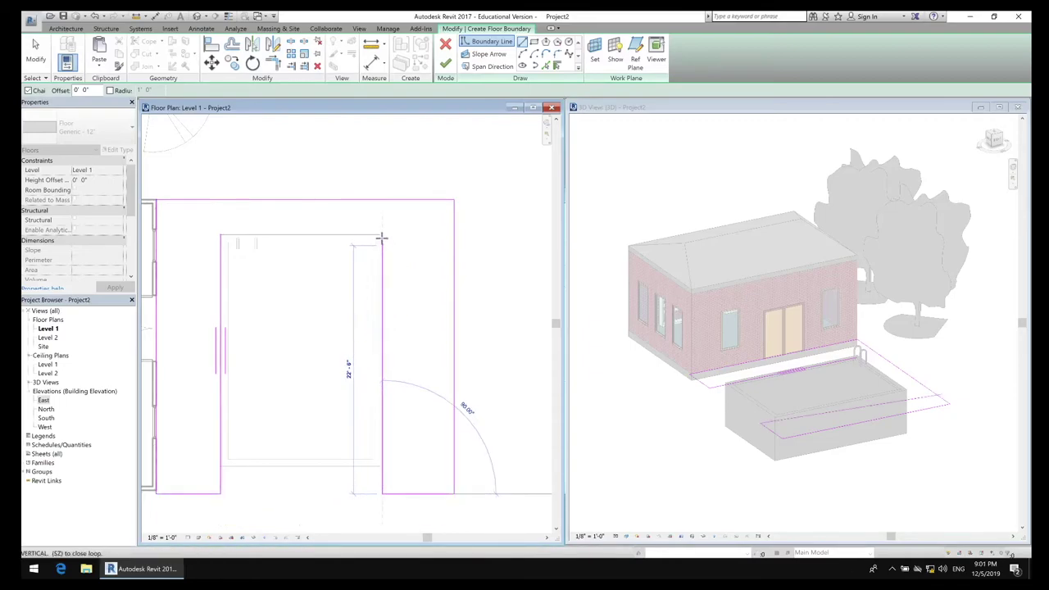
pyautogui.press('Escape')
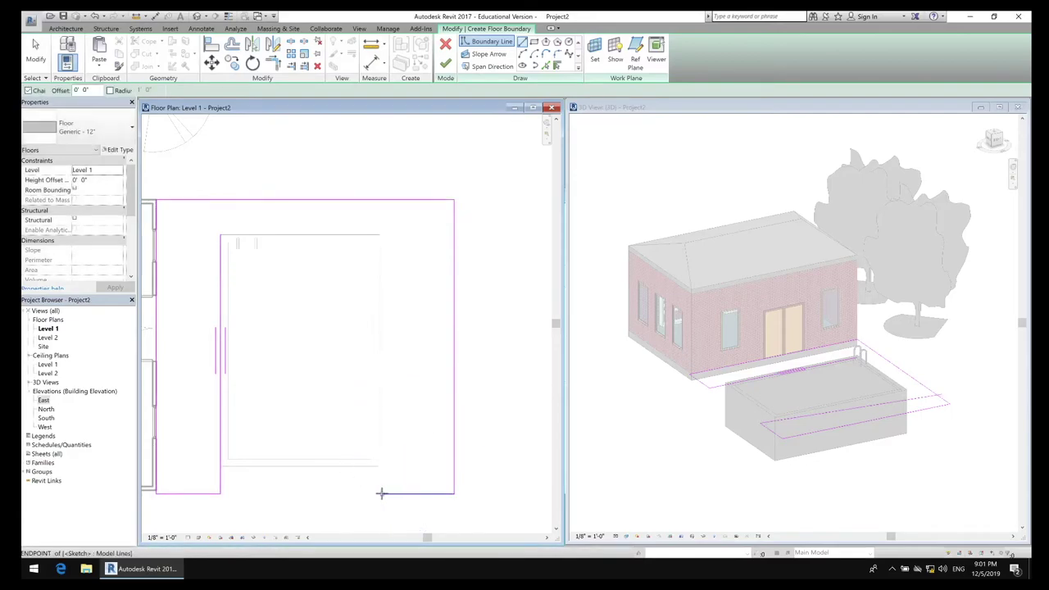
pyautogui.click(380, 494)
pyautogui.click(381, 494)
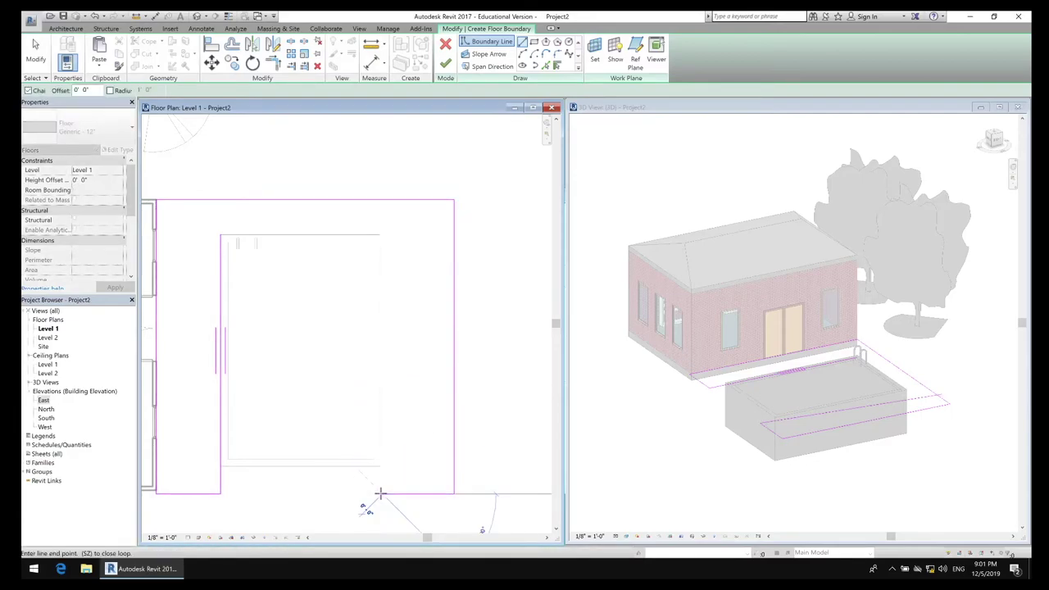
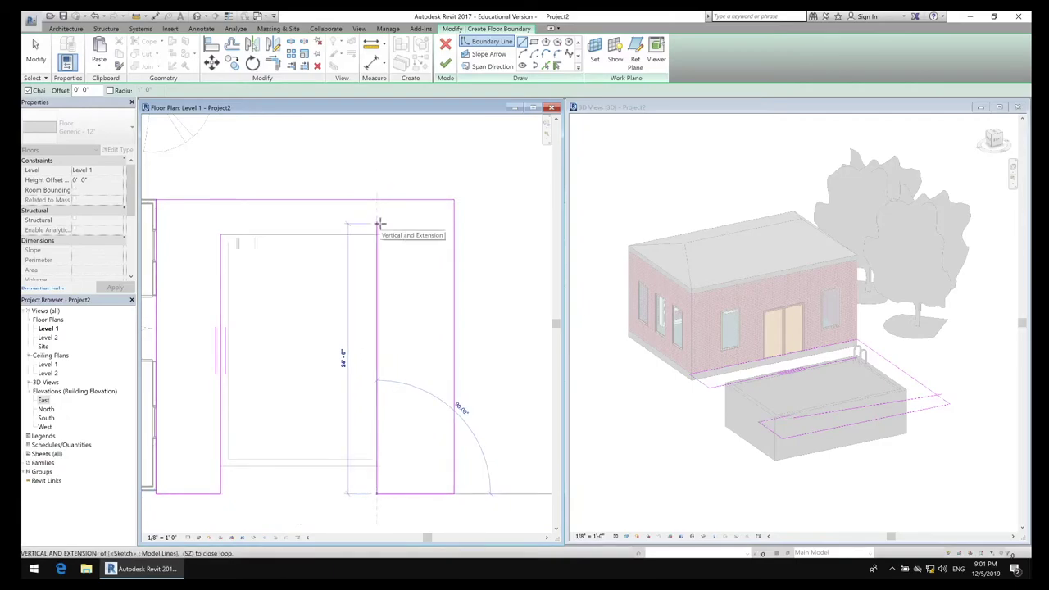
pyautogui.press('Escape')
pyautogui.press('Escape')
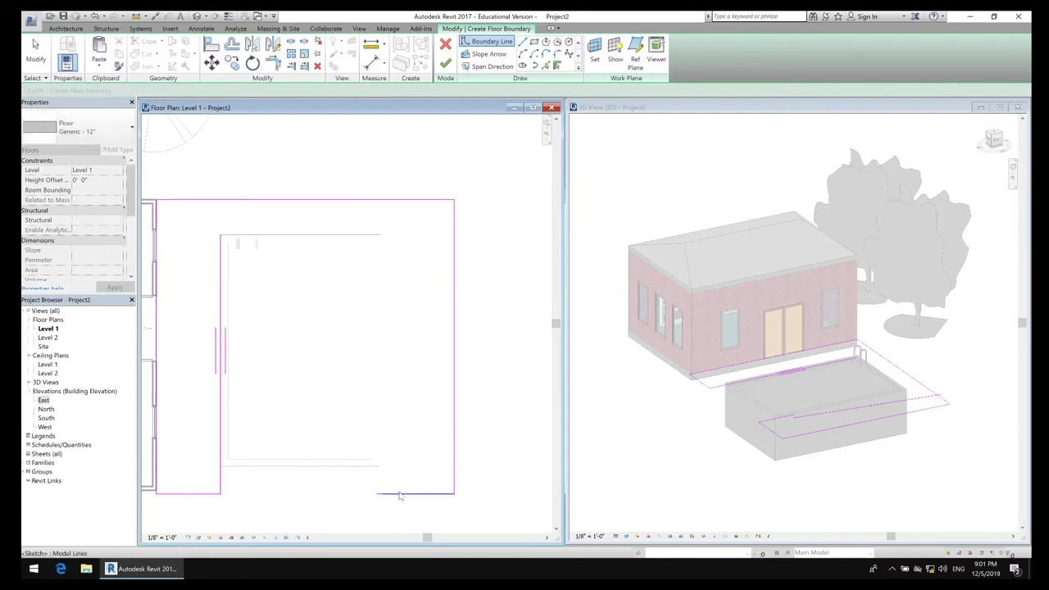
# Step: Delete the partial boundary segments southeast of the pool
pyautogui.click(399, 493)
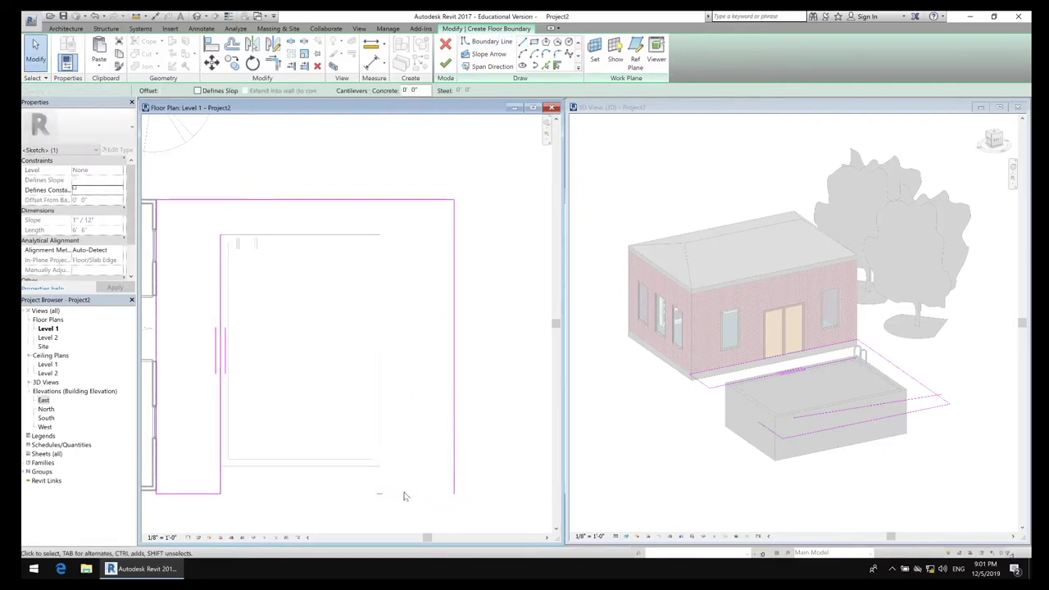
pyautogui.press('Escape')
pyautogui.press('Escape')
pyautogui.click(379, 497)
pyautogui.press('Delete')
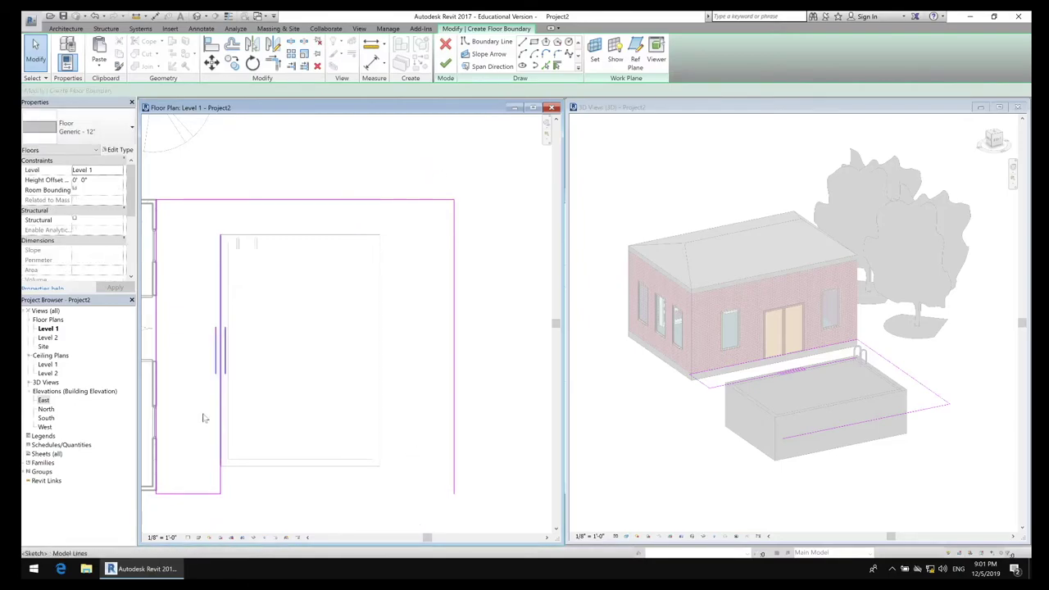
# Step: Delete the line linking the pool's southwest corner to the south boundary, and trace the pool's south, east and north edges with boundary lines
pyautogui.click(220, 486)
pyautogui.click(282, 496)
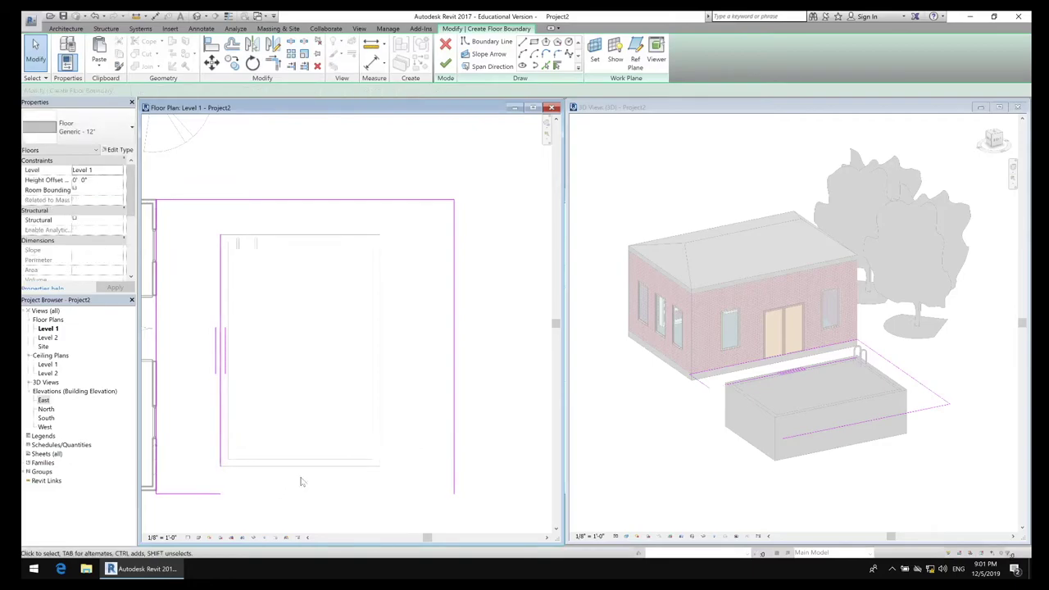
pyautogui.click(490, 41)
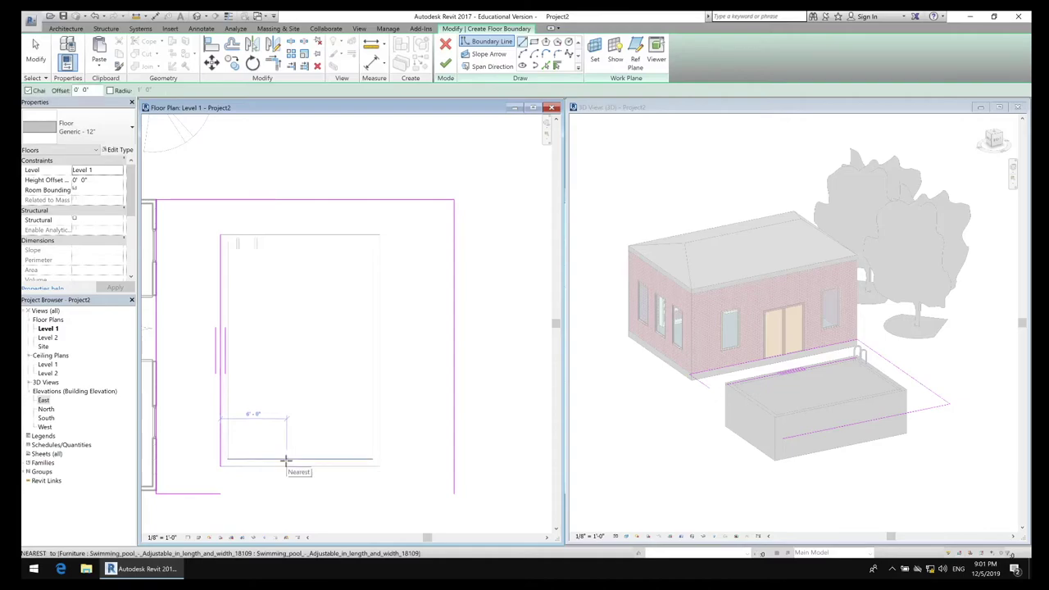
pyautogui.click(287, 465)
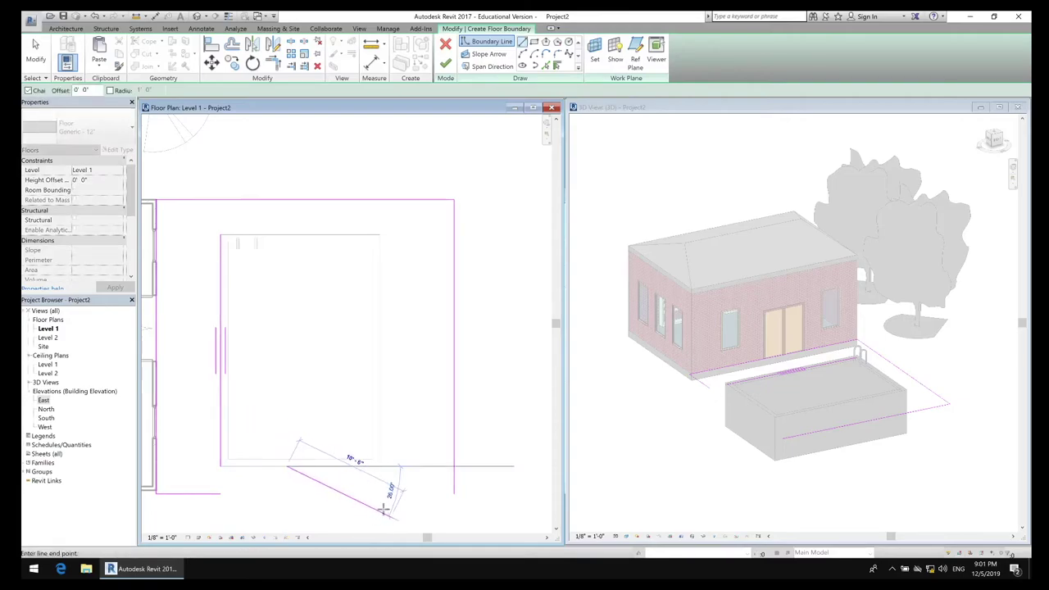
pyautogui.press('Escape')
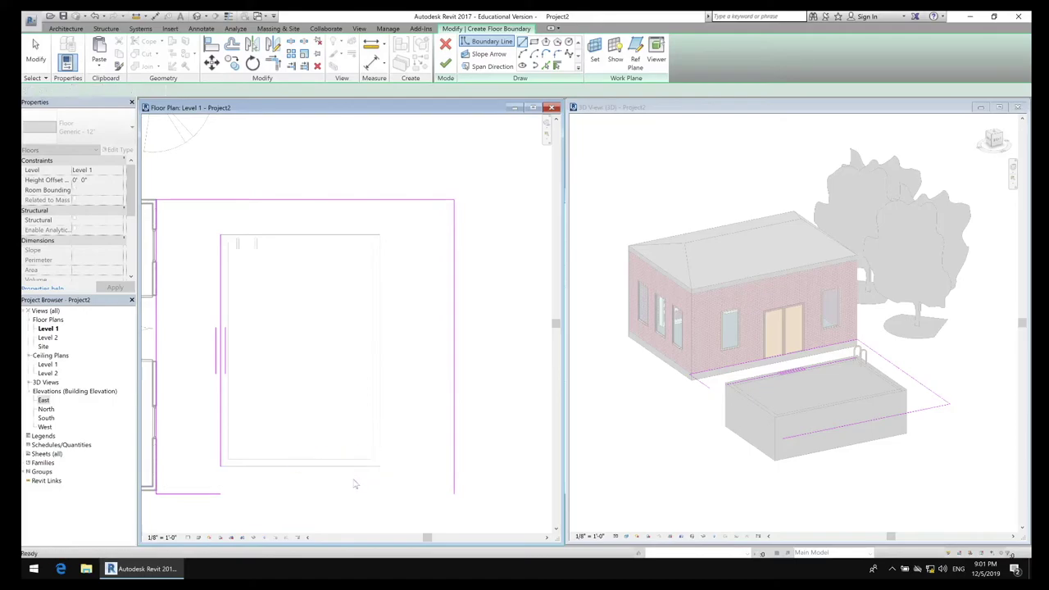
pyautogui.click(221, 465)
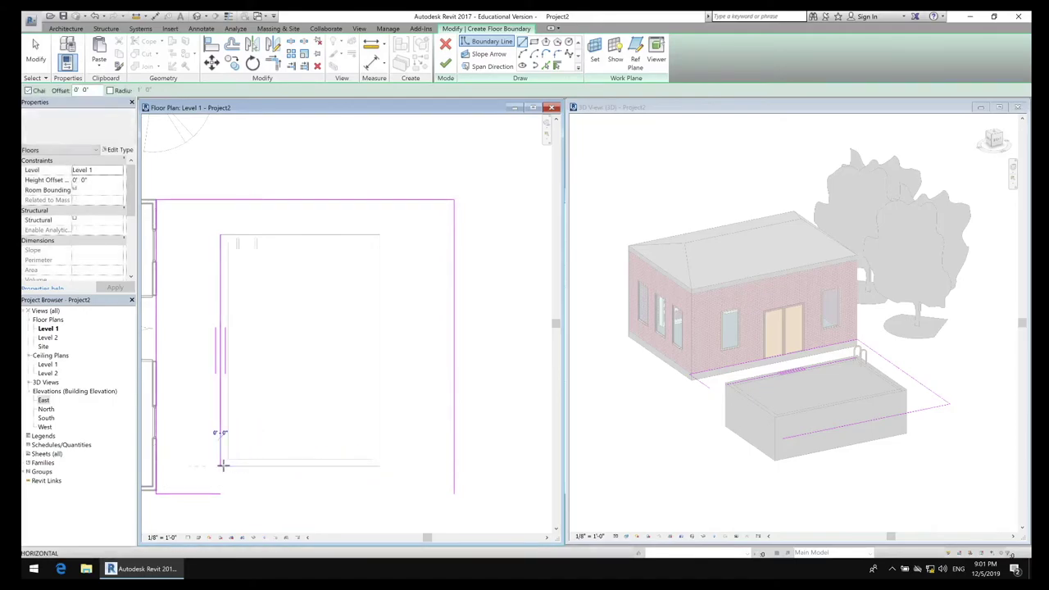
pyautogui.click(380, 464)
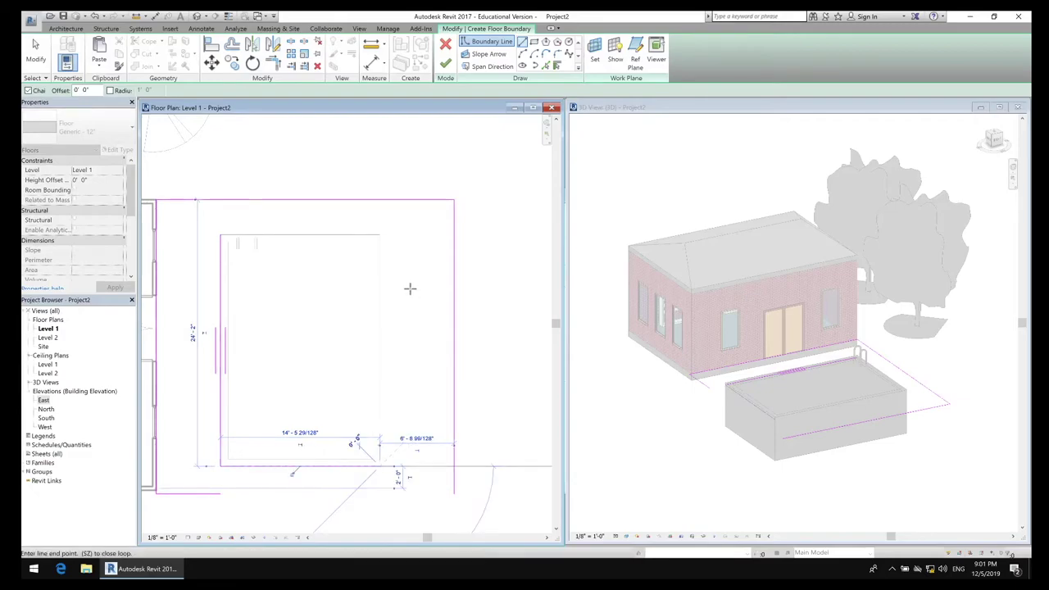
pyautogui.click(380, 236)
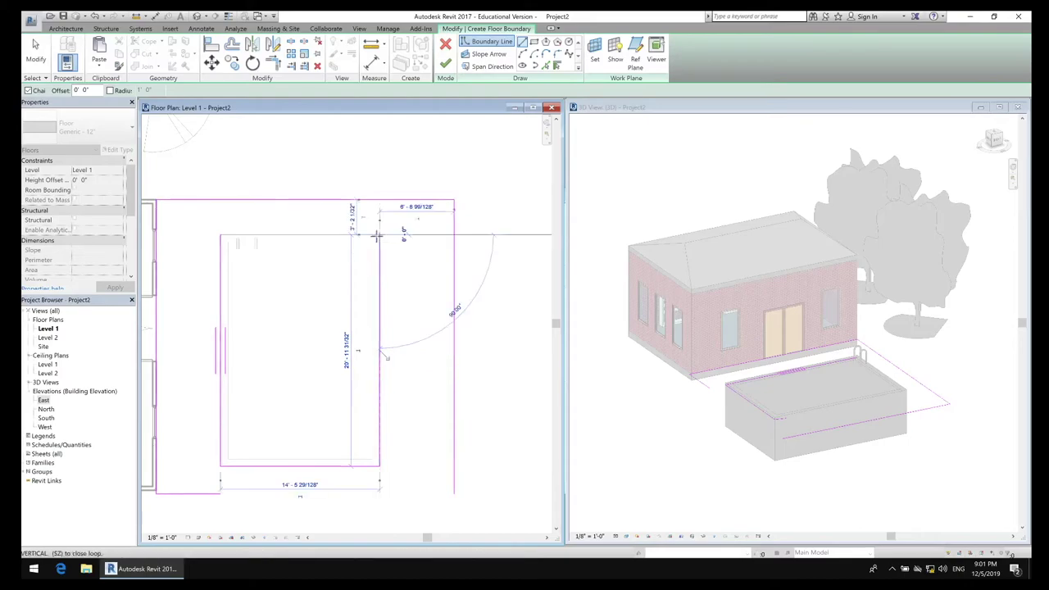
pyautogui.click(221, 235)
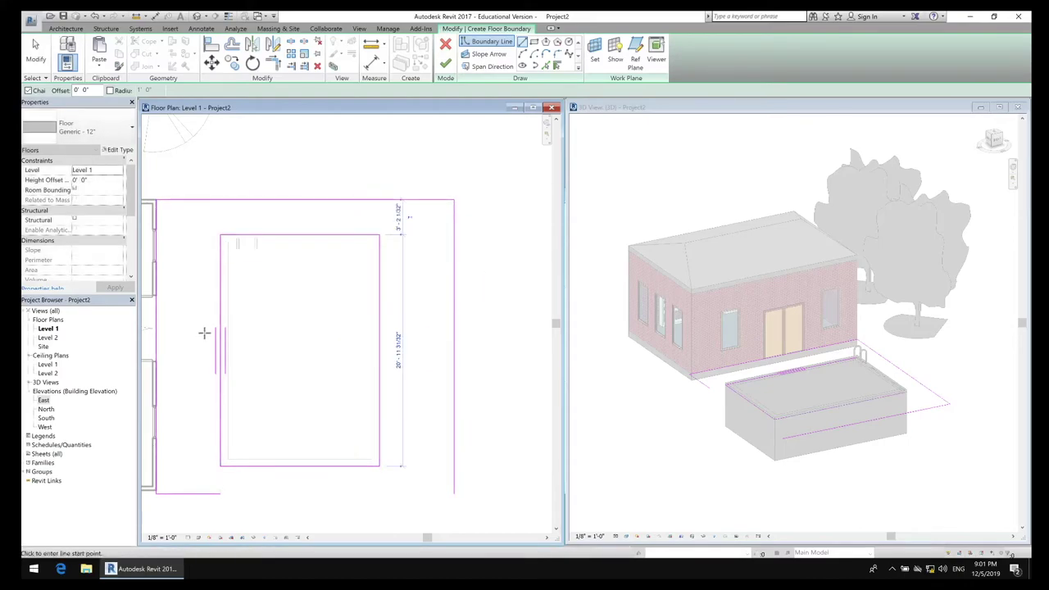
# Step: Close the outer boundary with a line along the south side to the southeast corner, and finish the floor sketch
pyautogui.click(221, 493)
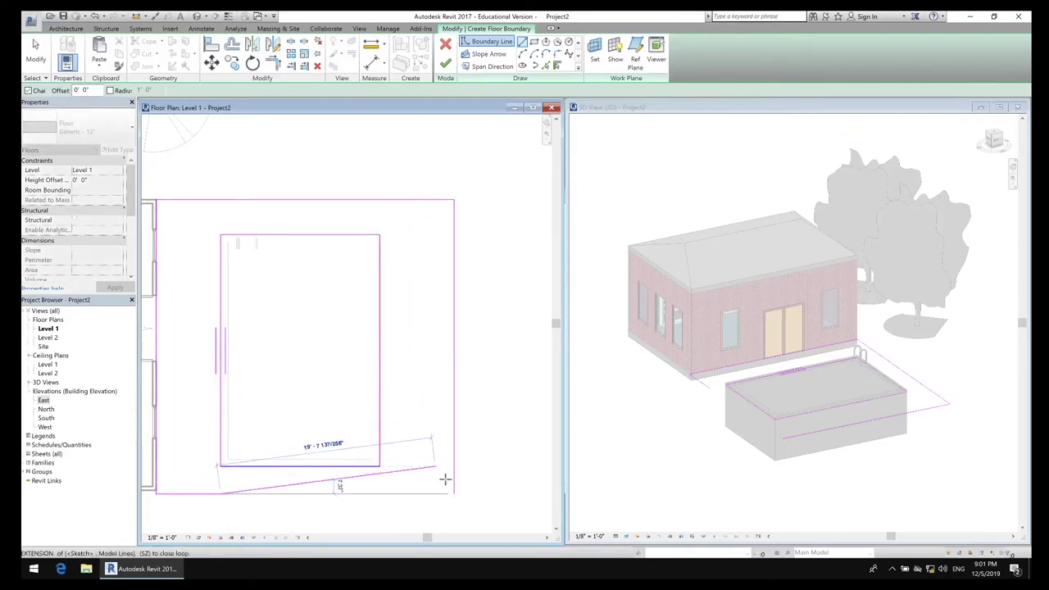
pyautogui.click(454, 493)
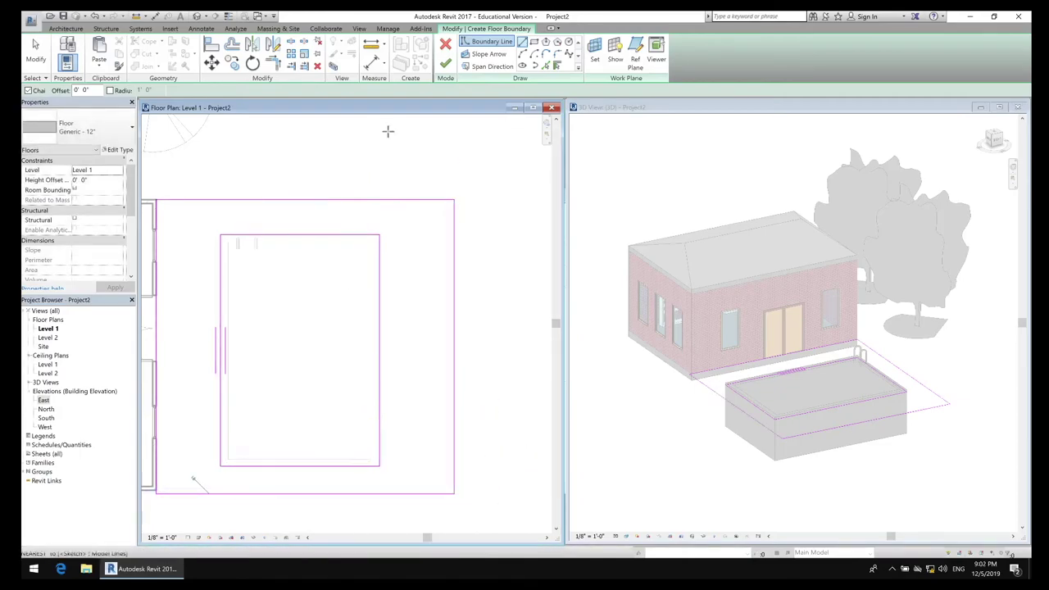
pyautogui.click(445, 65)
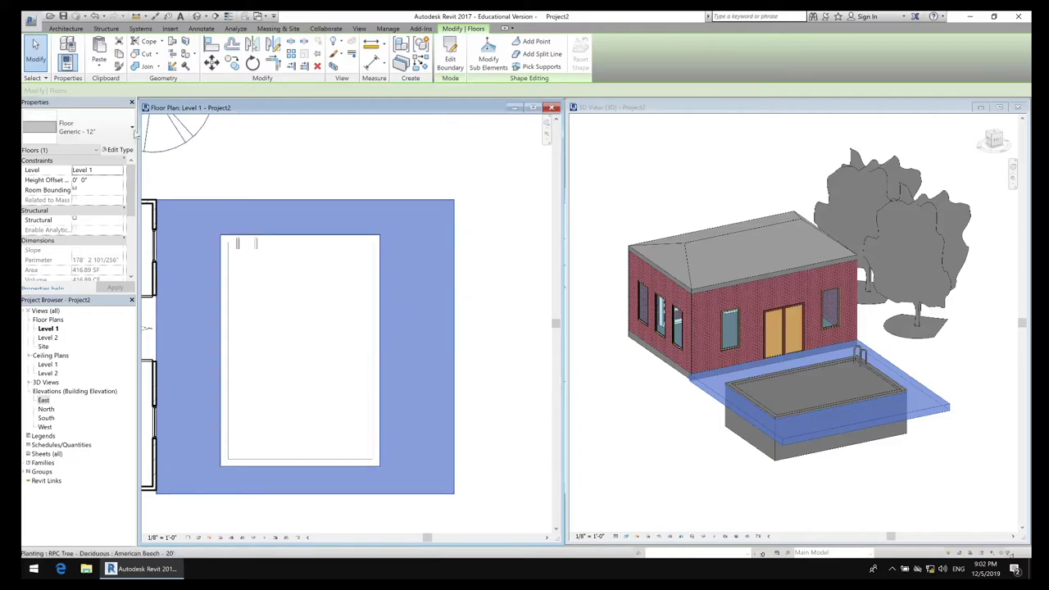
# Step: Change the new floor's type to 3" LW Concrete on 2" Metal Deck
pyautogui.click(129, 129)
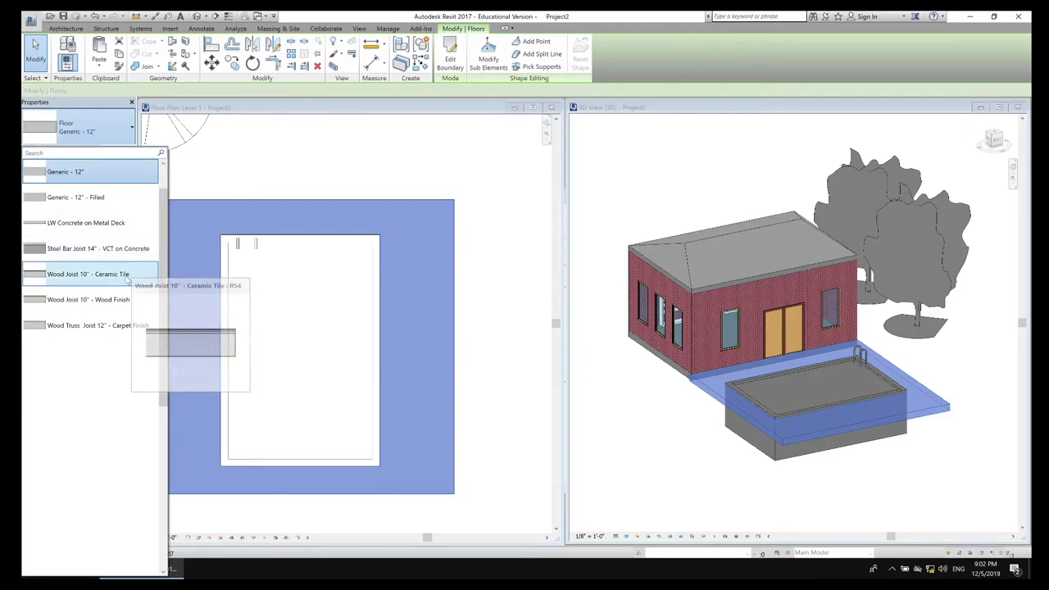
pyautogui.scroll(1, 164, 217)
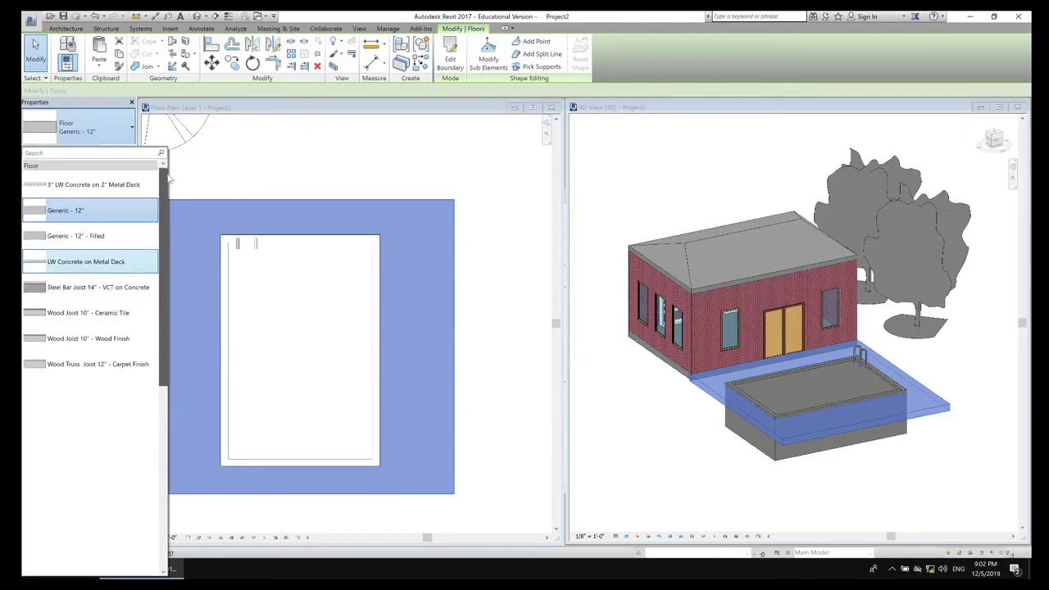
pyautogui.click(127, 188)
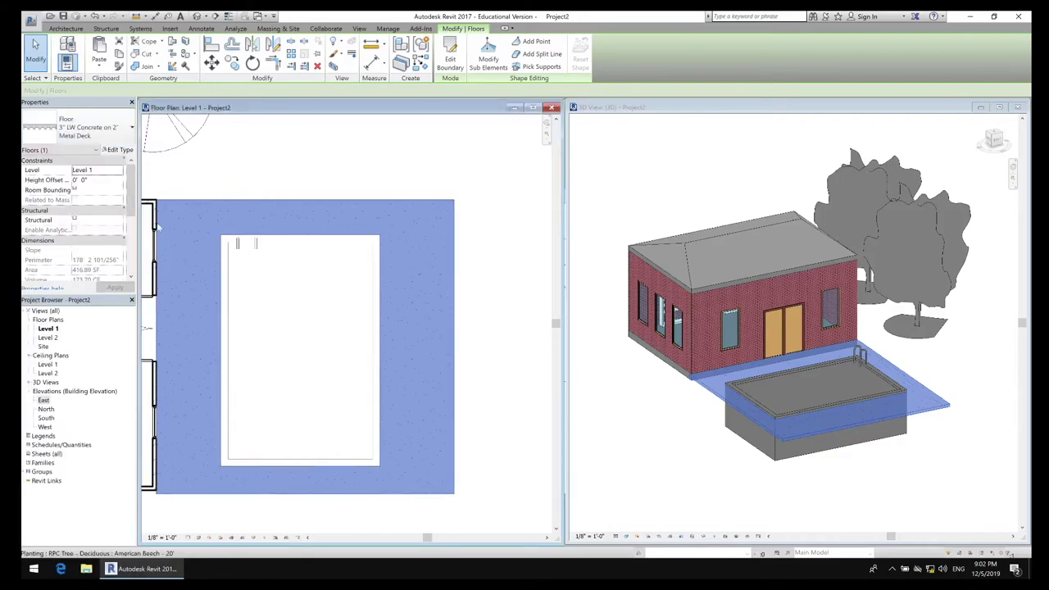
# Step: Examine the pool and its surrounding concrete slab in the Level 1 plan and from several angles in 3D
pyautogui.click(327, 176)
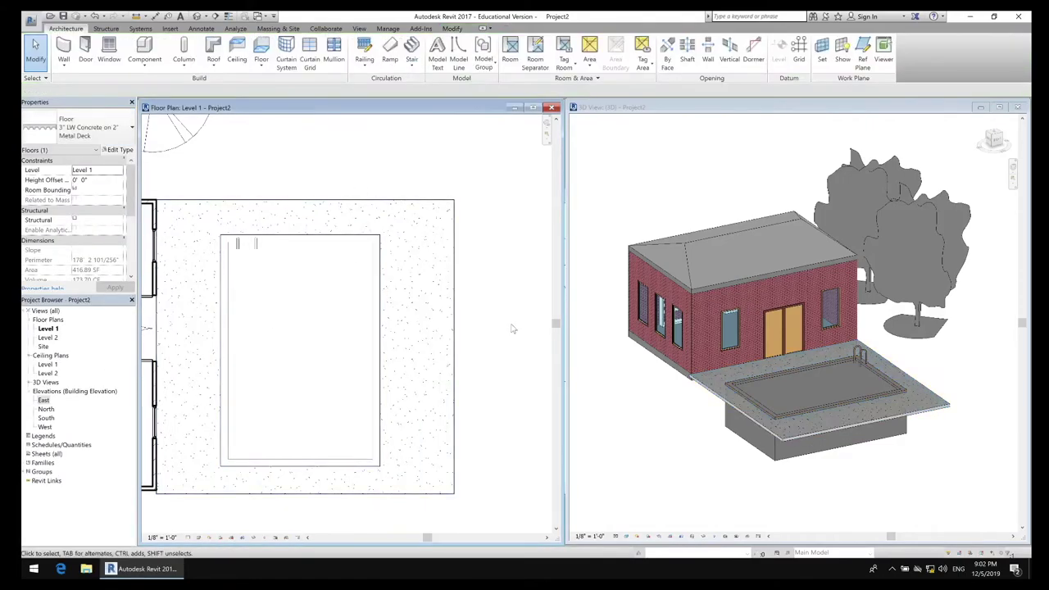
pyautogui.scroll(-2, 459, 342)
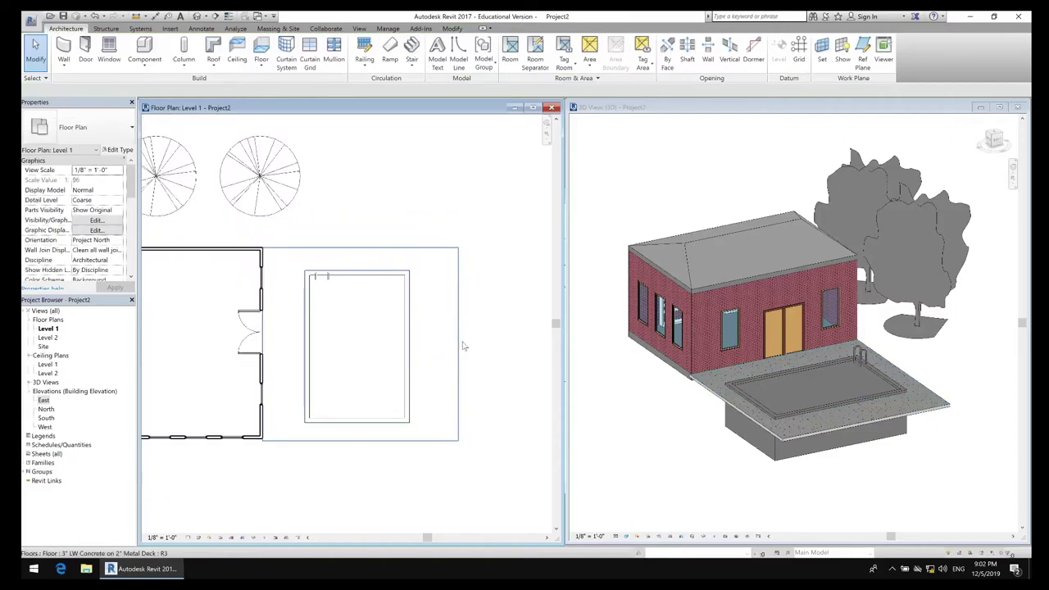
pyautogui.scroll(-1, 509, 330)
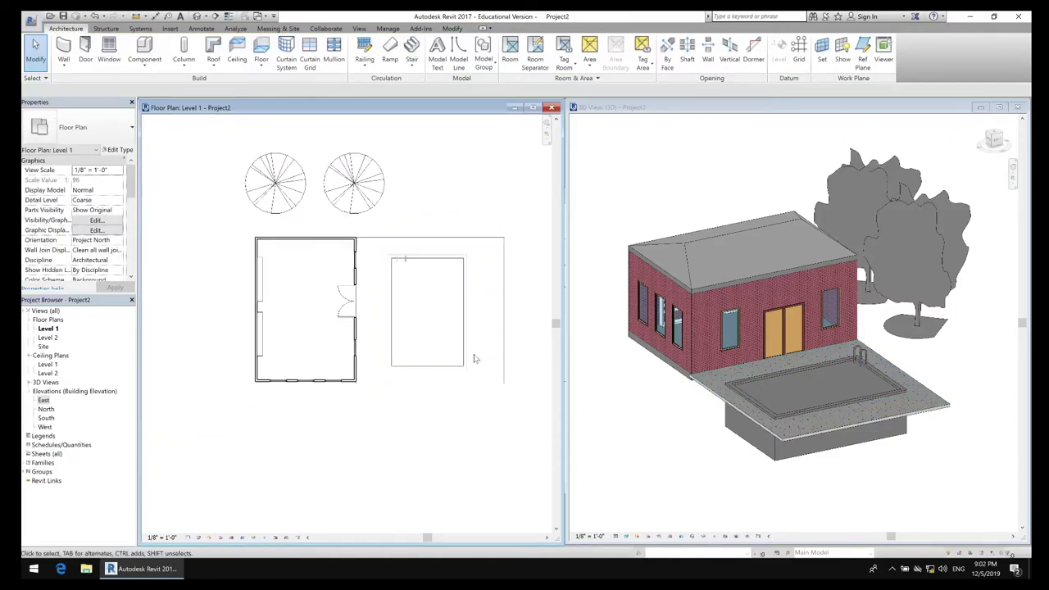
pyautogui.moveTo(471, 409); pyautogui.dragTo(429, 408, button='middle')
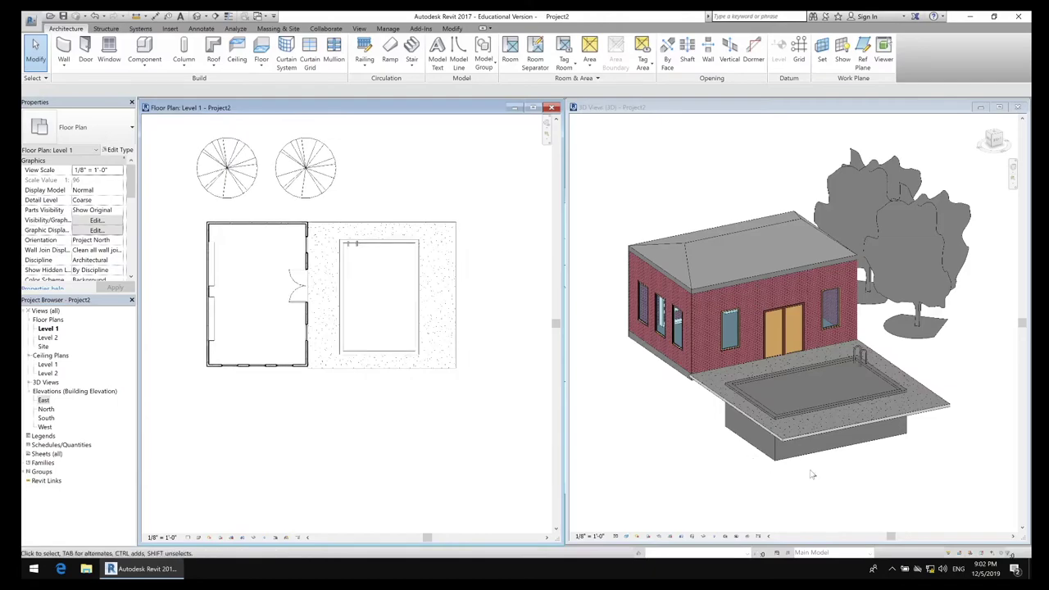
pyautogui.click(871, 470)
pyautogui.keyDown('shift'); pyautogui.moveTo(882, 457); pyautogui.dragTo(819, 444, button='middle'); pyautogui.keyUp('shift')
pyautogui.scroll(-1, 820, 444)
pyautogui.scroll(2, 818, 441)
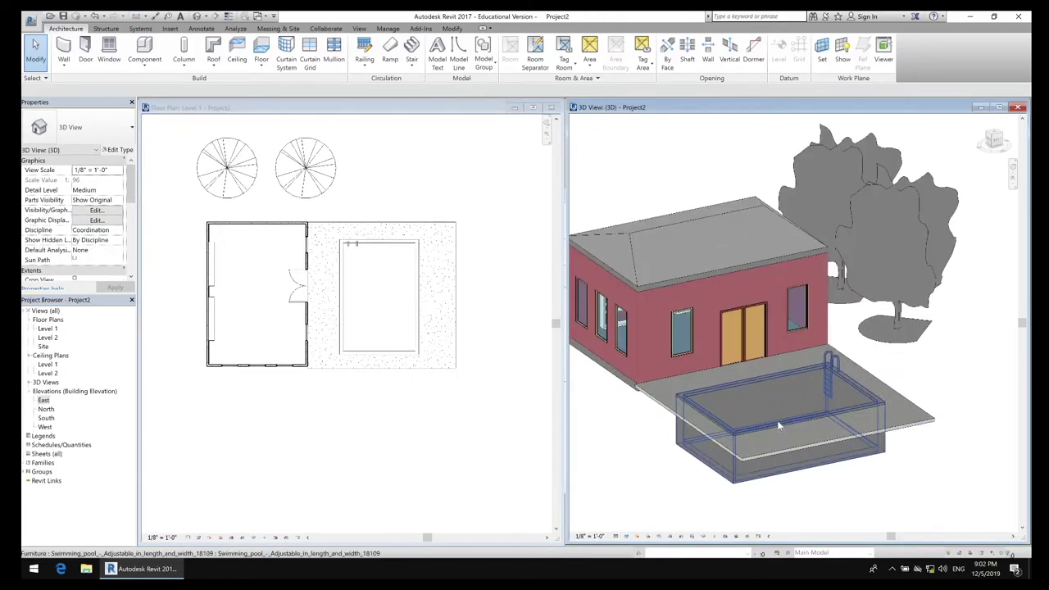
pyautogui.keyDown('shift'); pyautogui.moveTo(818, 441); pyautogui.dragTo(912, 444, button='middle'); pyautogui.keyUp('shift')
pyautogui.scroll(4, 911, 443)
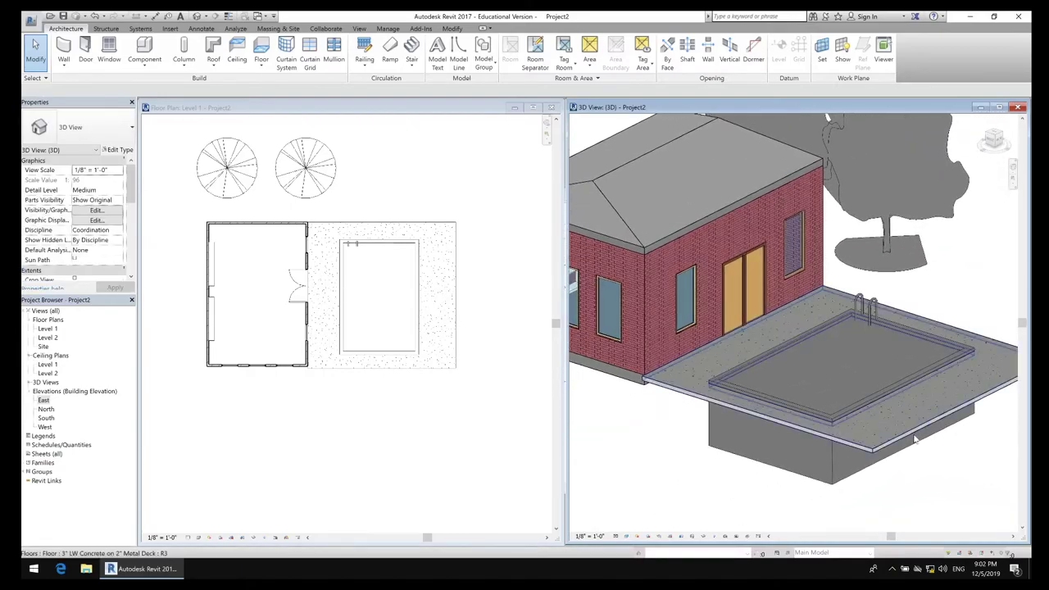
pyautogui.scroll(-4, 911, 444)
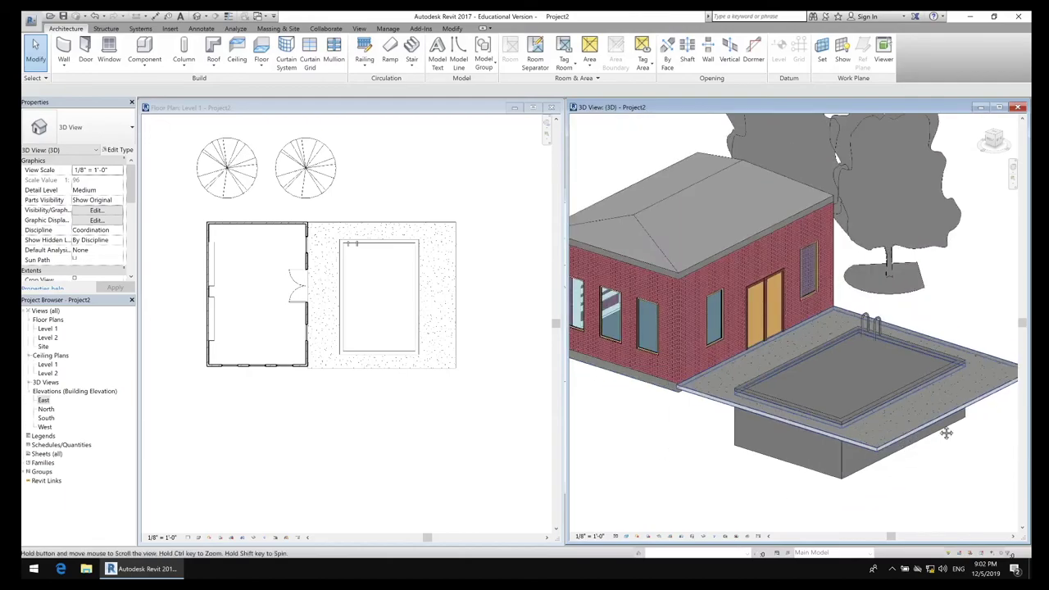
pyautogui.scroll(2, 943, 429)
pyautogui.moveTo(942, 429); pyautogui.dragTo(974, 414, button='middle')
pyautogui.scroll(-1, 974, 414)
pyautogui.scroll(-2, 915, 428)
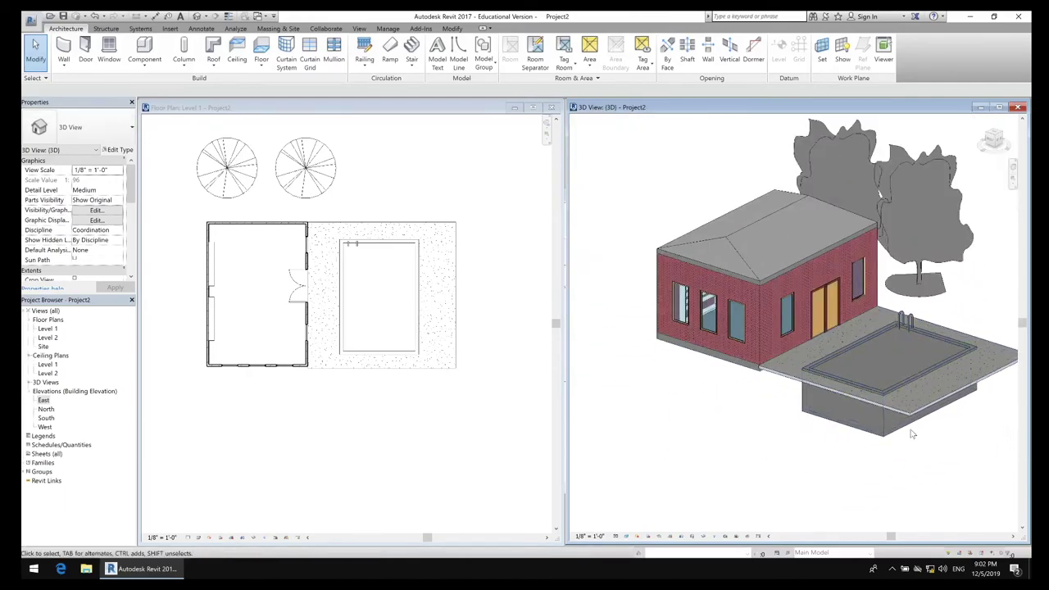
pyautogui.scroll(-2, 872, 475)
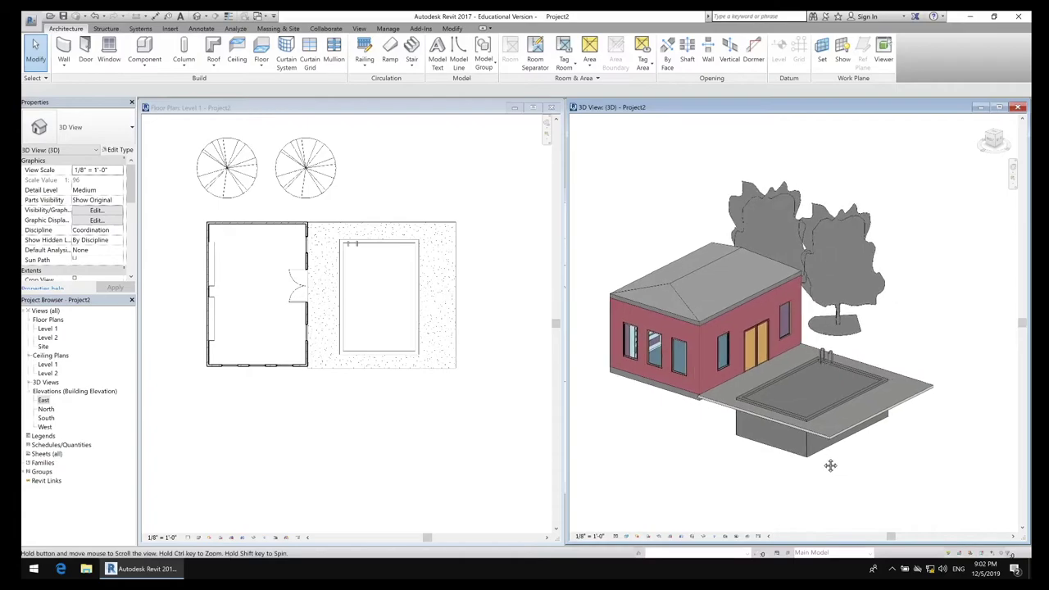
pyautogui.scroll(1, 829, 464)
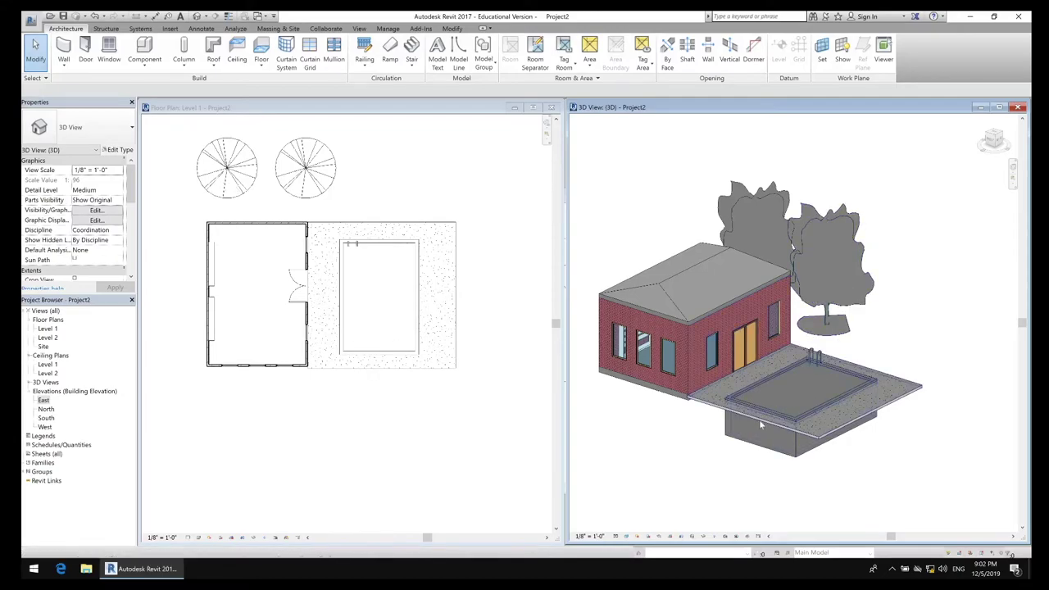
# Step: Set the 3D view's visual style to Realistic
pyautogui.click(627, 537)
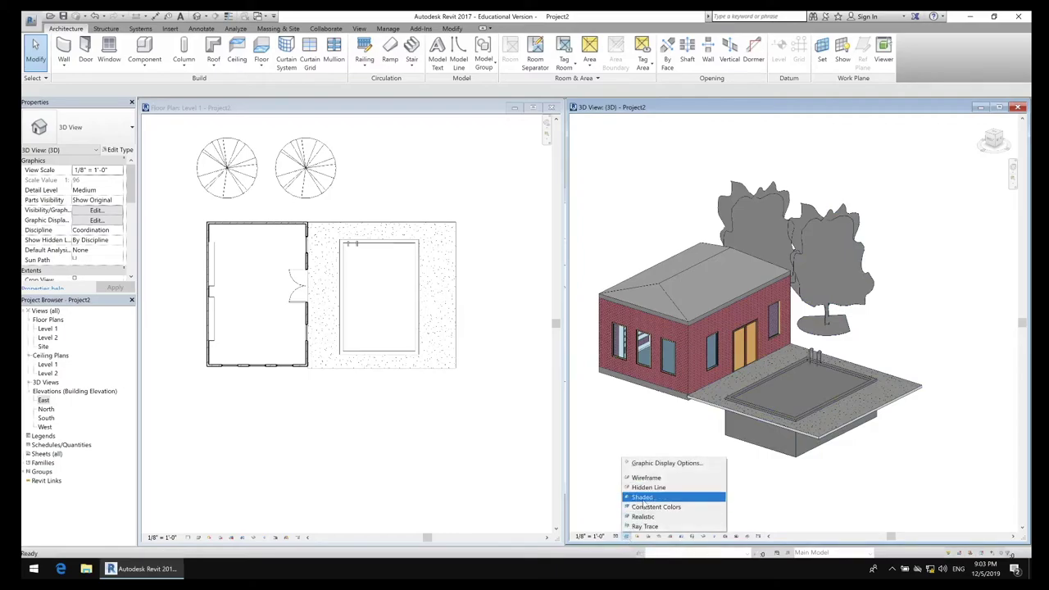
pyautogui.click(645, 517)
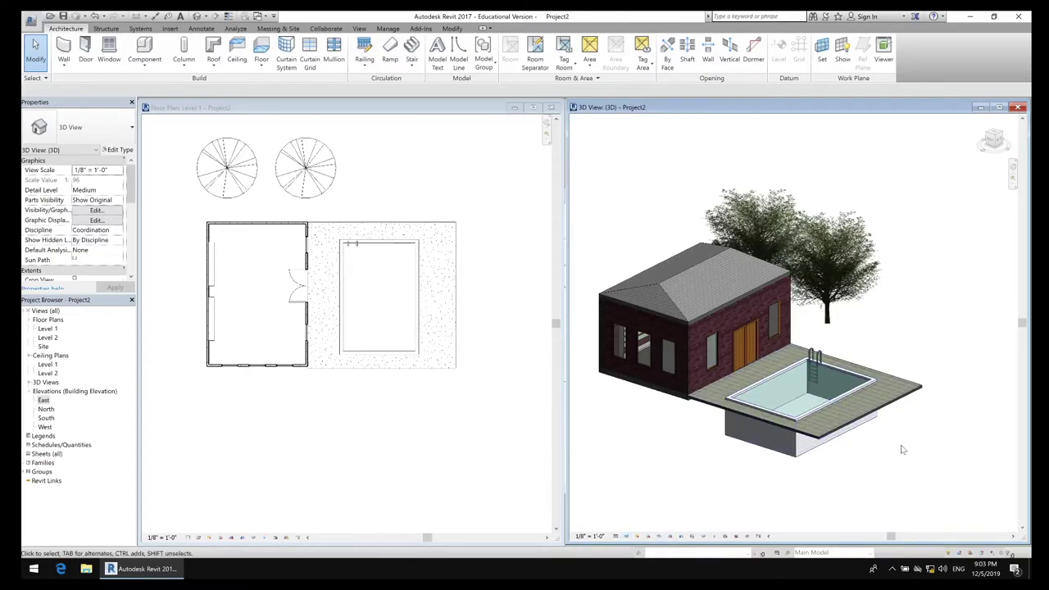
pyautogui.keyDown('shift'); pyautogui.moveTo(901, 448); pyautogui.dragTo(872, 463, button='middle'); pyautogui.keyUp('shift')
# Step: Start a new floor sketch in the Level 1 plan with the rectangle boundary tool
pyautogui.click(397, 187)
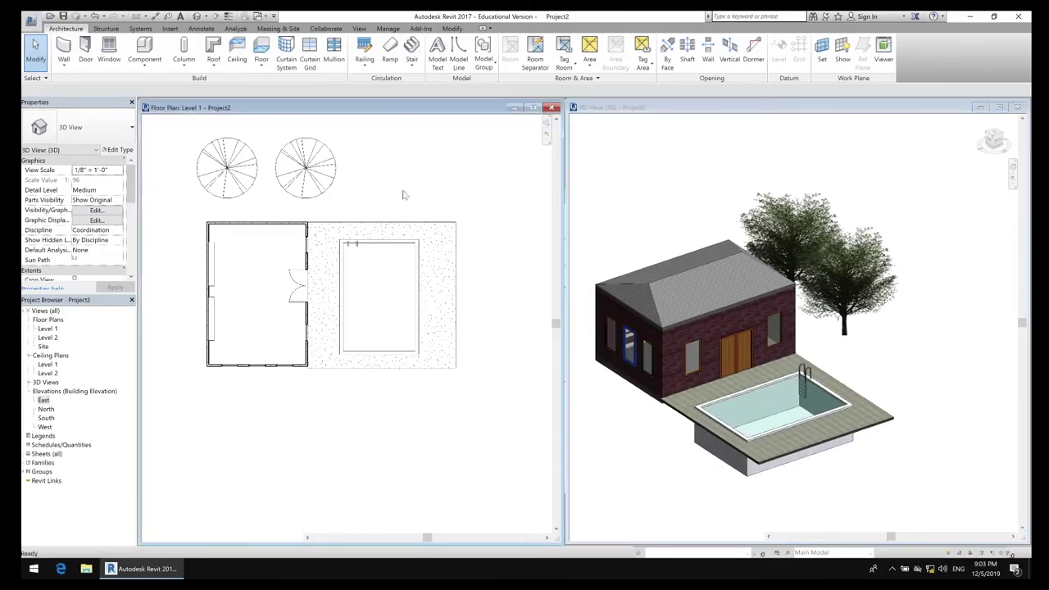
pyautogui.moveTo(412, 204); pyautogui.dragTo(430, 230, button='middle')
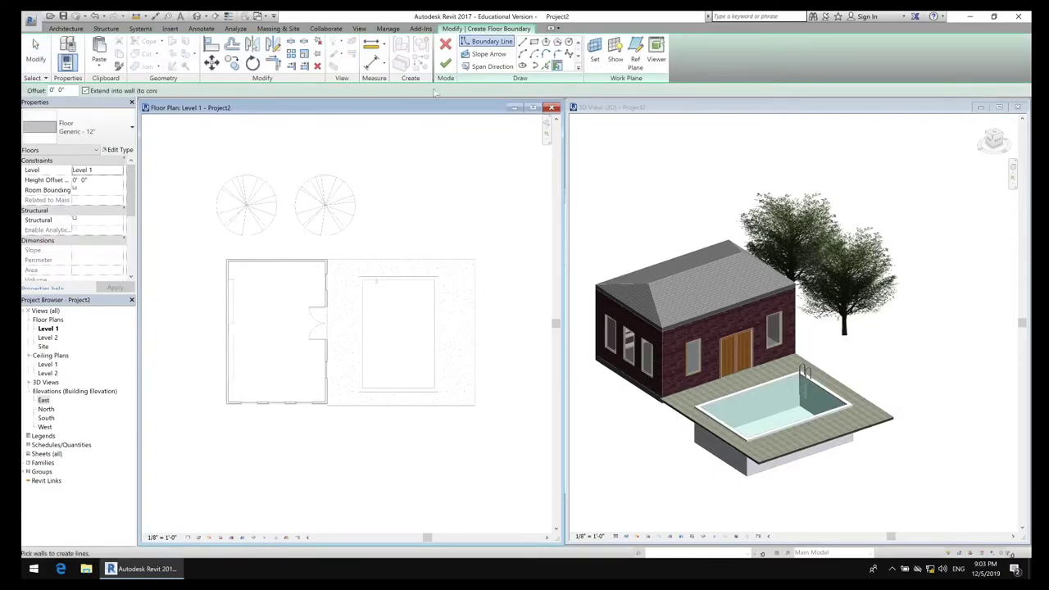
pyautogui.click(533, 42)
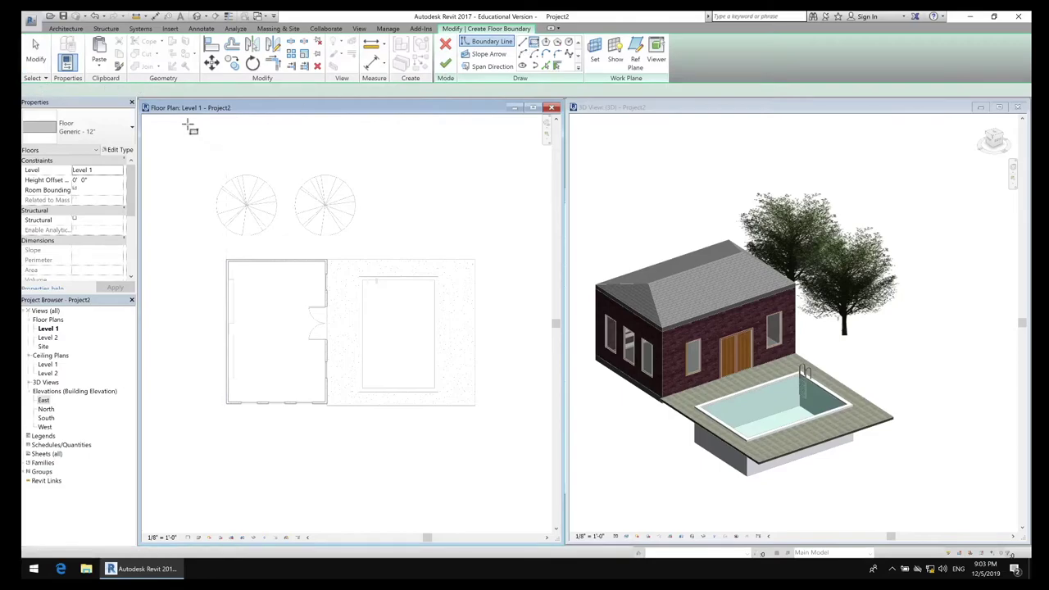
pyautogui.click(242, 267)
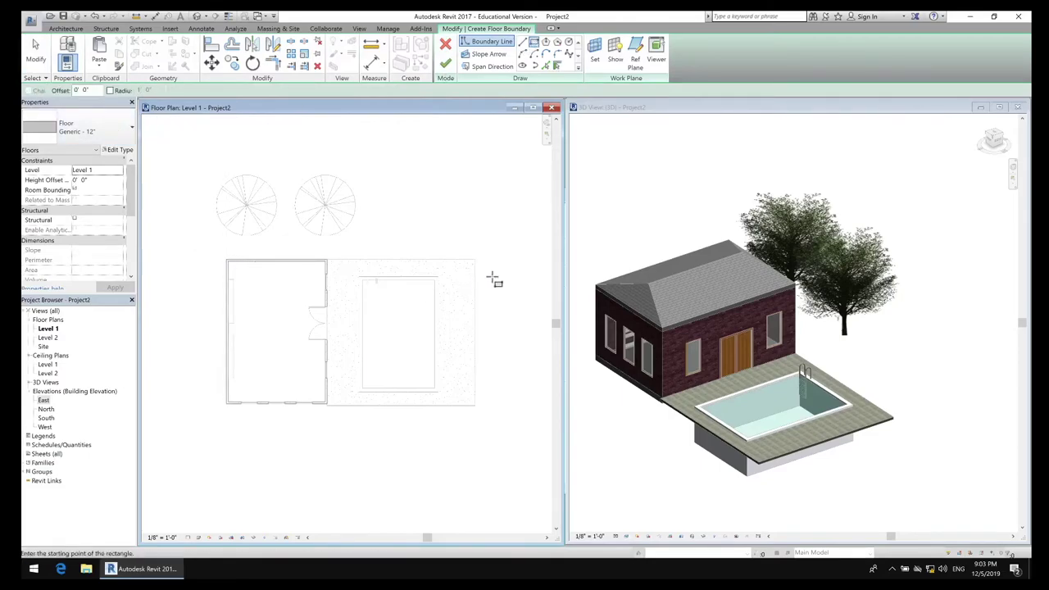
pyautogui.click(475, 260)
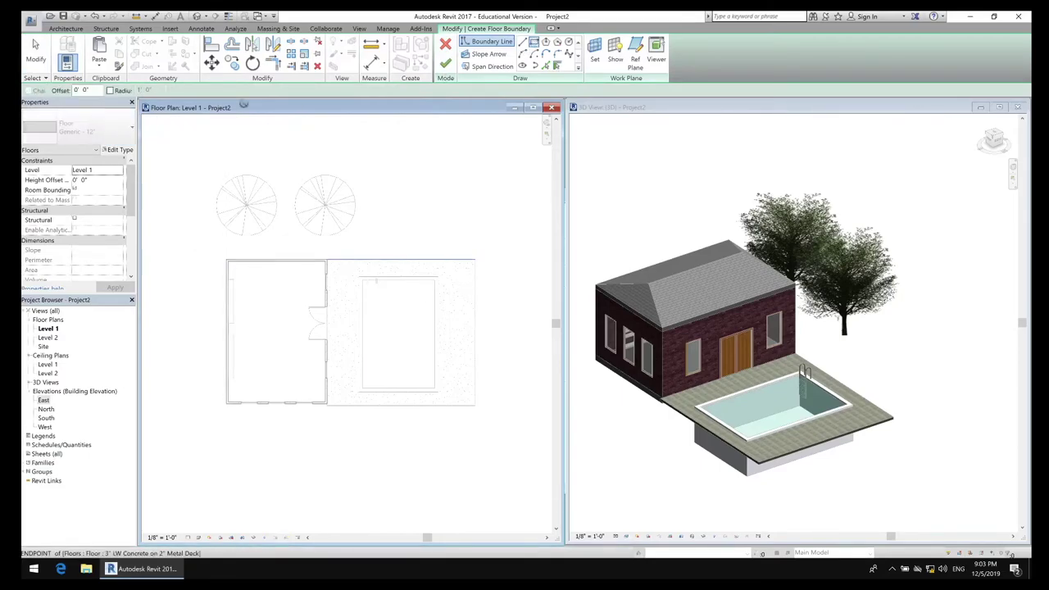
pyautogui.click(145, 110)
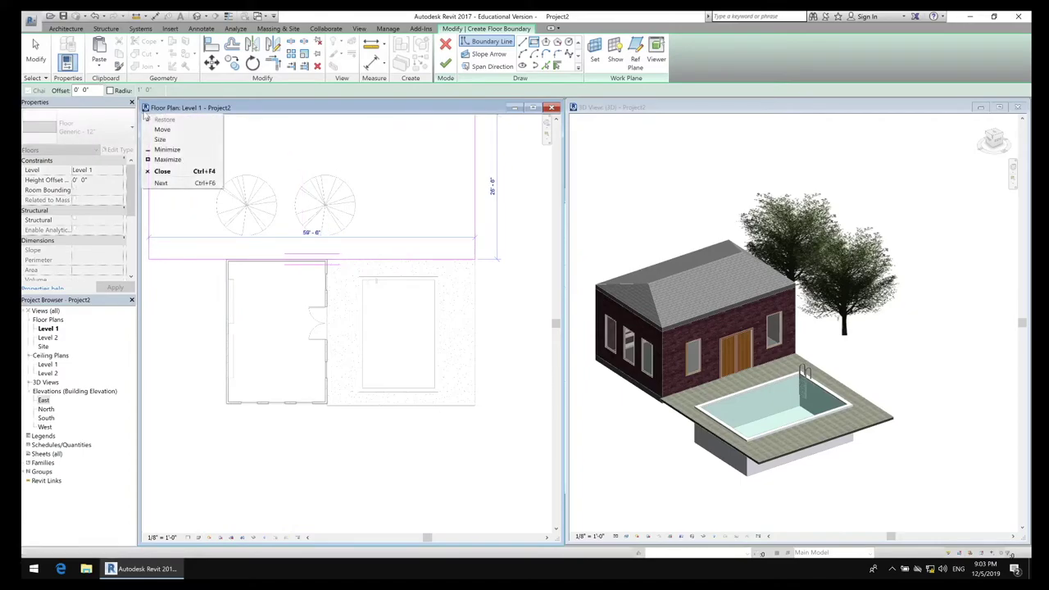
pyautogui.press('Escape')
pyautogui.scroll(2, 155, 129)
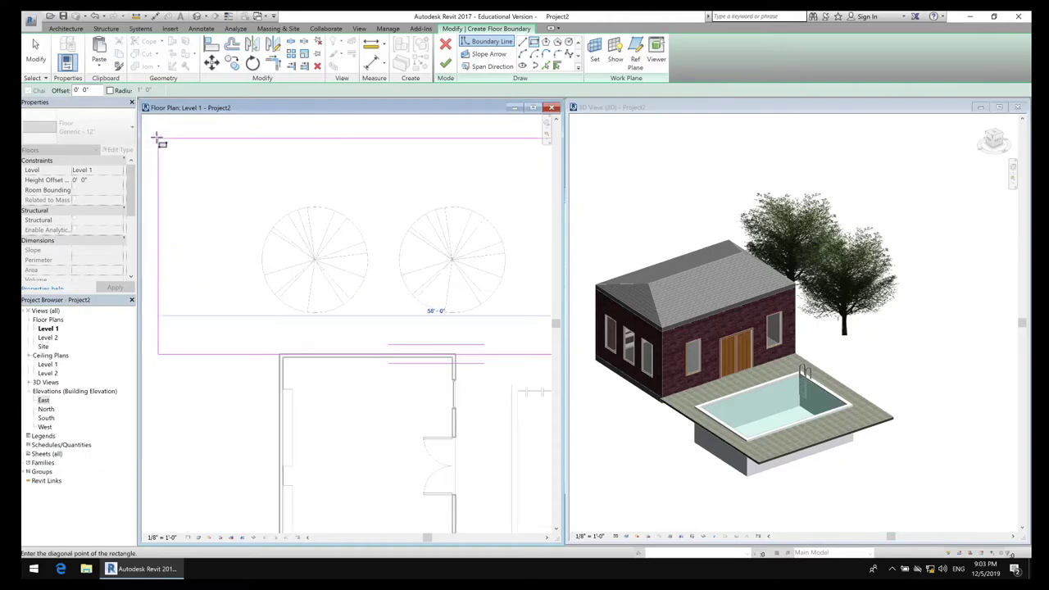
pyautogui.scroll(-5, 156, 139)
pyautogui.moveTo(155, 145); pyautogui.dragTo(272, 207, button='middle')
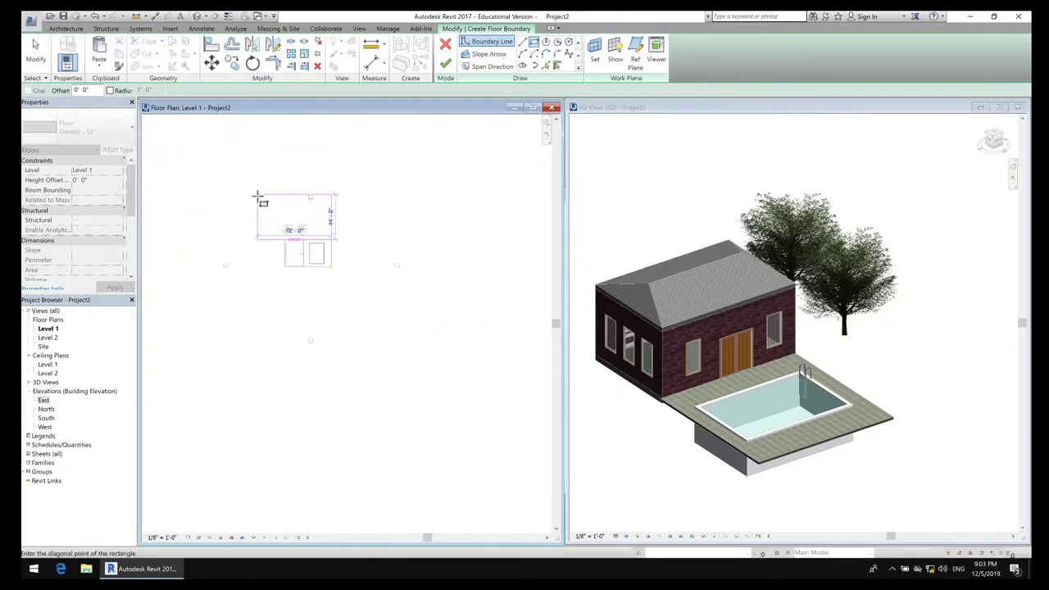
pyautogui.press('Escape')
pyautogui.press('Escape')
pyautogui.scroll(2, 323, 231)
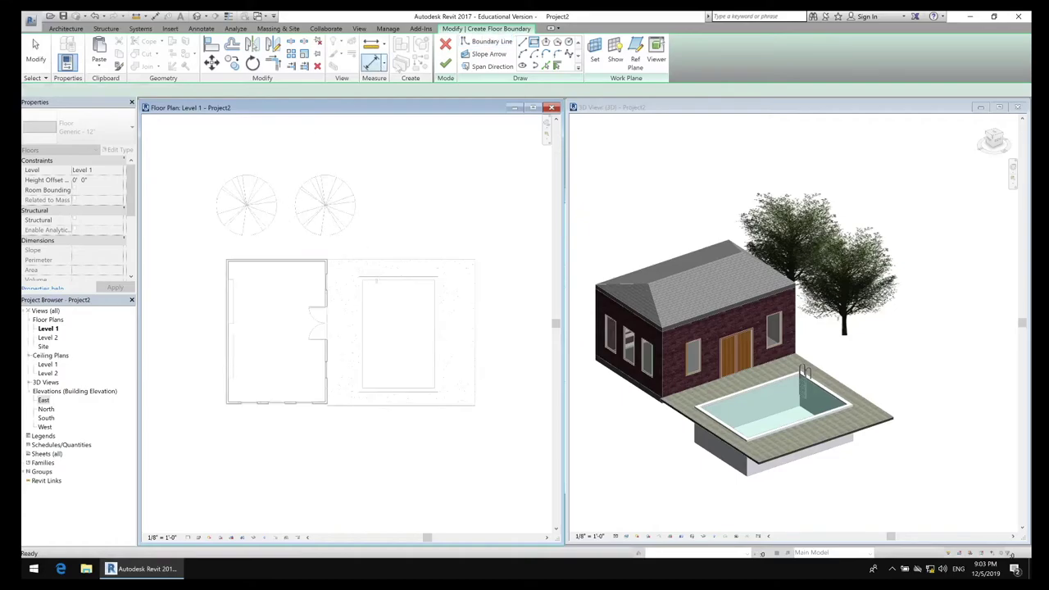
pyautogui.click(490, 41)
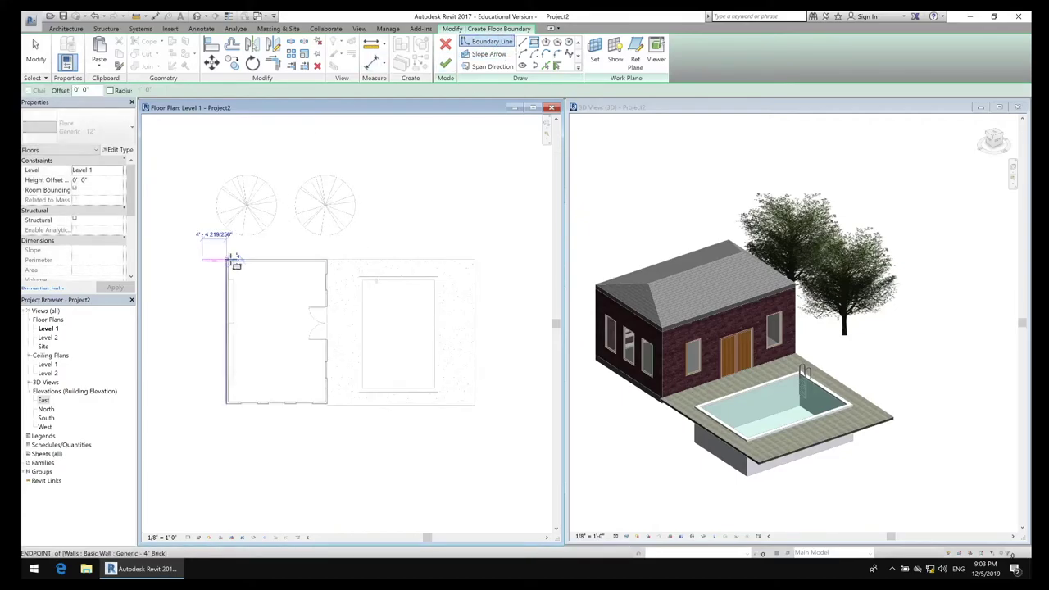
pyautogui.press('Escape')
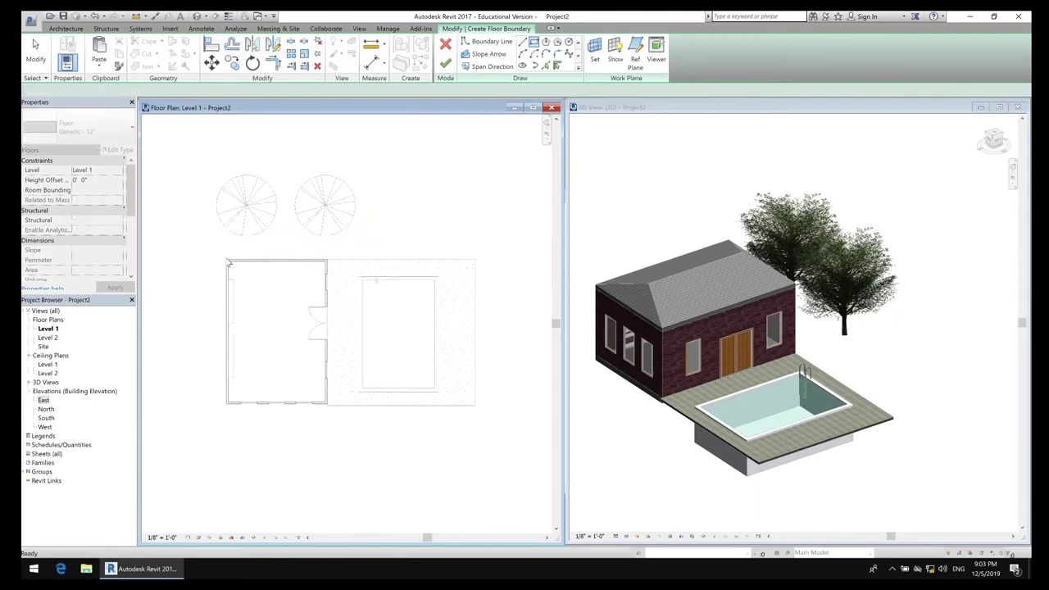
# Step: Draw a rectangular Generic - 12" floor about 40' deep from the pool slab's northeast corner, extending northwest around the trees, and finish the sketch
pyautogui.click(476, 260)
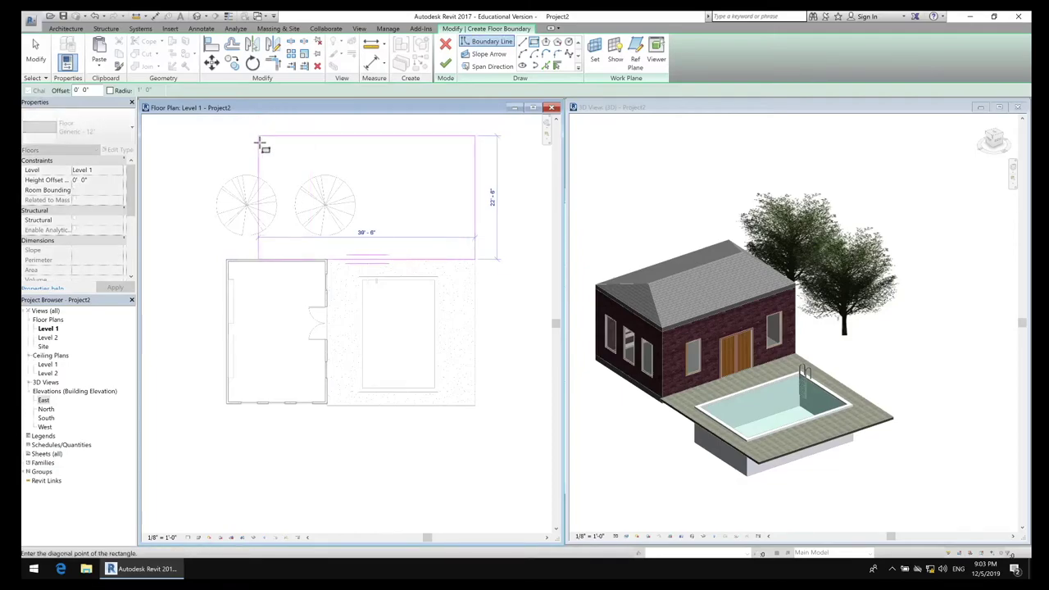
pyautogui.scroll(4, 260, 147)
pyautogui.scroll(-8, 259, 154)
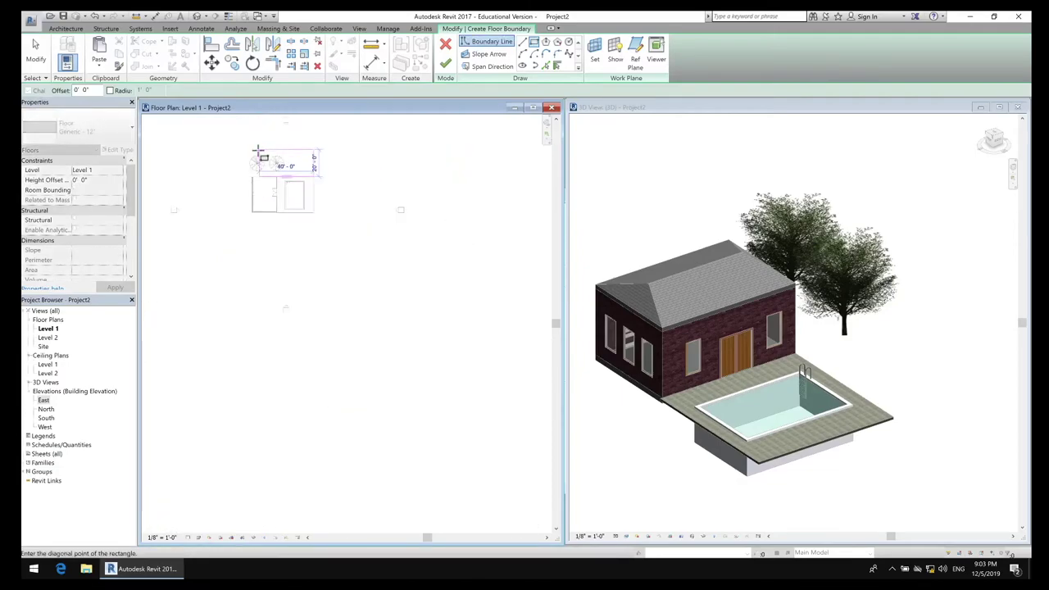
pyautogui.moveTo(219, 139); pyautogui.dragTo(275, 204, button='middle')
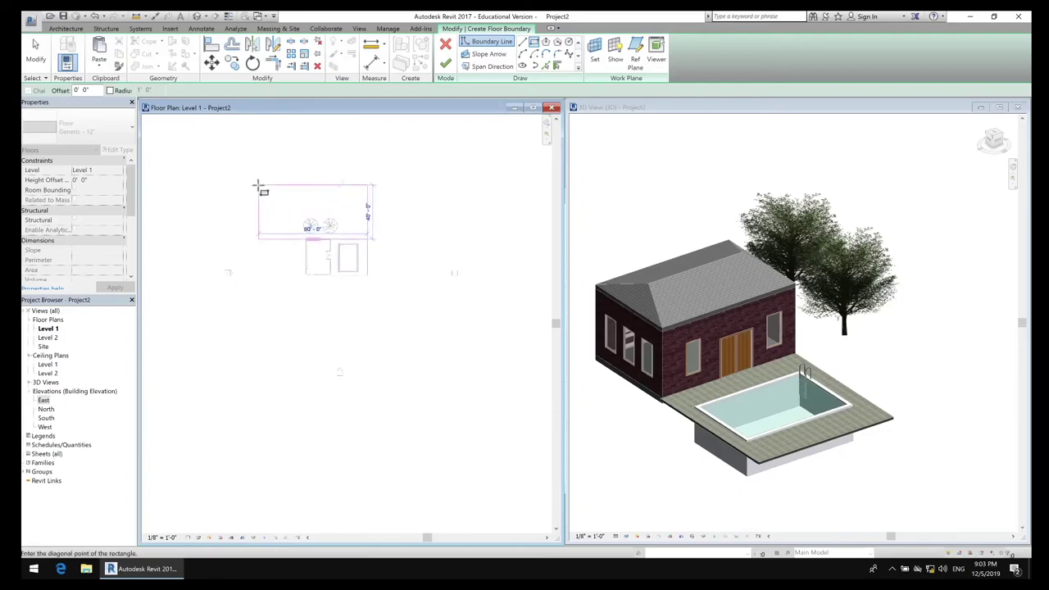
pyautogui.click(253, 184)
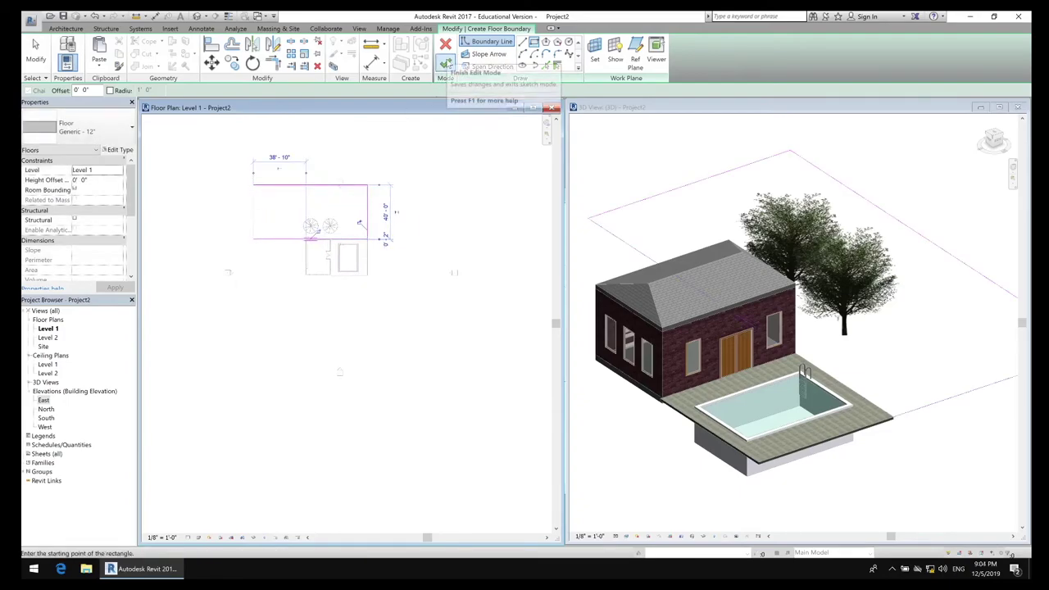
pyautogui.click(445, 61)
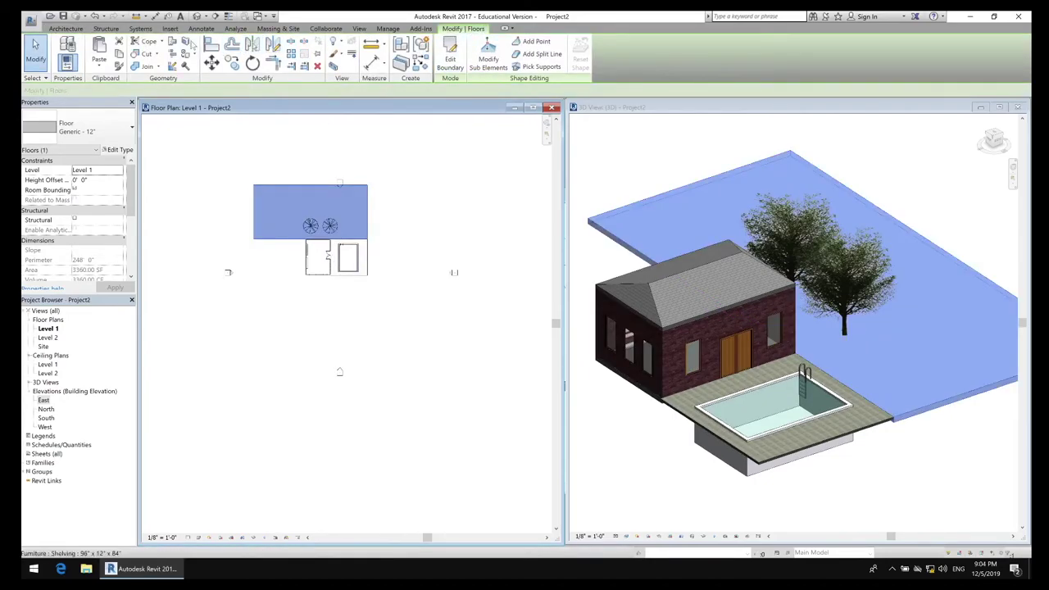
pyautogui.click(404, 131)
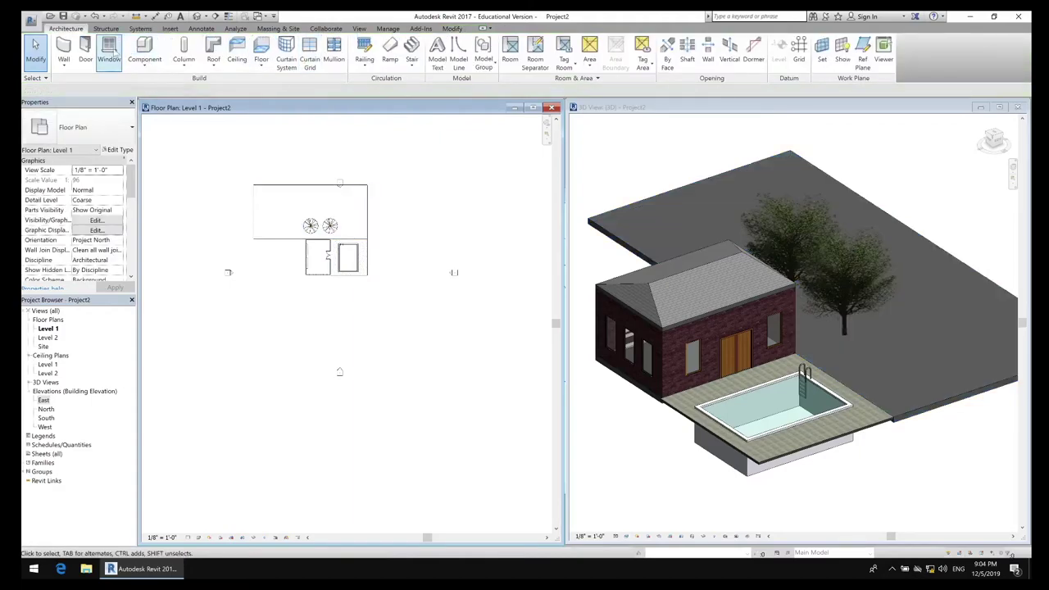
# Step: Create a rectangular Generic - 12" floor about 38'-8" wide from the building's southwest corner to the north floor's southwest corner
pyautogui.click(262, 48)
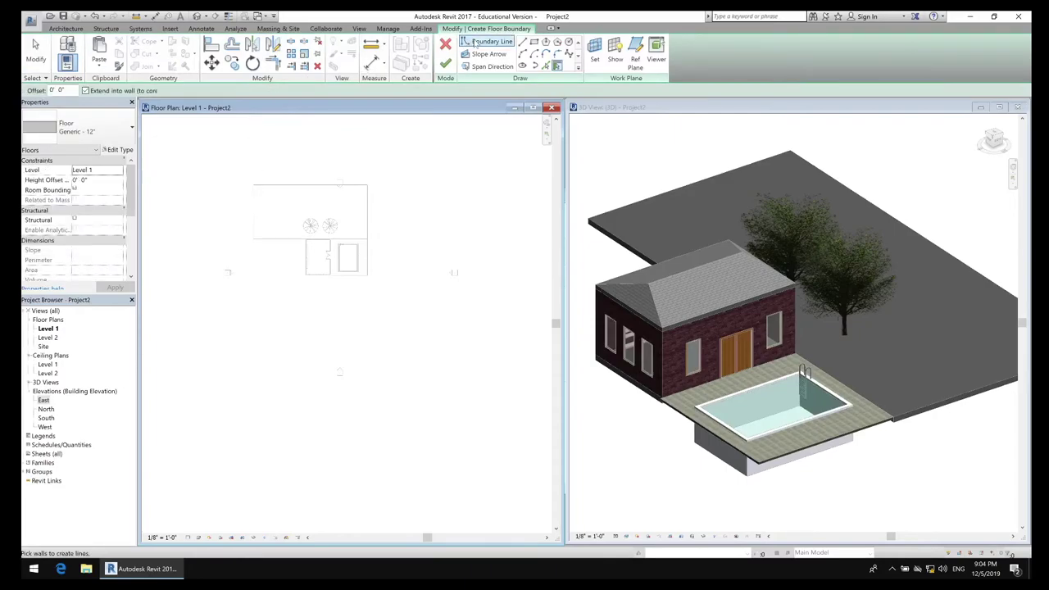
pyautogui.click(305, 273)
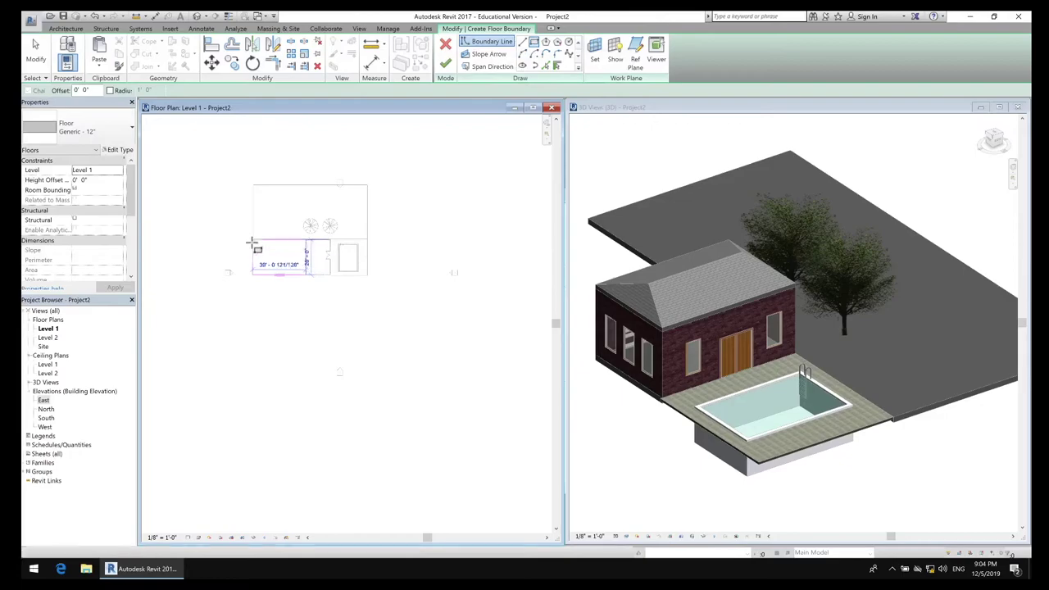
pyautogui.click(252, 242)
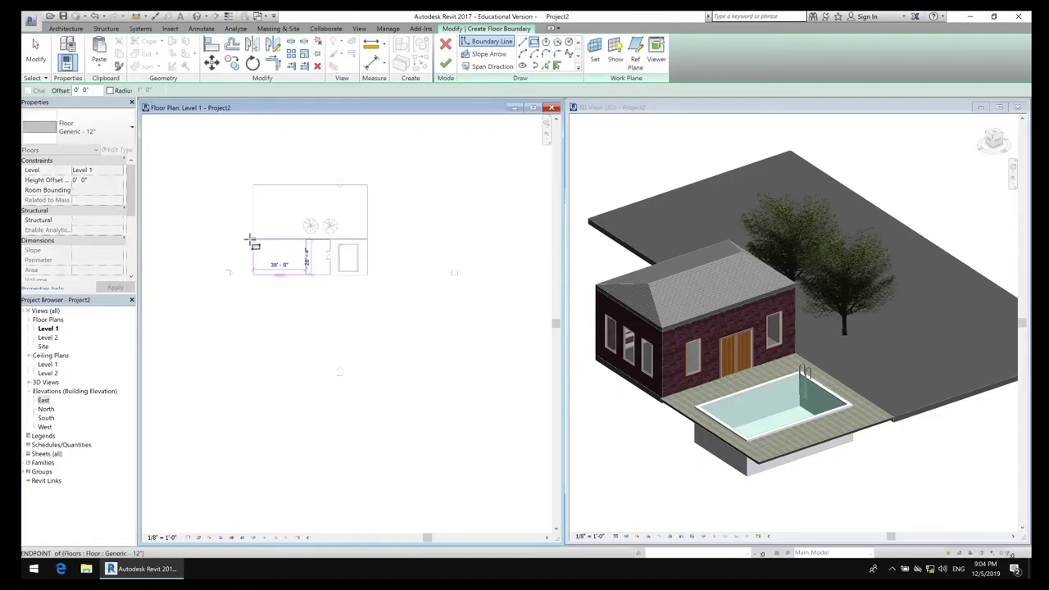
pyautogui.click(447, 62)
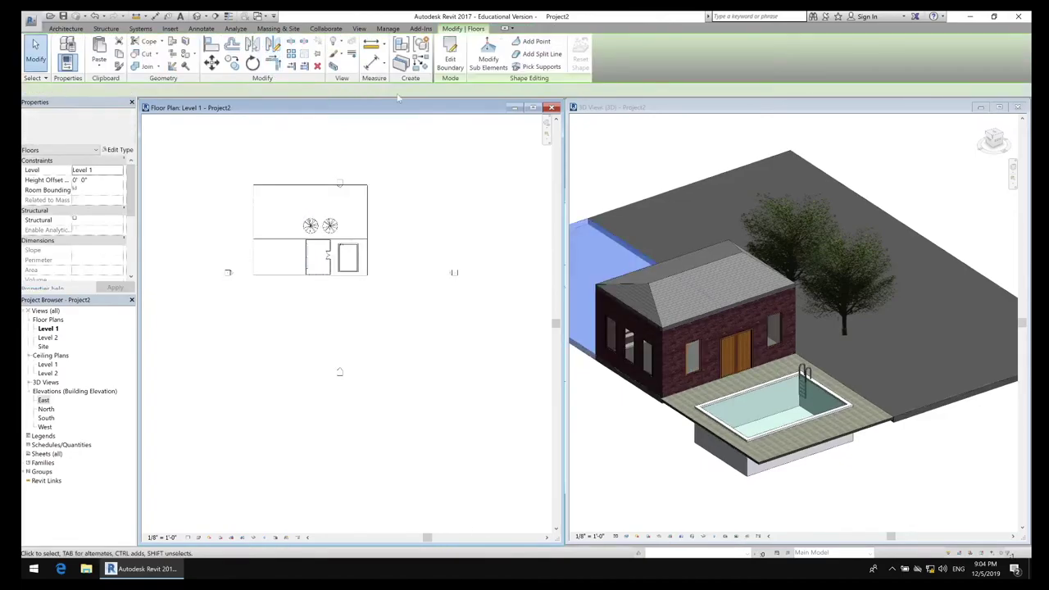
pyautogui.click(423, 114)
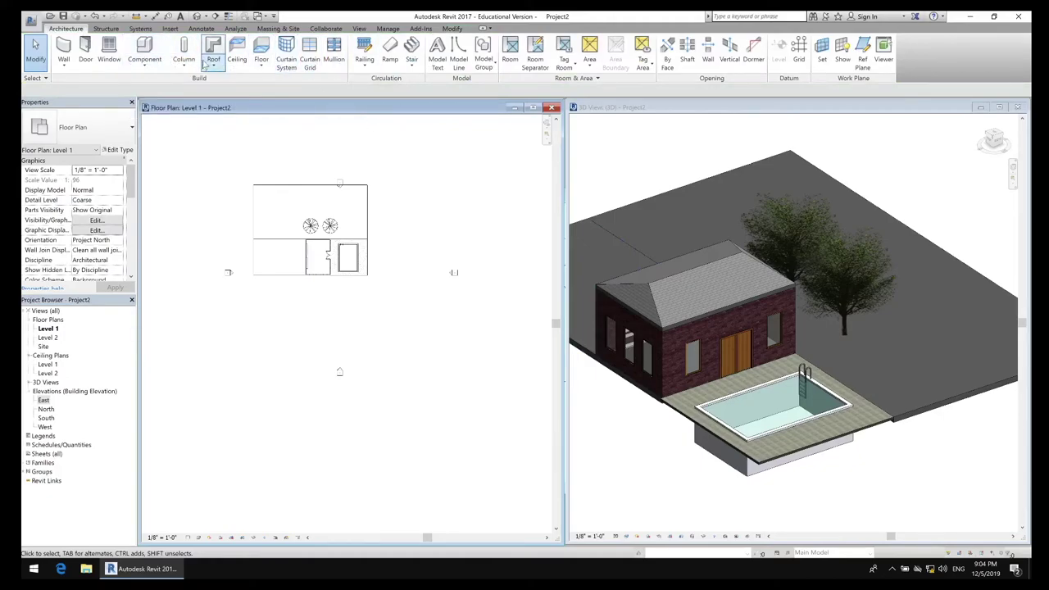
# Step: Create a rectangular Generic - 12" floor, 84' by 32', along the south side, starting from the west floor's southwest corner
pyautogui.click(261, 49)
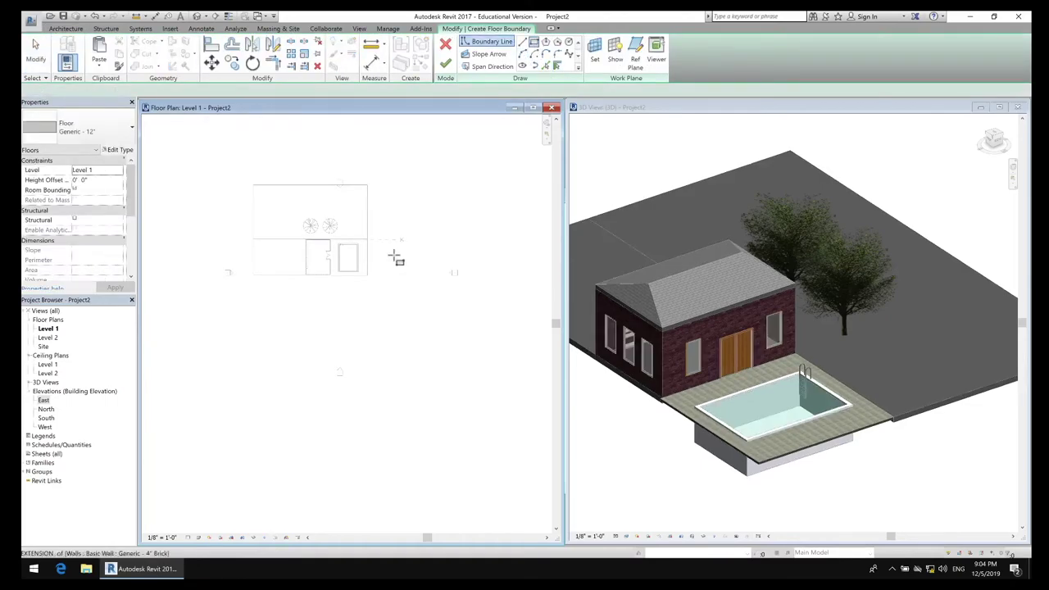
pyautogui.click(251, 277)
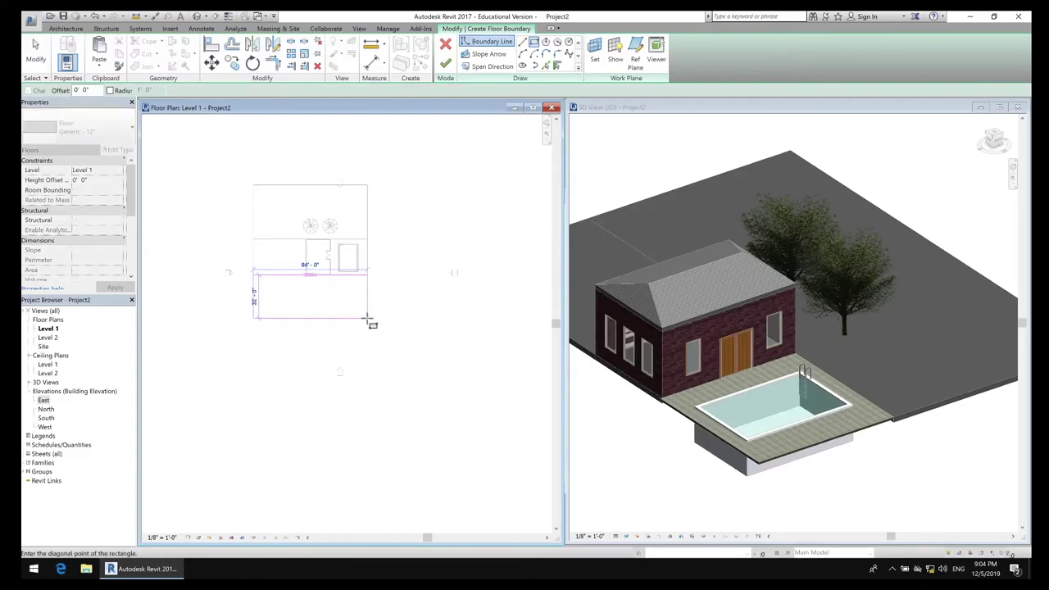
pyautogui.click(368, 318)
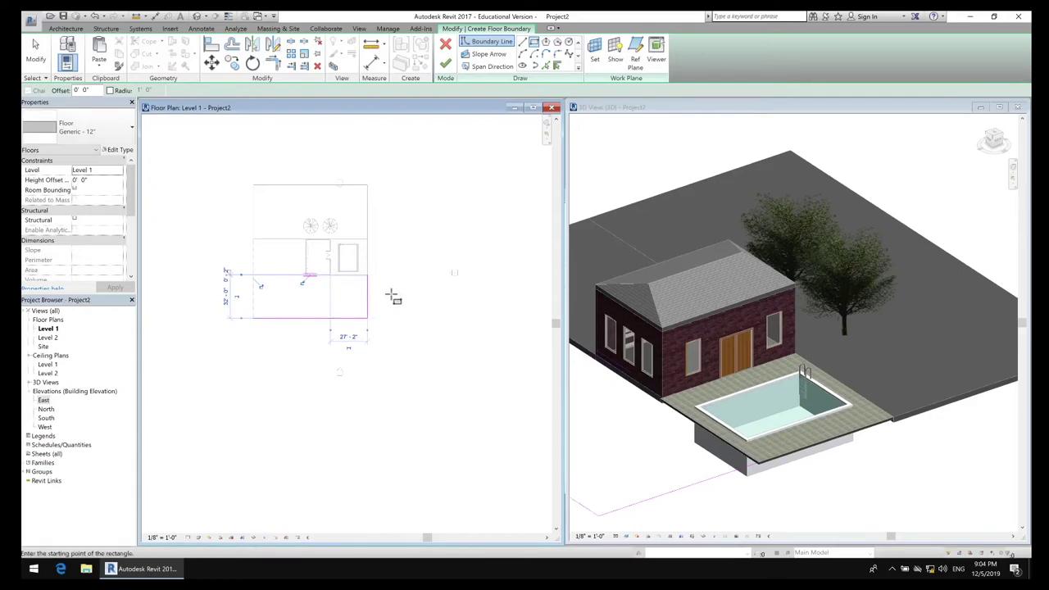
pyautogui.click(445, 63)
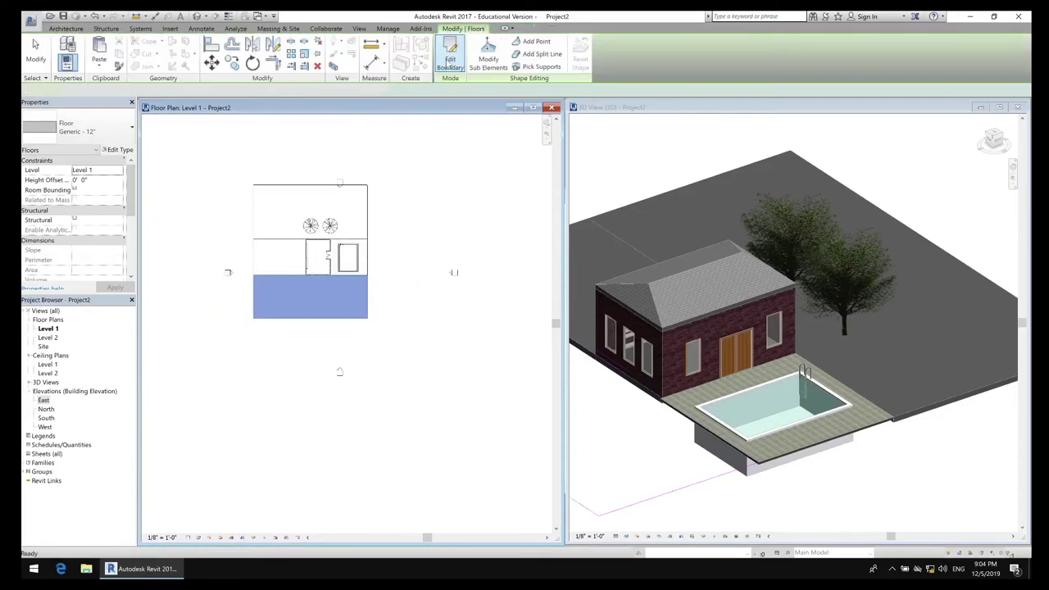
pyautogui.click(439, 330)
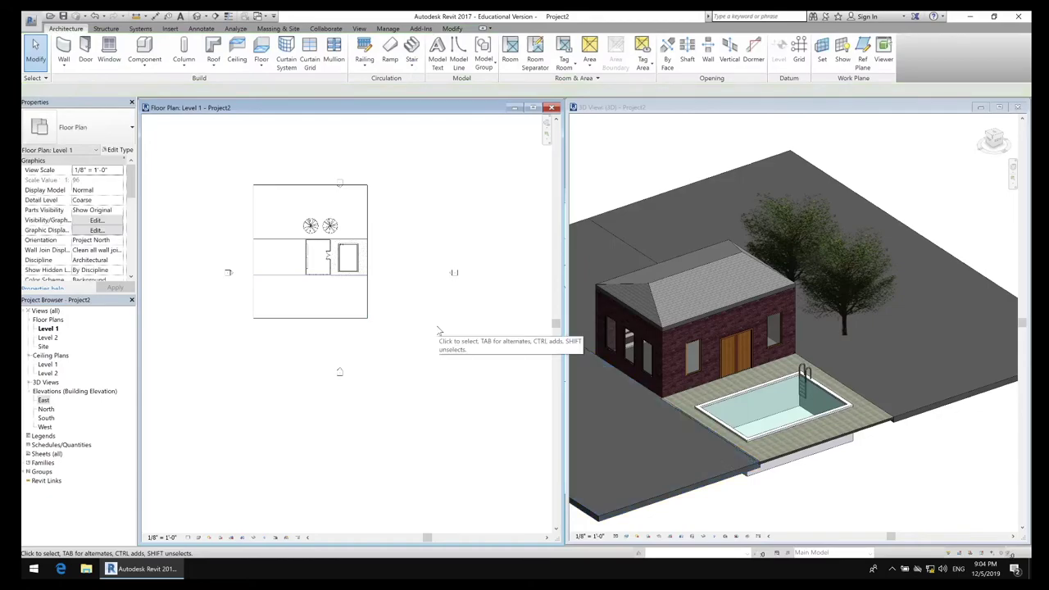
# Step: Open the boundary sketch of the 3" LW Concrete on 2" Metal Deck floor around the pool for editing
pyautogui.scroll(-1, 344, 288)
pyautogui.scroll(5, 344, 288)
pyautogui.scroll(-2, 376, 295)
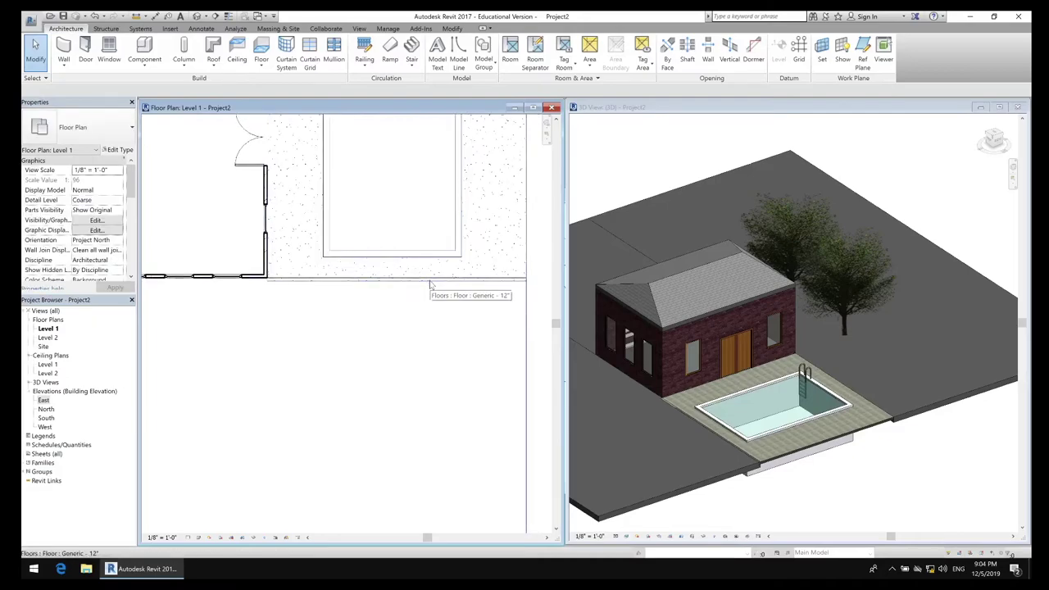
pyautogui.click(475, 271)
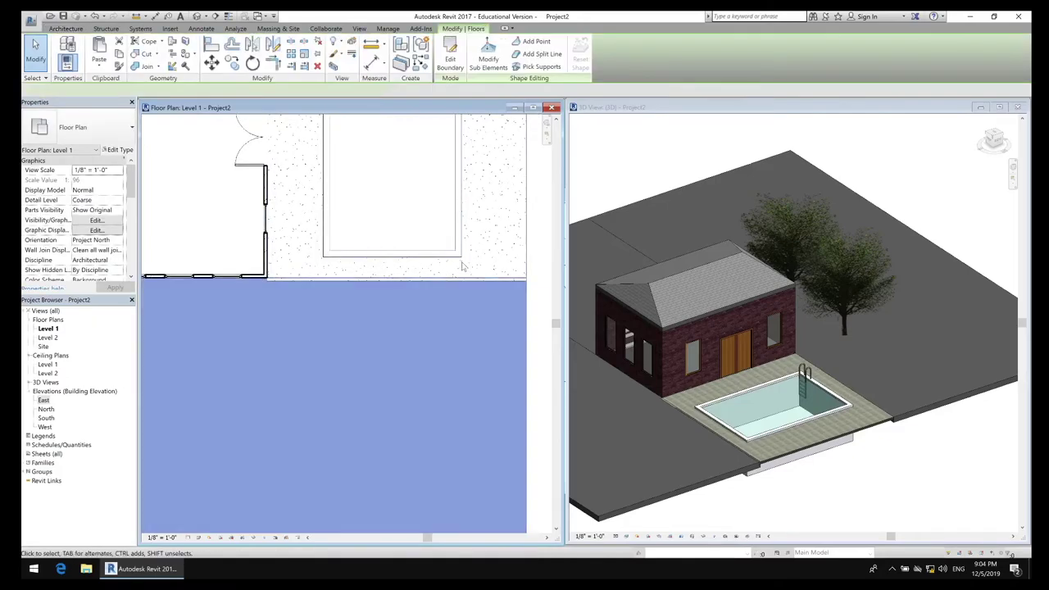
pyautogui.click(516, 265)
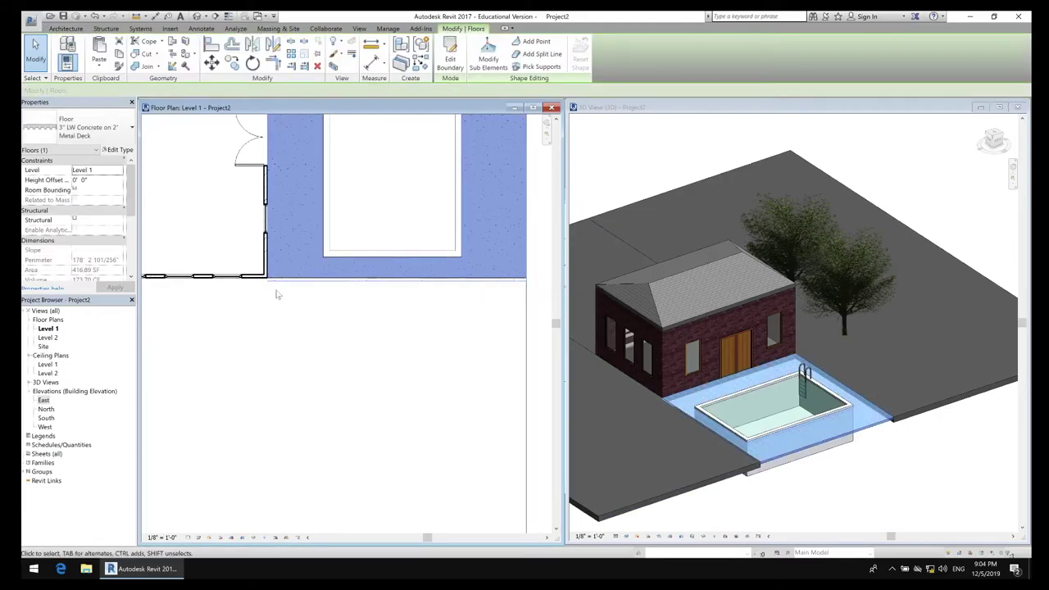
pyautogui.click(450, 65)
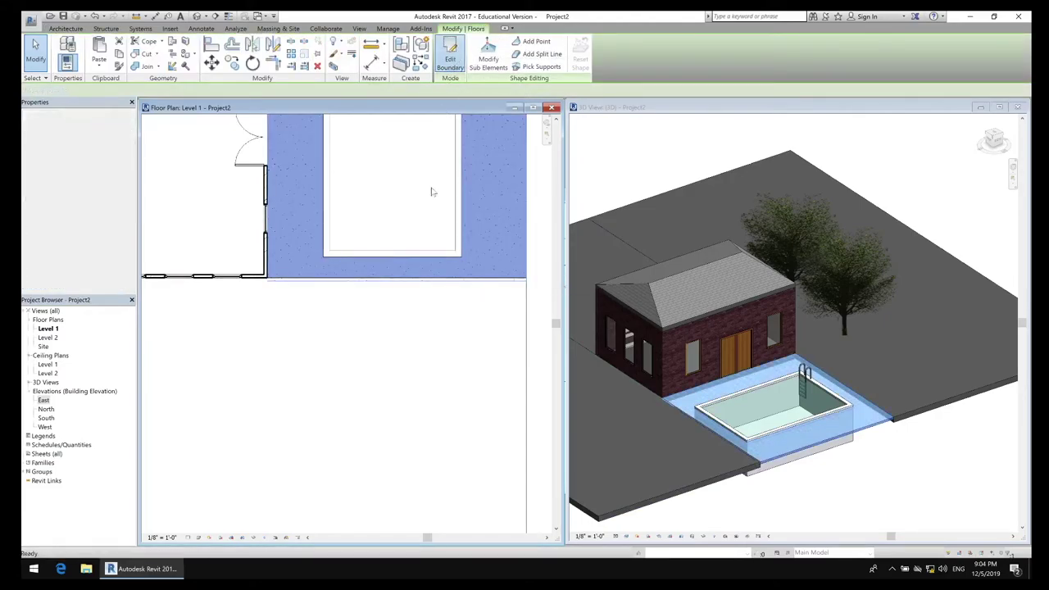
# Step: Replace the slab's two-piece south boundary with one straight line about 26'-4" long, removing the short segment and extending the long one west
pyautogui.click(399, 279)
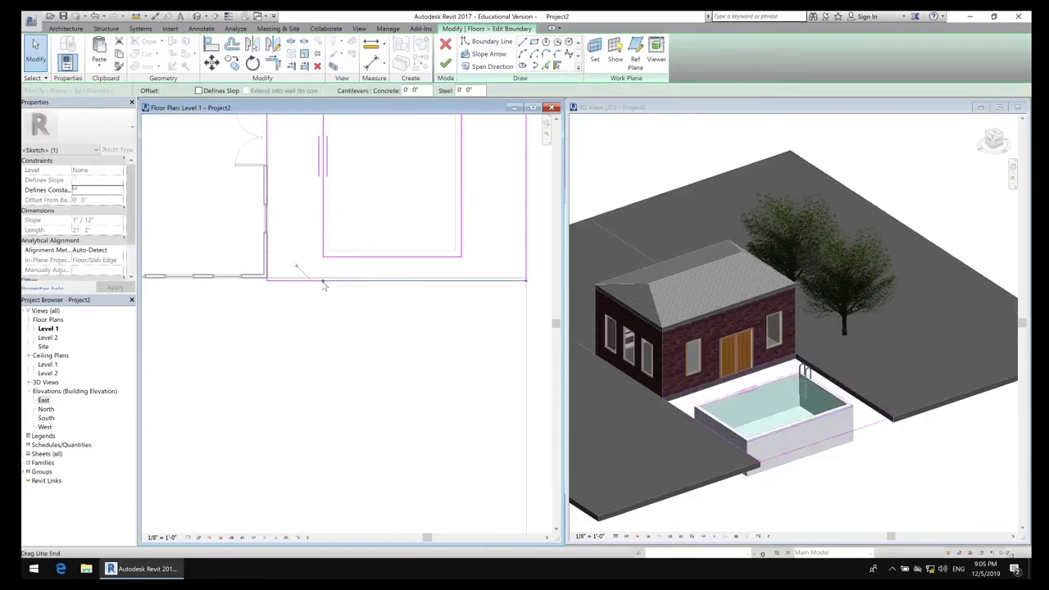
pyautogui.moveTo(325, 284); pyautogui.dragTo(321, 280)
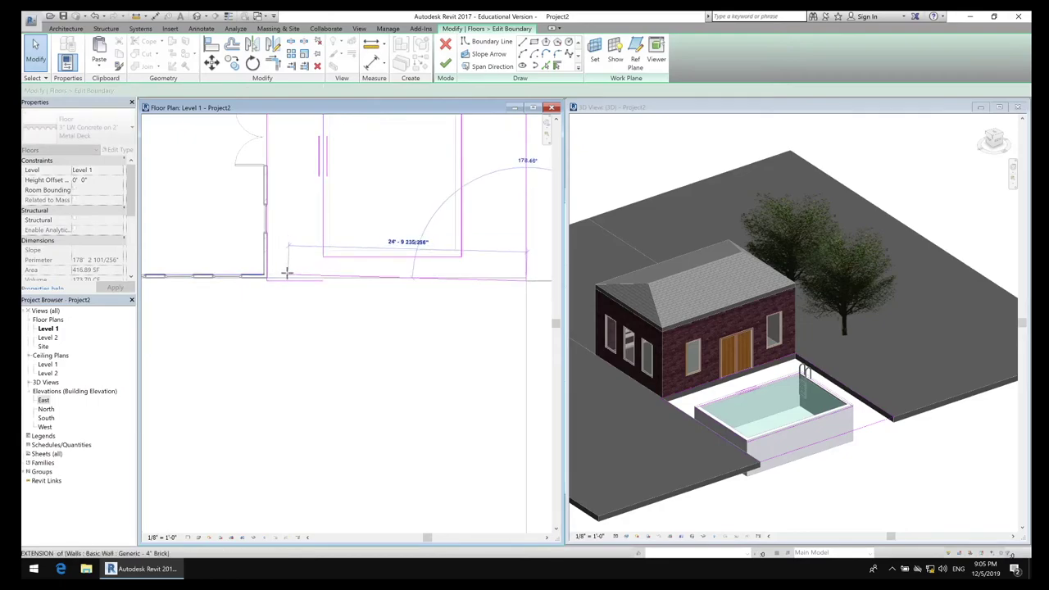
pyautogui.click(289, 270)
pyautogui.click(308, 280)
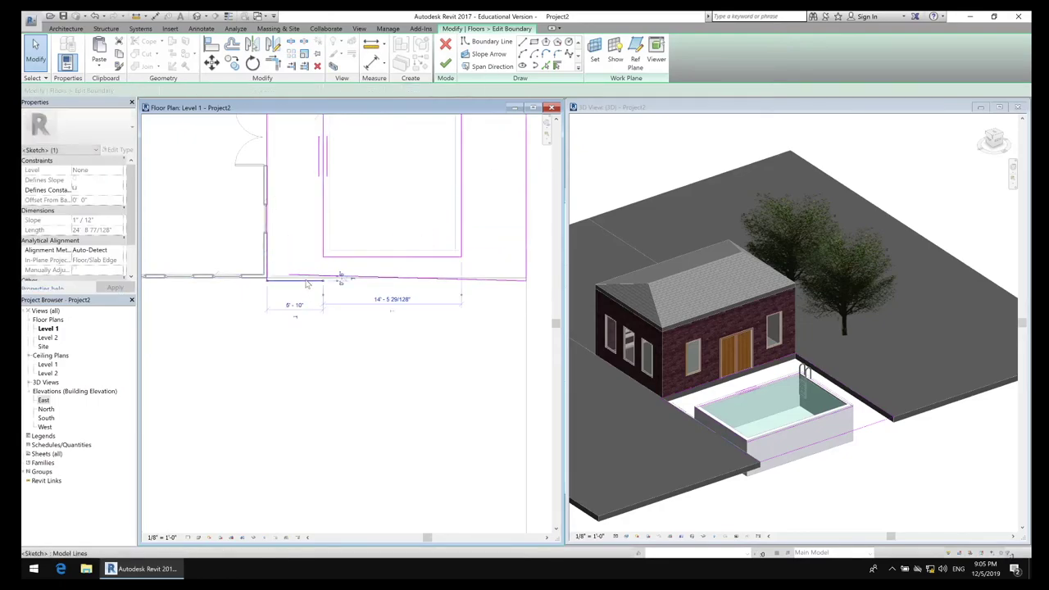
pyautogui.moveTo(290, 277); pyautogui.dragTo(265, 278)
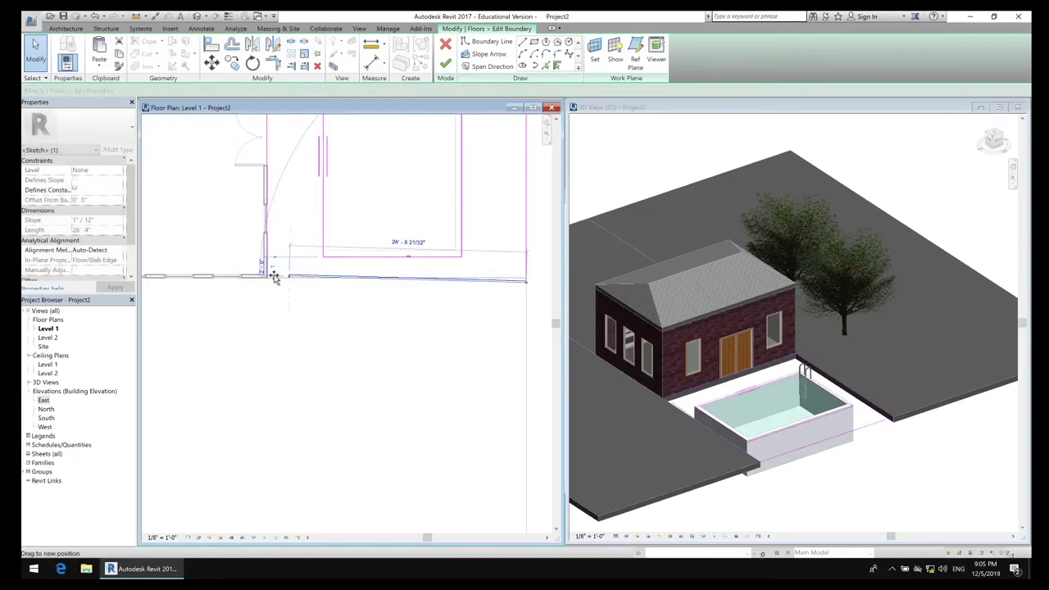
pyautogui.click(277, 277)
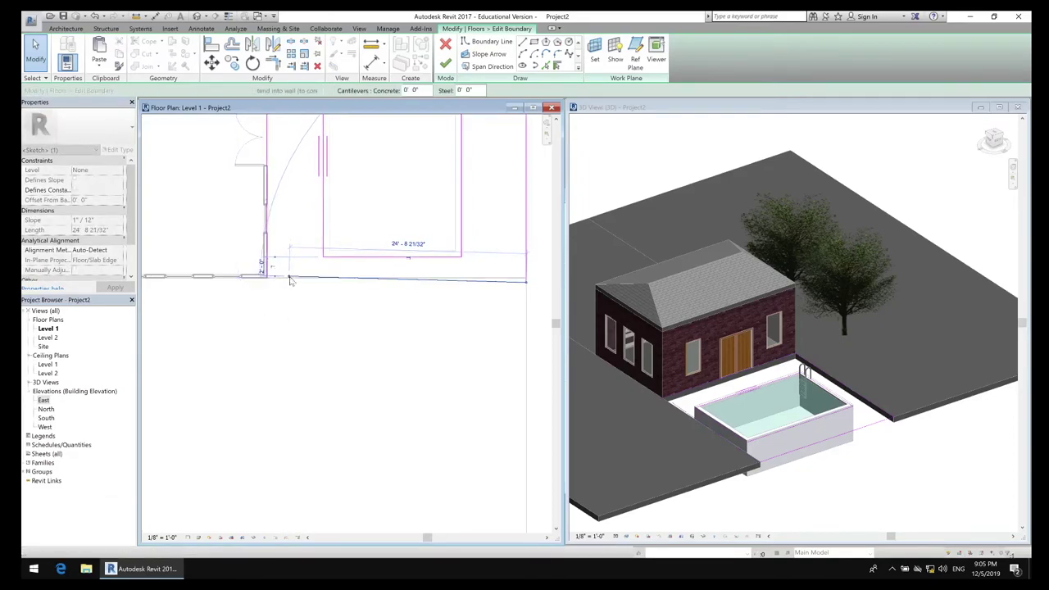
pyautogui.press('Escape')
pyautogui.press('Escape')
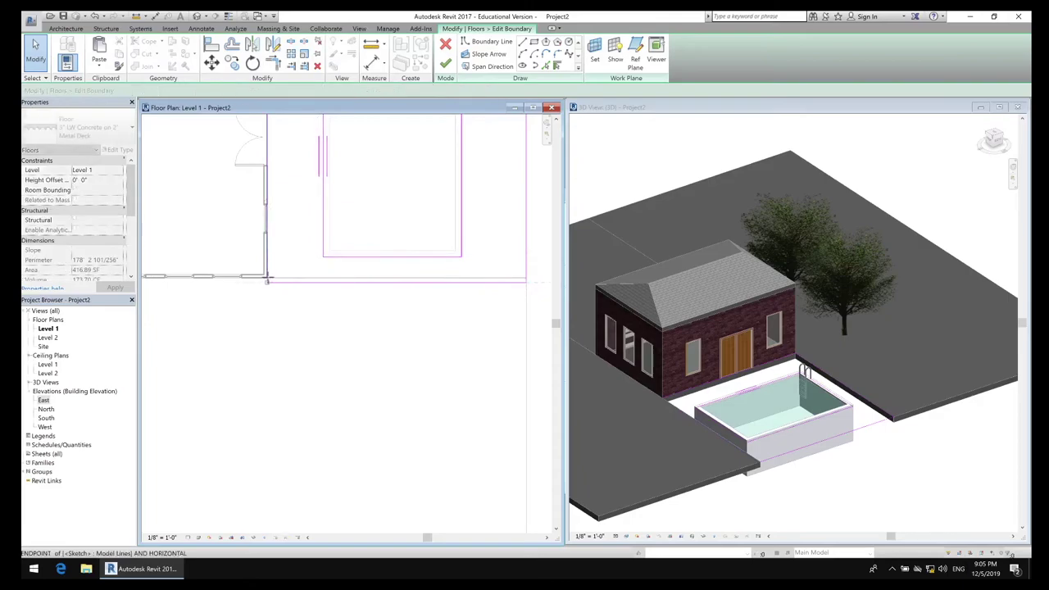
pyautogui.moveTo(268, 280); pyautogui.dragTo(267, 280)
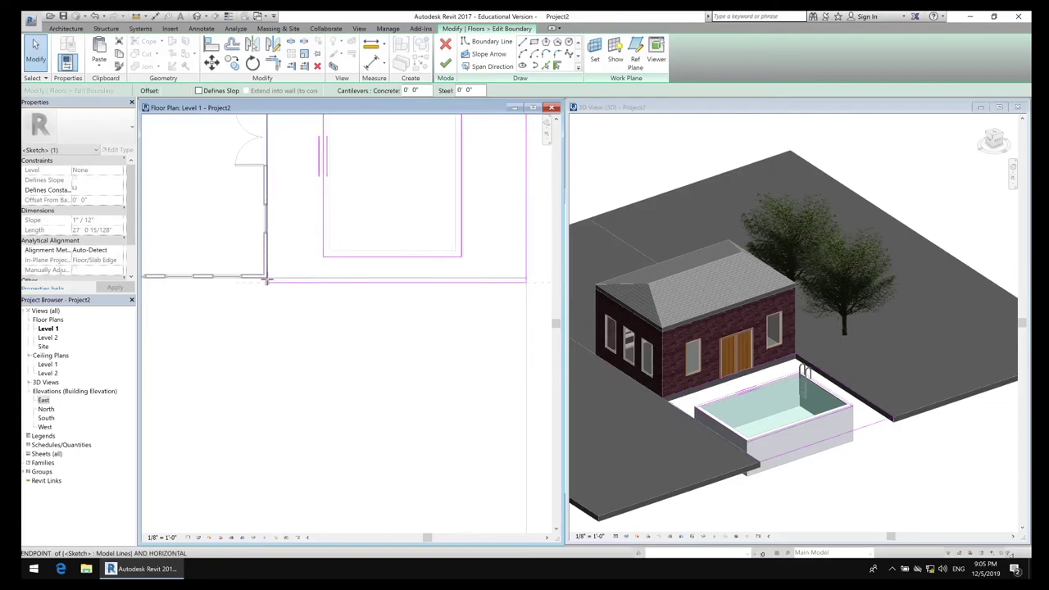
# Step: Move the lower end of the west boundary line and the west end of the south line up to the brick wall's outer corner
pyautogui.scroll(-3, 266, 280)
pyautogui.scroll(4, 258, 277)
pyautogui.scroll(5, 258, 277)
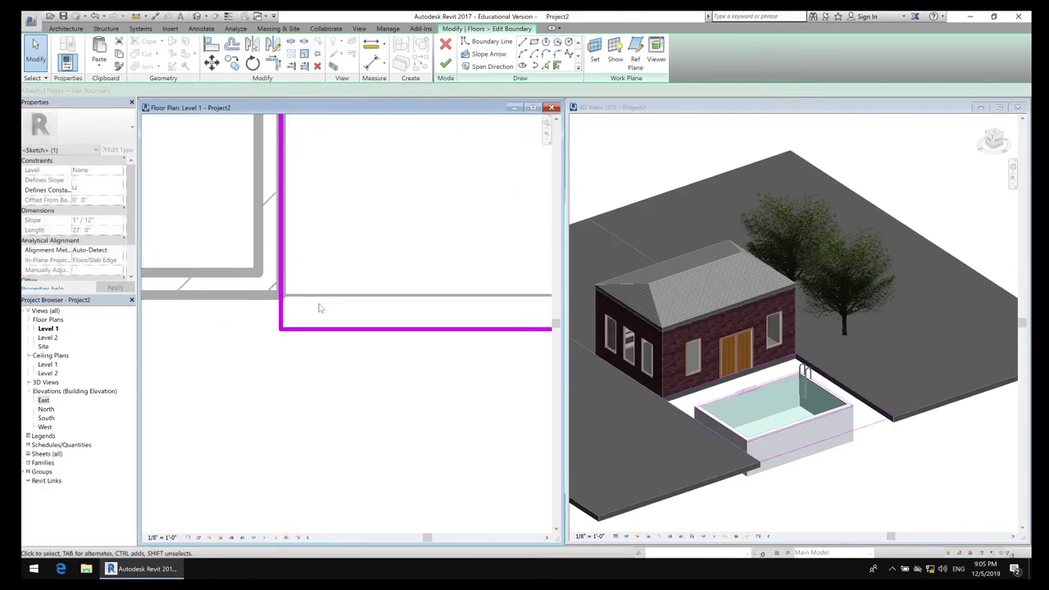
pyautogui.click(293, 310)
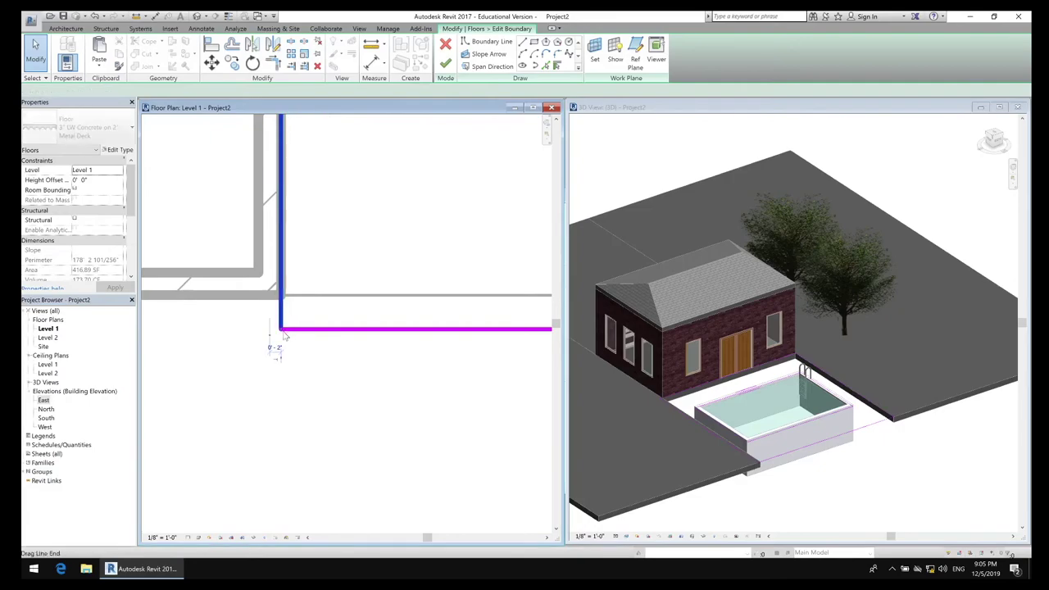
pyautogui.moveTo(282, 334); pyautogui.dragTo(280, 295)
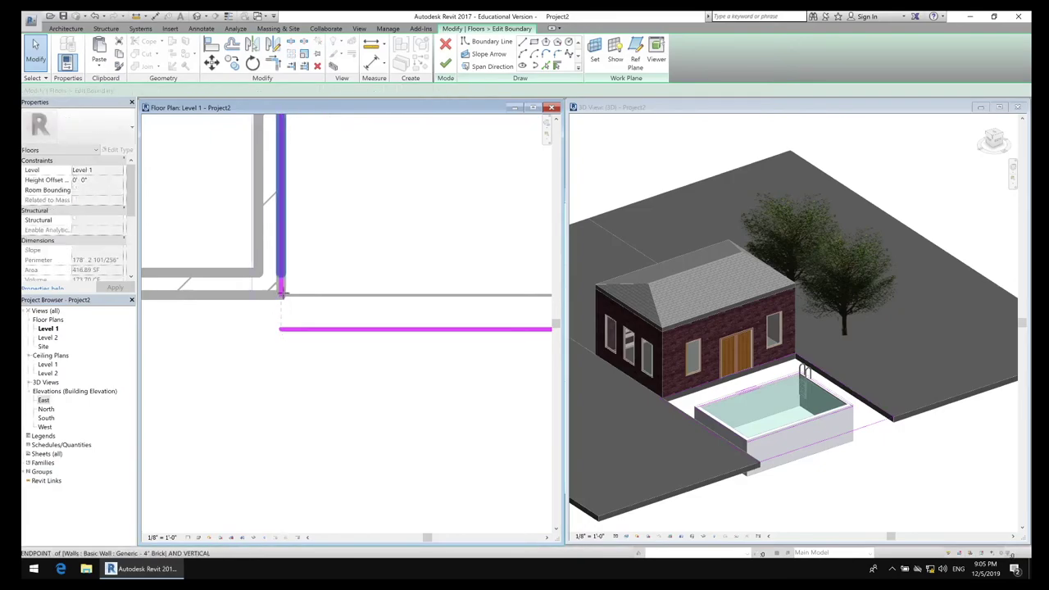
pyautogui.click(354, 329)
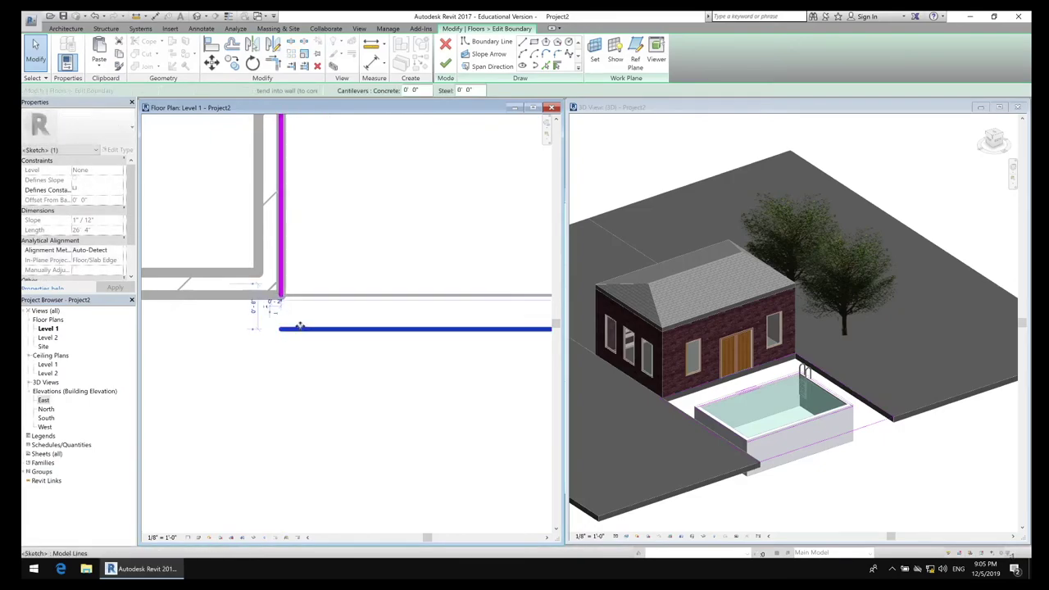
pyautogui.moveTo(283, 334); pyautogui.dragTo(281, 296)
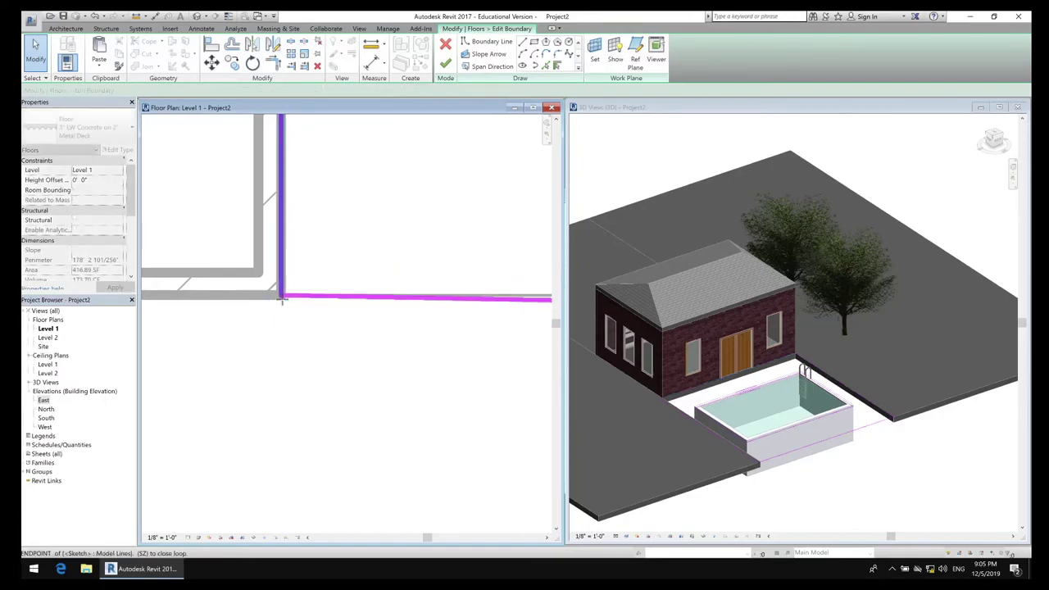
pyautogui.click(346, 265)
# Step: Move the southeast boundary corner up to the corner of the adjoining south floor, and finish the slab's boundary edit
pyautogui.moveTo(445, 351); pyautogui.dragTo(499, 342, button='middle')
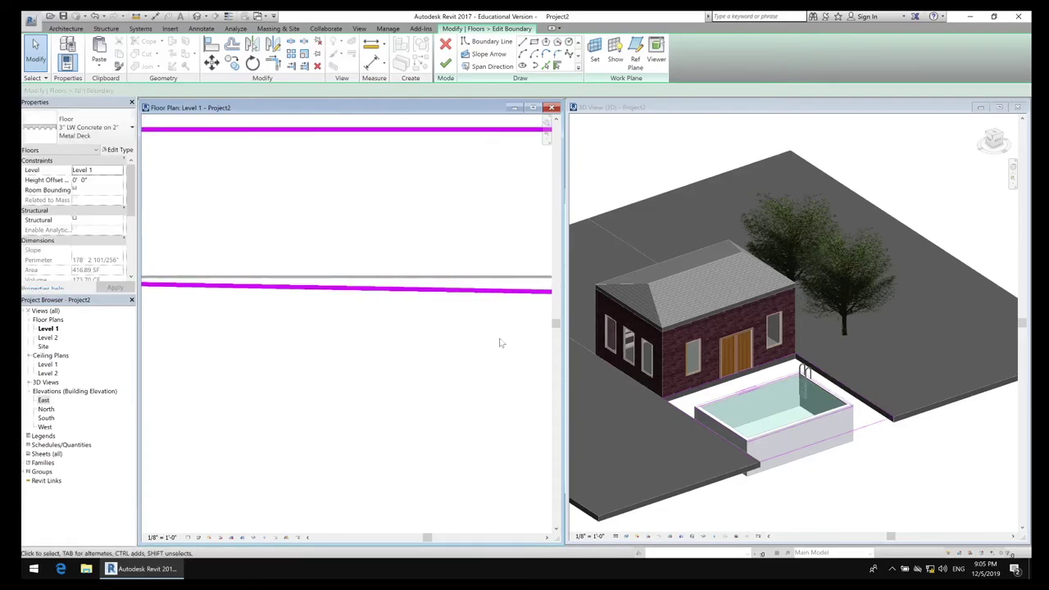
pyautogui.moveTo(276, 343); pyautogui.dragTo(256, 321, button='middle')
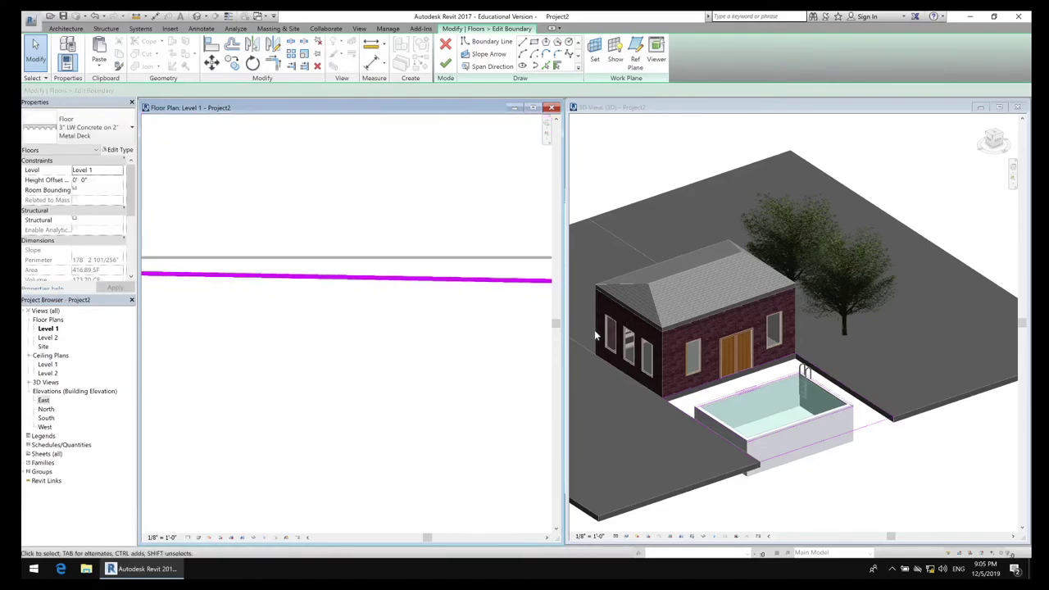
pyautogui.scroll(2, 432, 326)
pyautogui.scroll(-3, 446, 329)
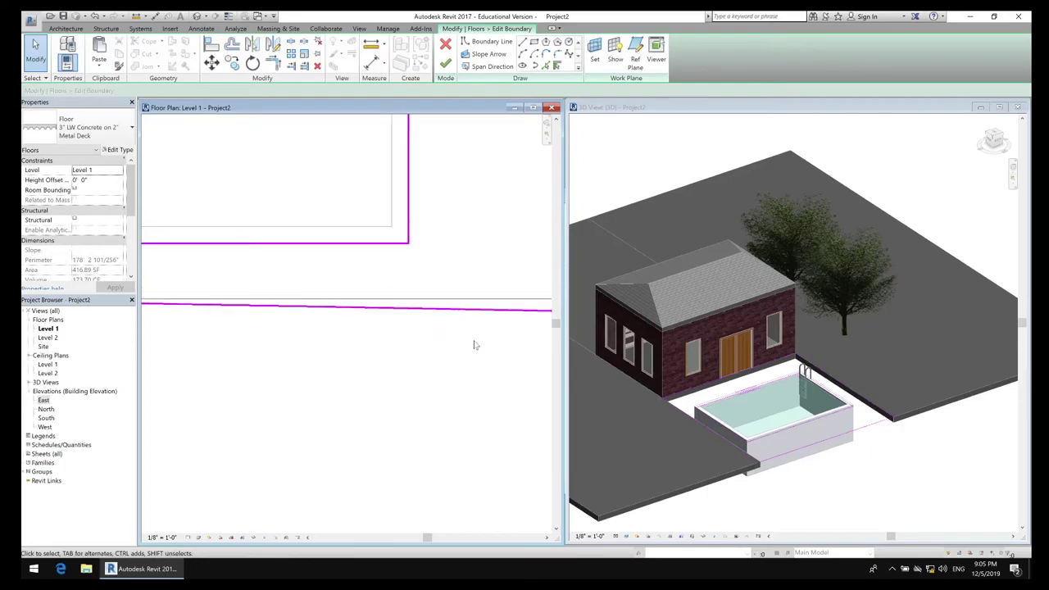
pyautogui.scroll(2, 232, 330)
pyautogui.scroll(1, 318, 286)
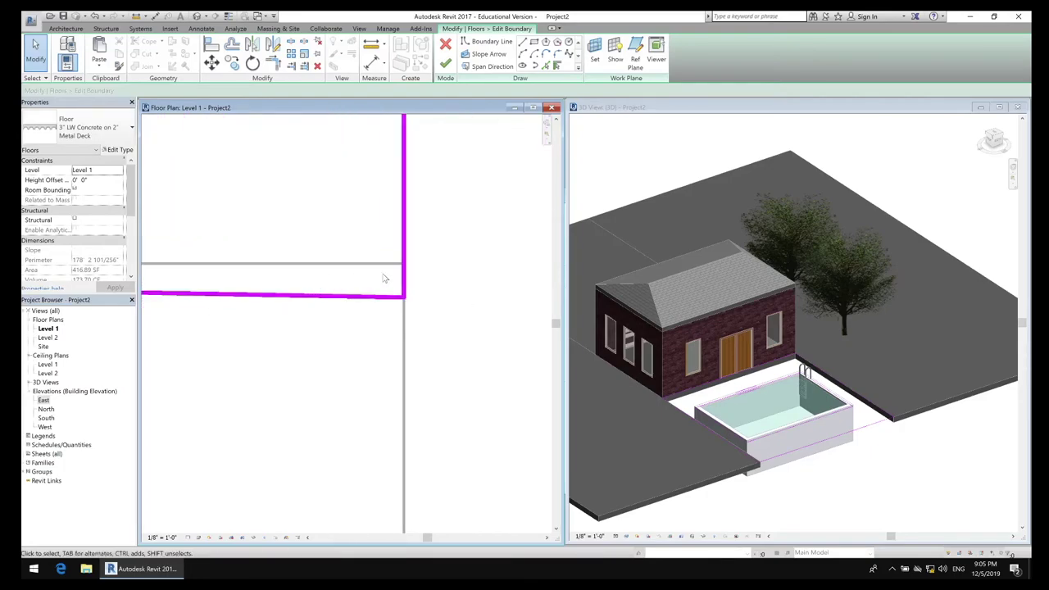
pyautogui.scroll(2, 383, 278)
pyautogui.moveTo(425, 326); pyautogui.dragTo(427, 253)
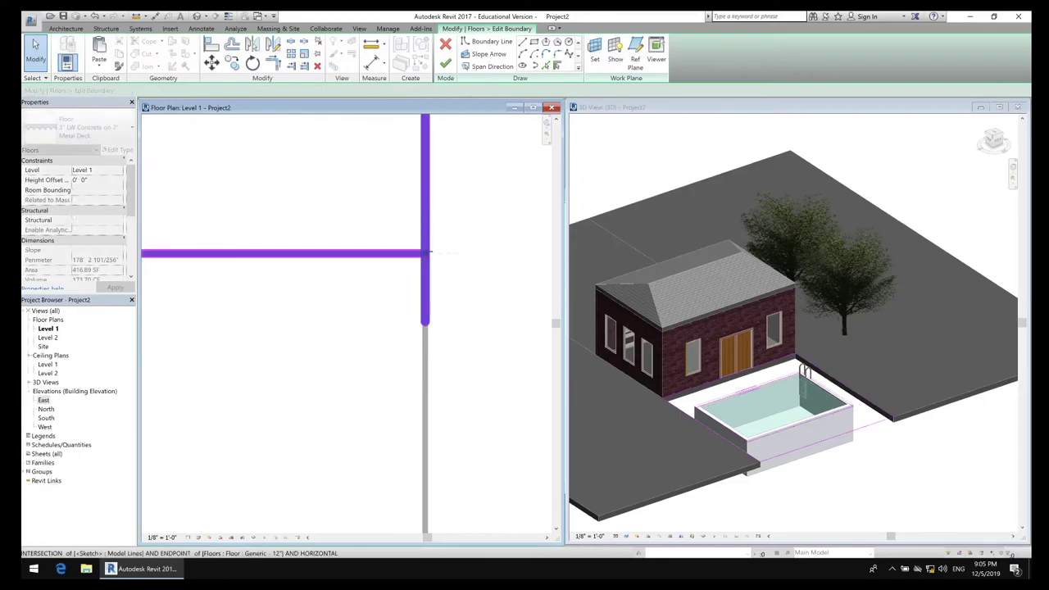
pyautogui.press('Escape')
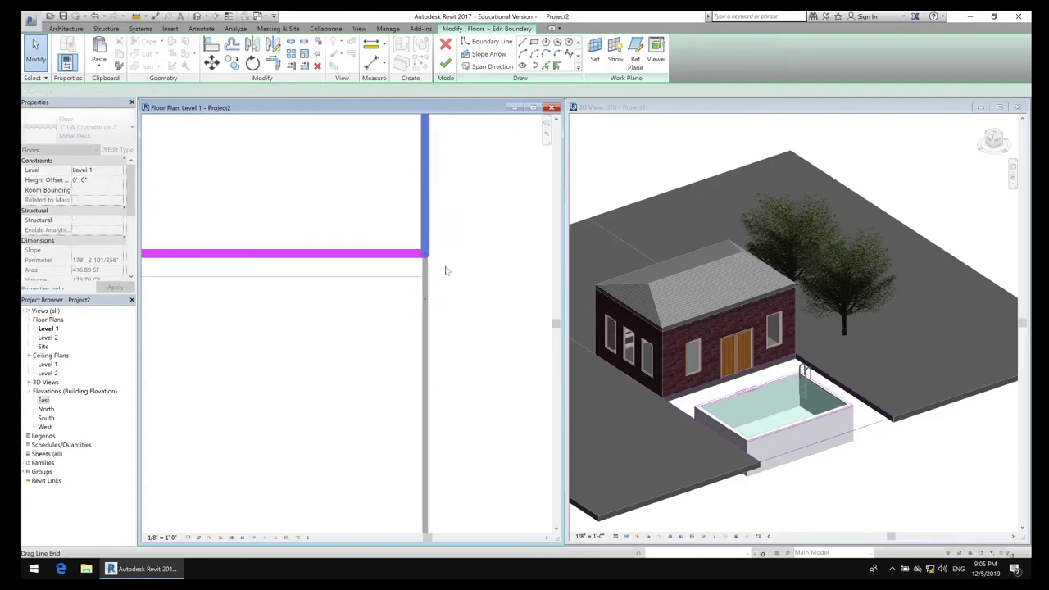
pyautogui.click(425, 230)
pyautogui.click(445, 64)
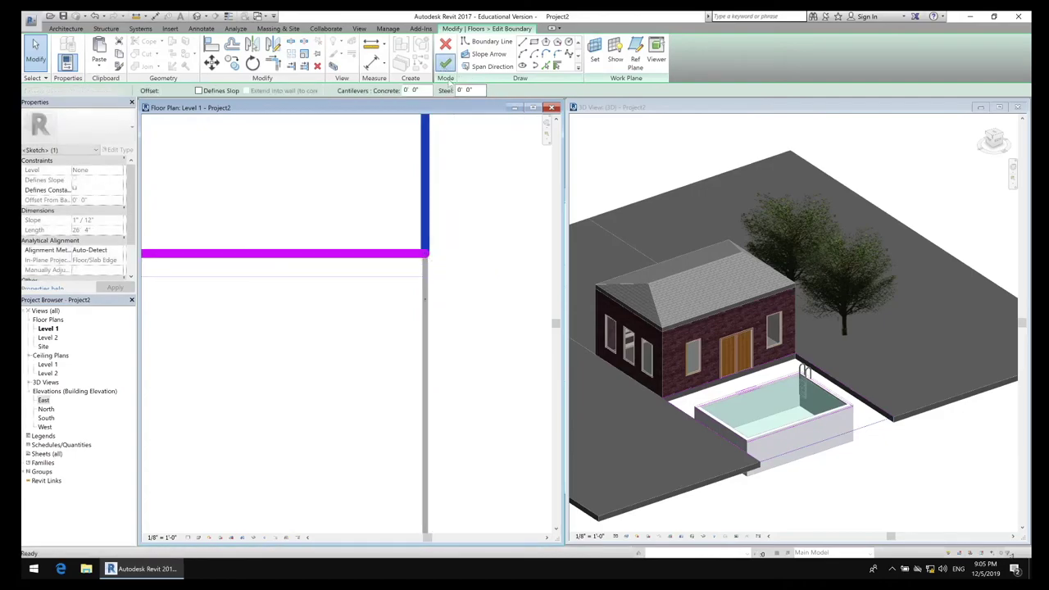
pyautogui.click(481, 283)
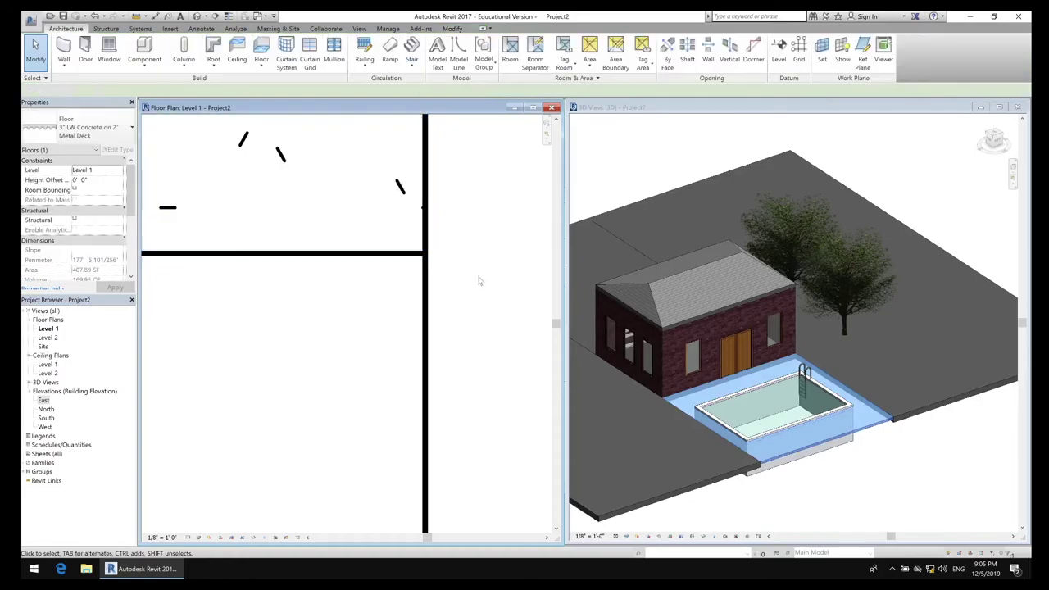
pyautogui.scroll(2, 474, 283)
pyautogui.scroll(3, 473, 282)
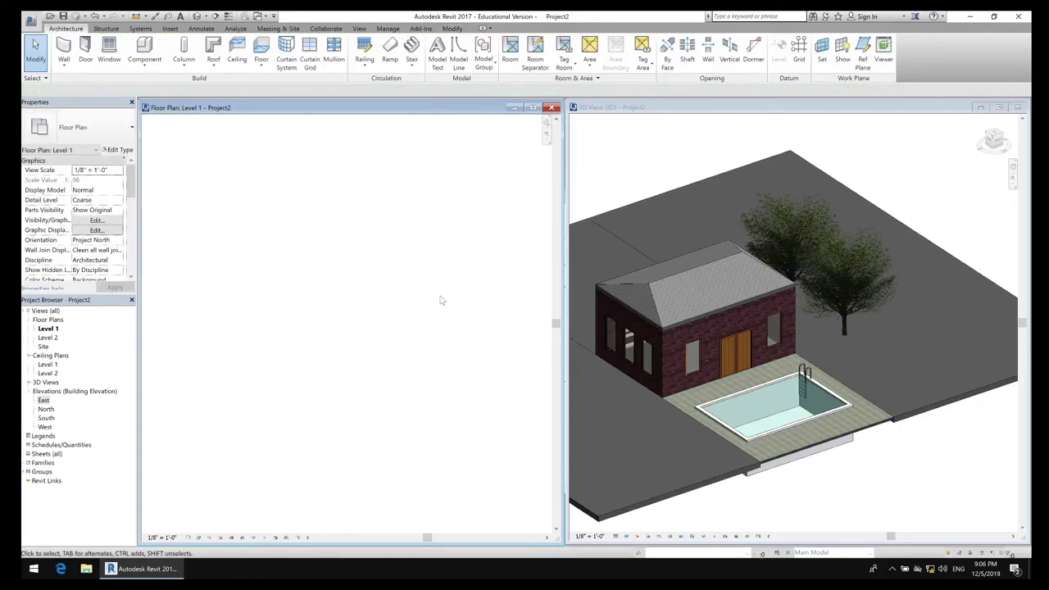
pyautogui.moveTo(438, 294); pyautogui.dragTo(344, 322, button='middle')
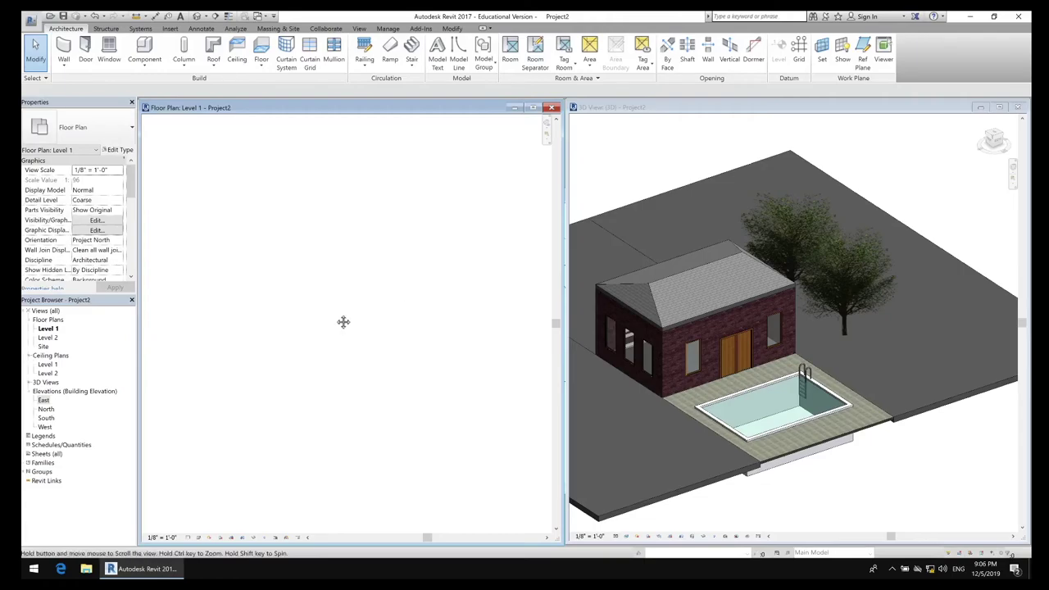
pyautogui.moveTo(402, 434); pyautogui.dragTo(376, 337, button='middle')
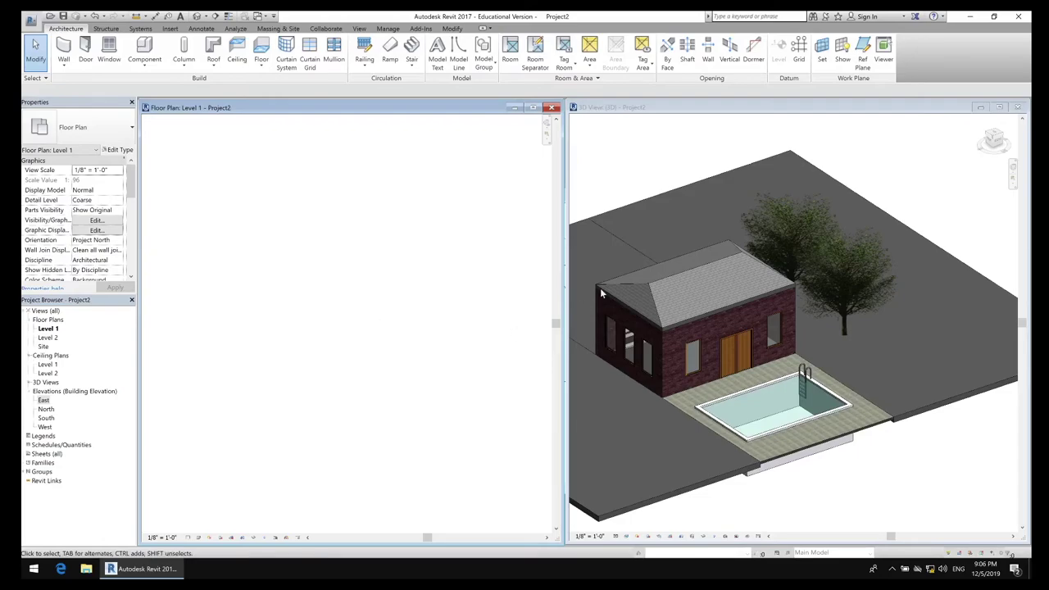
# Step: Maximize the 3D view and examine the pool slab's outer edge beside the adjoining ground floor
pyautogui.click(872, 120)
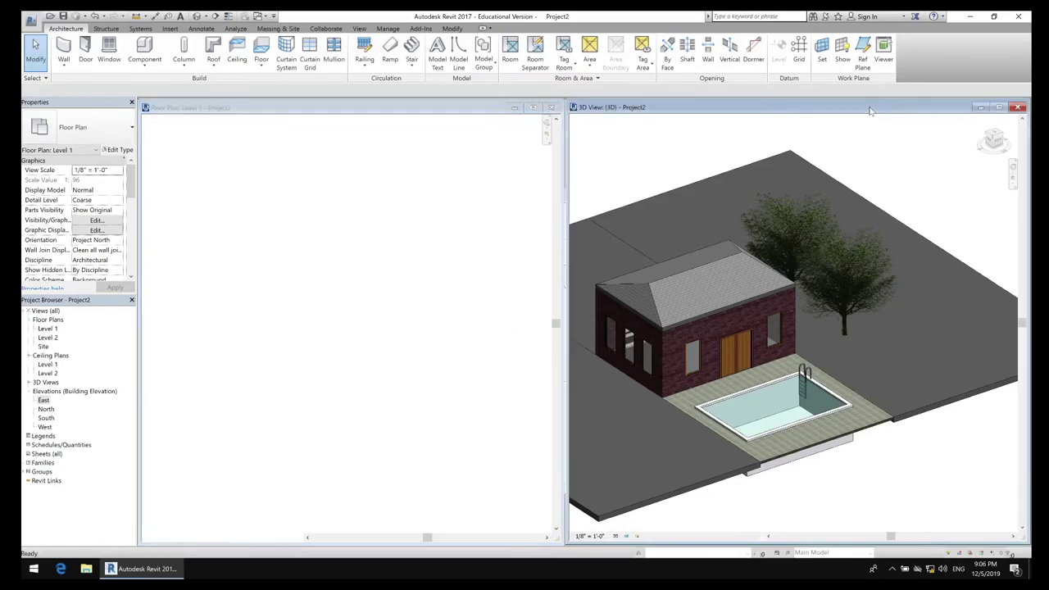
pyautogui.click(999, 108)
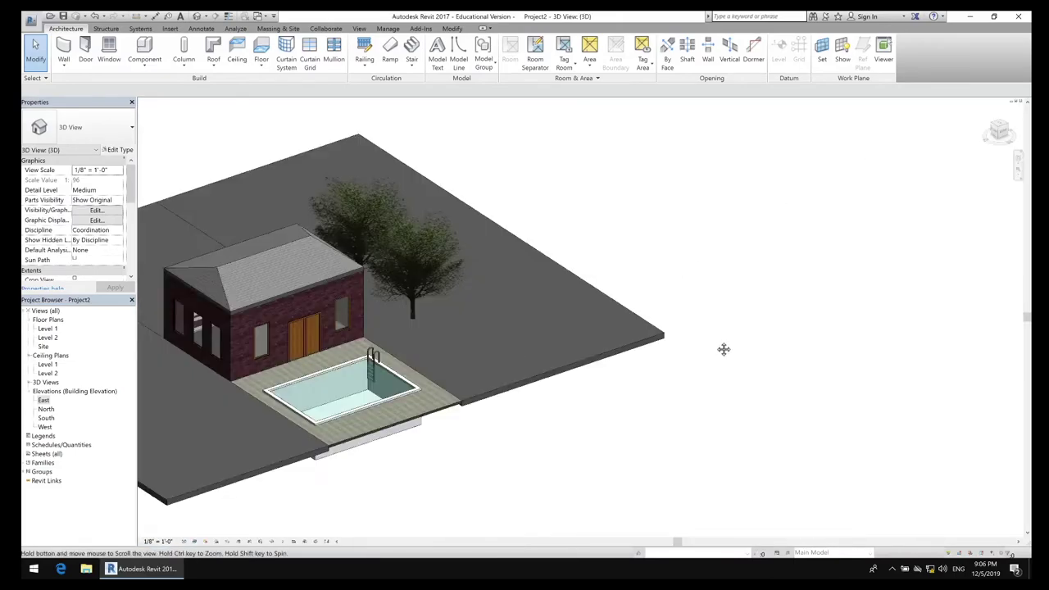
pyautogui.press('z')
pyautogui.press('f')
pyautogui.scroll(-2, 683, 428)
pyautogui.scroll(6, 680, 426)
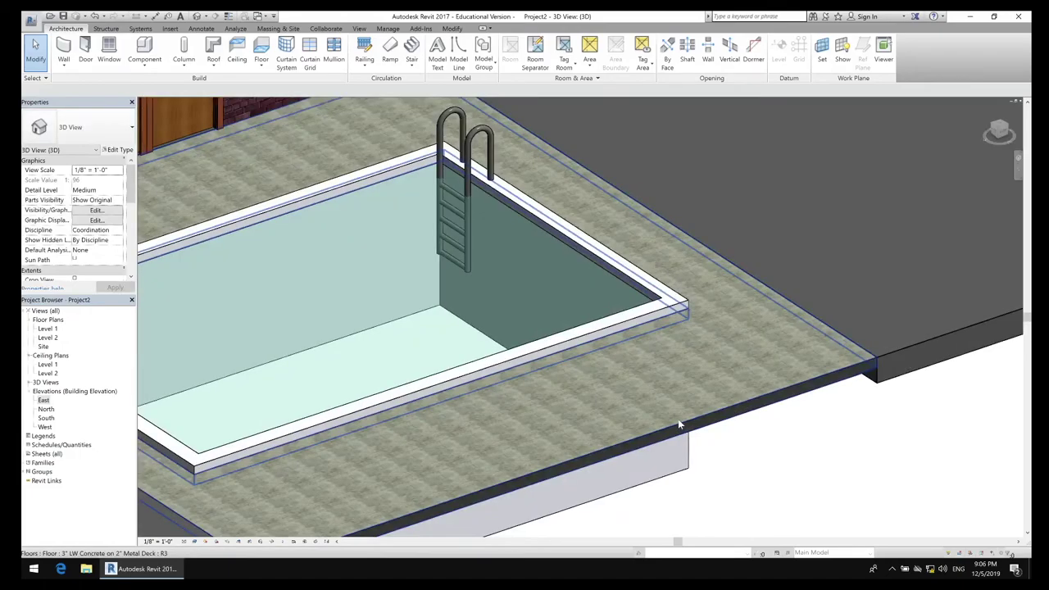
# Step: Decline saving at the project save reminder, choose to set reminder intervals instead, and close the interval settings
pyautogui.scroll(-5, 670, 397)
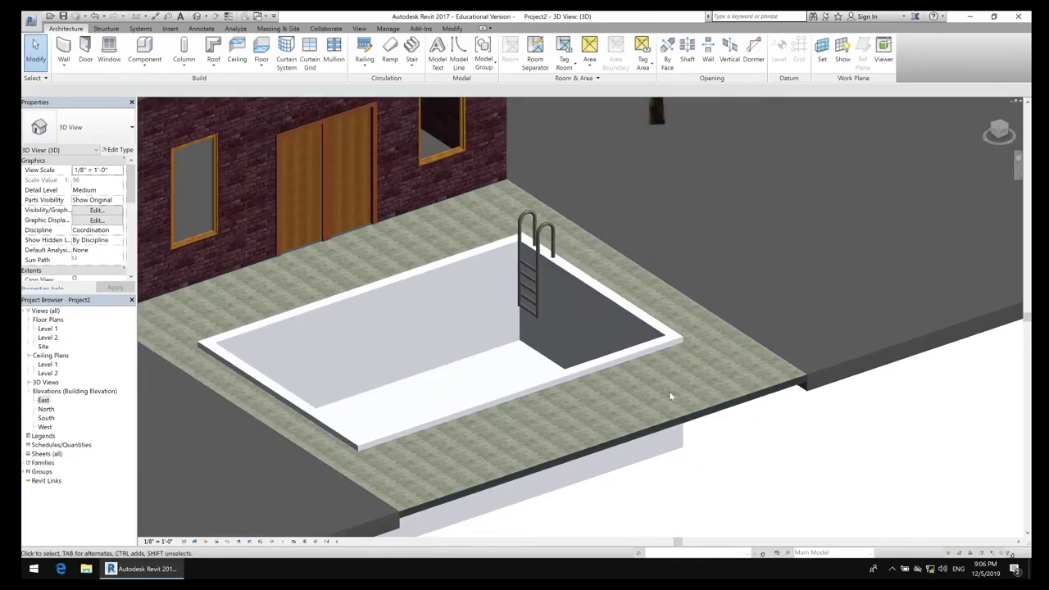
pyautogui.scroll(-8, 670, 397)
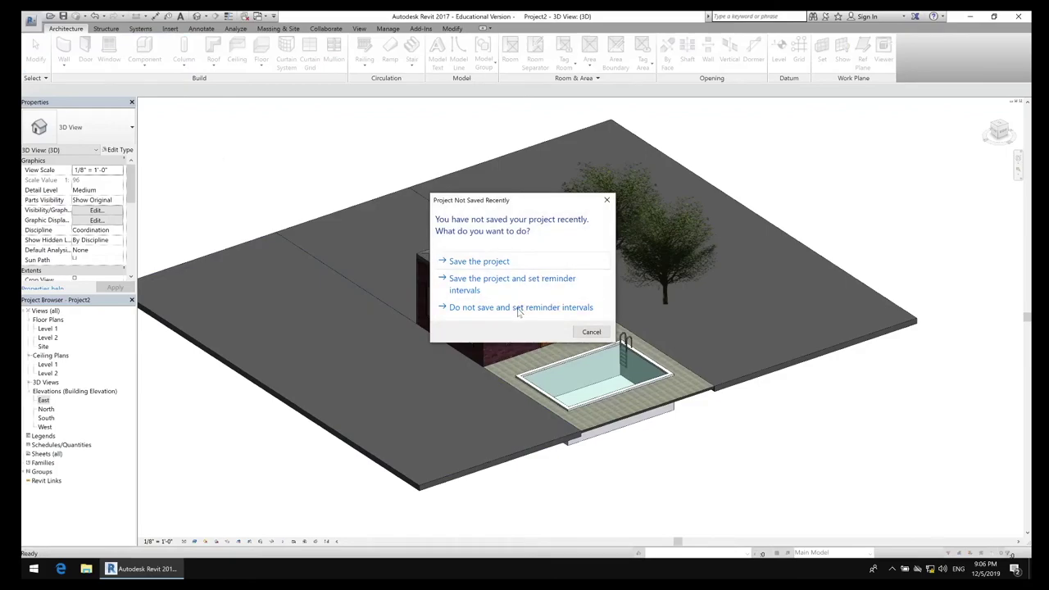
pyautogui.click(518, 308)
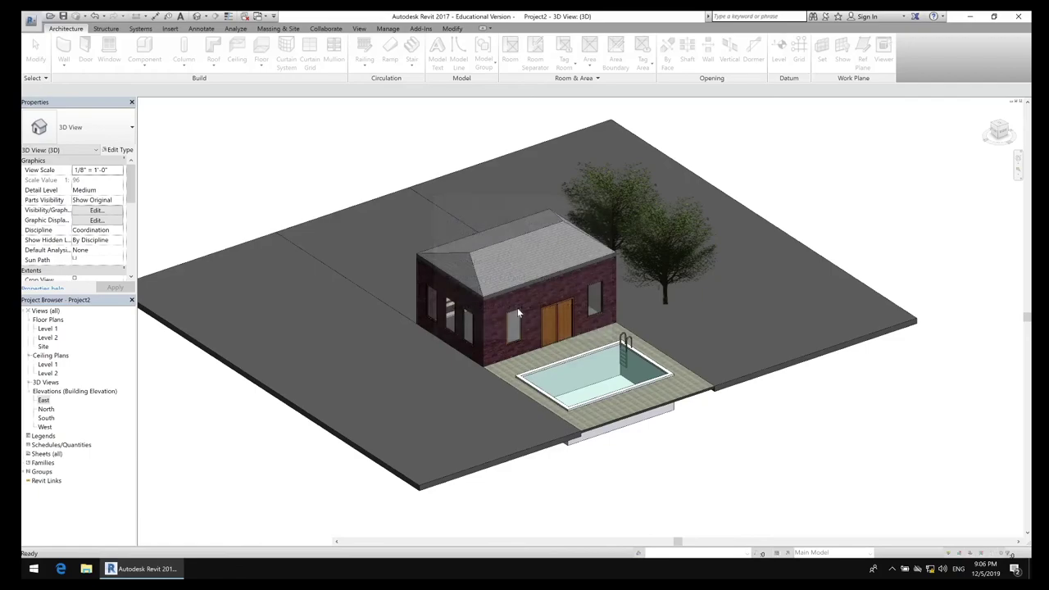
pyautogui.click(612, 430)
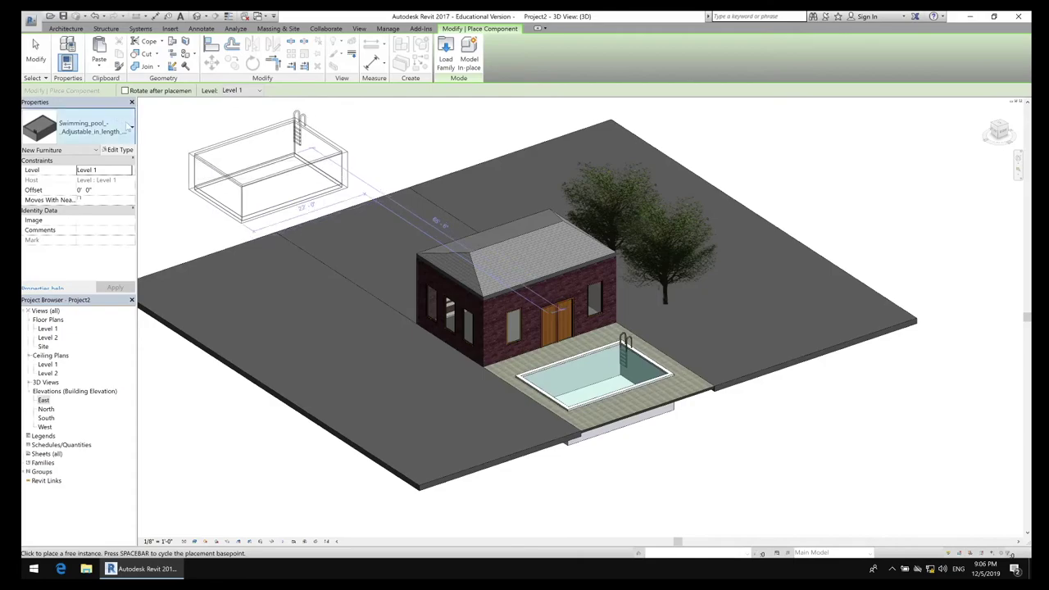
# Step: Load the Van family from the US Imperial library's Entourage folder and accept it as the component type to place
pyautogui.click(130, 135)
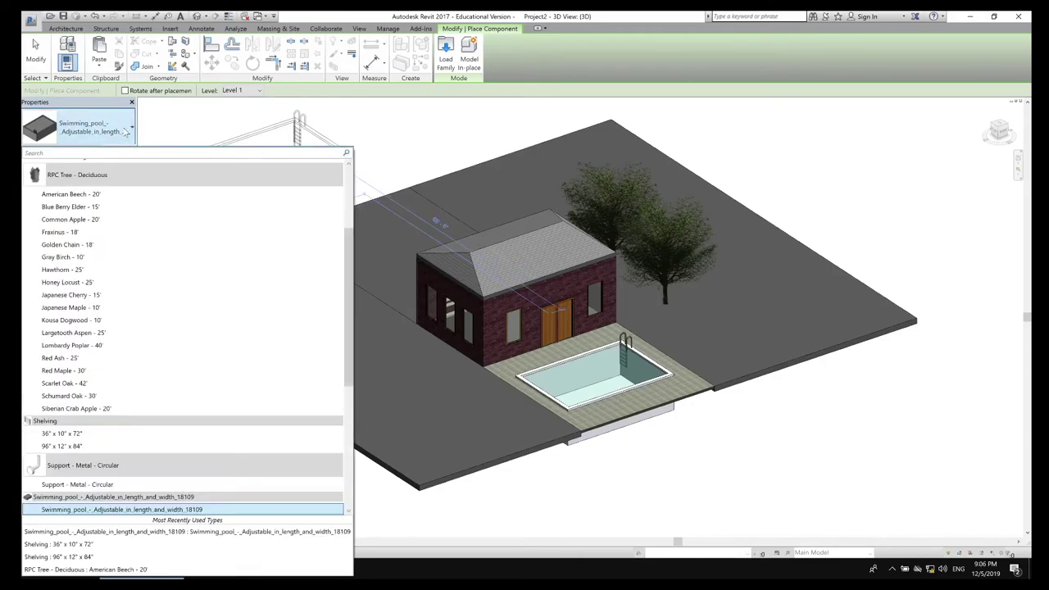
pyautogui.click(125, 131)
pyautogui.click(119, 150)
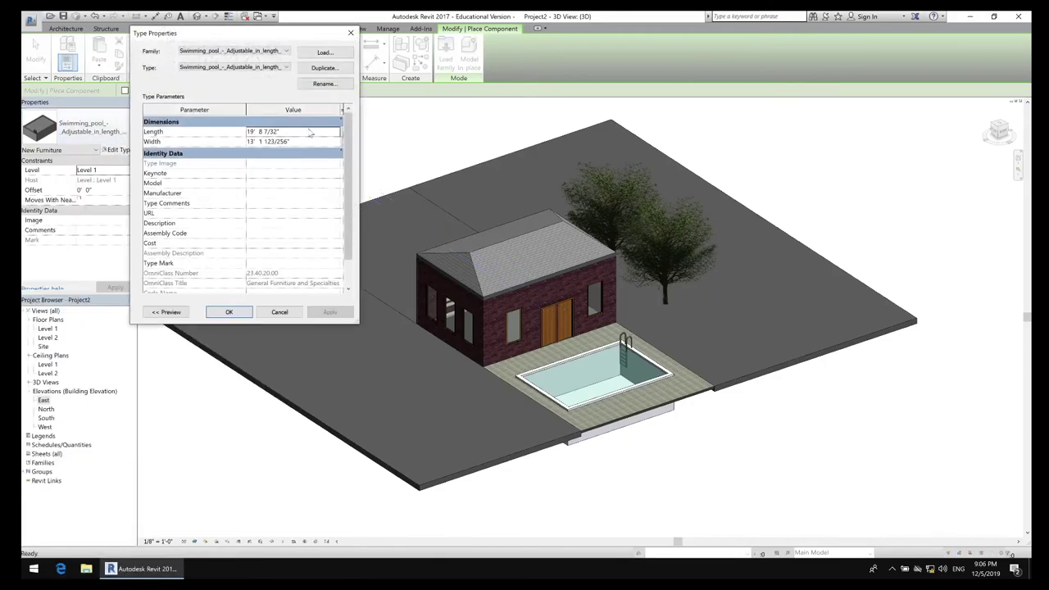
pyautogui.click(325, 53)
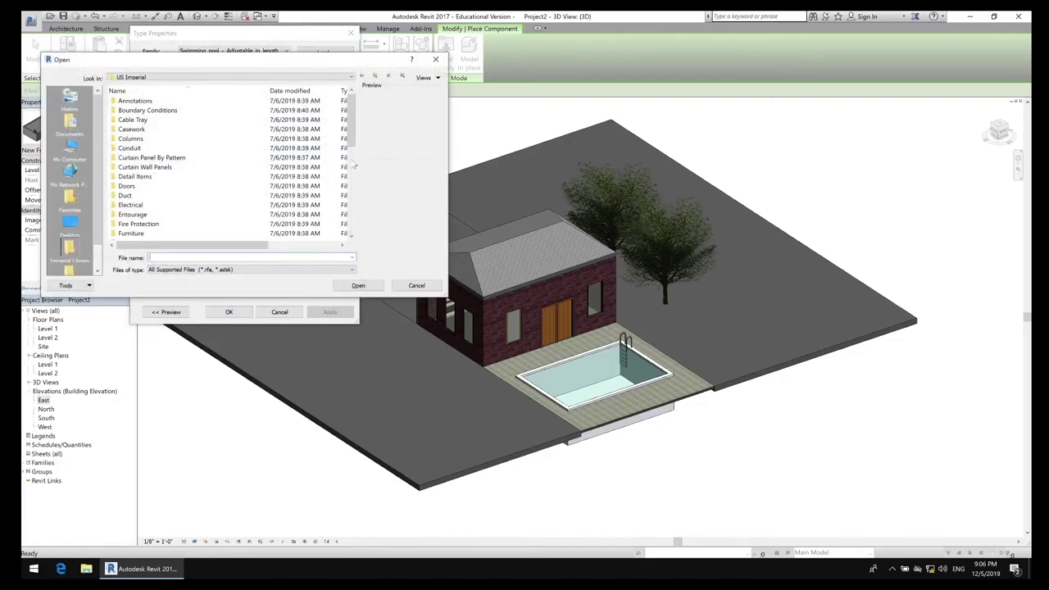
pyautogui.doubleClick(189, 217)
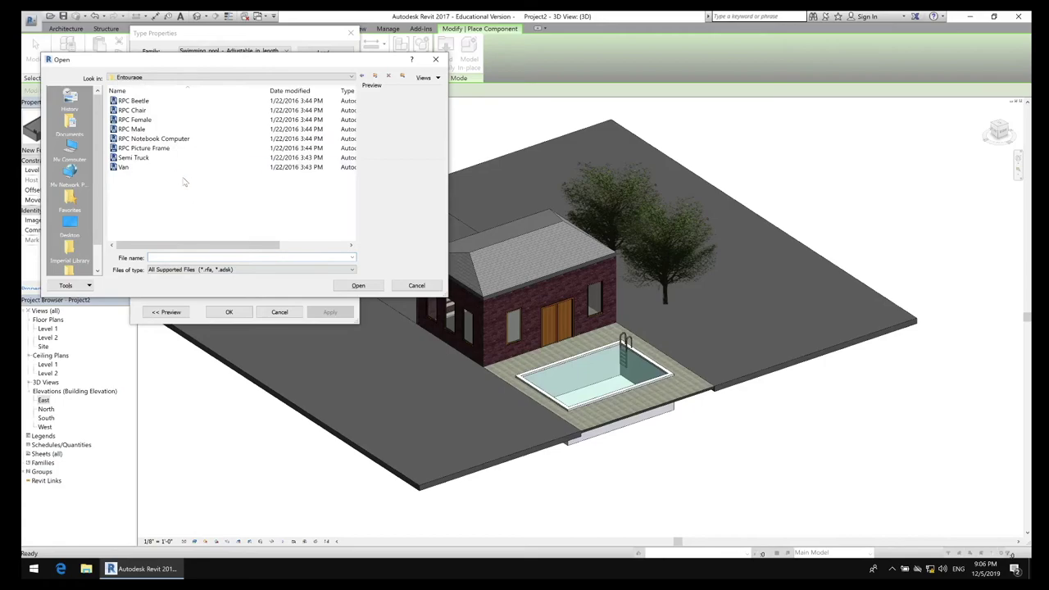
pyautogui.click(172, 168)
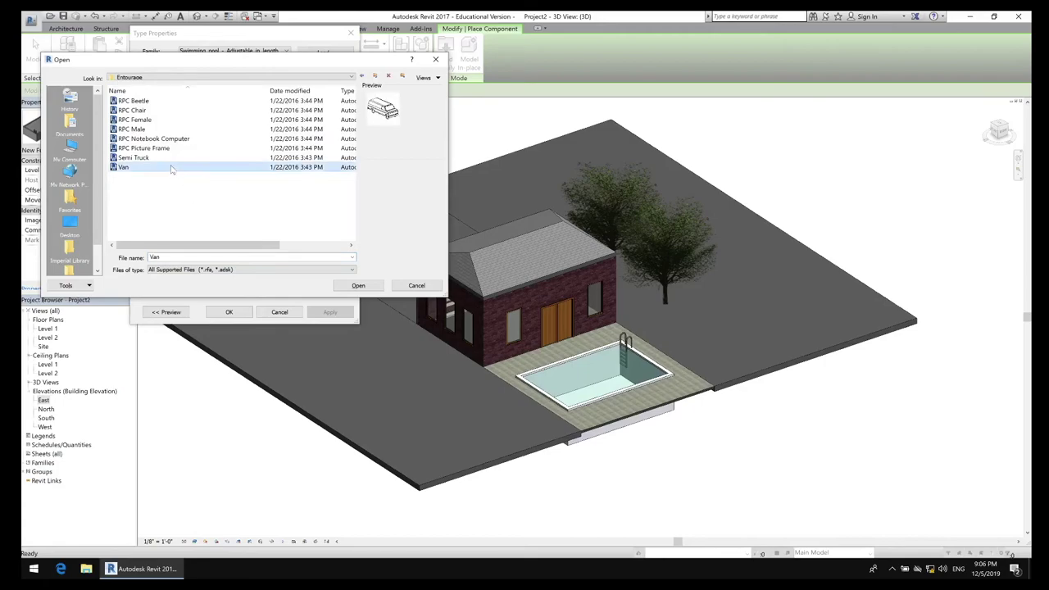
pyautogui.click(361, 286)
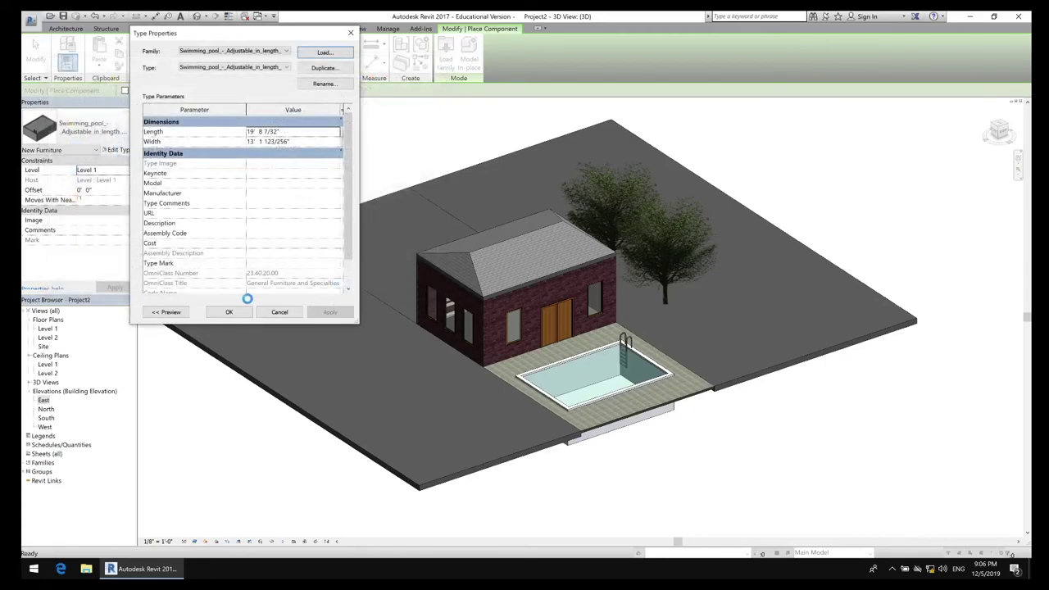
pyautogui.click(241, 312)
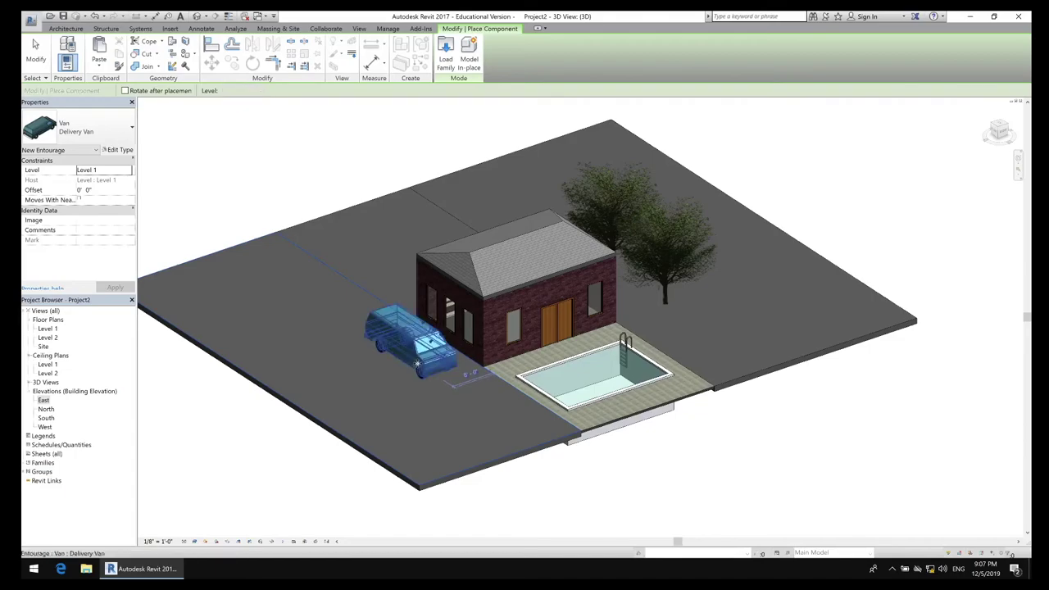
# Step: Place one Delivery Van on the ground floor beside the brick building's three-window side wall, and end component placement
pyautogui.click(458, 403)
pyautogui.press('Escape')
pyautogui.press('Escape')
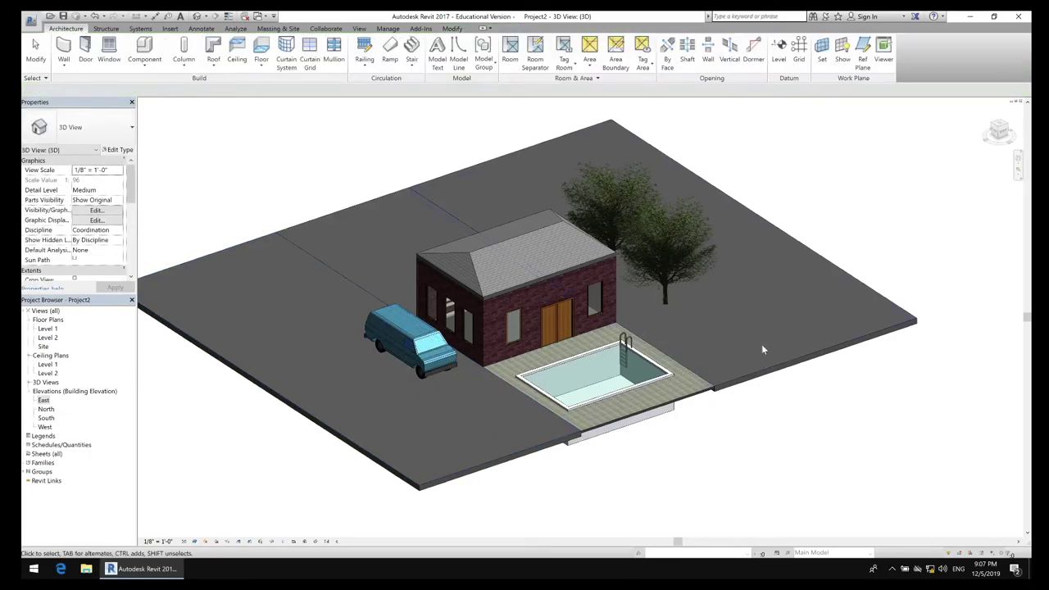
# Step: View the site from the pool side with the van in sight, and set the 3D view's visual style to Ray Trace
pyautogui.moveTo(739, 336); pyautogui.dragTo(614, 304, button='middle')
pyautogui.keyDown('shift'); pyautogui.moveTo(529, 300); pyautogui.dragTo(371, 264, button='middle'); pyautogui.keyUp('shift')
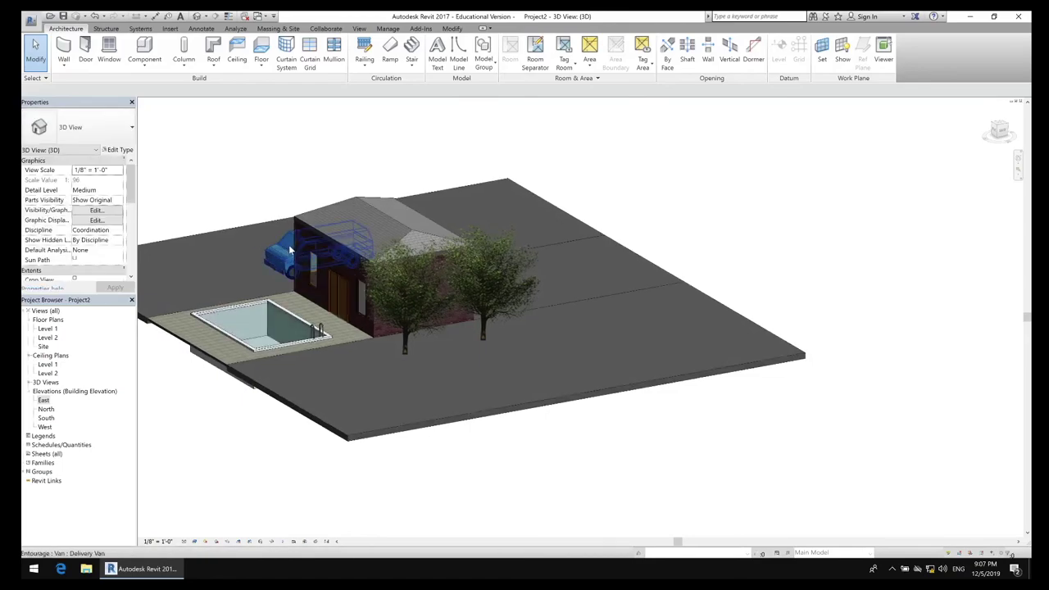
pyautogui.moveTo(477, 431)
pyautogui.mouseDown(button='middle')
pyautogui.moveTo(491, 446)
pyautogui.moveTo(673, 434)
pyautogui.moveTo(705, 422)
pyautogui.moveTo(710, 475)
pyautogui.moveTo(752, 398)
pyautogui.moveTo(718, 459)
pyautogui.mouseUp(button='middle')
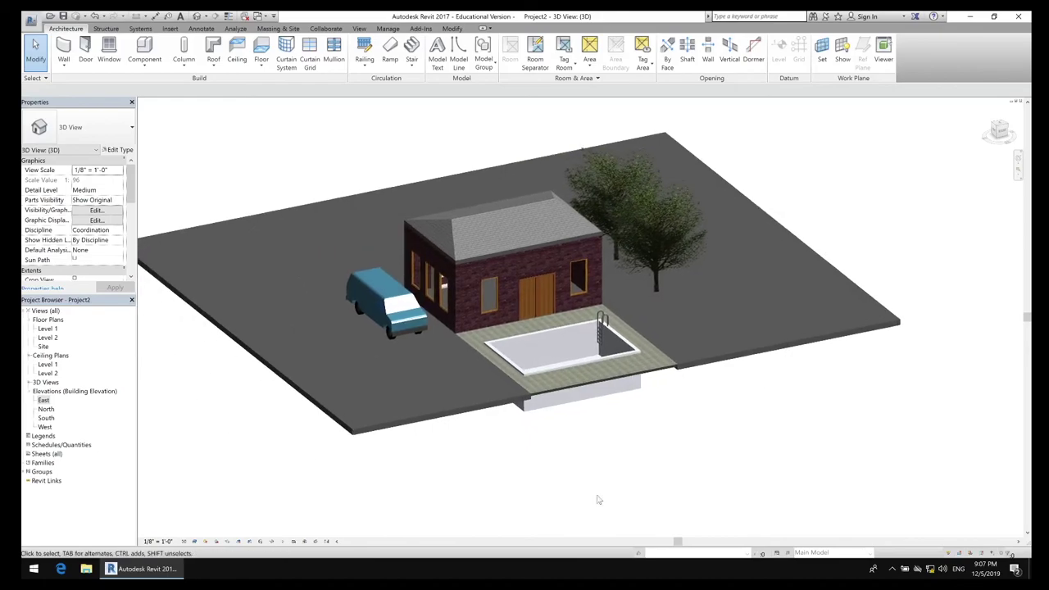
pyautogui.click(193, 542)
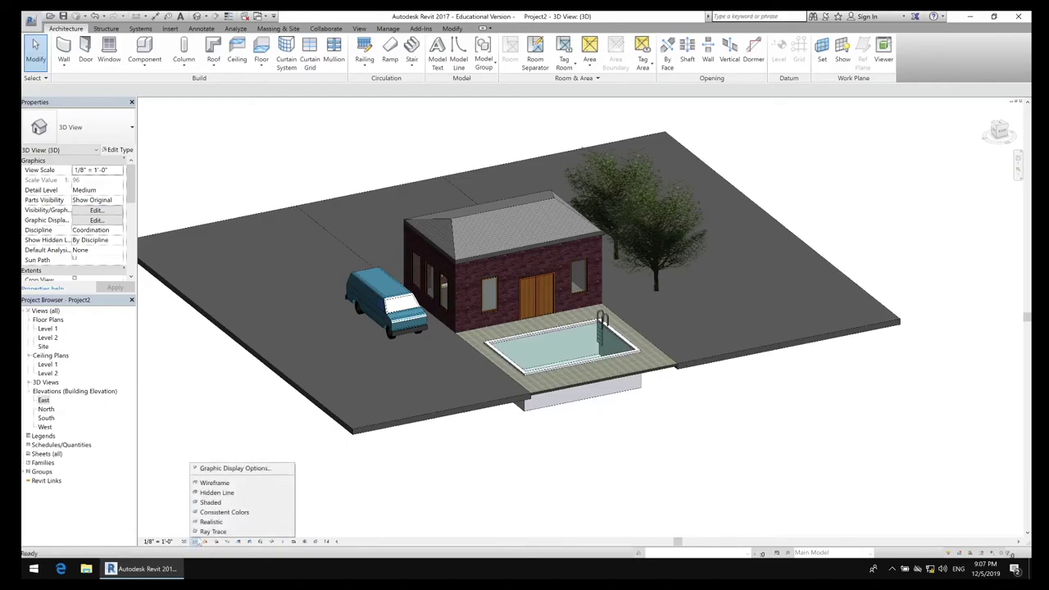
pyautogui.click(241, 532)
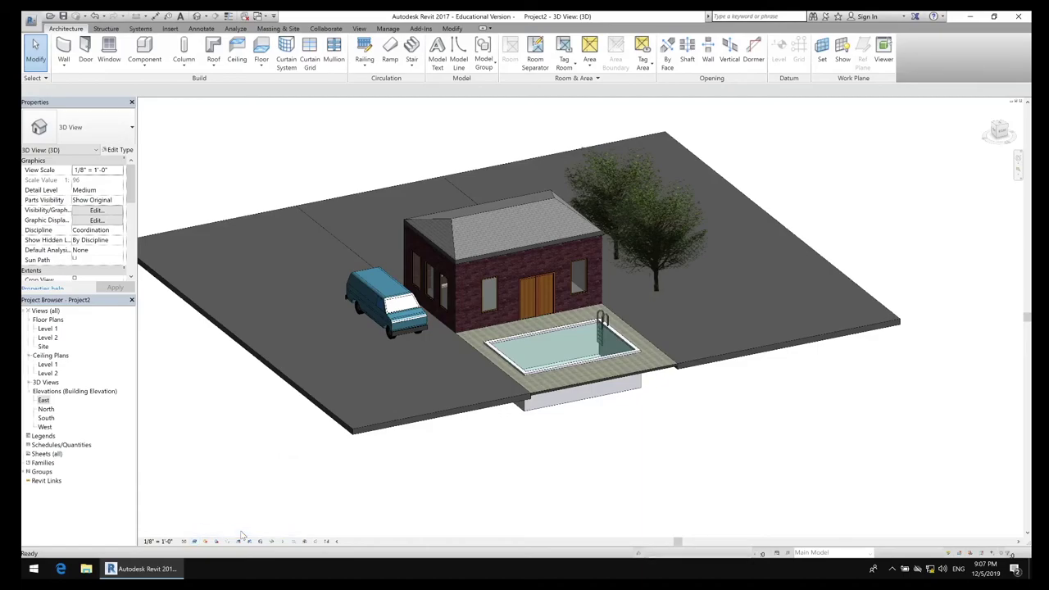